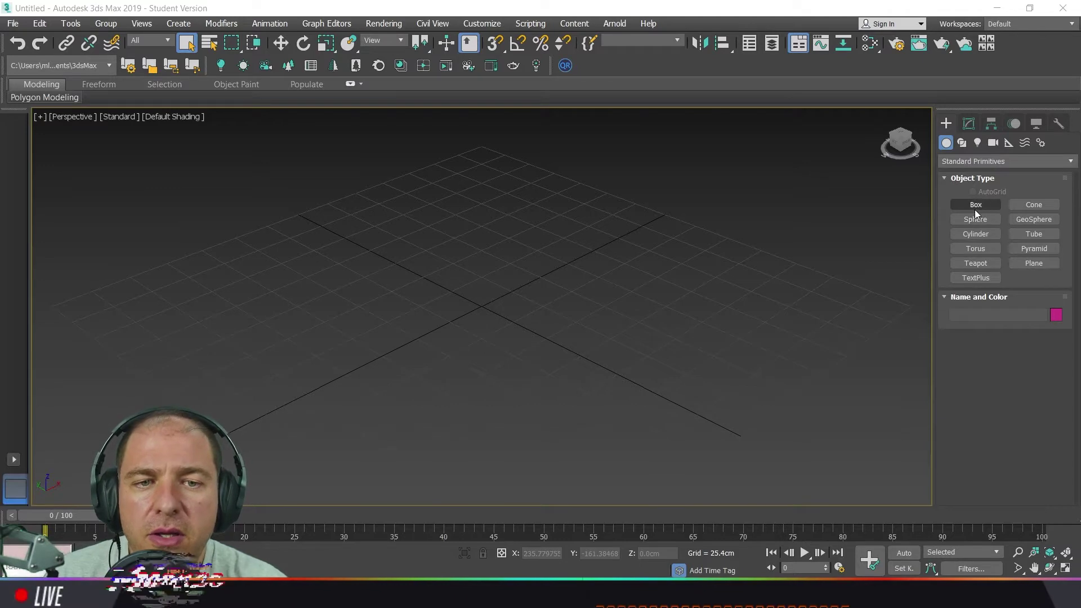
- Create a box about 101 cm long, 94 cm wide and 84 cm high, and display the viewport with Edged Faces
left_click(976, 206)
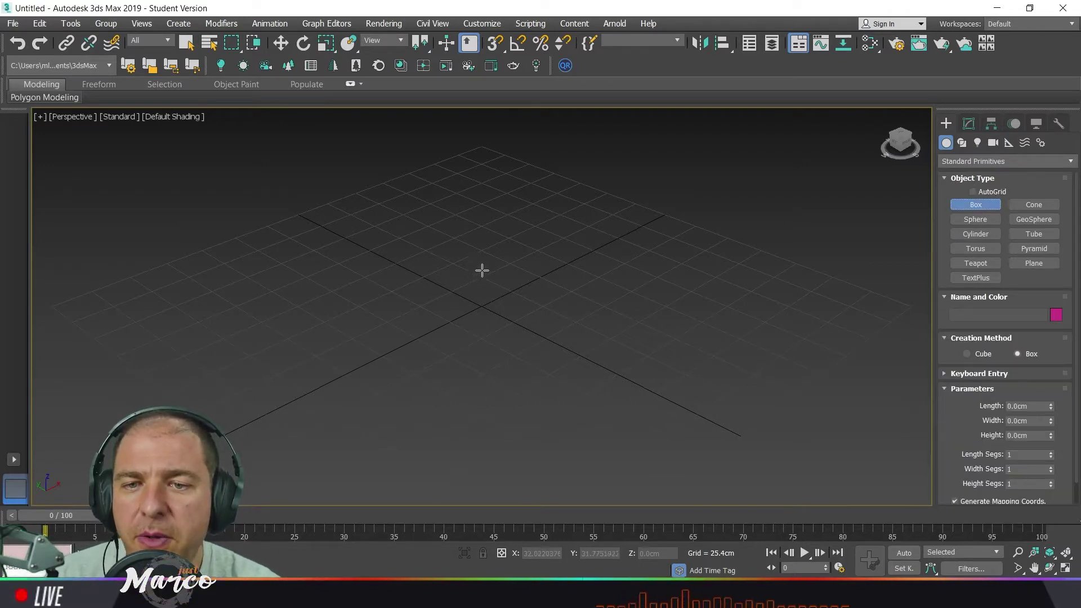
left_click_drag(482, 271, 494, 397)
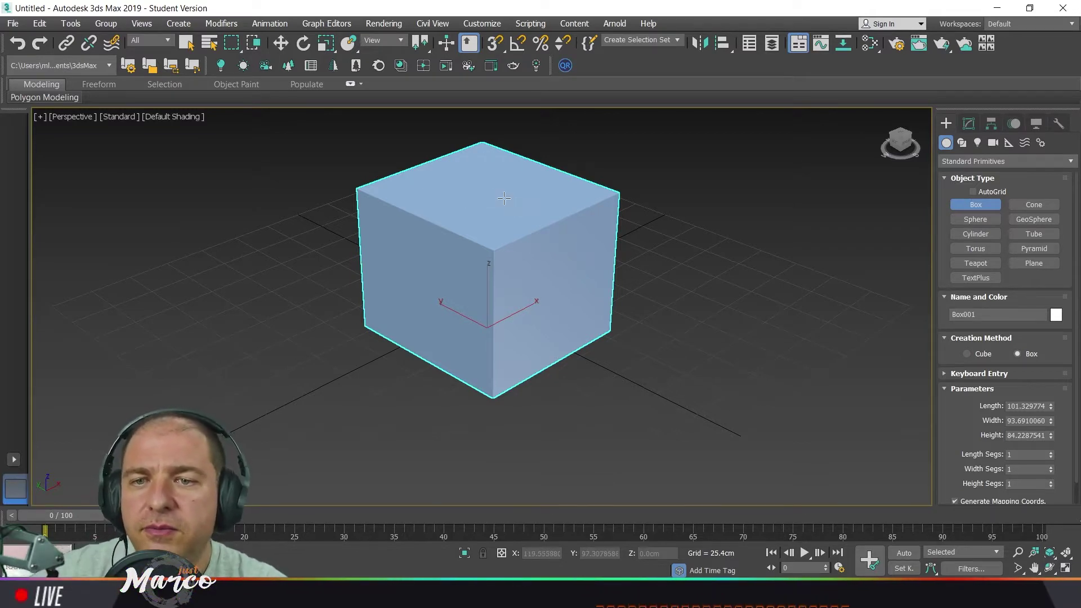
middle_click_drag(504, 198, 518, 229)
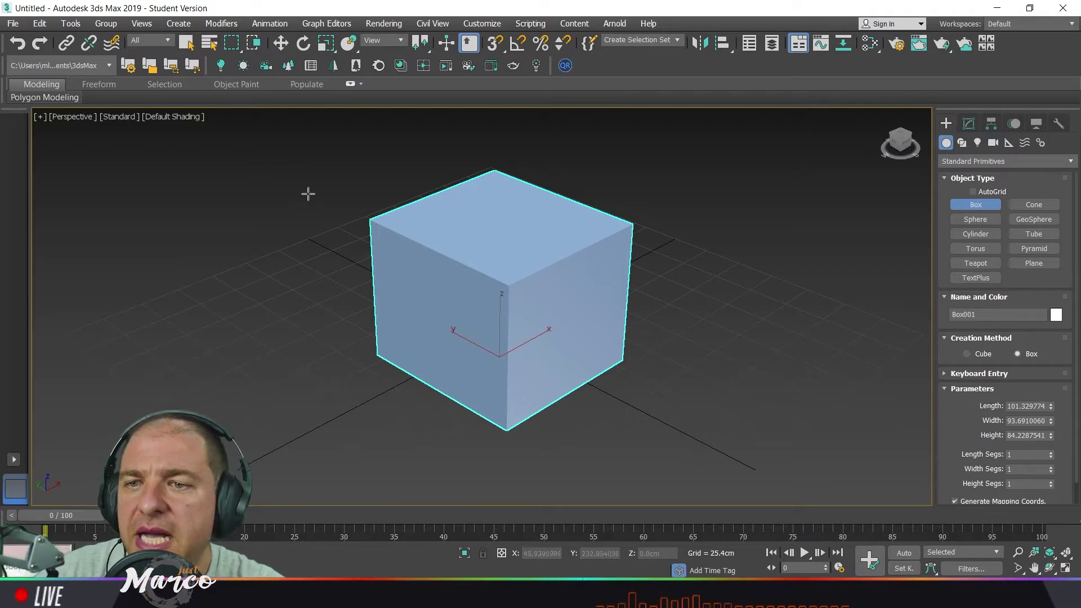
left_click(177, 117)
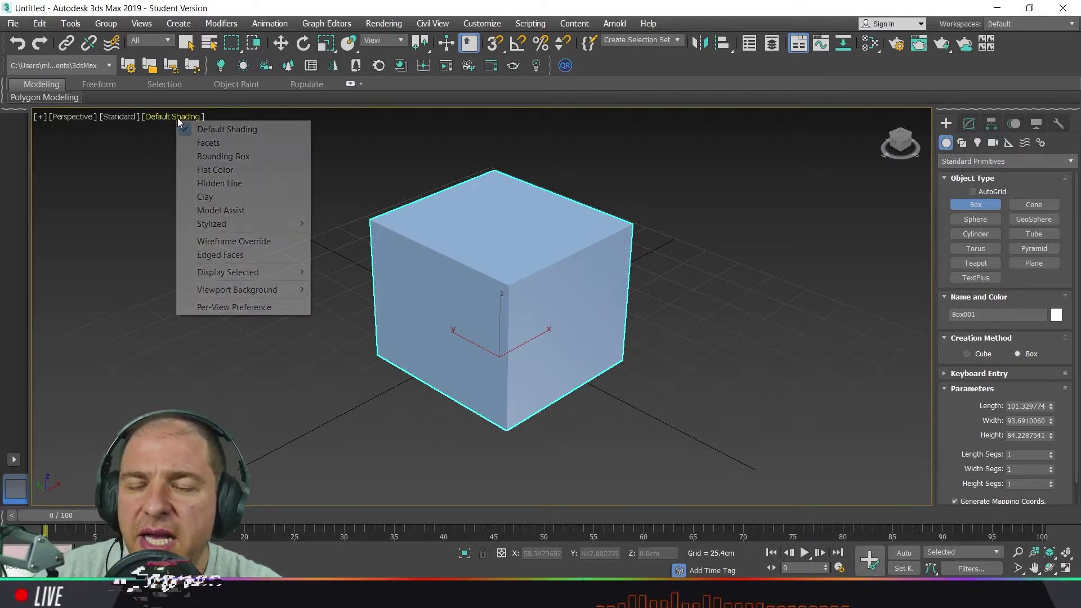
left_click(246, 257)
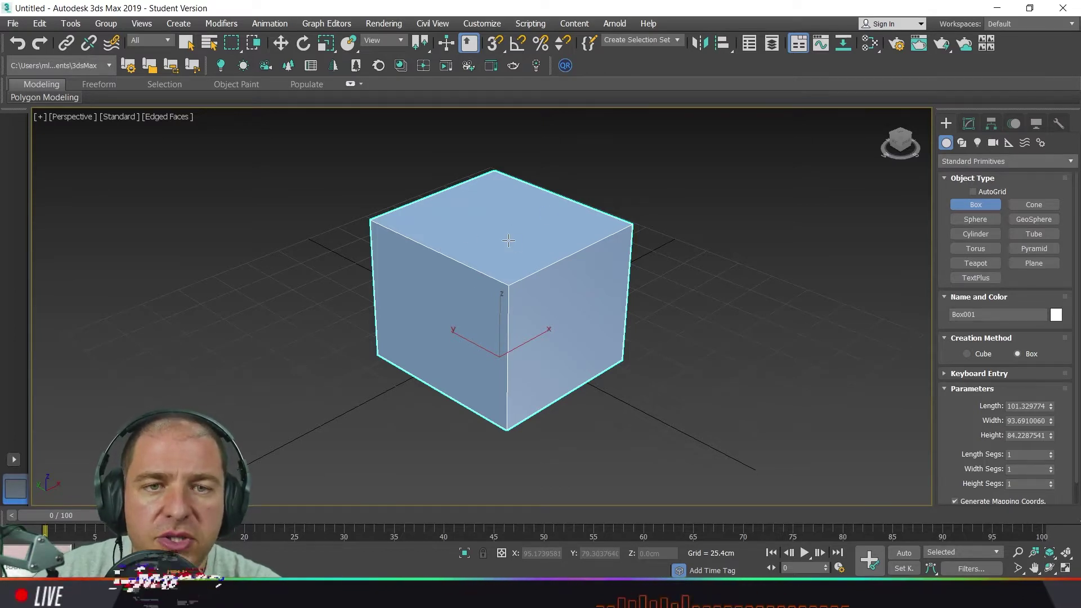
- Set the box's length, width and height segments to 2 each
left_click(970, 124)
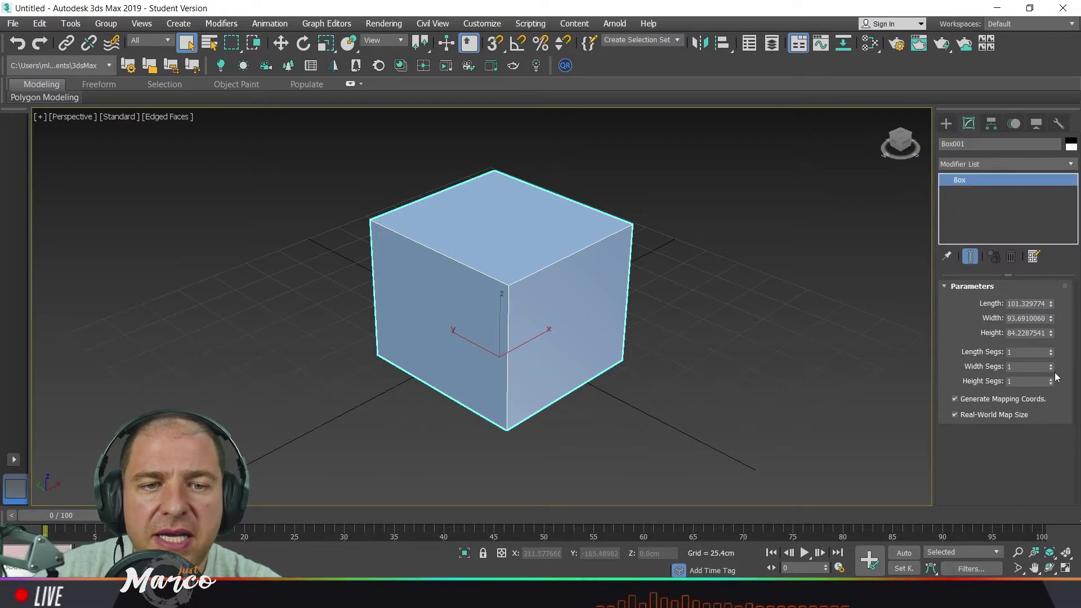
left_click(1051, 350)
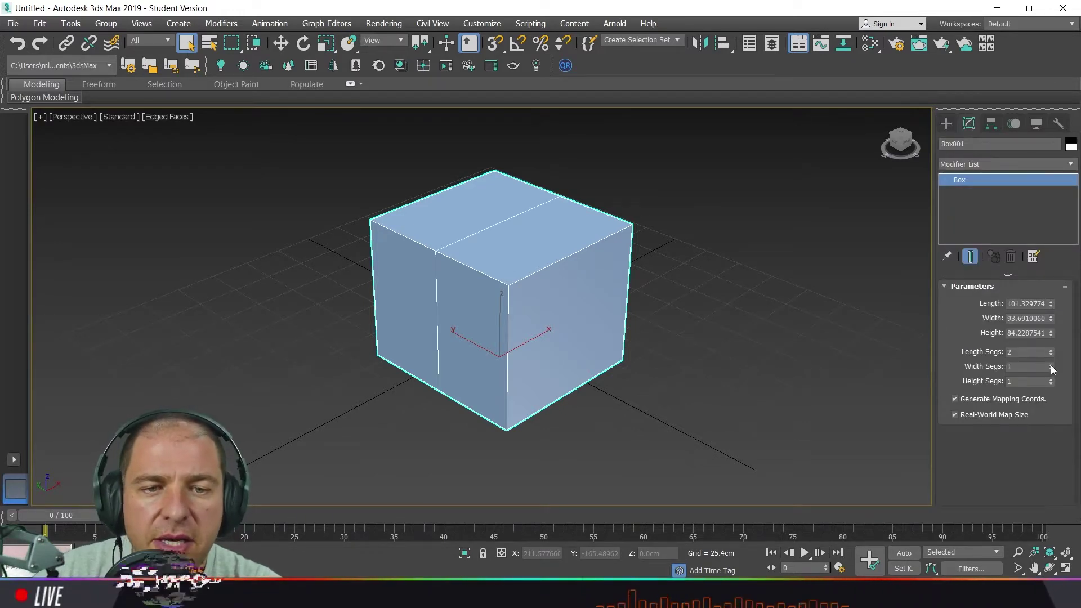
left_click(1051, 364)
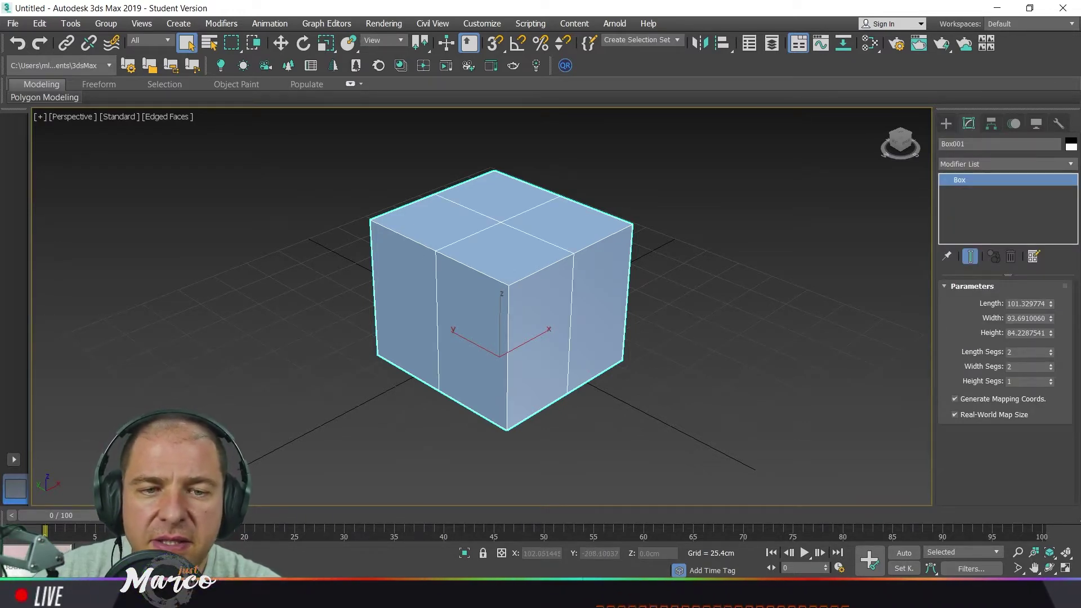
left_click(1051, 379)
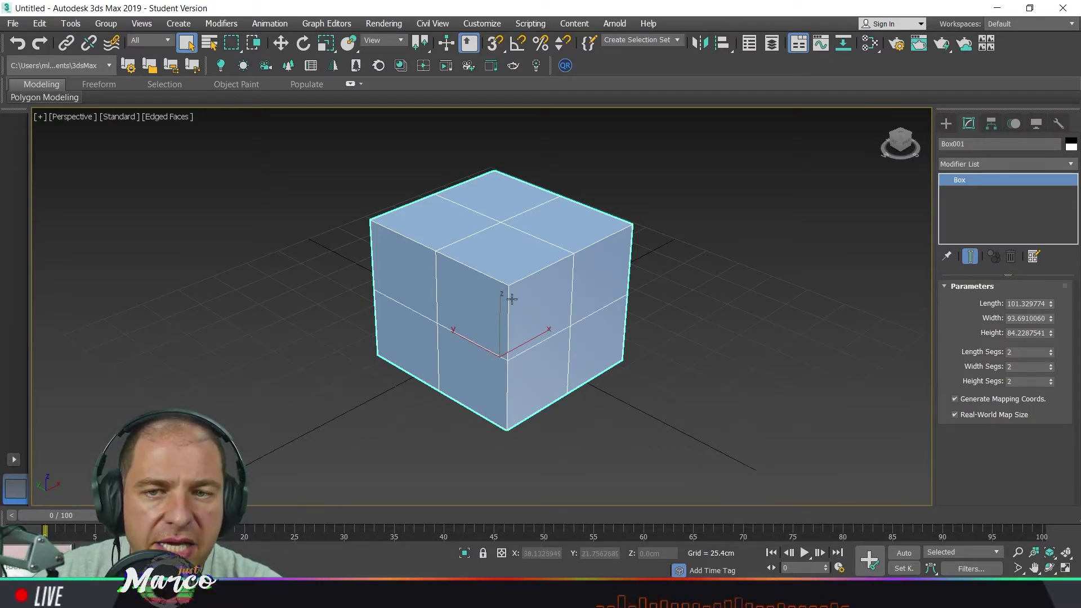
- Add an Edit Poly modifier to the segmented box
left_click(1072, 167)
left_click_drag(1075, 209, 1075, 295)
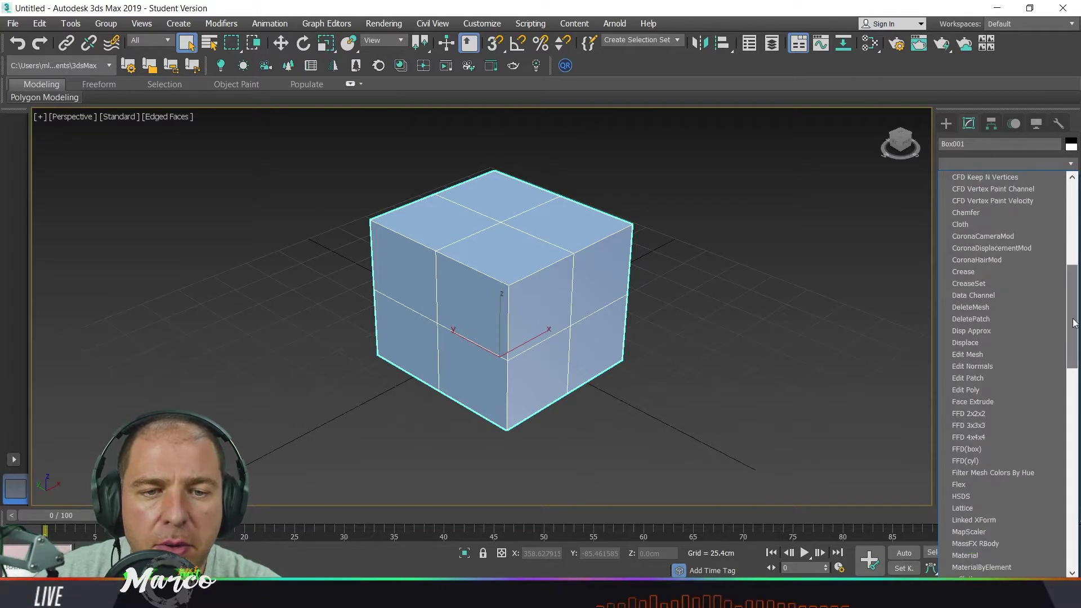
left_click(1040, 390)
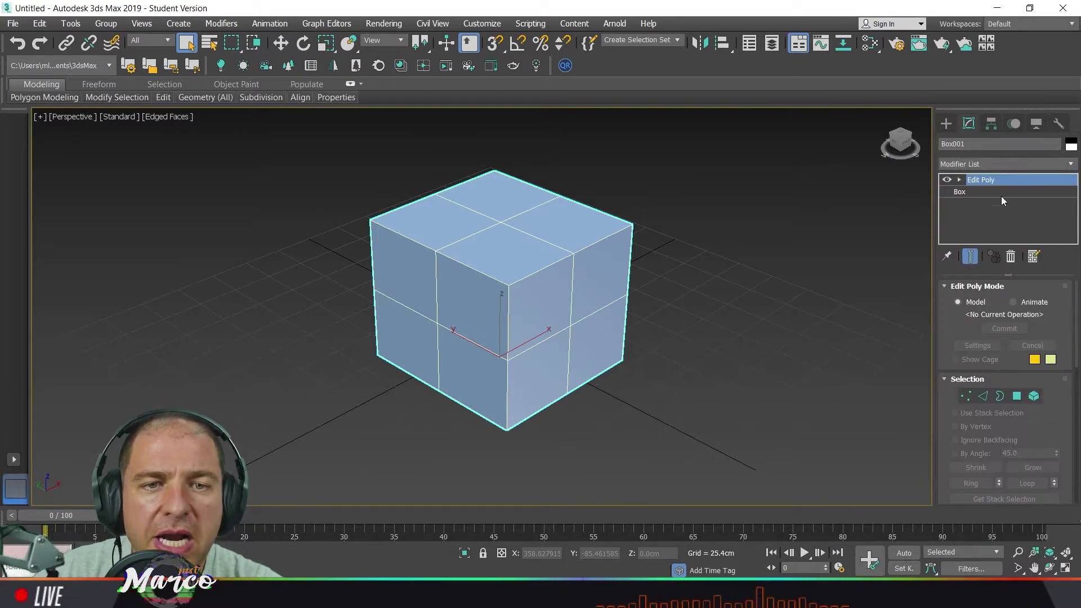
- Step through the vertex, edge, border, polygon and element selection levels of the Edit Poly modifier
left_click_drag(951, 333, 962, 279)
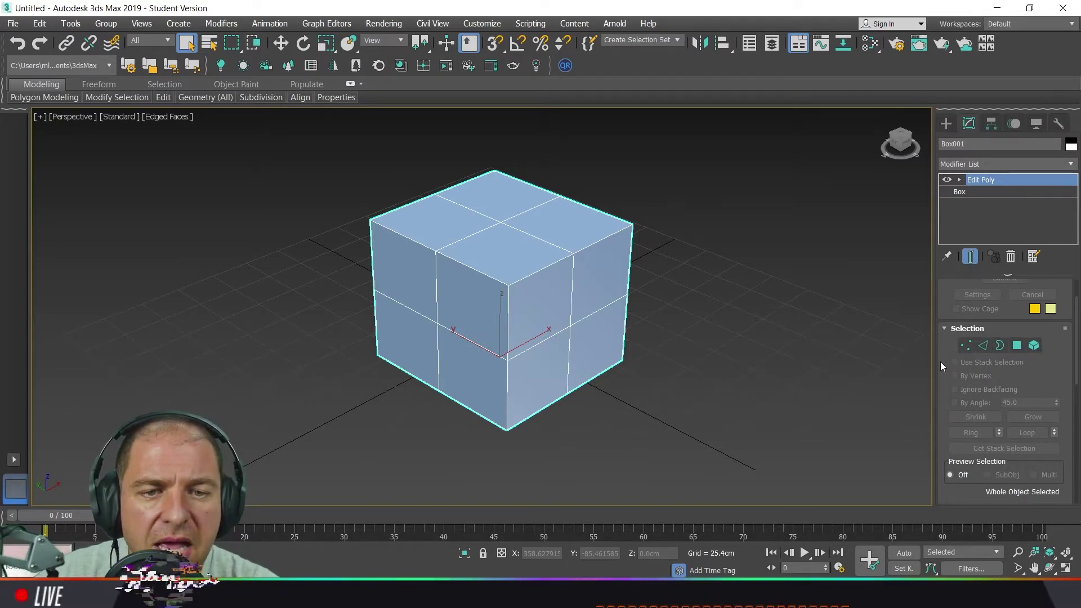
scroll(1003, 318, "down", 2)
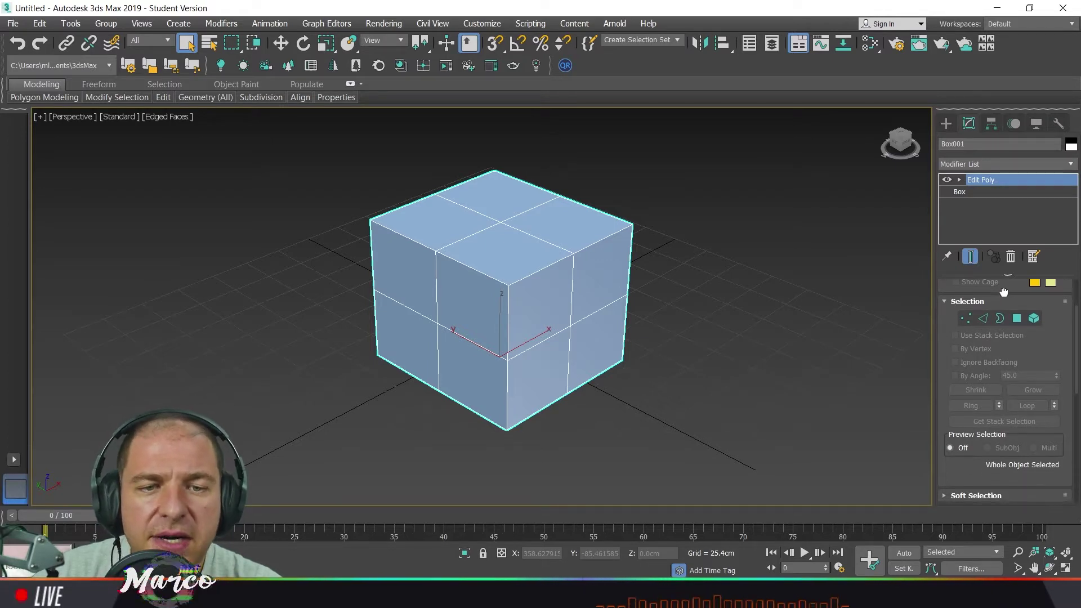
left_click(966, 319)
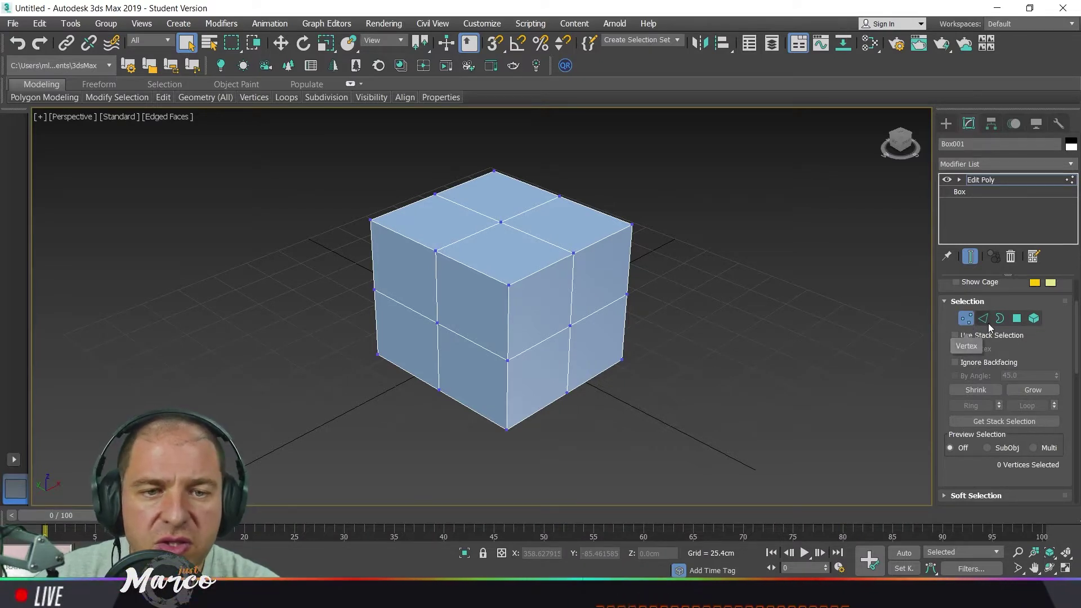
left_click(985, 319)
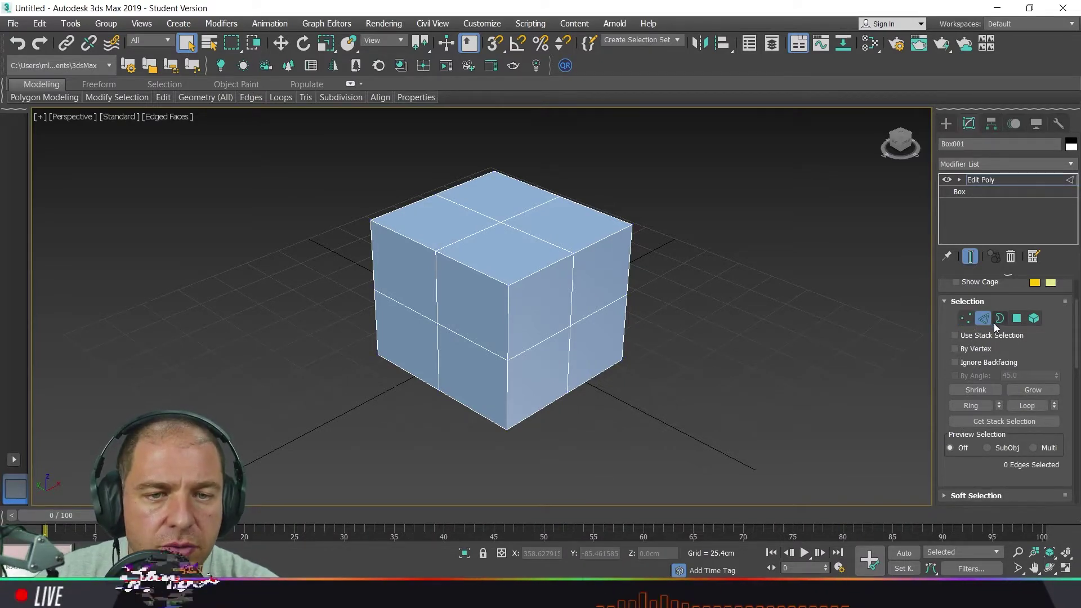
left_click(1001, 318)
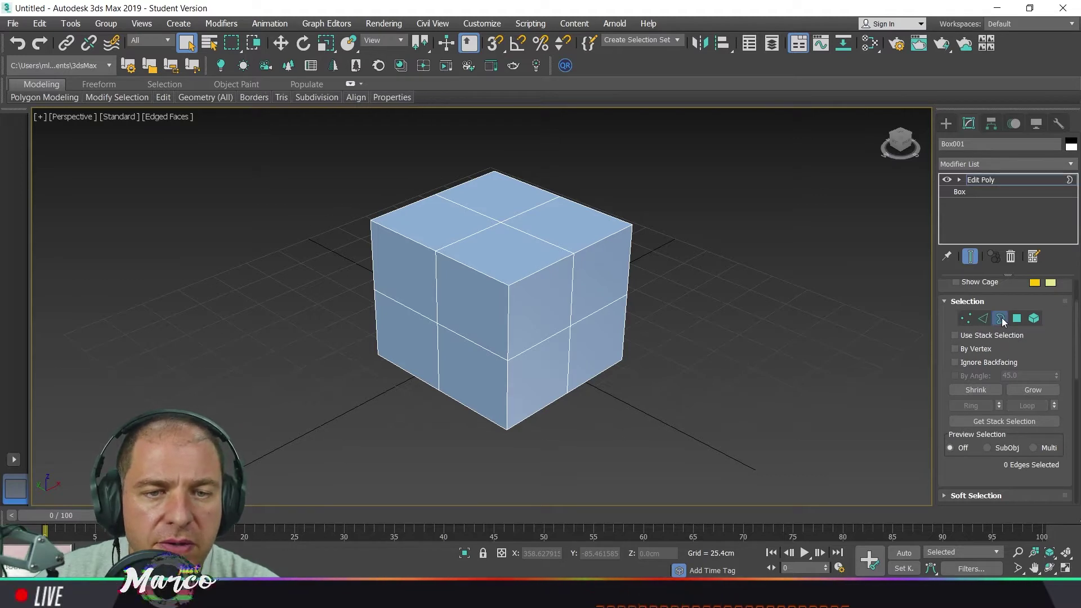
left_click(1017, 318)
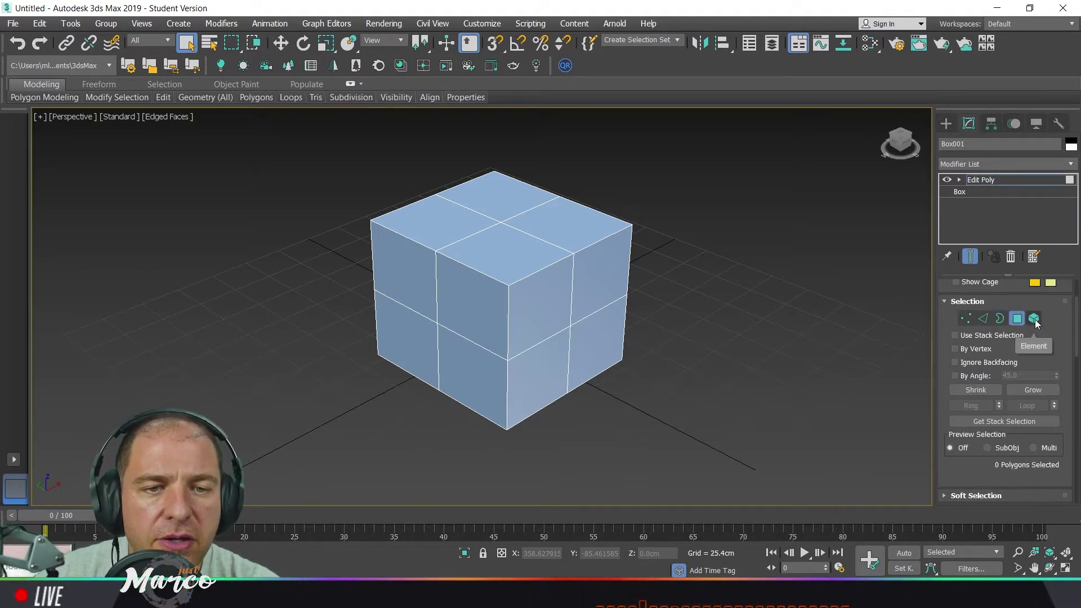
left_click(1034, 319)
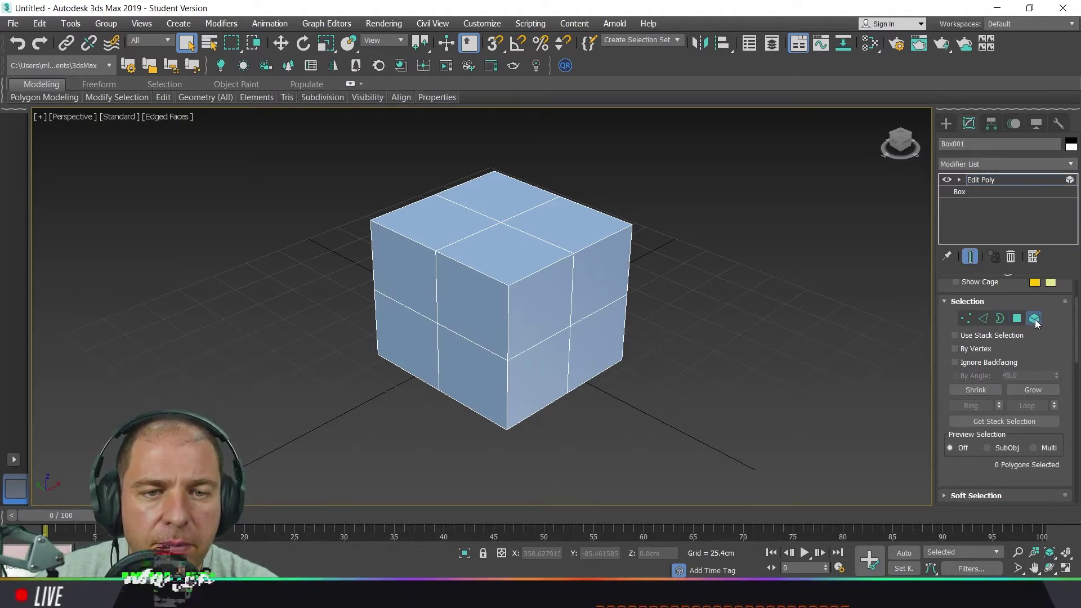
- Compare the editing commands that Edit Poly offers at vertex level with those at edge level
left_click(969, 320)
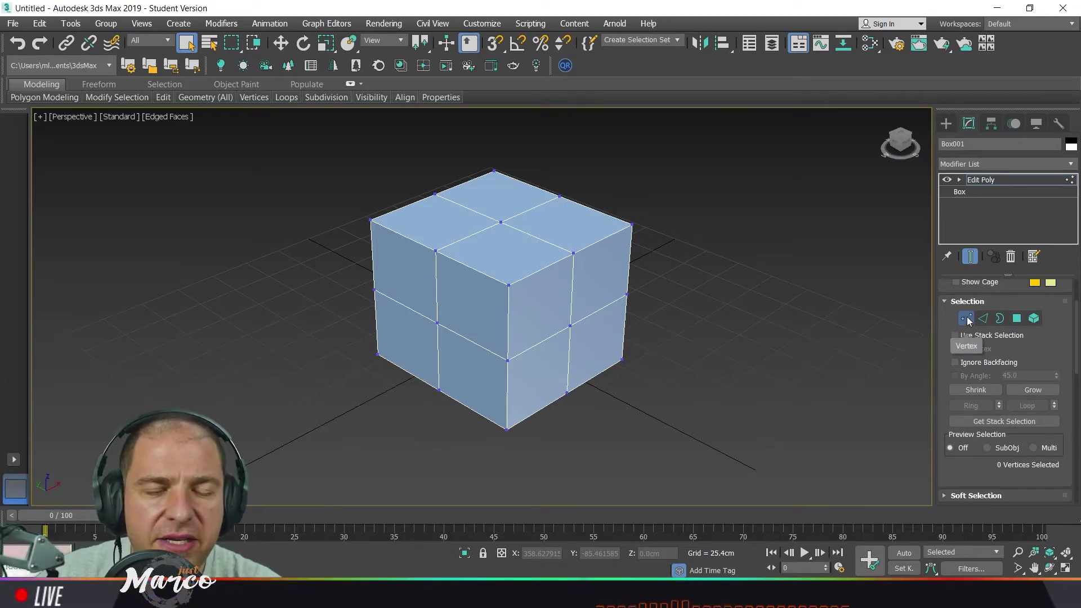
left_click_drag(968, 474, 980, 305)
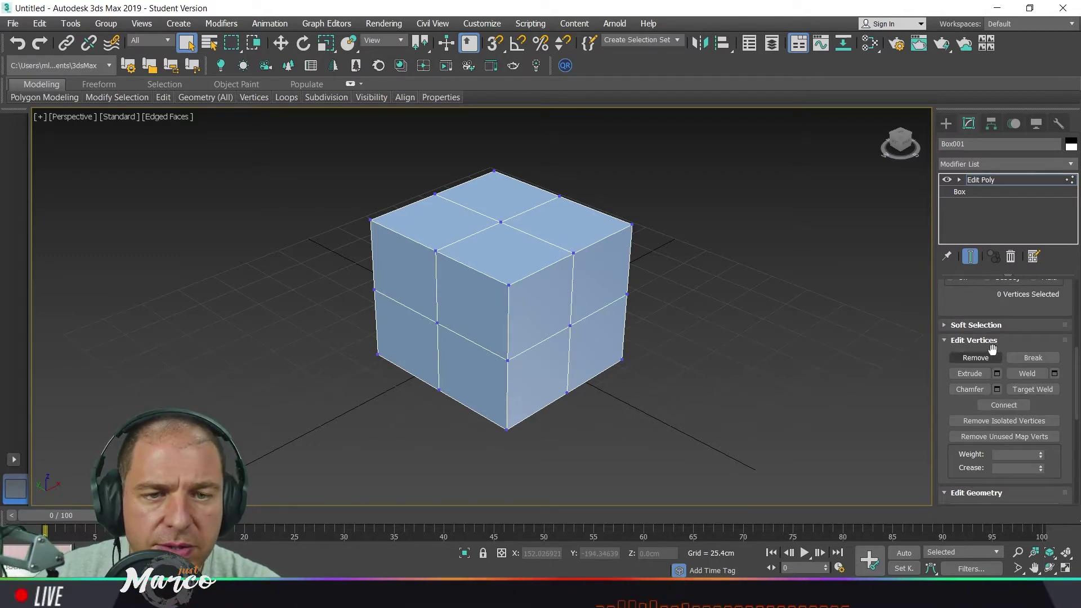
scroll(991, 346, "up", 5)
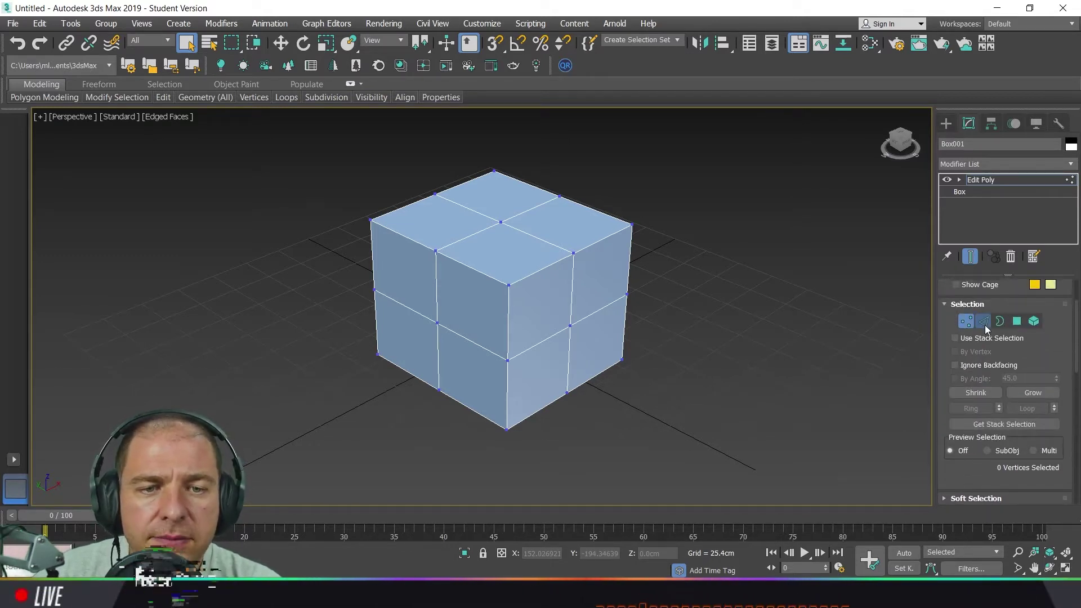
left_click(987, 324)
scroll(981, 469, "down", 1)
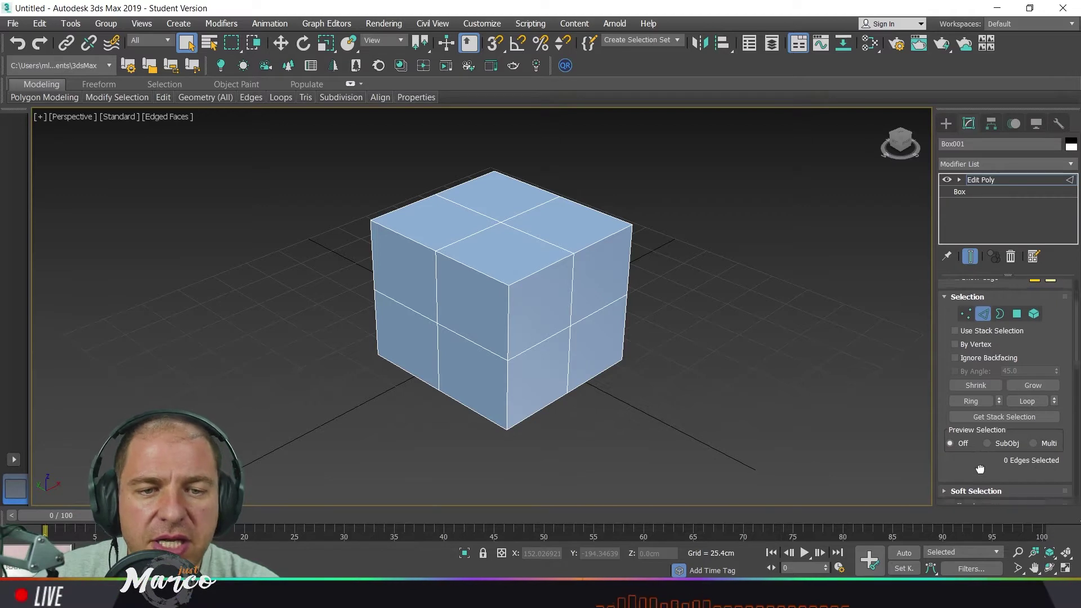
left_click_drag(980, 469, 983, 289)
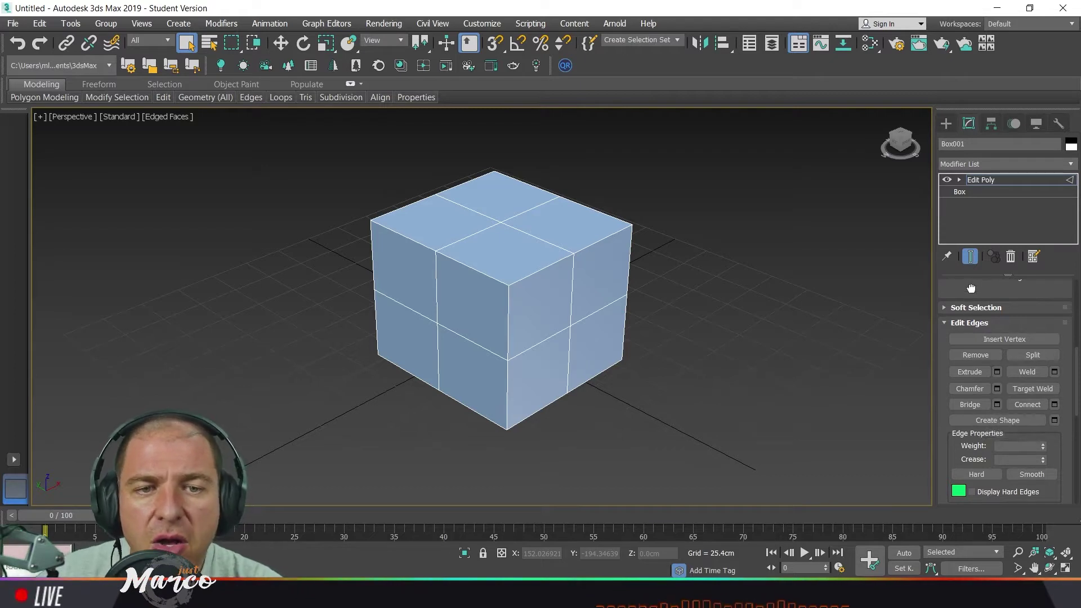
left_click_drag(972, 289, 985, 445)
scroll(988, 429, "up", 2)
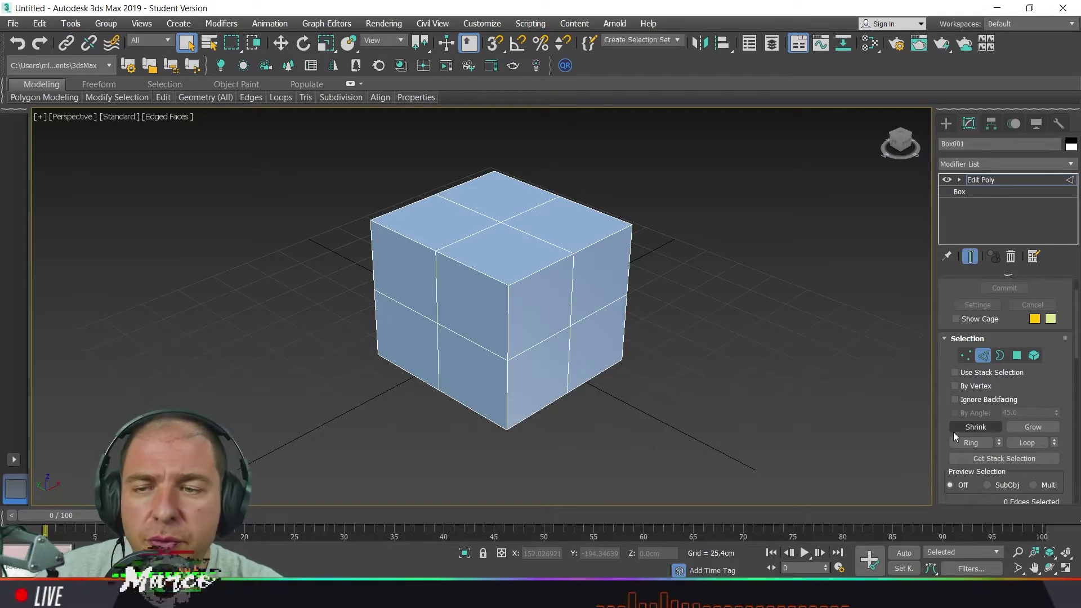
left_click_drag(948, 362, 946, 337)
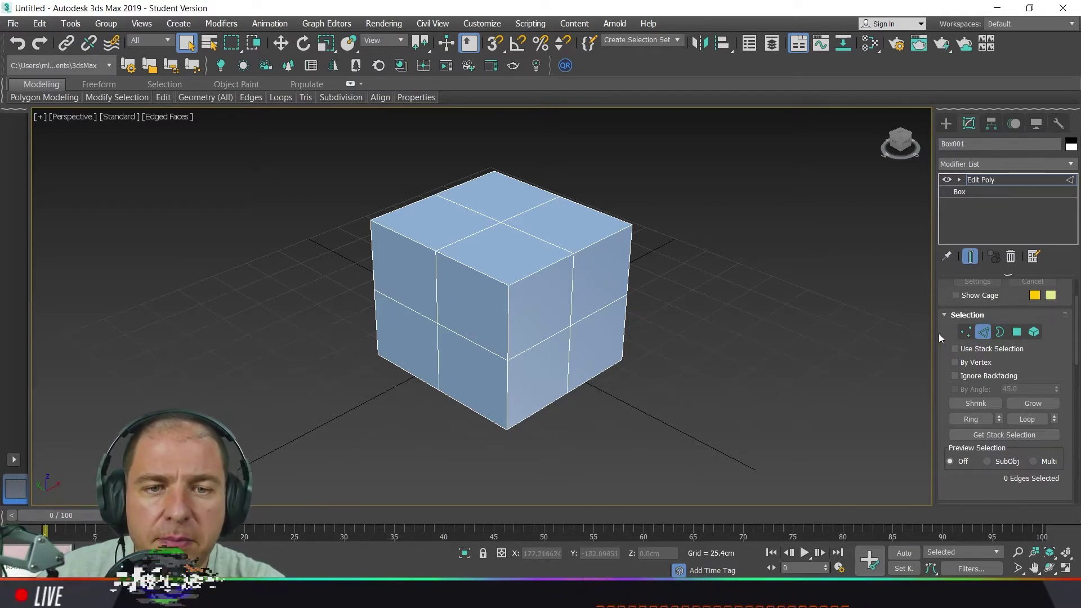
- At vertex level, select the centre and bottom-middle vertices around the box's front-left side, move them outward, and activate the Scale tool
left_click(965, 336)
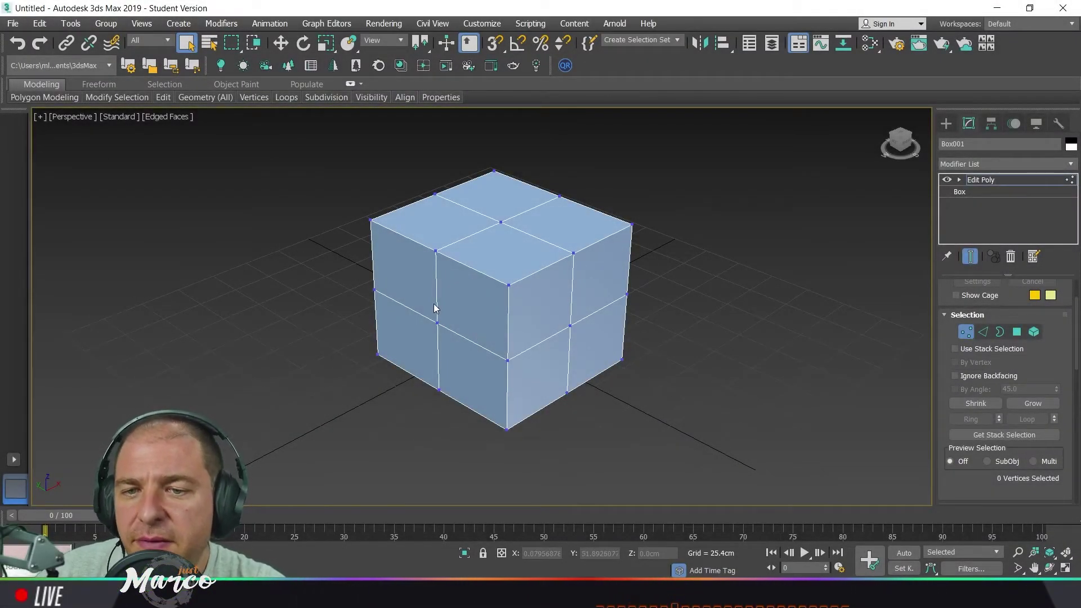
left_click_drag(456, 375, 456, 411)
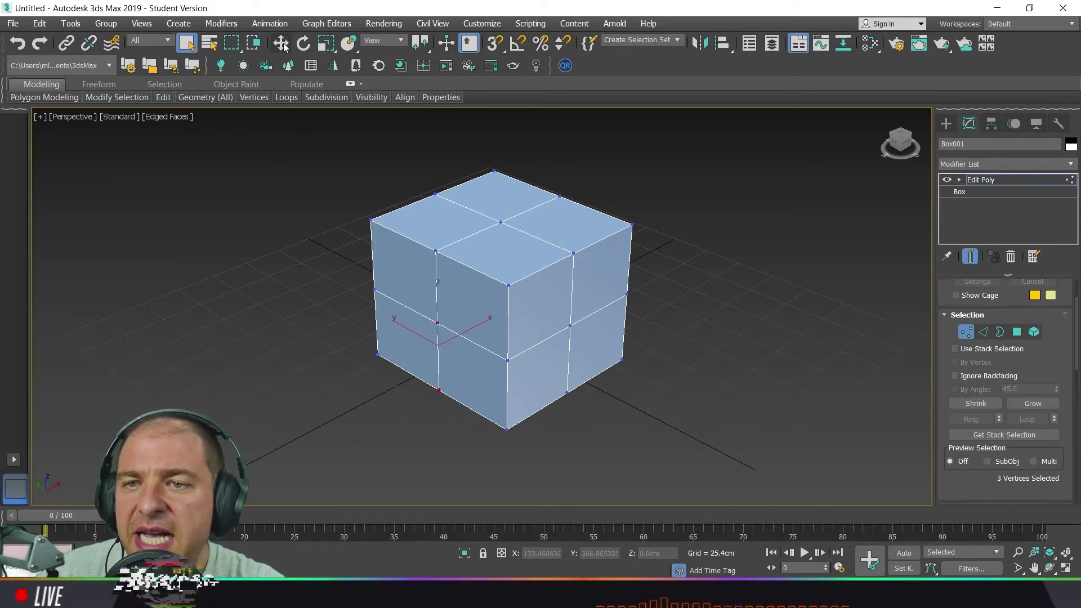
left_click(285, 46)
left_click_drag(469, 333, 448, 322)
left_click(303, 43)
left_click(325, 43)
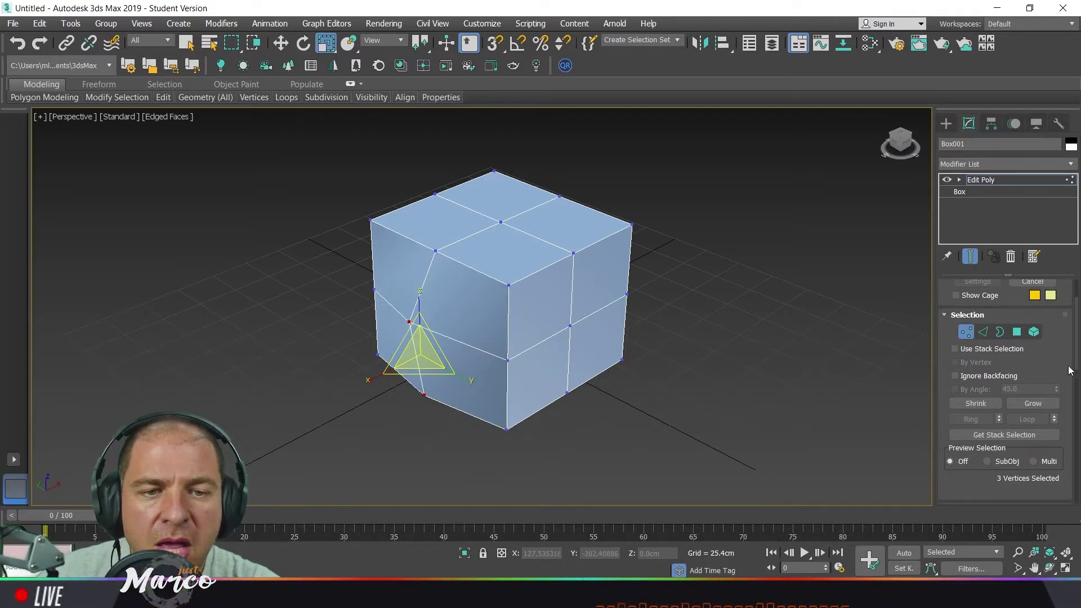
- Remove the vertex at the centre of the deformed side face
left_click_drag(1070, 370, 1051, 209)
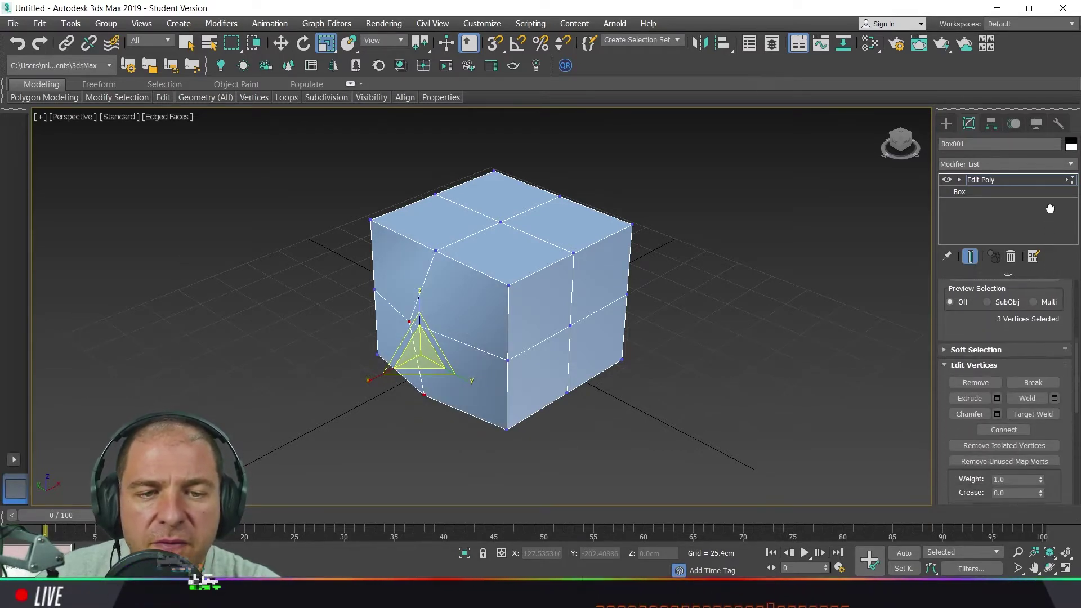
scroll(983, 290, "down", 3)
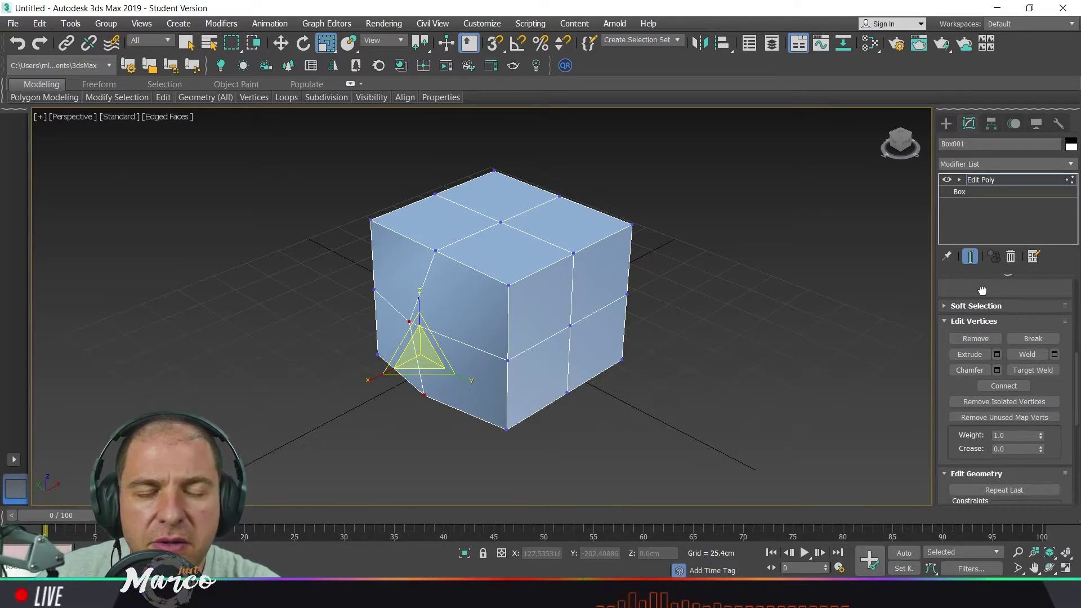
left_click(1004, 402)
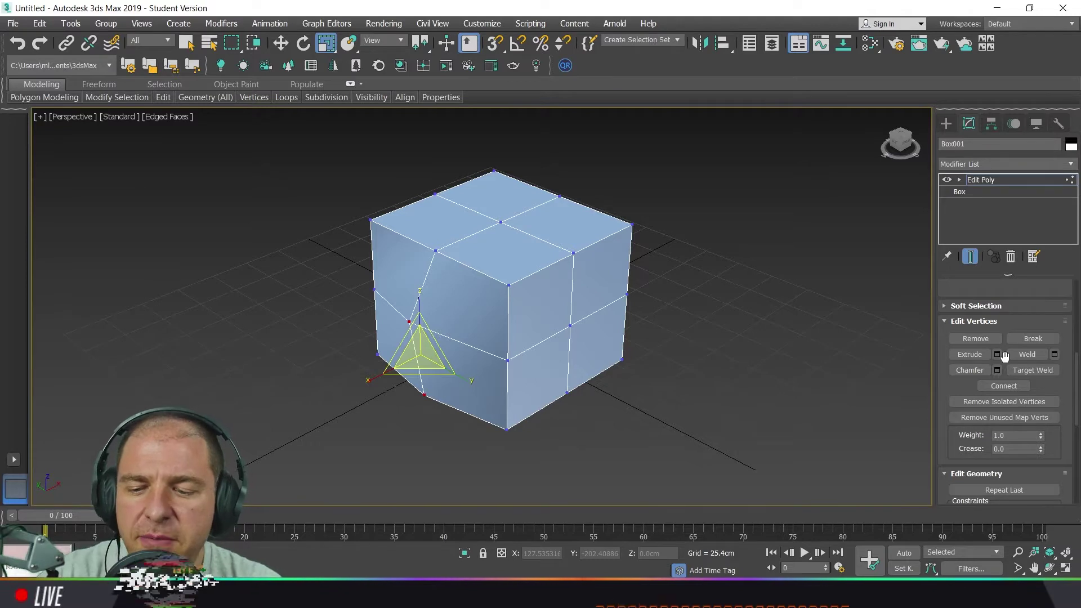
middle_click_drag(664, 340, 732, 352, "alt")
left_click(708, 370)
middle_click_drag(626, 357, 695, 368)
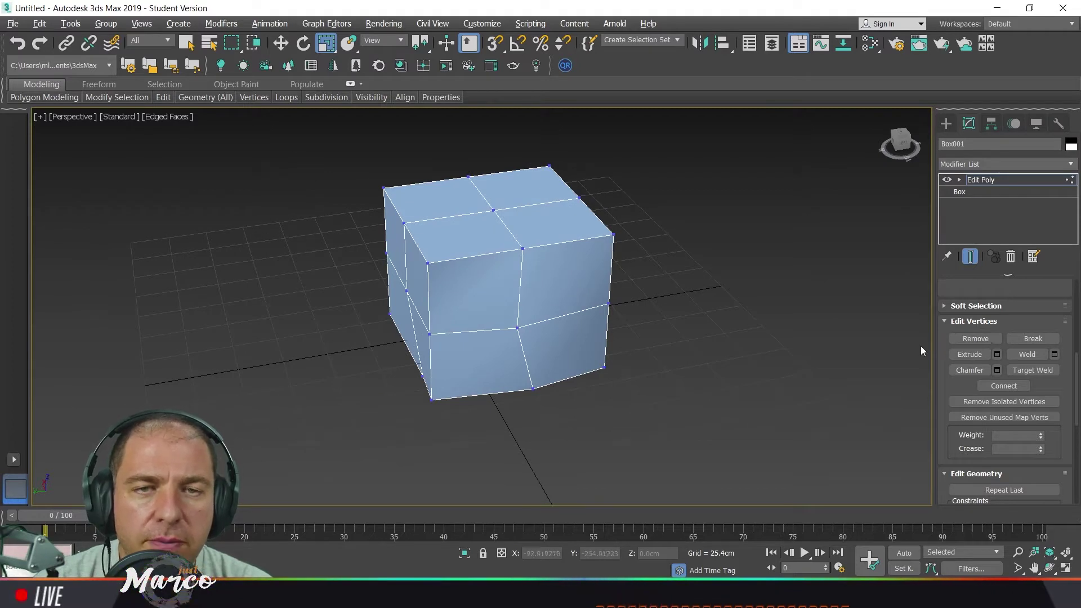
left_click_drag(508, 351, 508, 351)
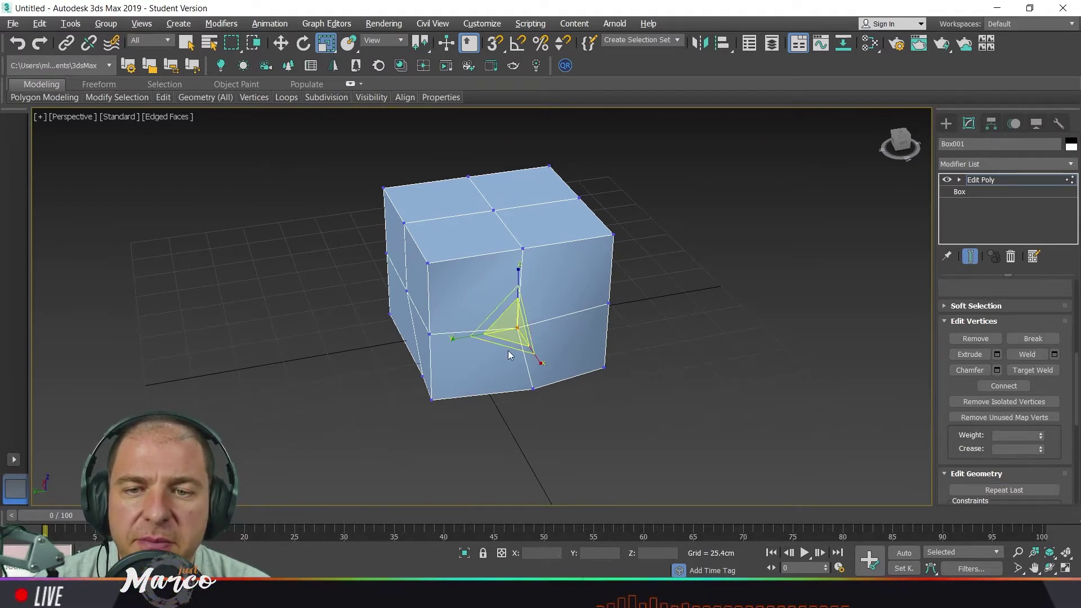
left_click(991, 341)
mouse_move(496, 326)
middle_mouse_down("alt")
mouse_move(545, 305)
mouse_move(464, 314)
mouse_move(518, 324)
mouse_move(541, 309)
mouse_move(512, 327)
mouse_move(498, 321)
middle_mouse_up("alt")
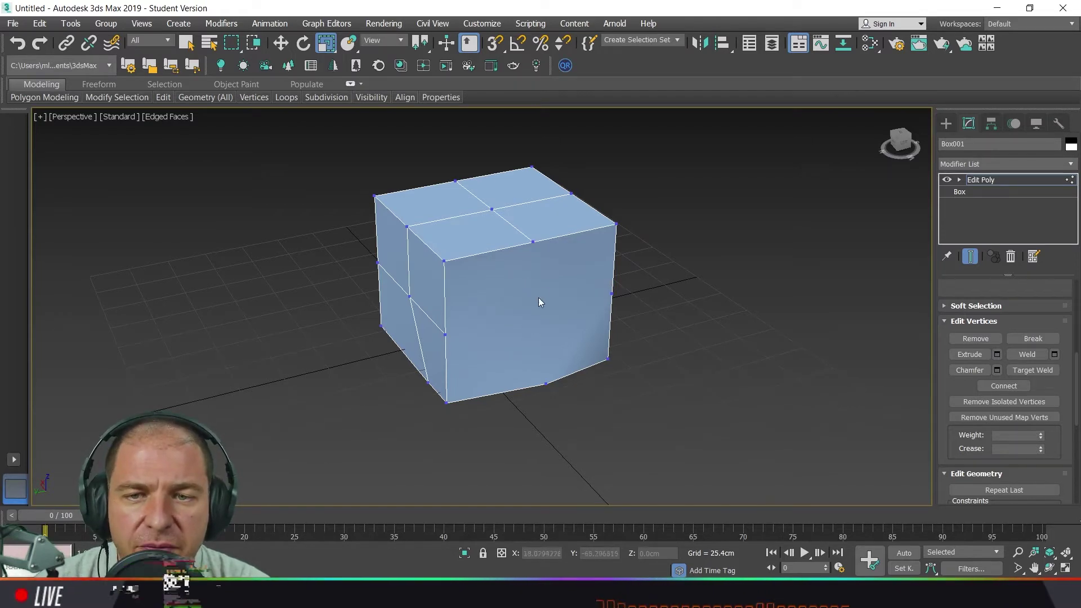
- Break the vertex in the middle of the deformed side's top edge
left_click(554, 237)
left_click(1034, 342)
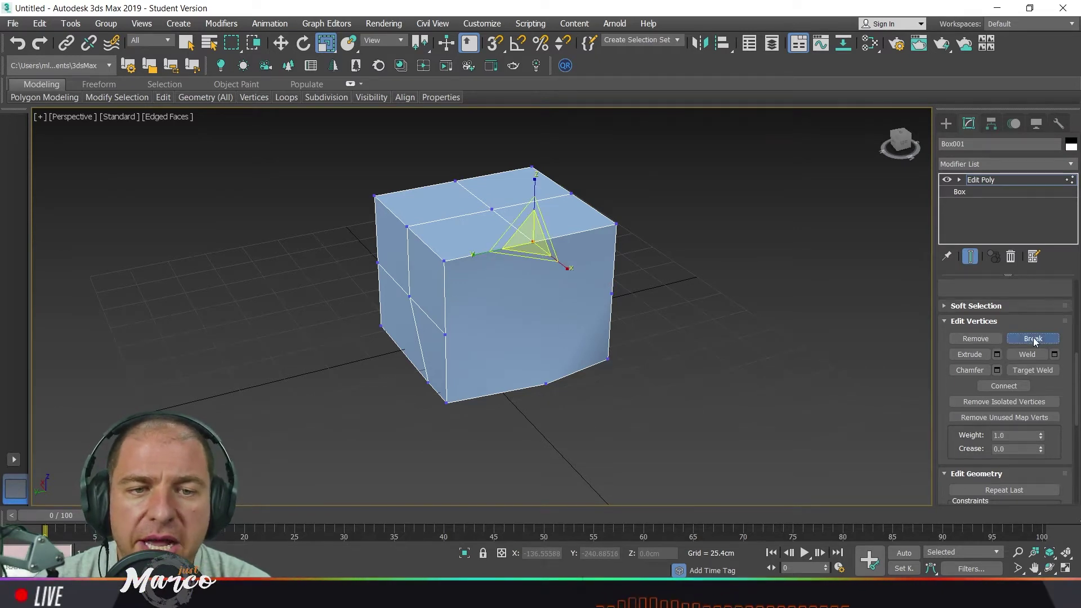
- Move the vertices created by the break apart, raising two of them vertically and pulling another outward
middle_click_drag(554, 259, 560, 289)
left_click(280, 43)
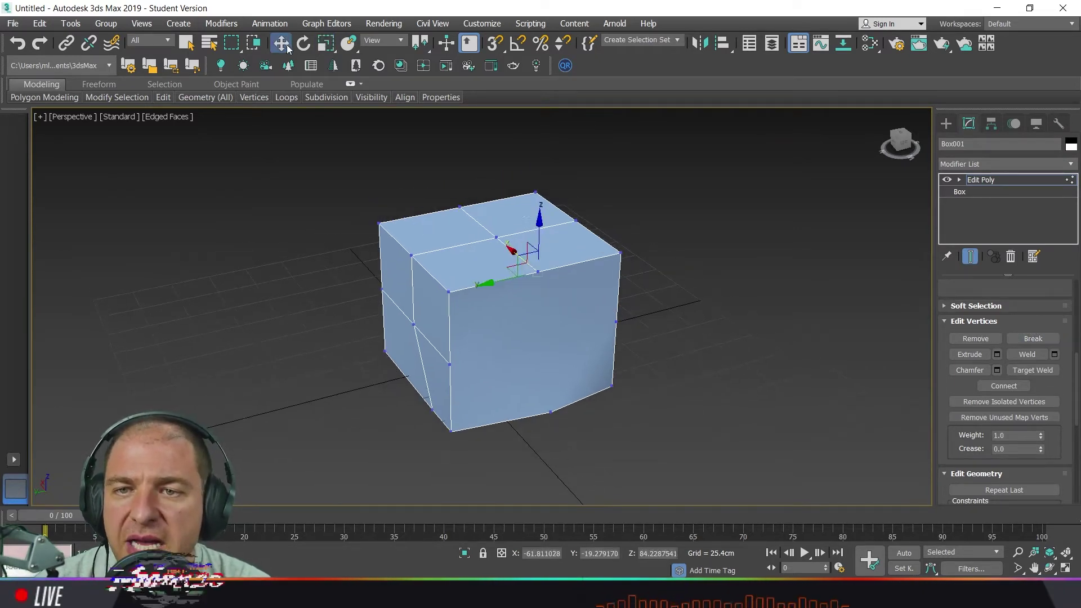
left_click_drag(539, 240, 539, 195)
left_click(538, 270)
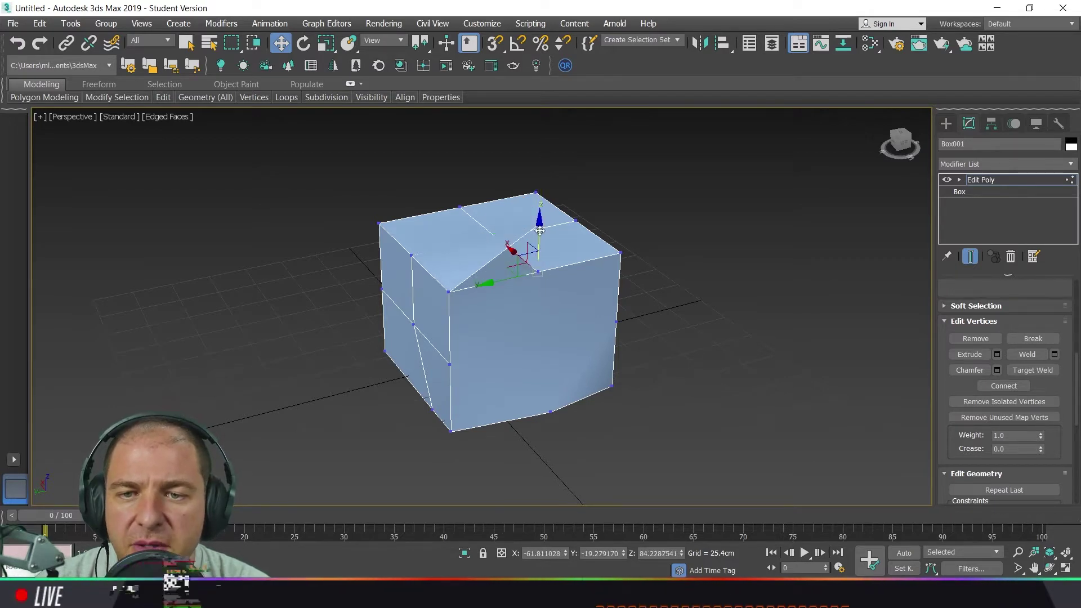
left_click_drag(539, 231, 555, 176)
left_click(539, 273)
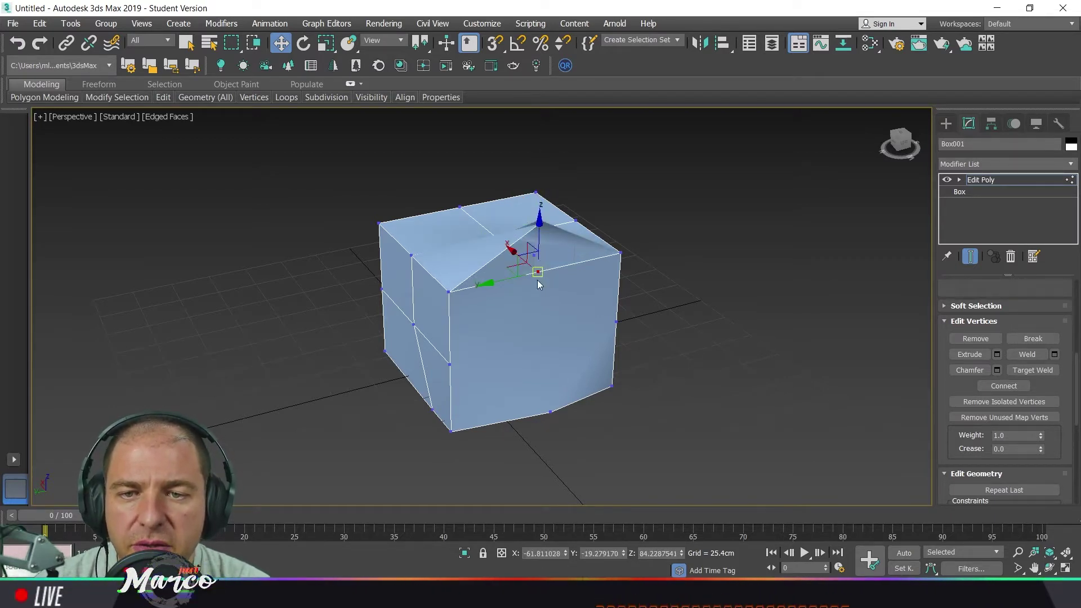
mouse_move(538, 279)
middle_mouse_down("alt")
mouse_move(559, 296)
mouse_move(558, 279)
middle_mouse_up("alt")
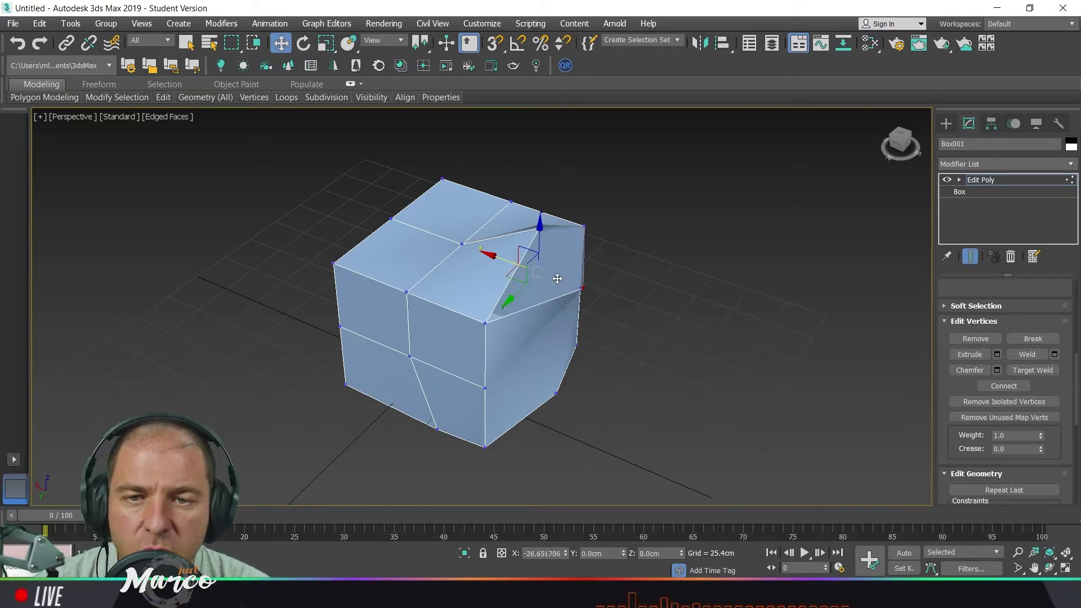
mouse_move(557, 279)
left_mouse_down()
mouse_move(532, 266)
mouse_move(556, 283)
left_mouse_up()
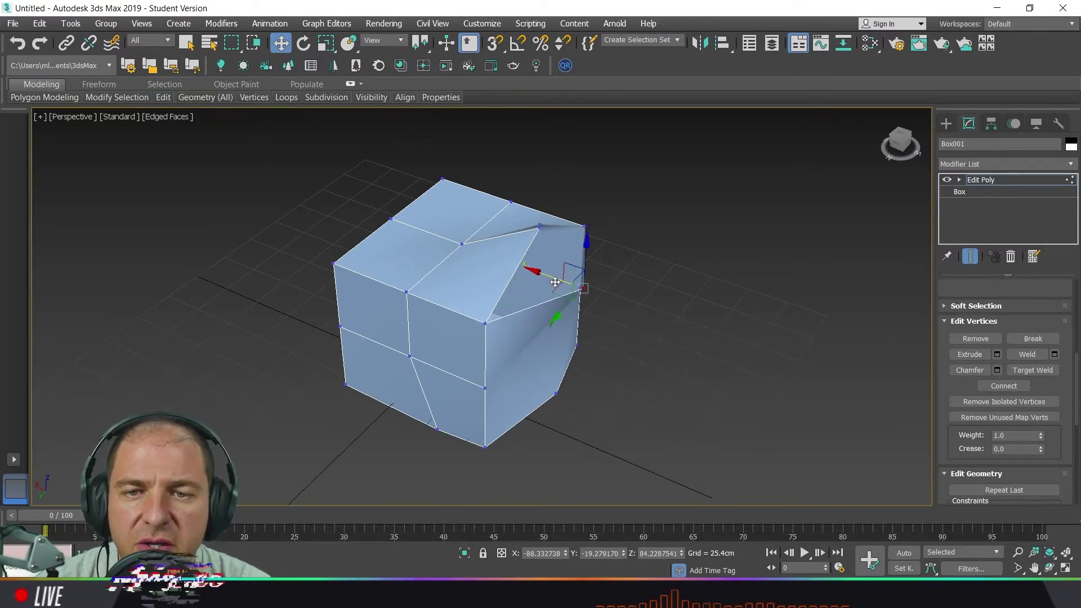
- Select the raised vertices together with the pulled-out one and weld them with a threshold of about 45.32 cm
middle_click_drag(555, 281, 549, 260, "alt")
left_click(537, 231)
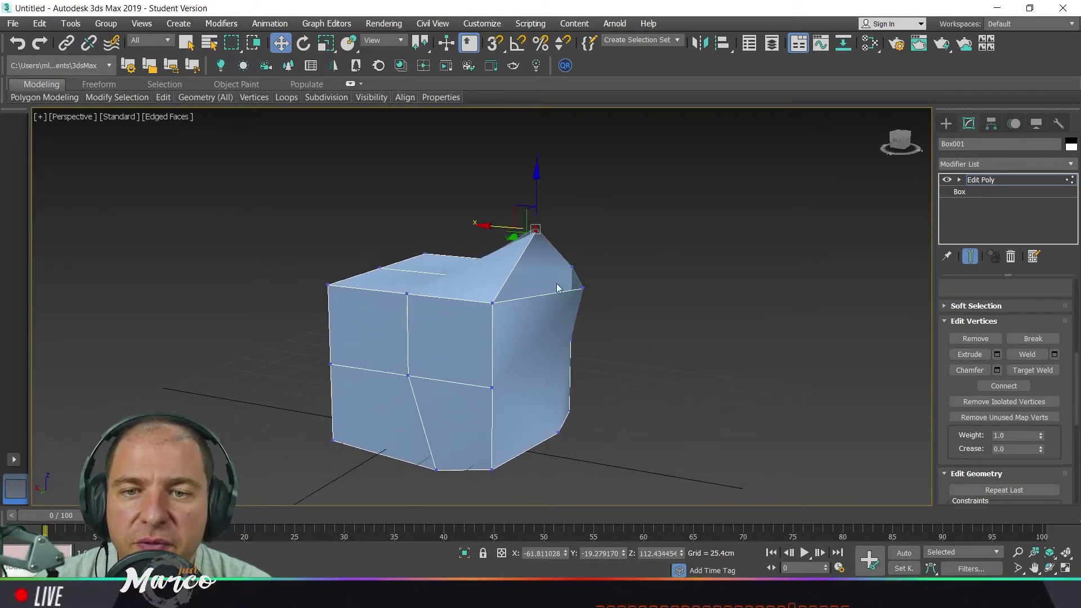
left_click(582, 289, "ctrl")
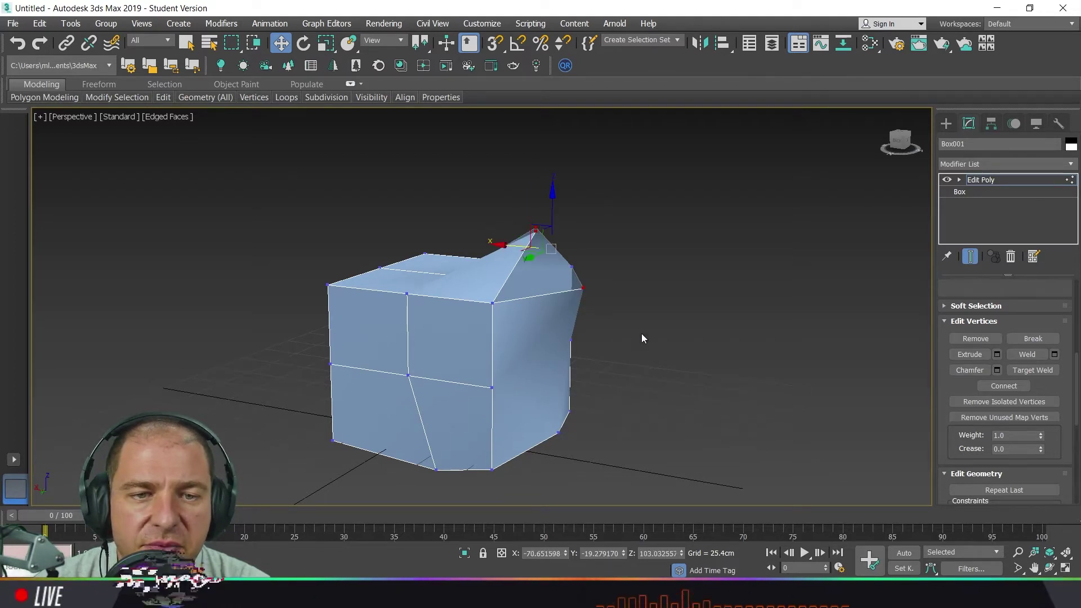
left_click(1056, 355)
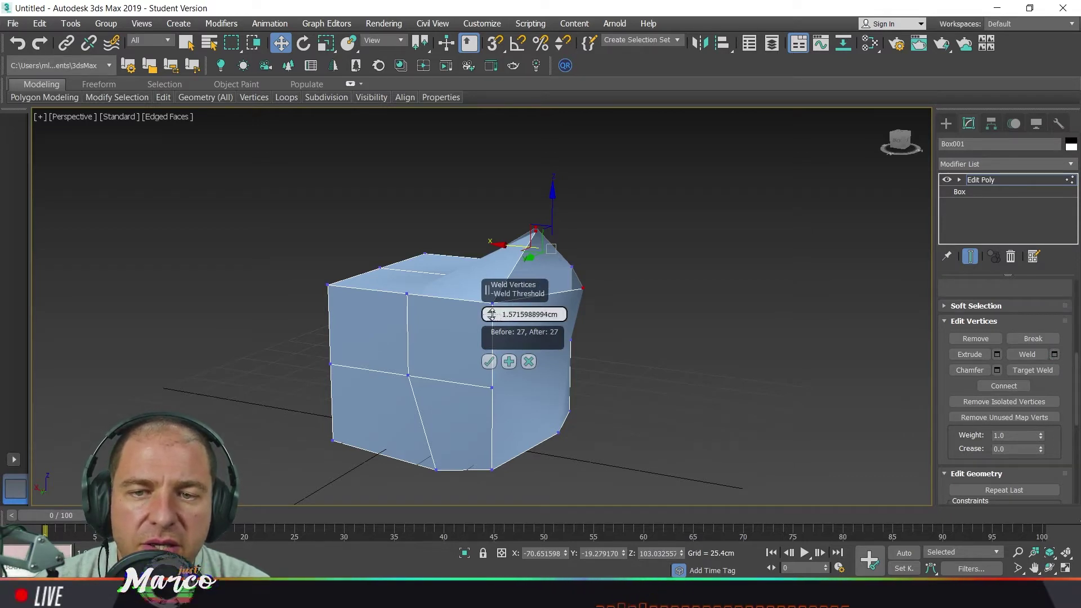
left_click_drag(491, 314, 497, 221)
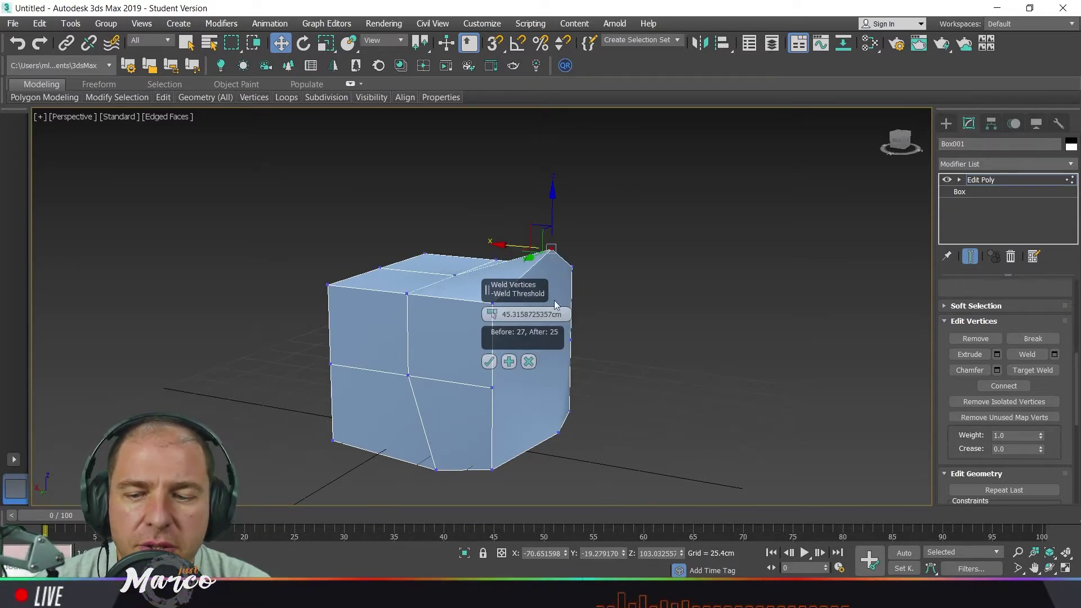
middle_click_drag(581, 335, 591, 258, "alt")
scroll(591, 257, "up", 8)
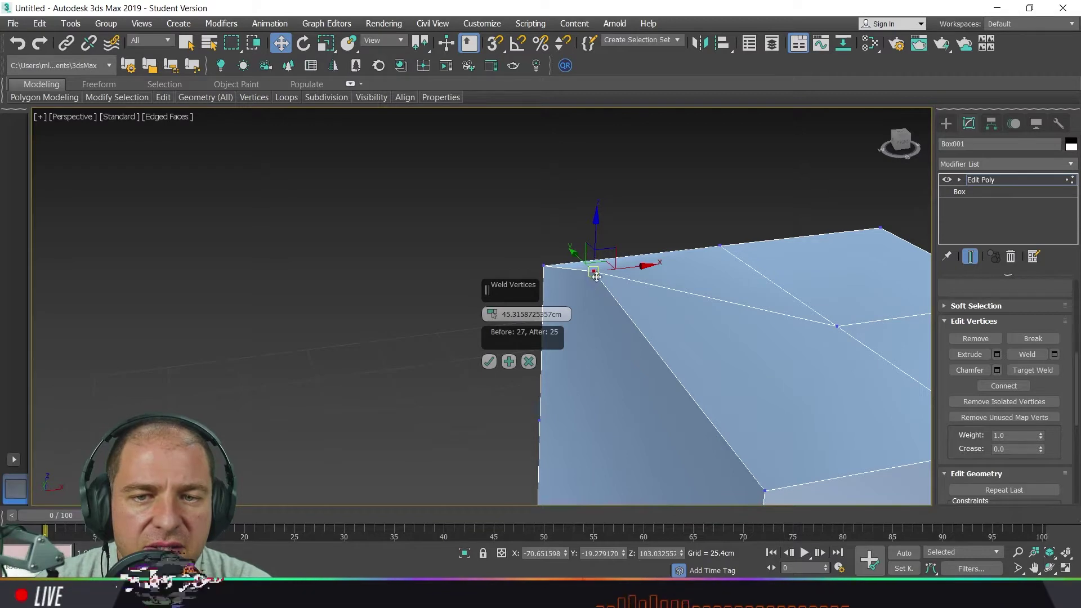
left_click(489, 362)
- Target Weld the top face's centre vertex to the newly welded vertex, and a neighbouring edge's middle vertex to its adjacent corner
middle_click_drag(778, 401, 690, 372)
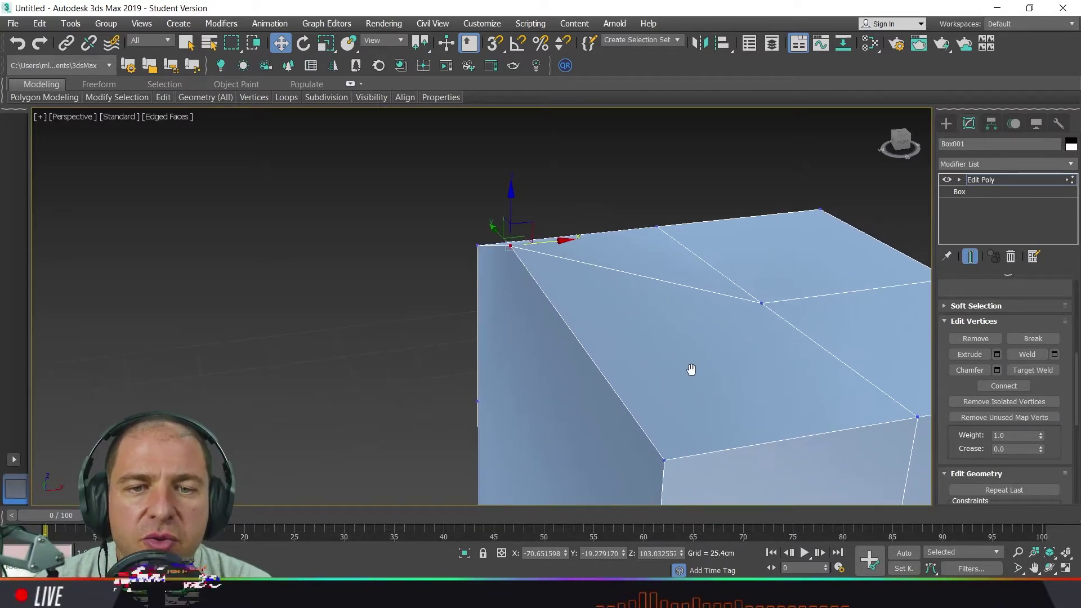
left_click(1039, 373)
middle_click_drag(750, 361, 685, 330)
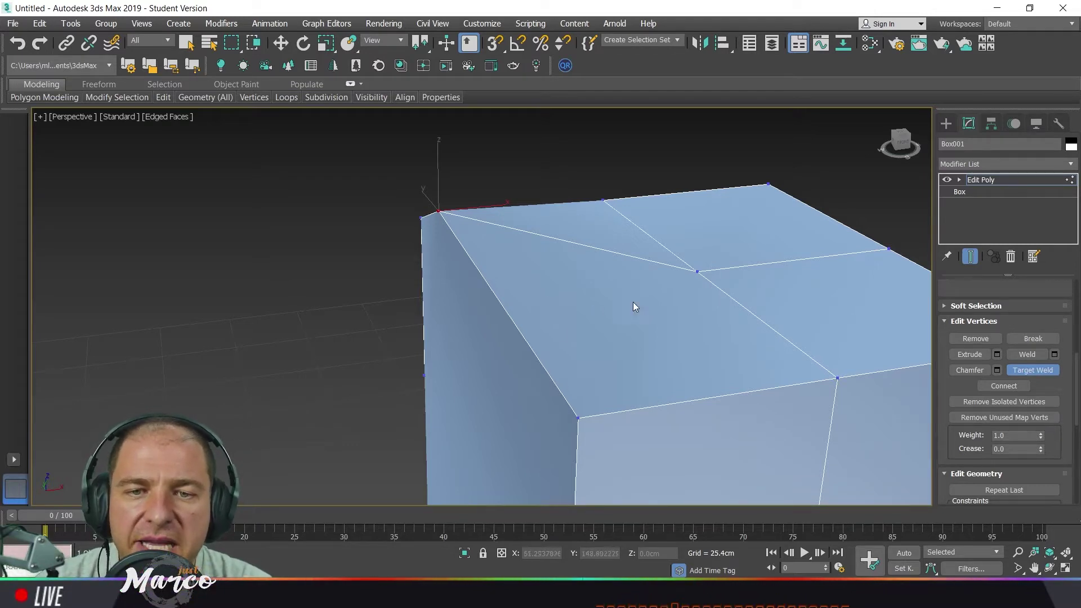
left_click(697, 272)
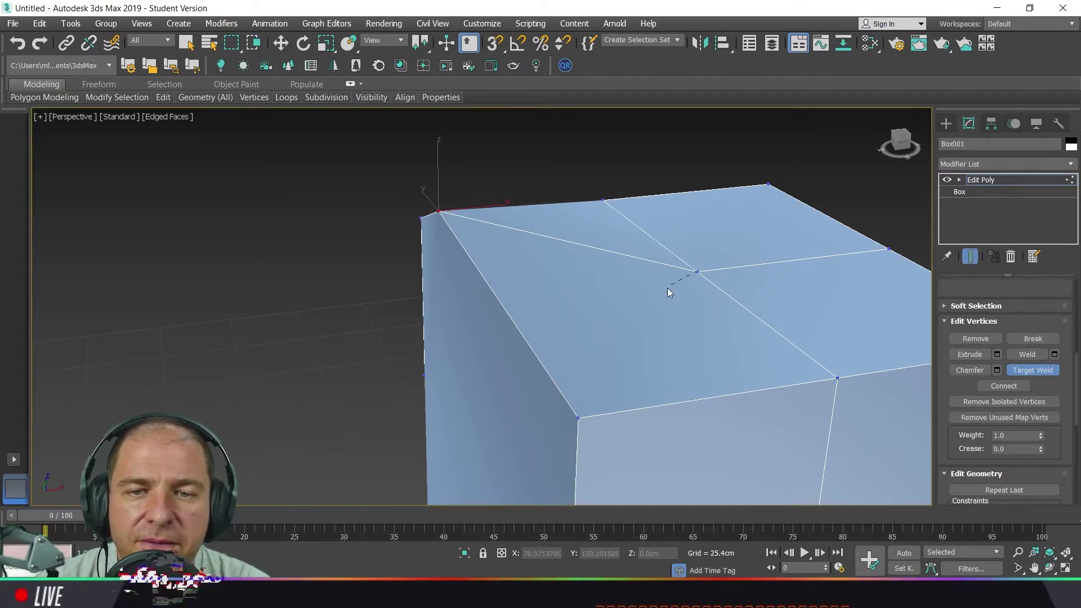
left_click(439, 212)
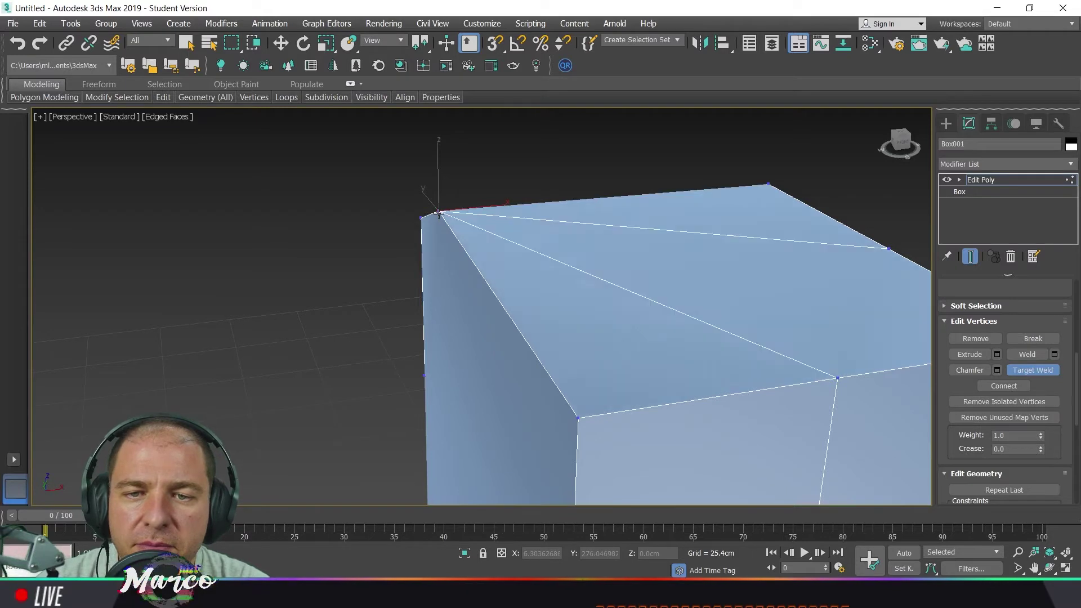
middle_click_drag(829, 336, 800, 313)
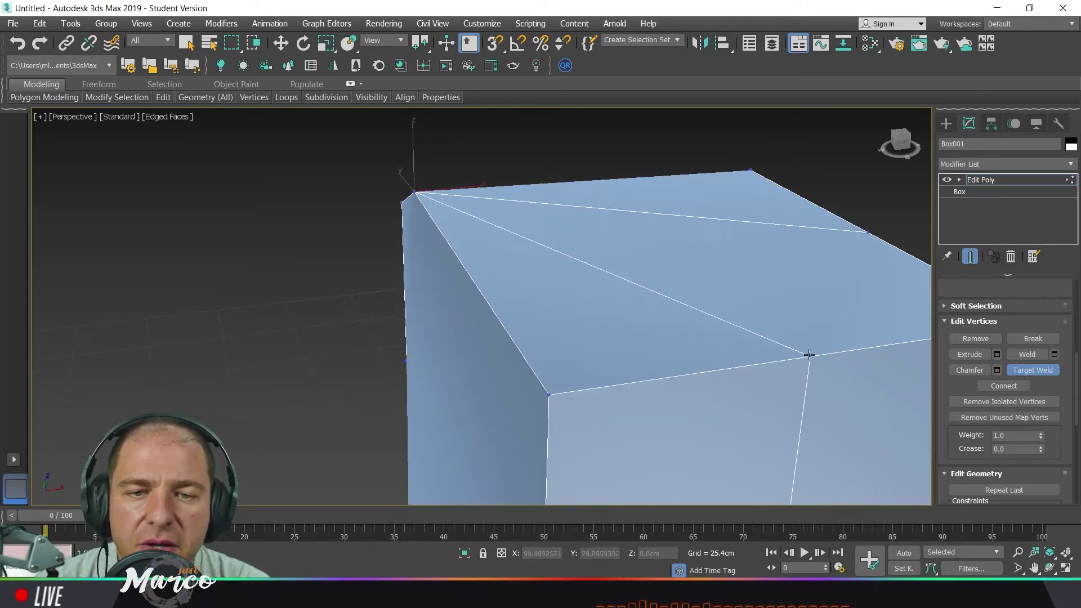
left_click(549, 393)
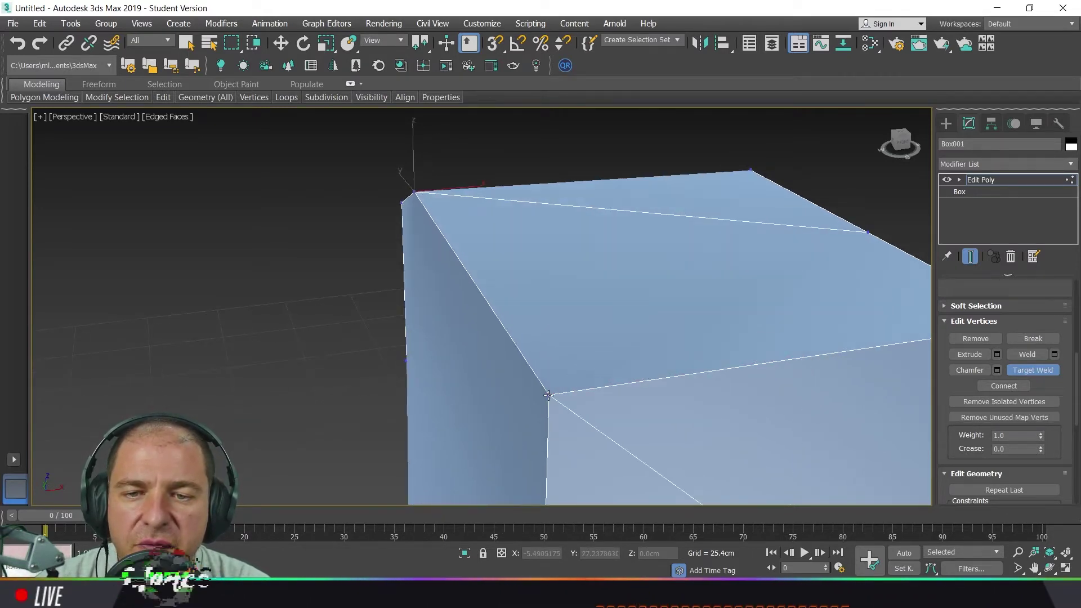
- Target Weld the mid-height vertices along the box's undeformed side to the top-edge vertices directly above them
scroll(579, 391, "down", 3)
middle_click_drag(582, 392, 648, 394, "alt")
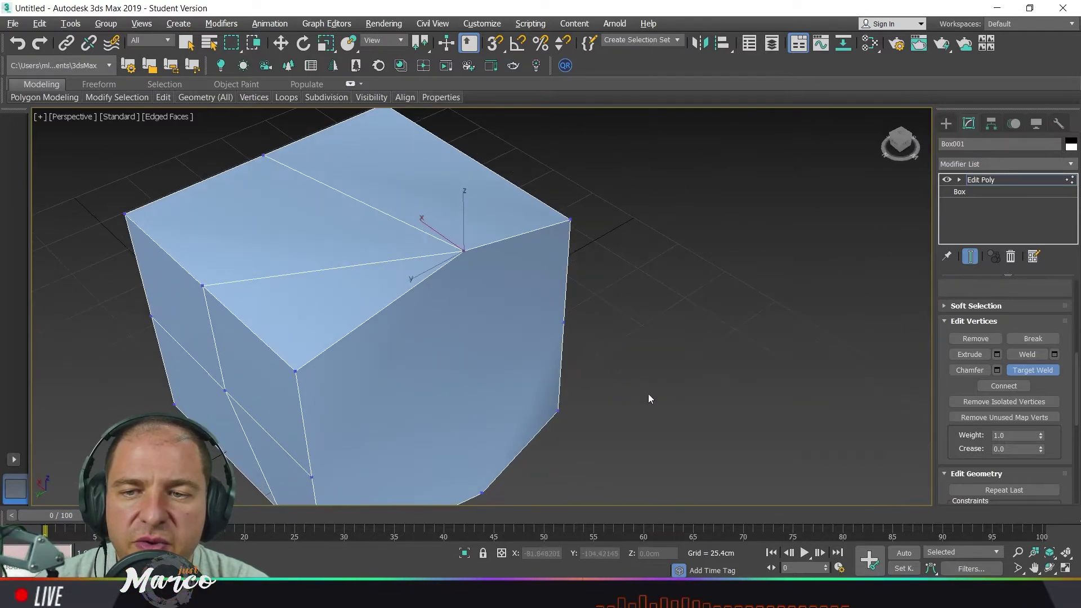
left_click(297, 371)
middle_click_drag(297, 372, 367, 361, "alt")
middle_click_drag(494, 358, 589, 314)
scroll(526, 309, "down", 3)
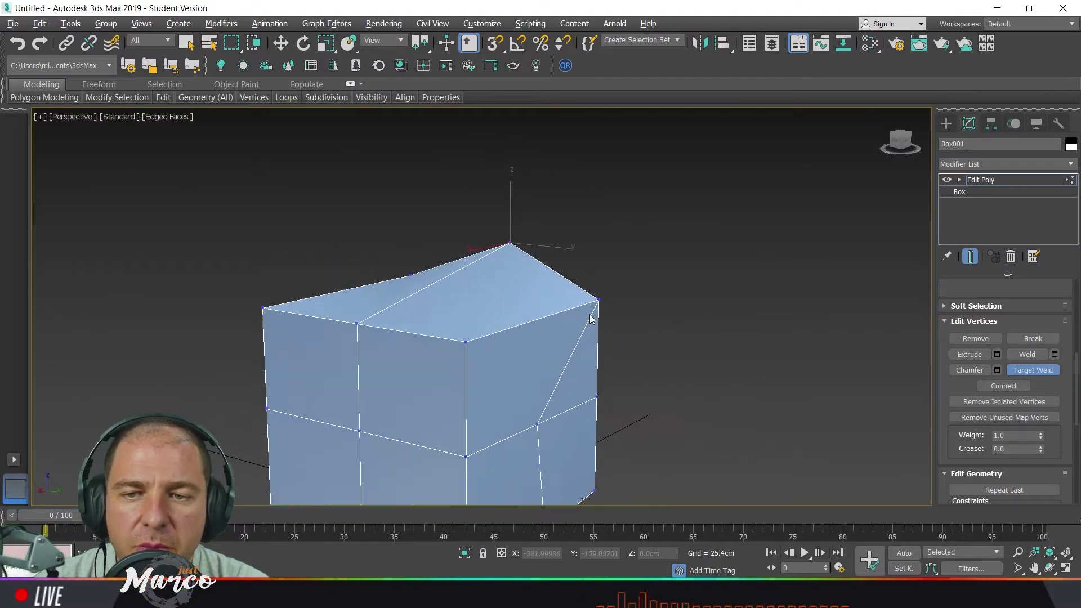
left_click(466, 456)
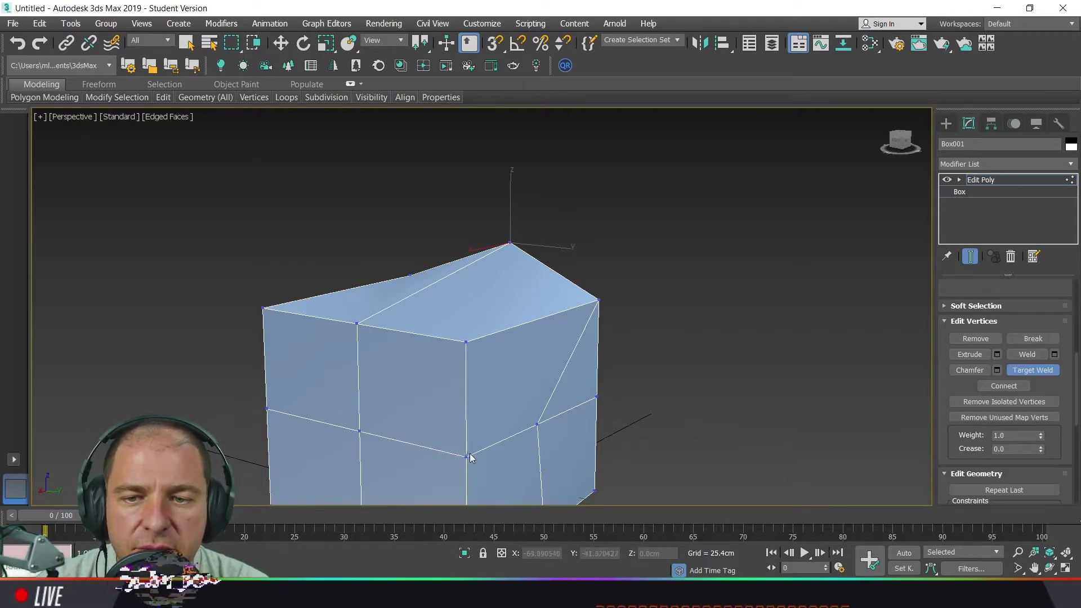
left_click(465, 341)
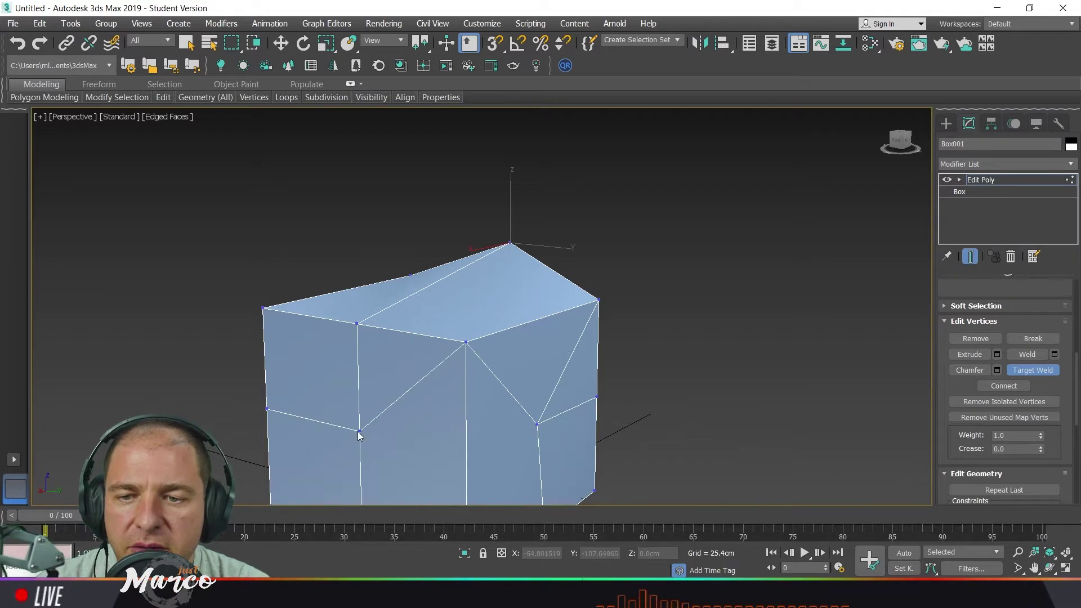
left_click(357, 327)
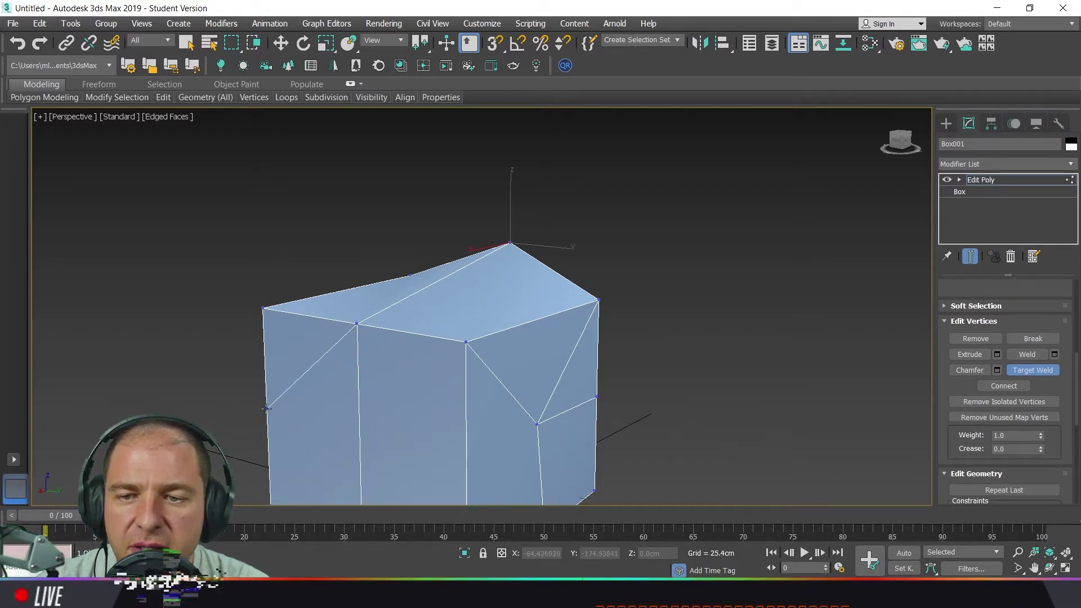
left_click(264, 309)
- Target Weld one top corner to the middle vertex of the same top edge, and that middle vertex to the opposite corner
middle_click_drag(264, 309, 329, 356, "alt")
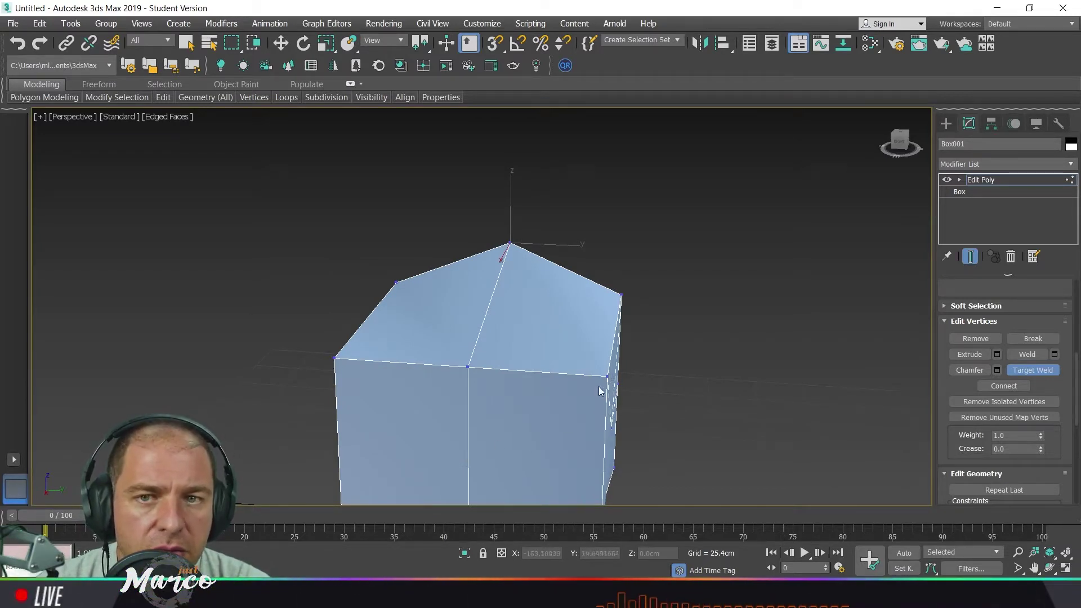
left_click(467, 368)
left_click(468, 369)
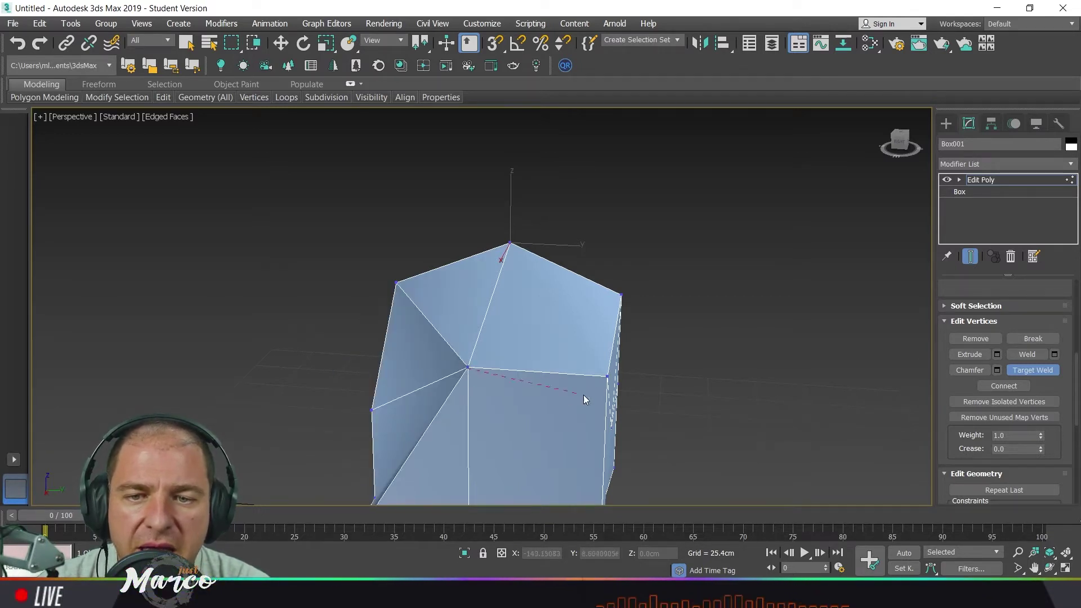
left_click(607, 378)
- Select the top corner vertex where the welds meet and extrude it to a height of about 38.74 cm
middle_click_drag(607, 377, 912, 403, "alt")
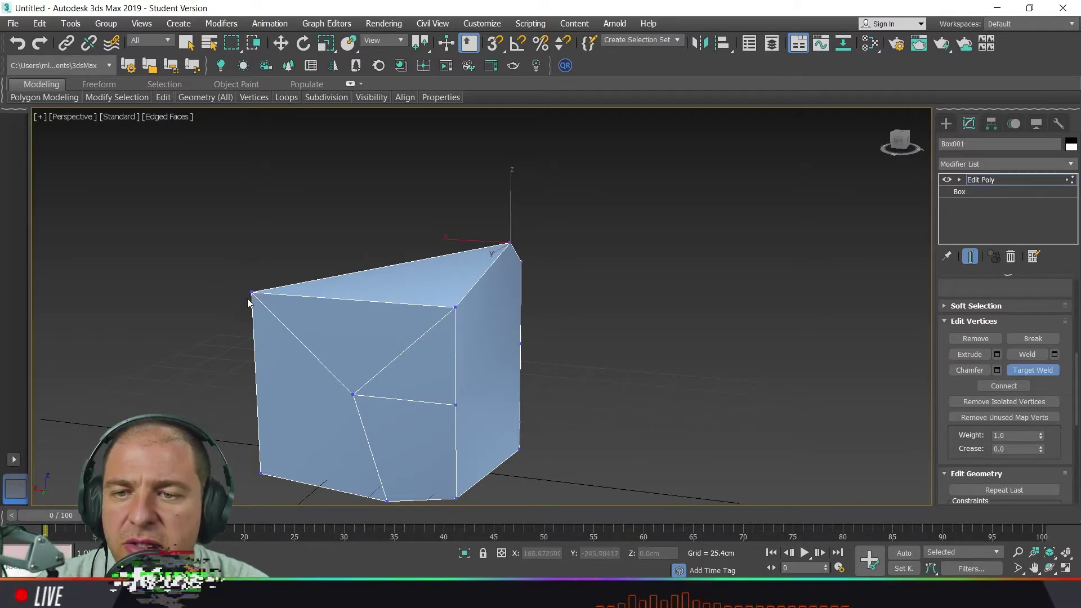
key("w")
left_click_drag(220, 265, 262, 303)
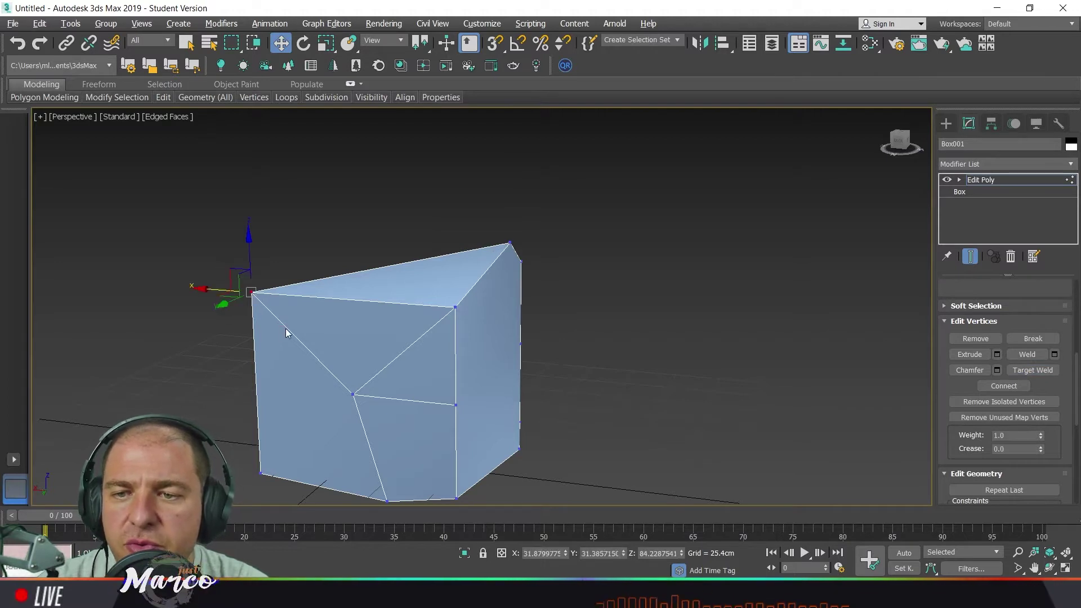
middle_click_drag(287, 332, 500, 356, "alt")
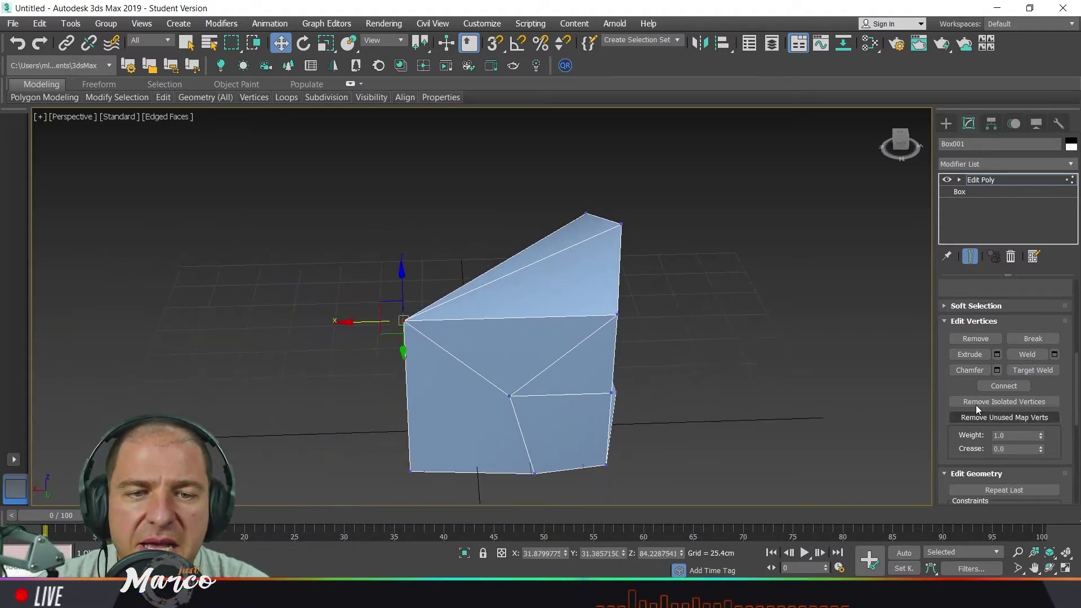
left_click(997, 355)
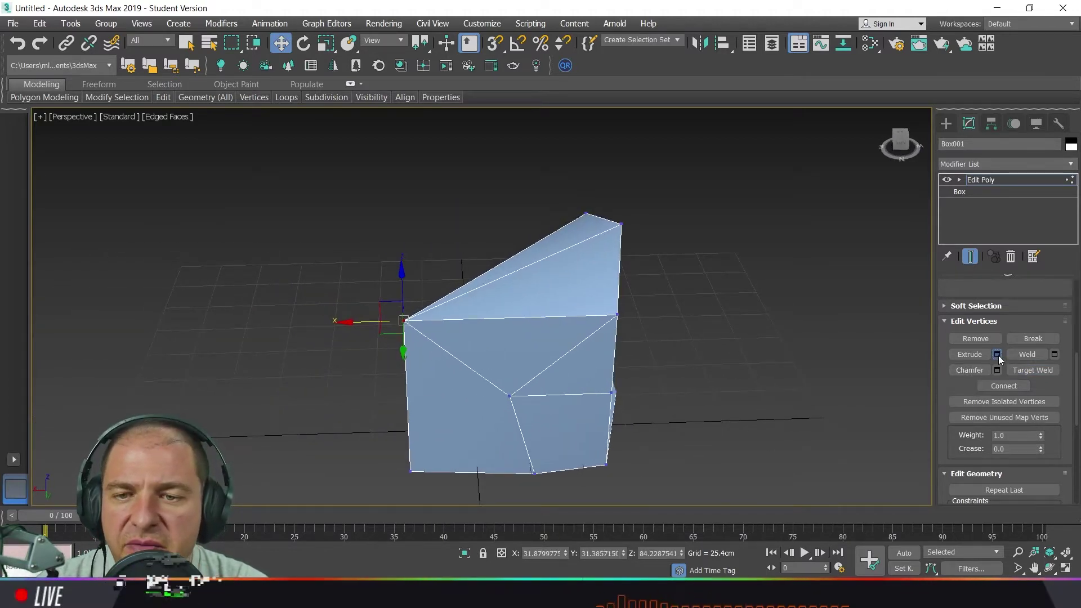
middle_click_drag(633, 329, 650, 322, "alt")
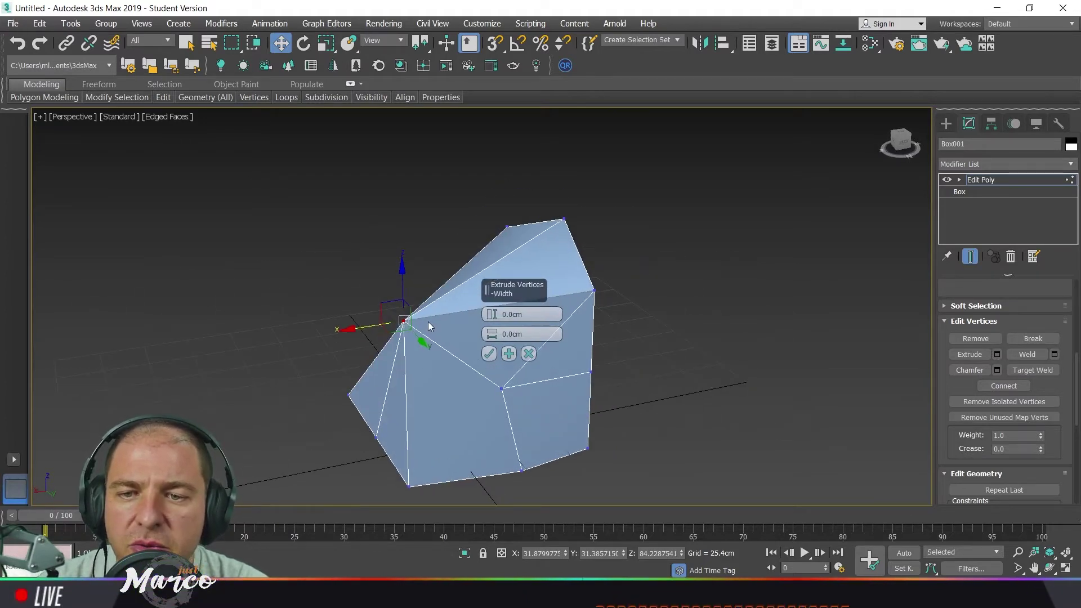
scroll(428, 322, "up", 2)
left_click_drag(493, 314, 505, 236)
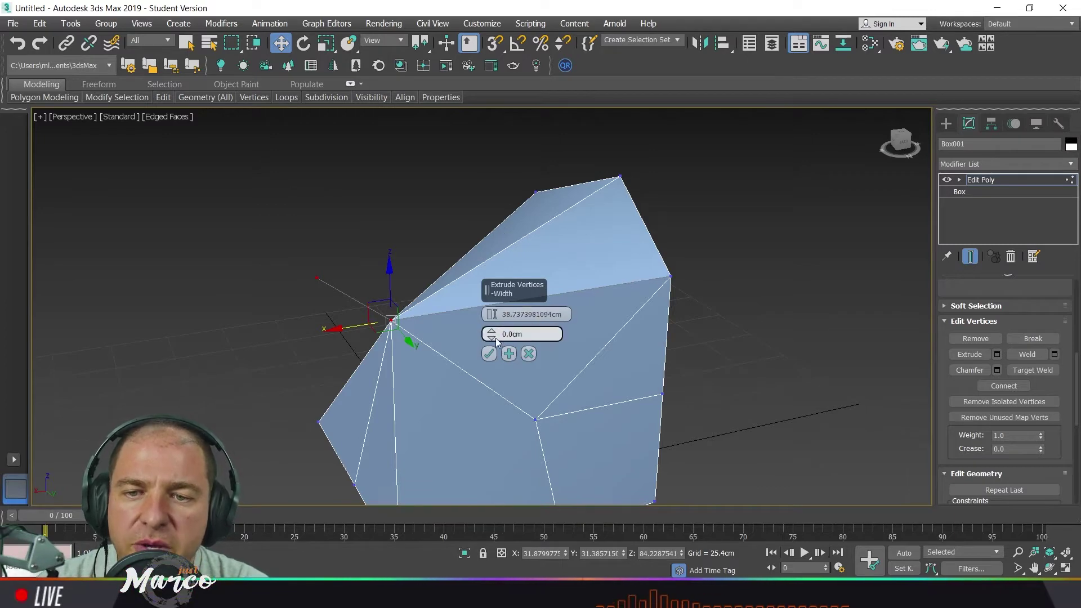
- Set the vertex extrusion's base width to about 7.12 cm and apply it
left_click_drag(494, 337, 493, 325)
middle_click_drag(391, 345, 432, 358, "alt")
left_click_drag(492, 334, 492, 338)
middle_click_drag(440, 367, 363, 373, "alt")
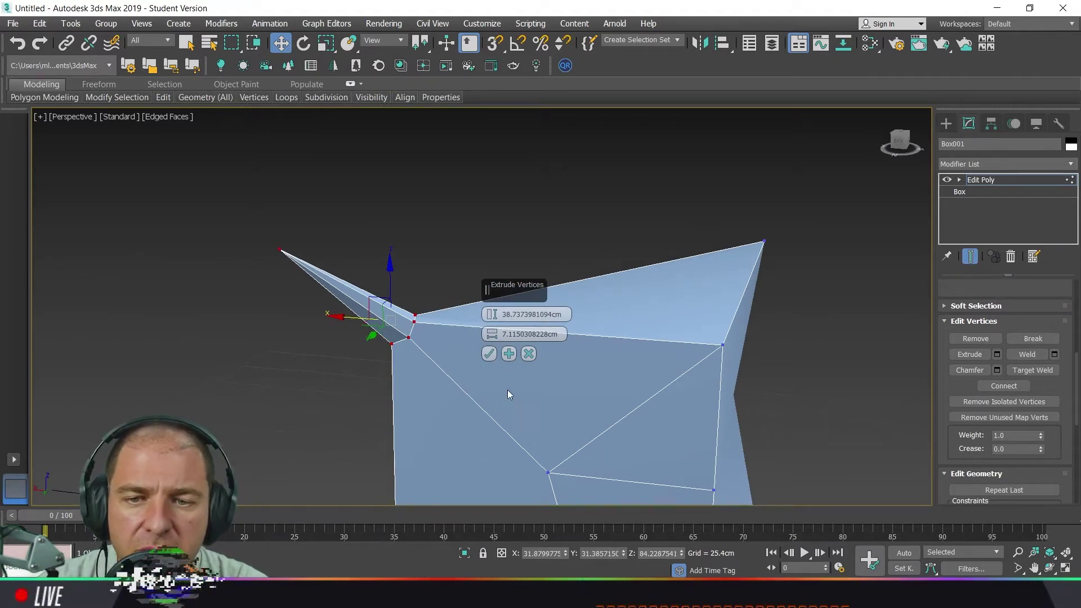
left_click(489, 353)
- Select the four vertices around the lower quarter of the box's side and extrude them to a height of about 59.03 cm
middle_click_drag(519, 378, 493, 284)
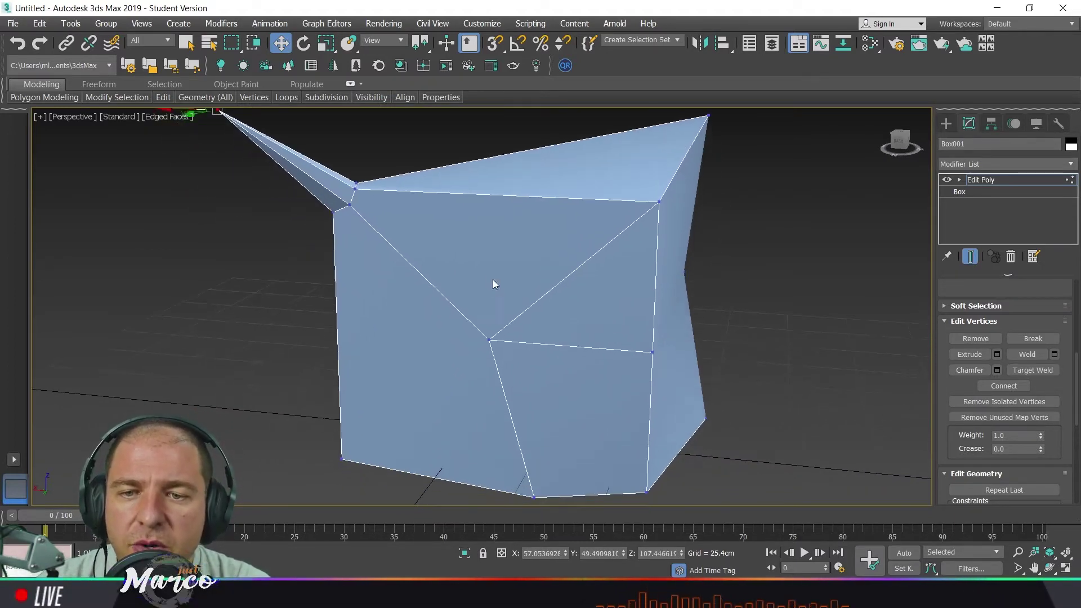
left_click(488, 340)
left_click(652, 352, "ctrl")
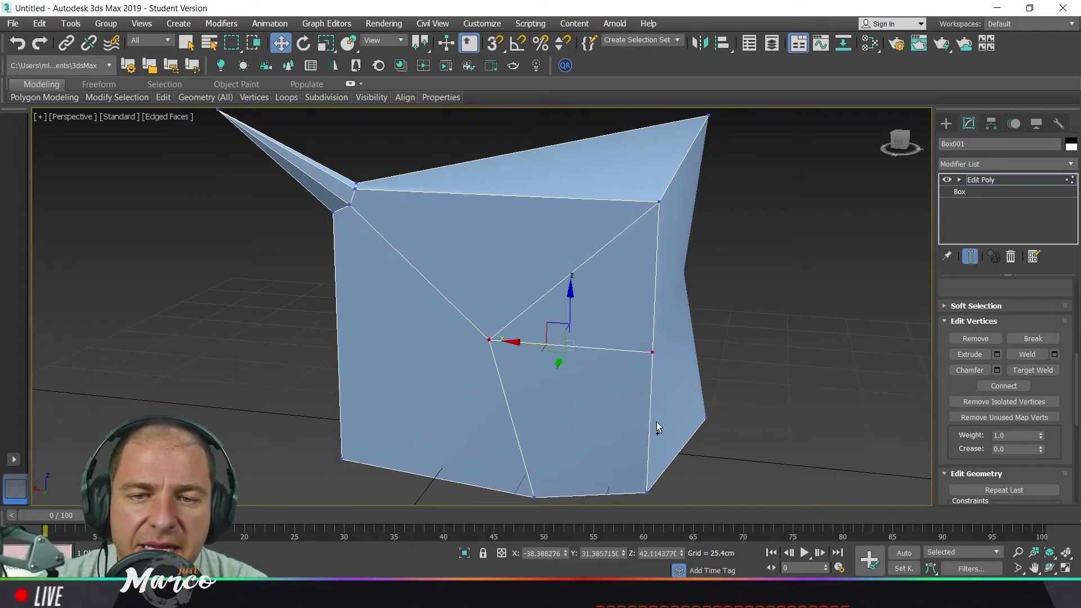
left_click(648, 492, "ctrl")
left_click(535, 495, "ctrl")
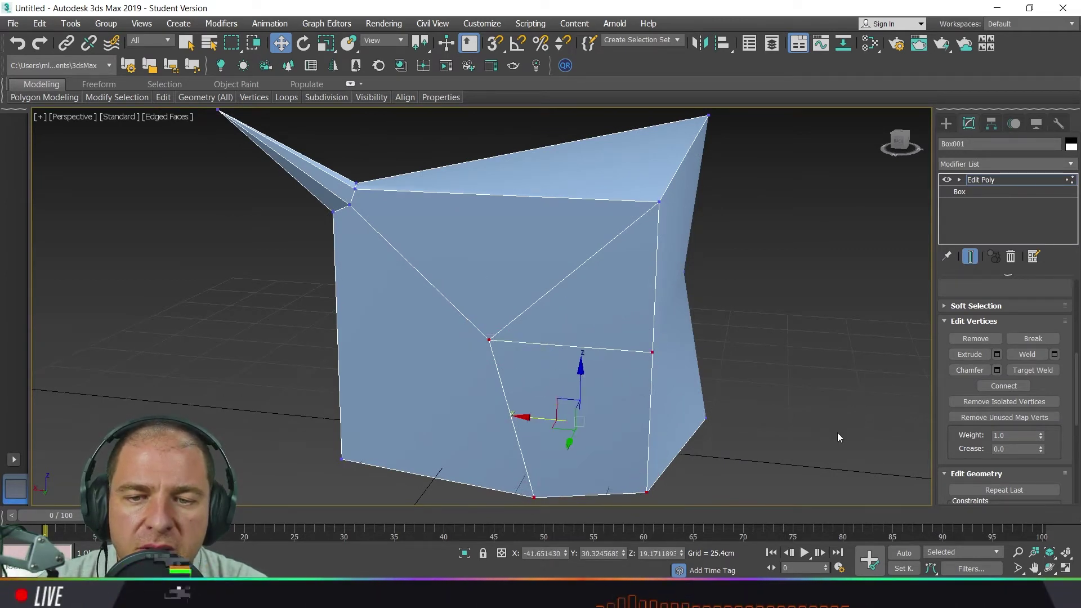
left_click(996, 355)
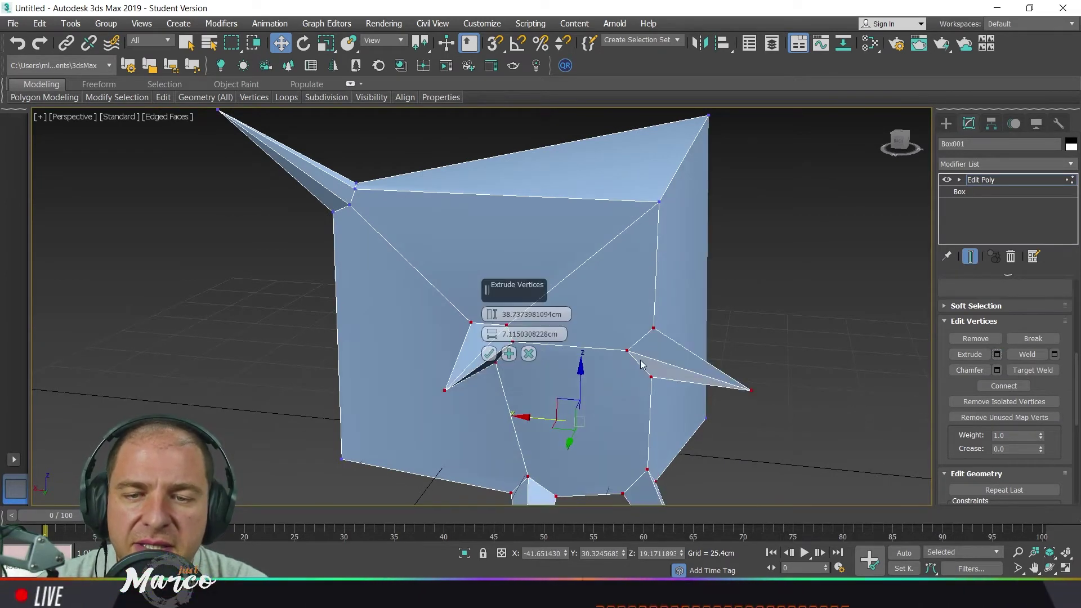
middle_click_drag(641, 365, 663, 264)
left_click_drag(492, 315, 494, 265)
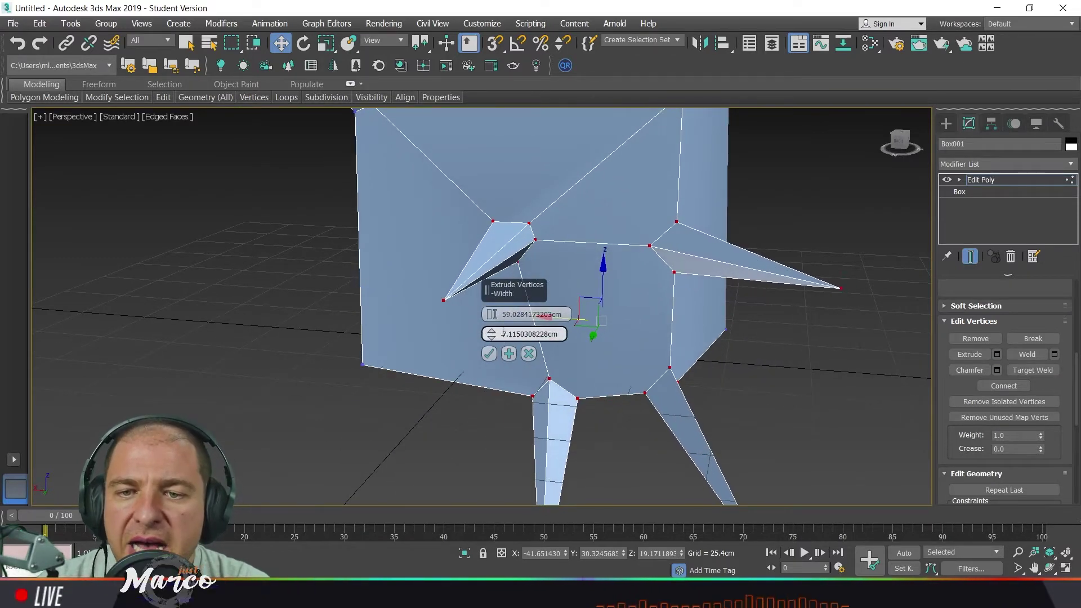
- Set the base width of the four vertex extrusions to about 3.43 cm and apply it
left_click_drag(492, 334, 494, 328)
left_click_drag(499, 343, 500, 344)
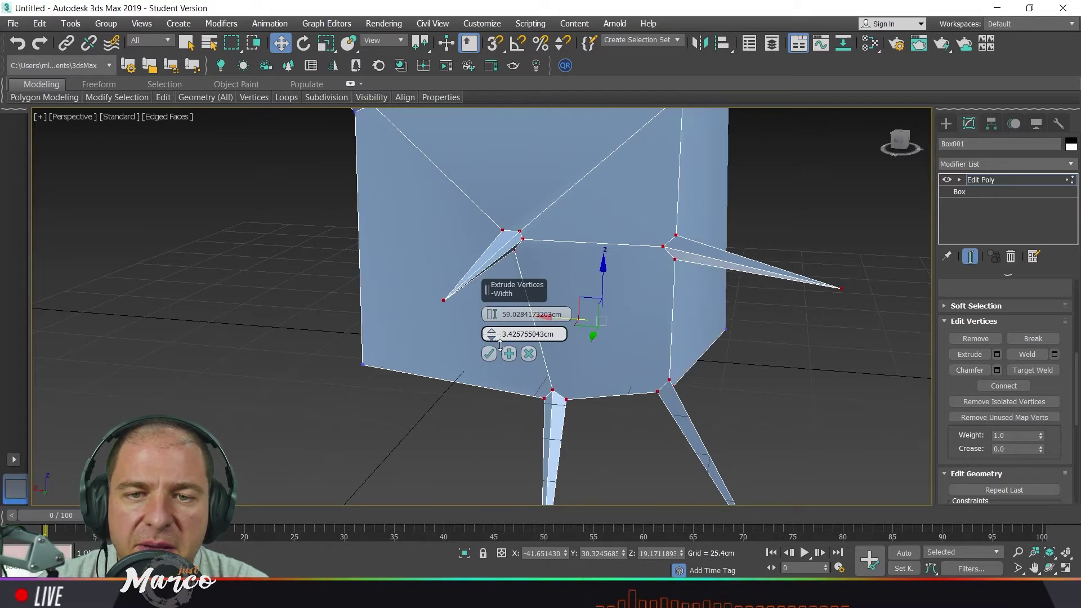
left_click(489, 353)
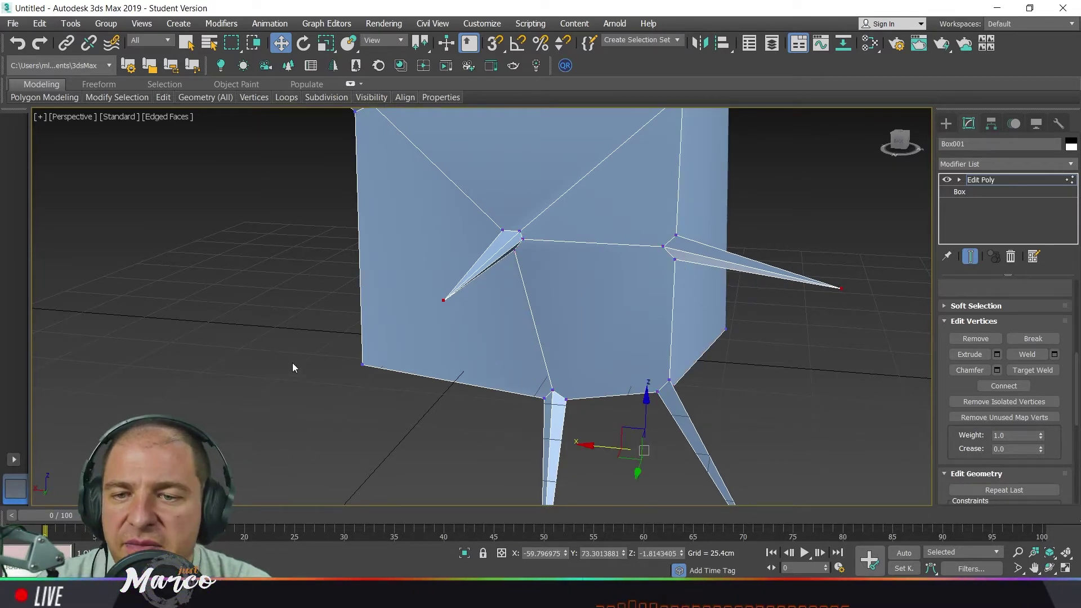
- Select the two corner vertices at the ends of the adjacent side's bottom edge and chamfer them by about 10.28 cm
left_click_drag(385, 394, 387, 410)
middle_click_drag(359, 384, 464, 393, "alt")
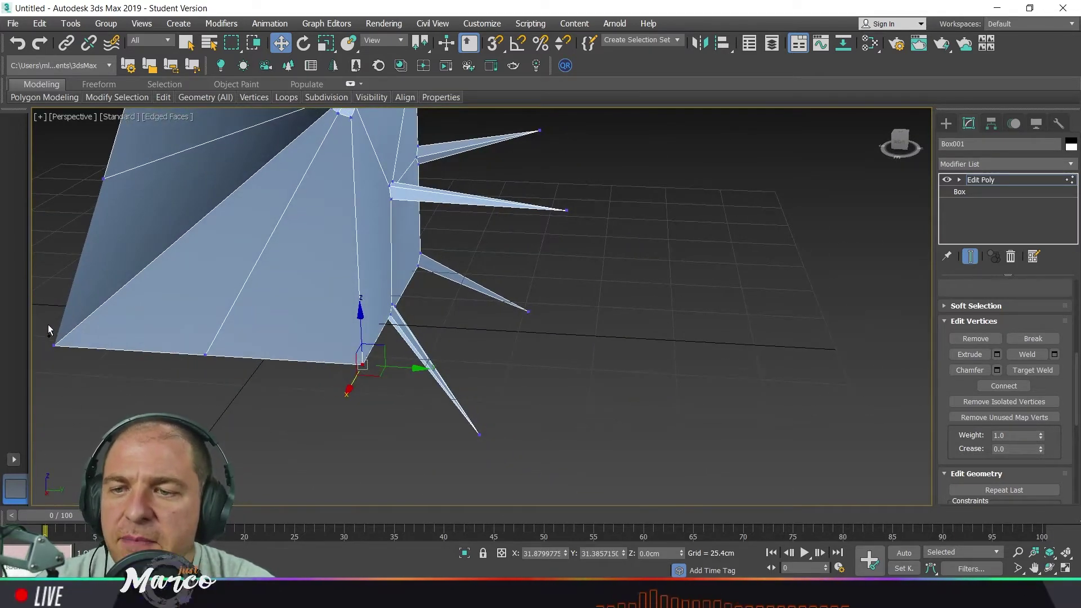
left_click_drag(48, 326, 104, 359, "ctrl")
middle_click_drag(105, 358, 345, 381)
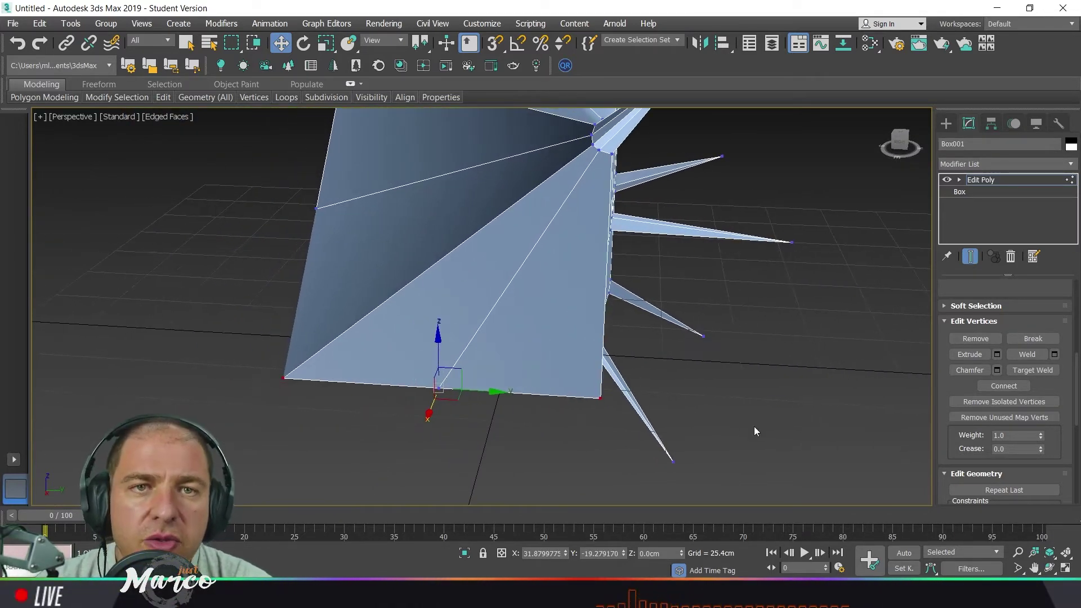
left_click(997, 370)
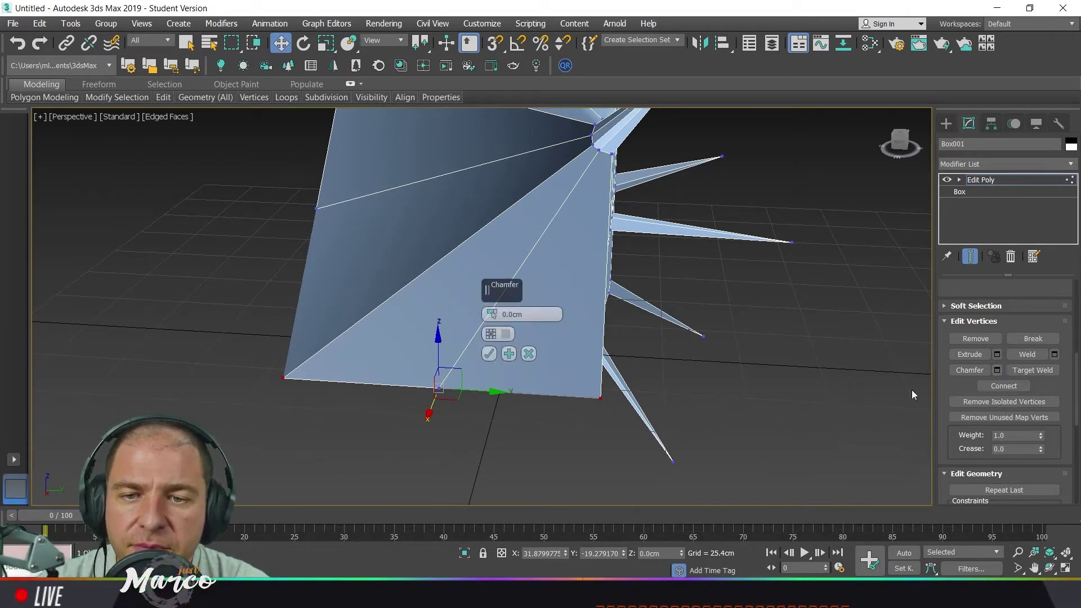
left_click_drag(492, 315, 497, 290)
middle_click_drag(555, 360, 505, 314, "alt")
scroll(600, 392, "up", 3)
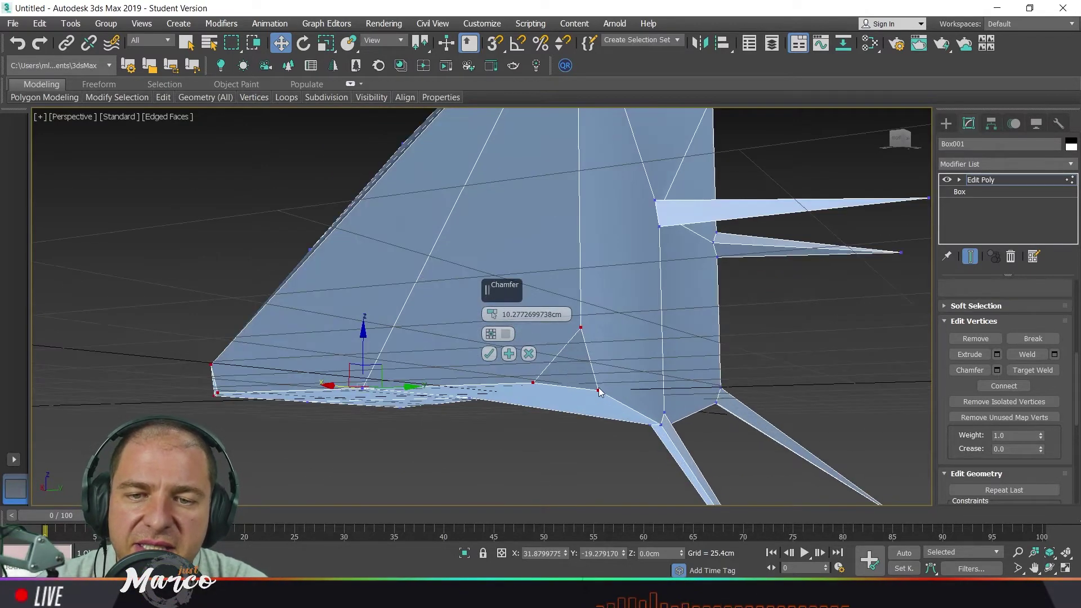
scroll(600, 393, "up", 2)
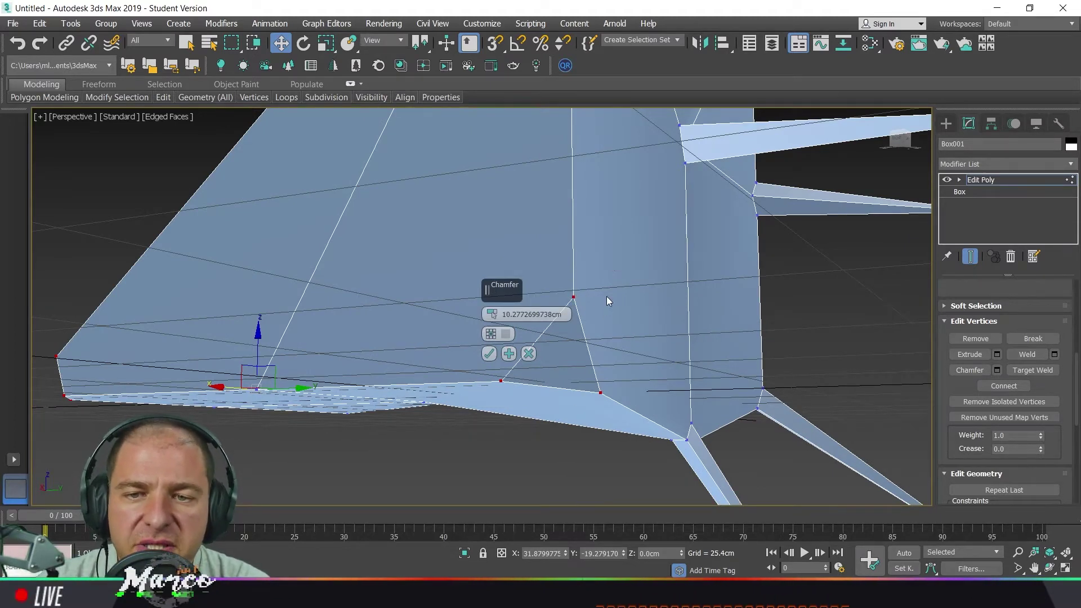
left_click(489, 354)
scroll(492, 356, "down", 3)
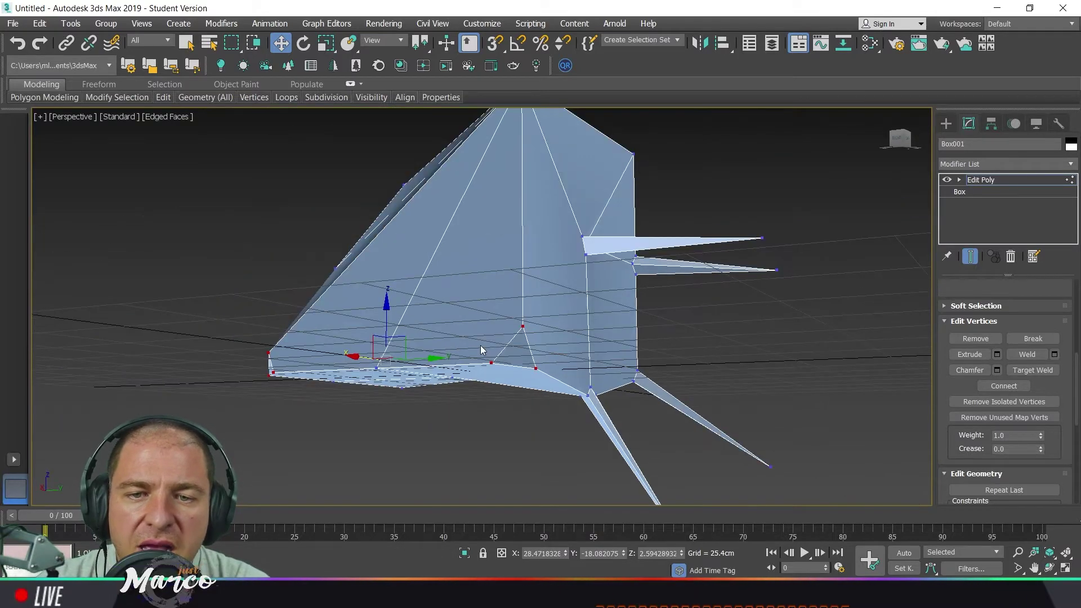
- Select the tip vertices of the extruded spikes and chamfer them by about 27.93 cm to blunt the spikes
left_click_drag(822, 207, 727, 480)
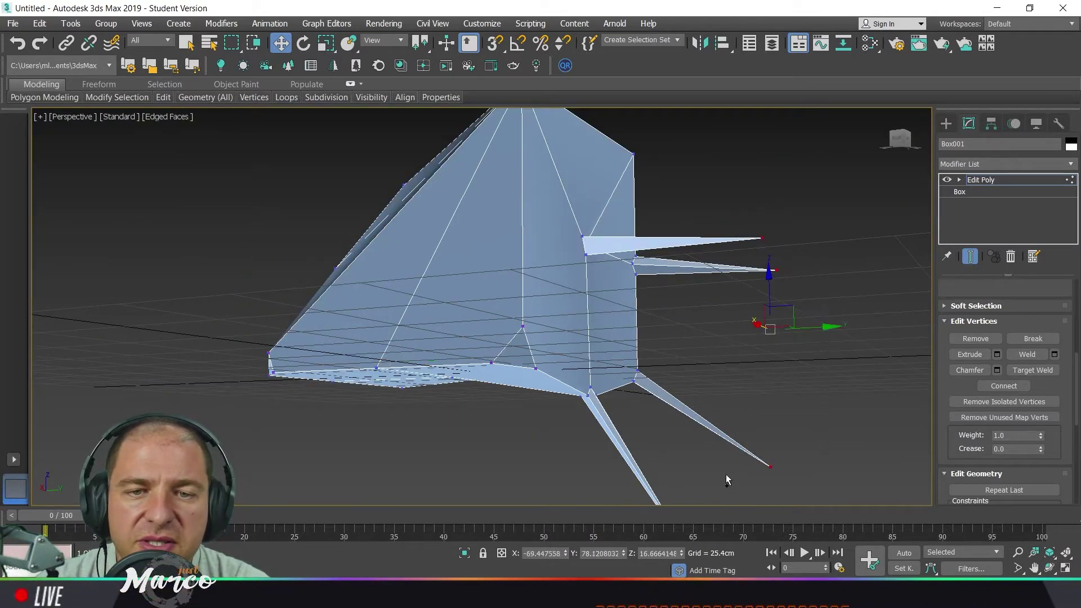
left_click_drag(674, 516, 669, 516, "ctrl")
middle_click_drag(714, 437, 522, 427)
scroll(499, 278, "up", 3)
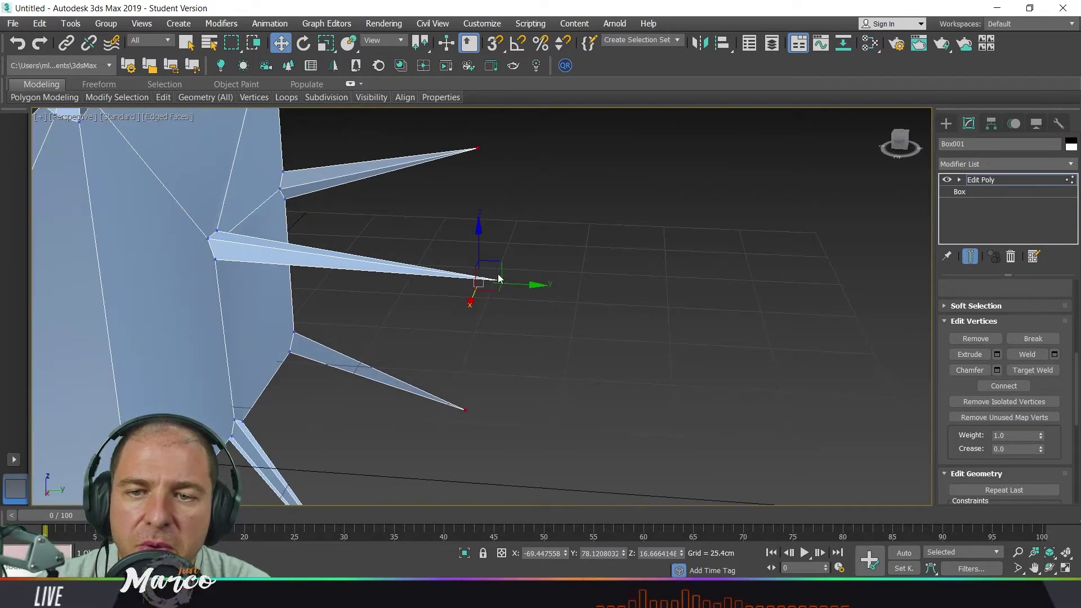
left_click(998, 356)
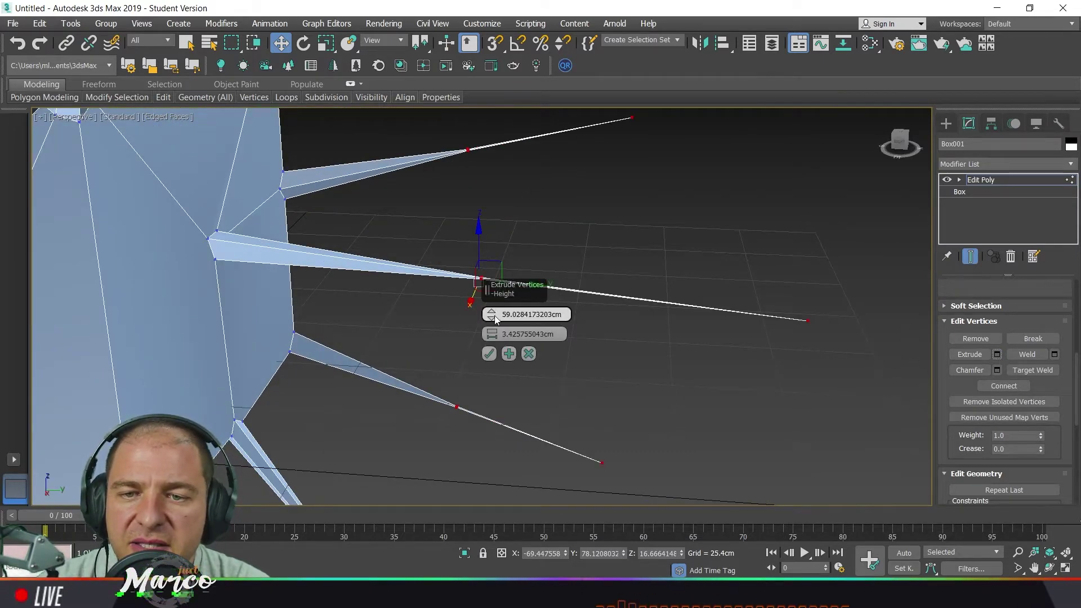
left_click(528, 353)
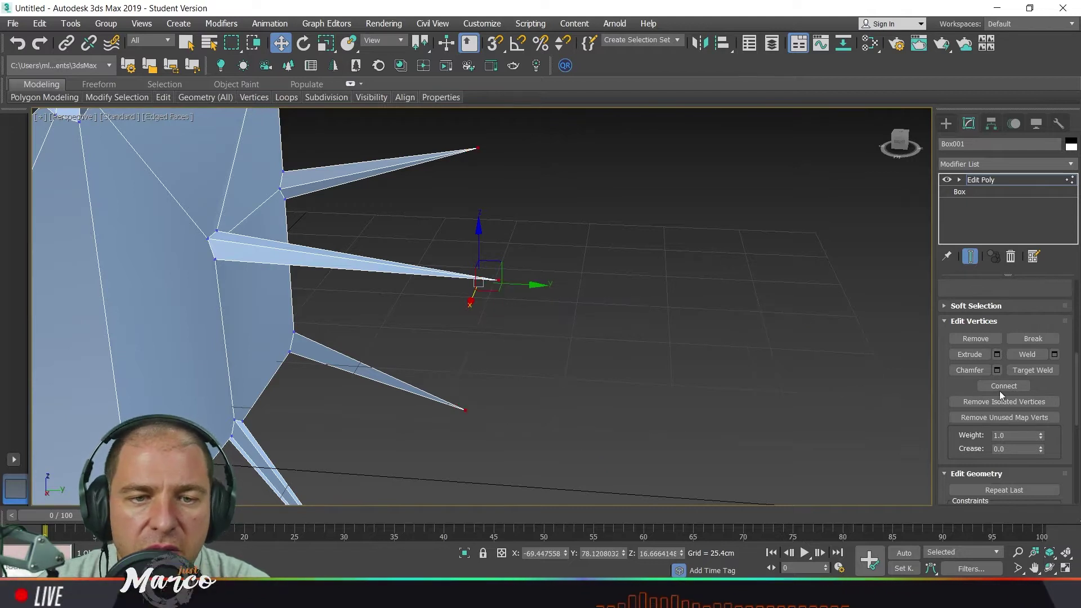
left_click(997, 371)
left_click_drag(503, 319, 494, 279)
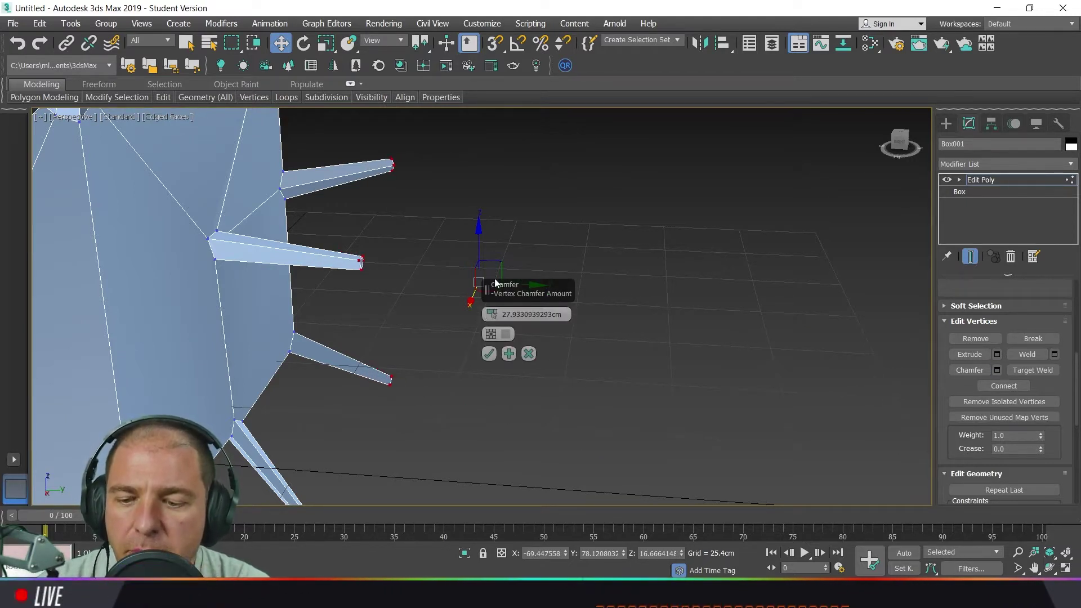
mouse_move(463, 309)
middle_mouse_down("alt")
mouse_move(410, 297)
mouse_move(440, 289)
mouse_move(387, 308)
mouse_move(471, 309)
mouse_move(455, 314)
middle_mouse_up("alt")
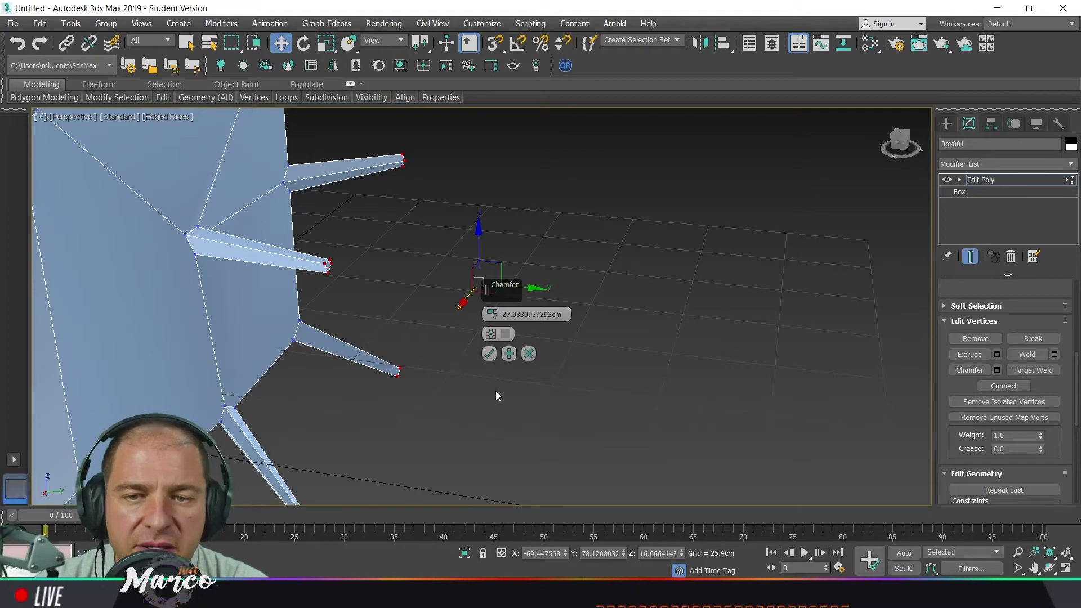
left_click(489, 353)
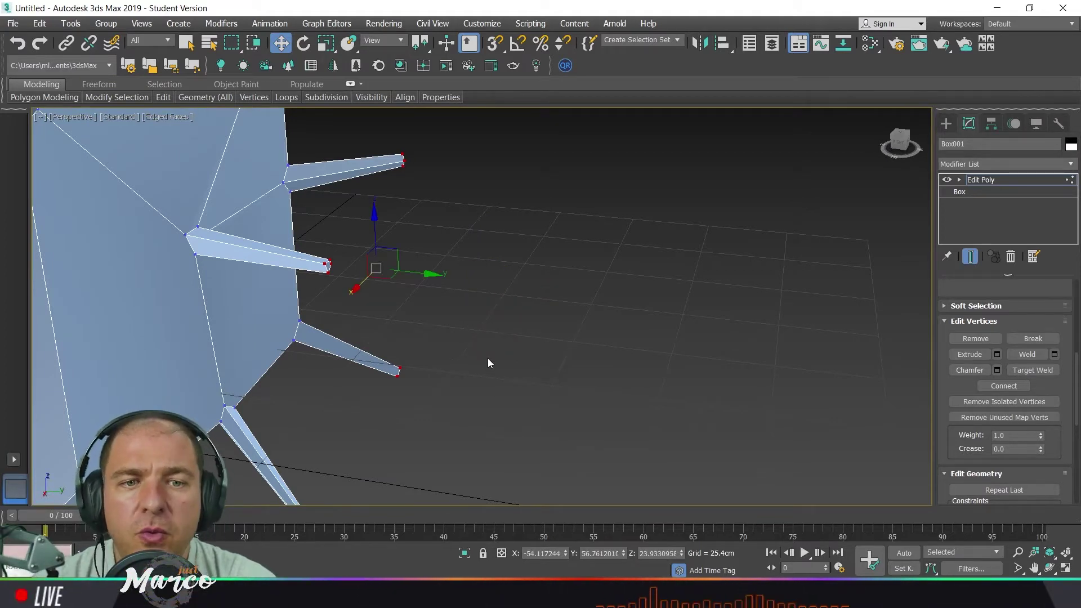
- Select the whole deformed box and delete it from the scene
middle_click_drag(714, 331, 543, 294, "alt")
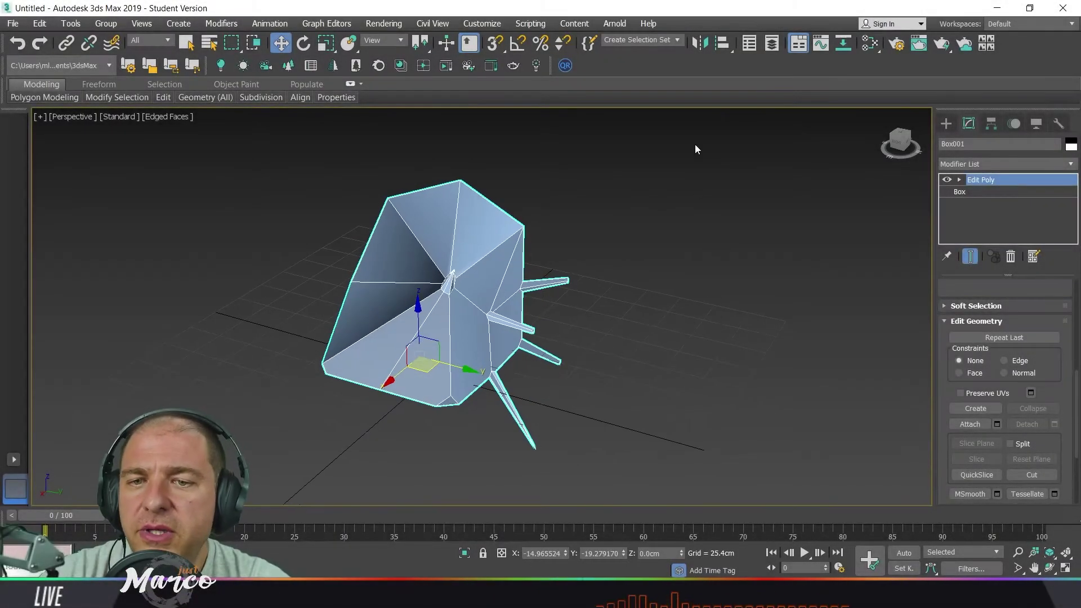
left_click_drag(695, 144, 278, 473)
key("Delete")
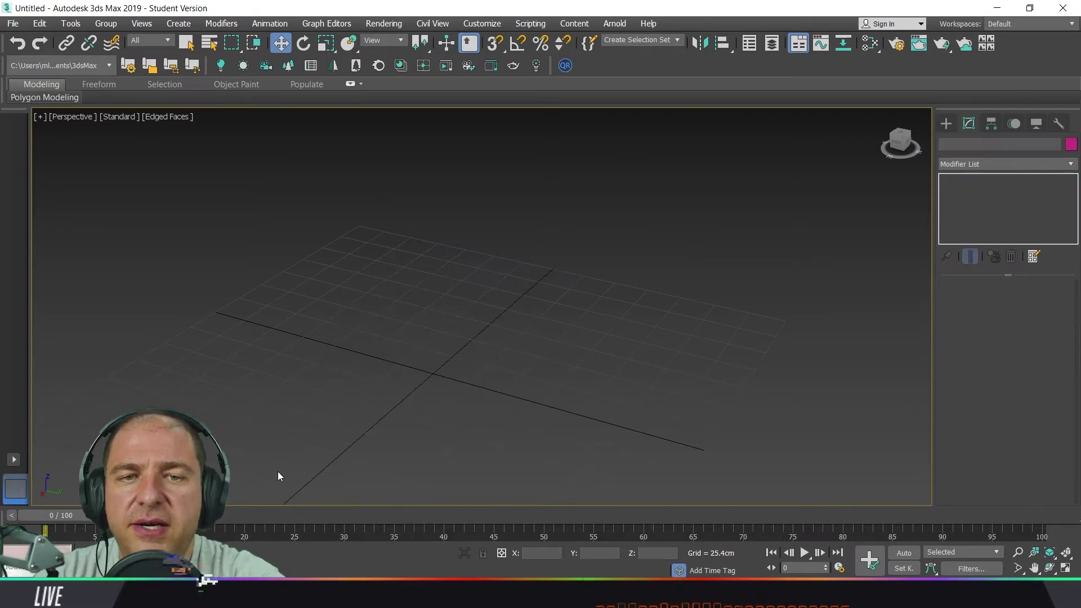
- Create a new box about 107.69 cm long, 118.28 cm wide and 95.44 cm high near the grid's centre
left_click(946, 125)
left_click(966, 203)
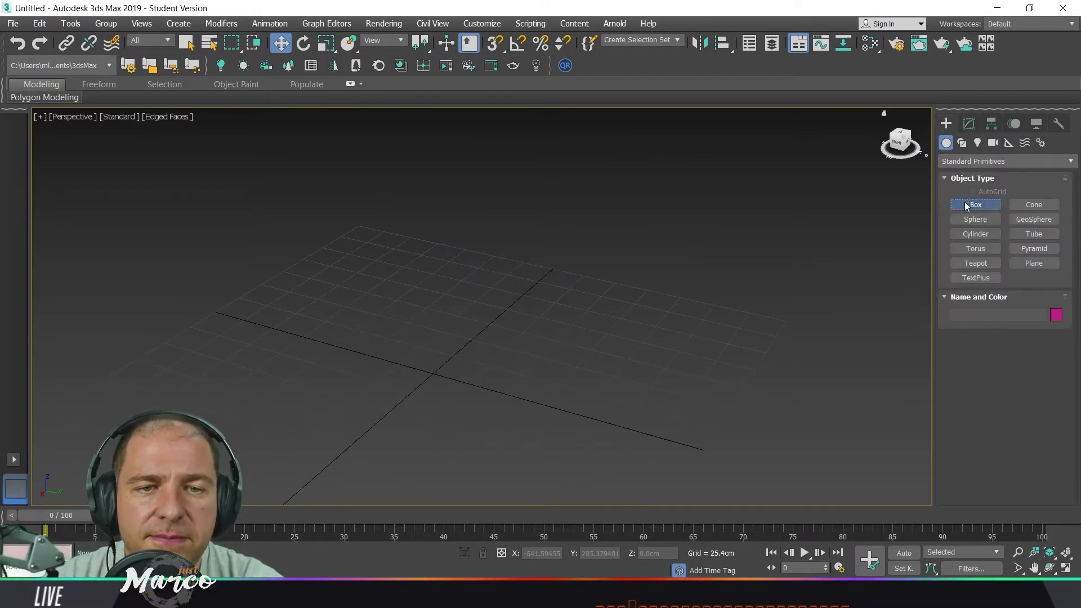
left_click_drag(471, 327, 535, 460)
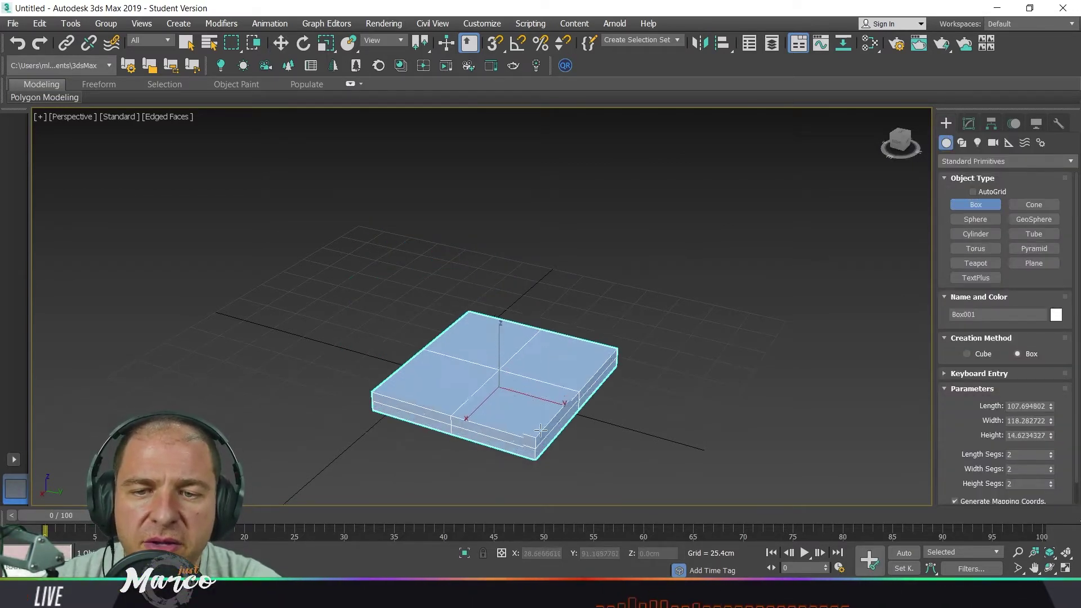
left_click(565, 319)
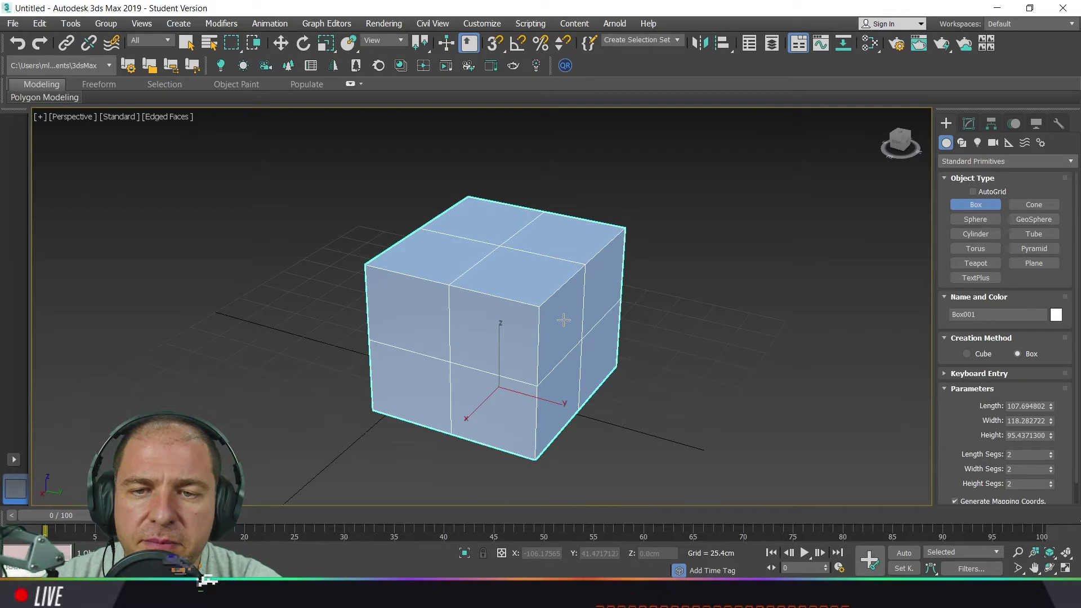
- Add an Edit Poly modifier to the new box
left_click(969, 123)
key("w")
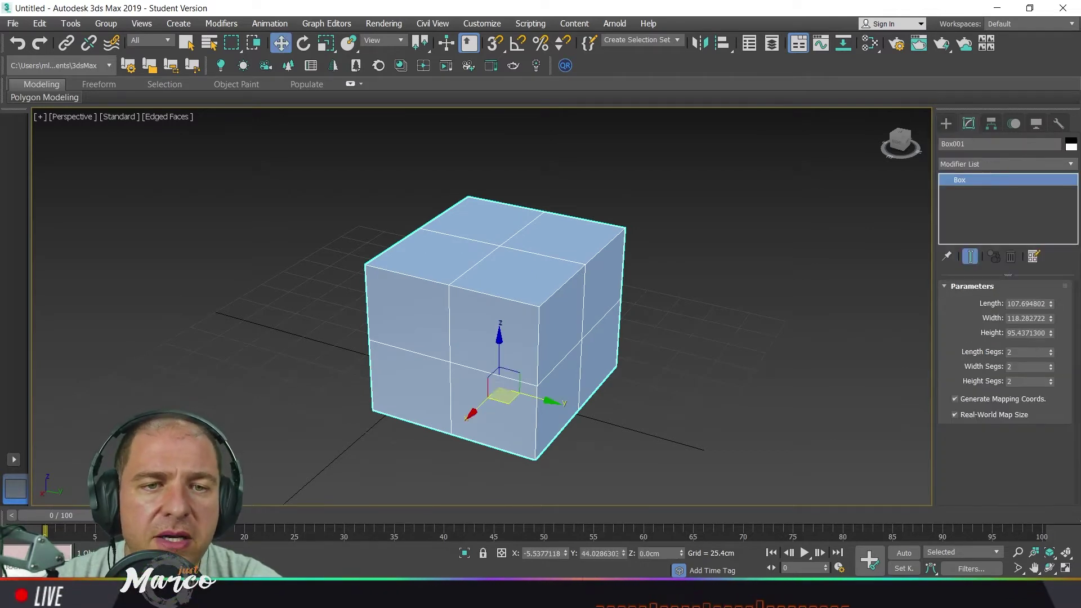
left_click(1072, 165)
left_click_drag(1073, 211, 1079, 272)
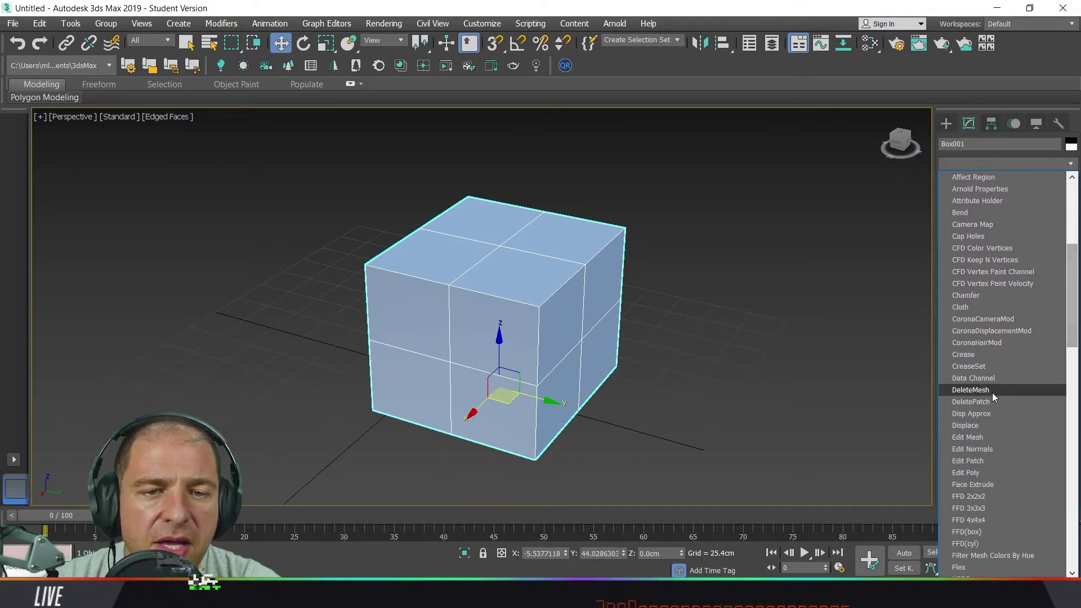
left_click(1014, 474)
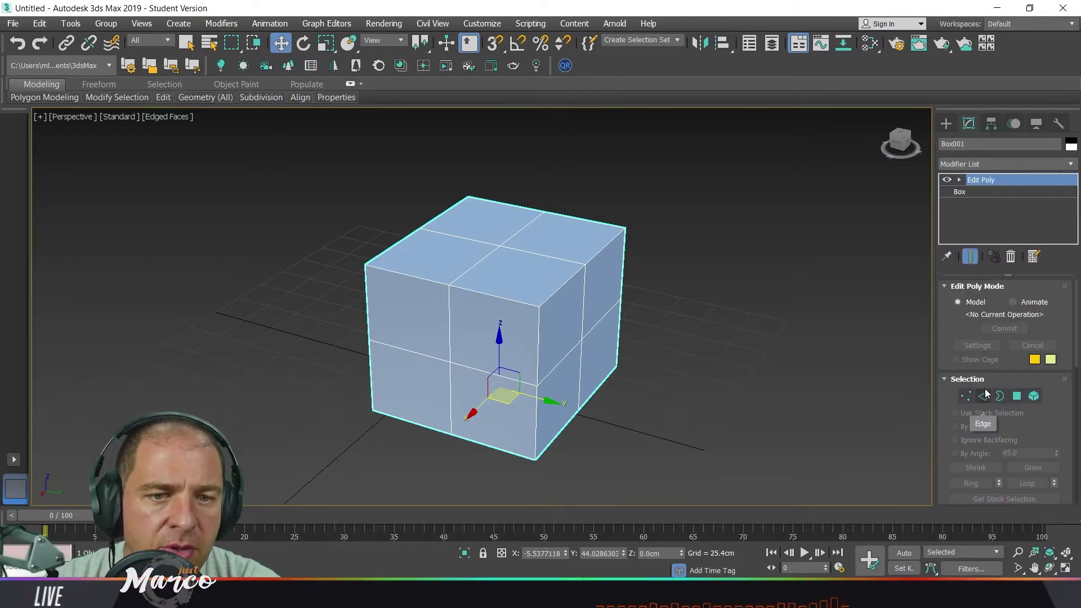
- At Edge level, use Remove on the front half of the top face's middle edge
left_click(985, 399)
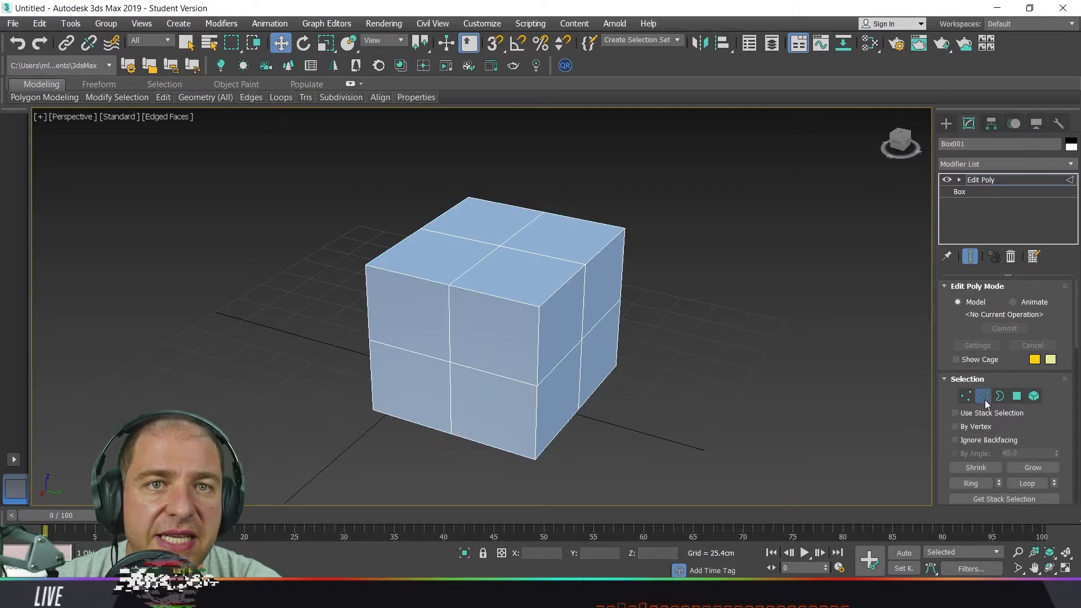
left_click_drag(1061, 389, 1064, 163)
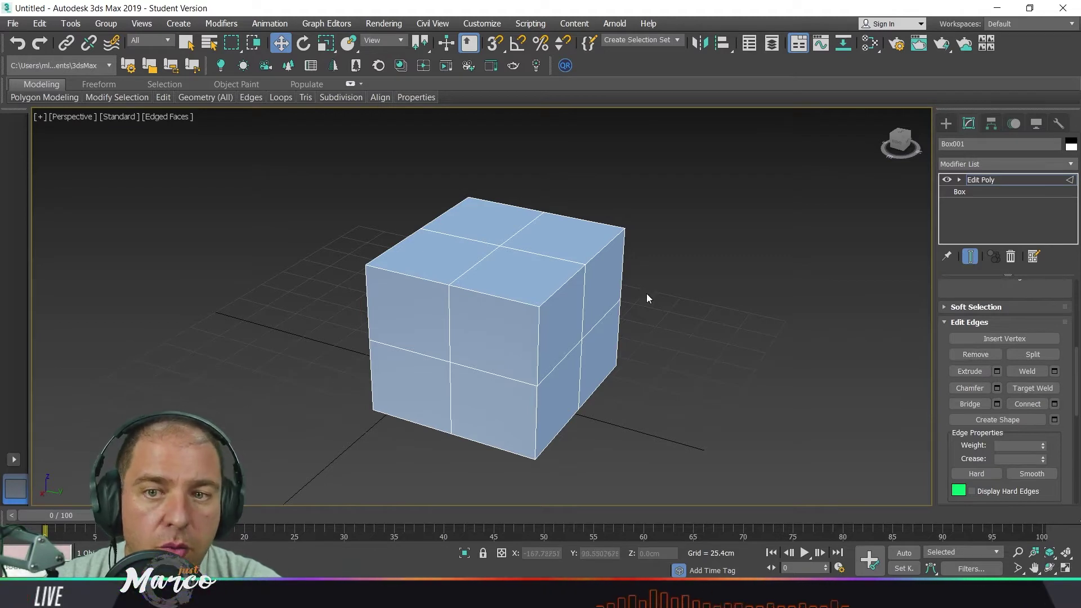
left_click(475, 262)
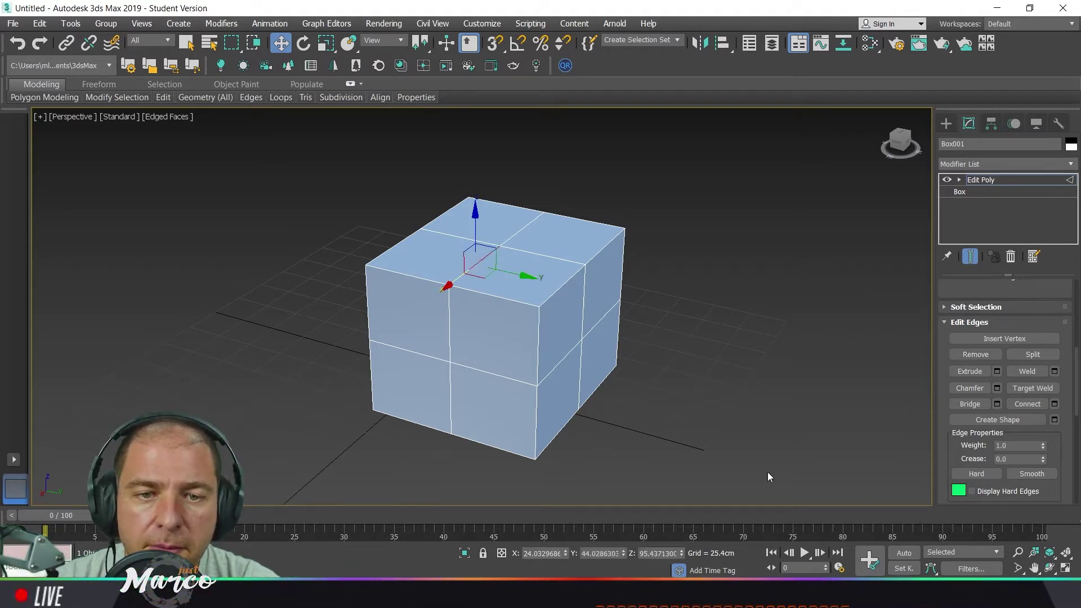
left_click(984, 357)
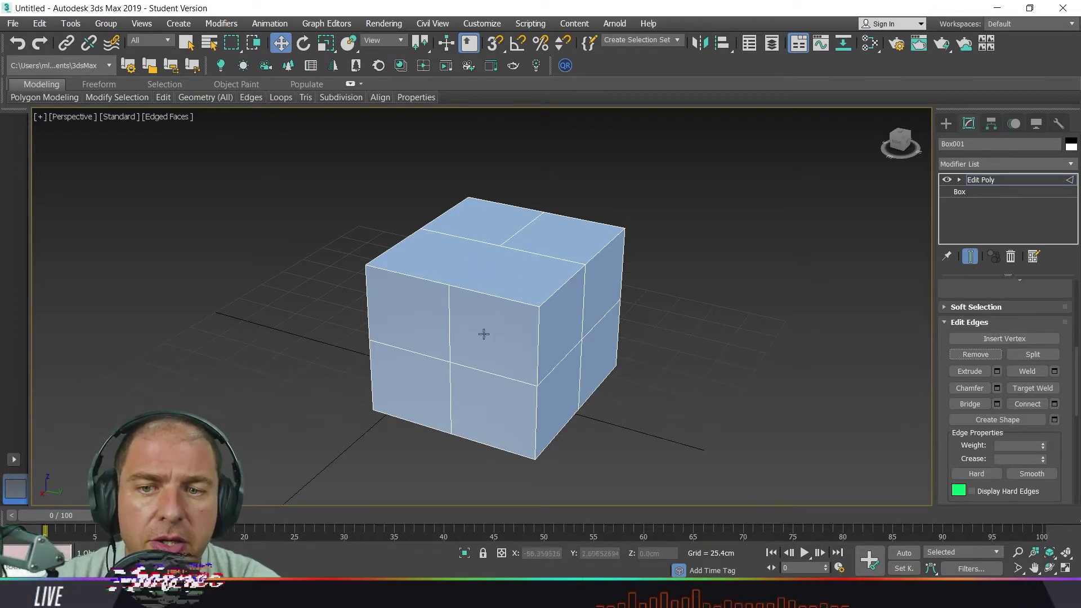
- Delete the upper vertical middle edge on the box's front side, opening a hole there
left_click(447, 332)
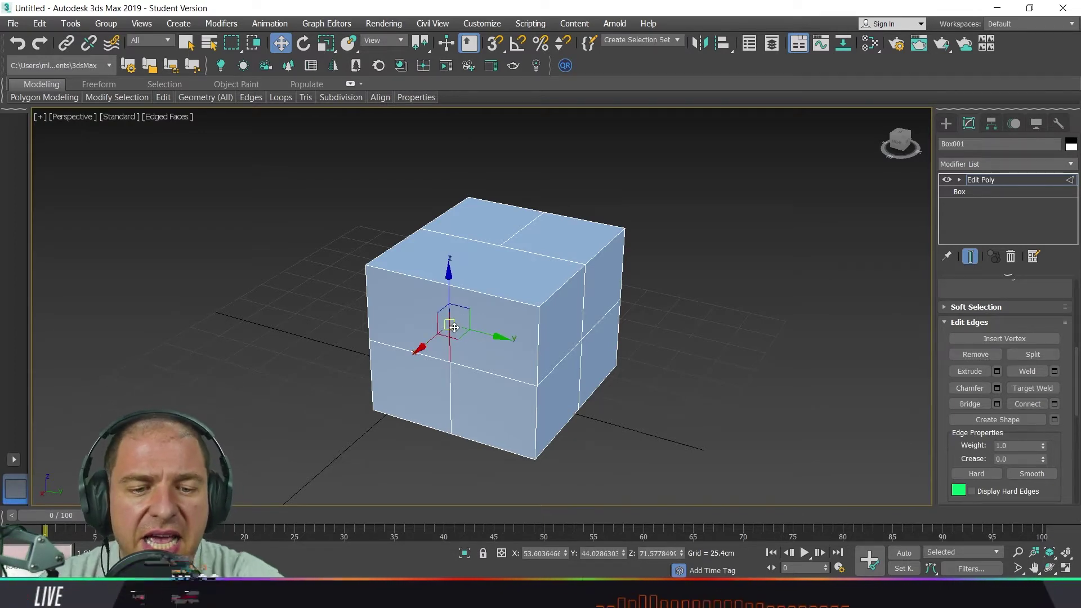
key("Delete")
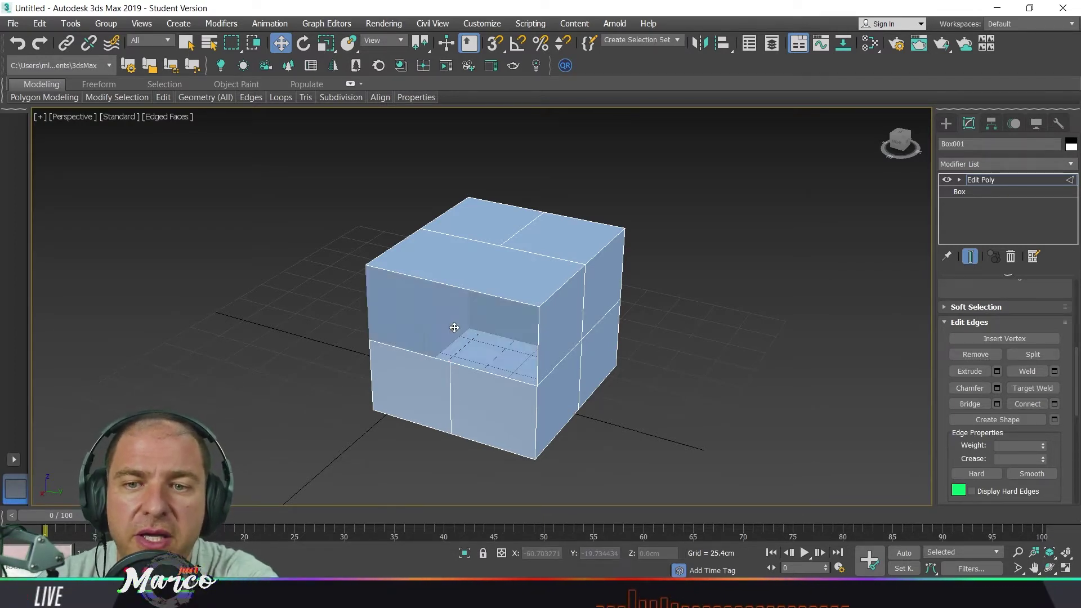
mouse_move(452, 328)
middle_mouse_down("alt")
mouse_move(539, 312)
mouse_move(437, 333)
middle_mouse_up("alt")
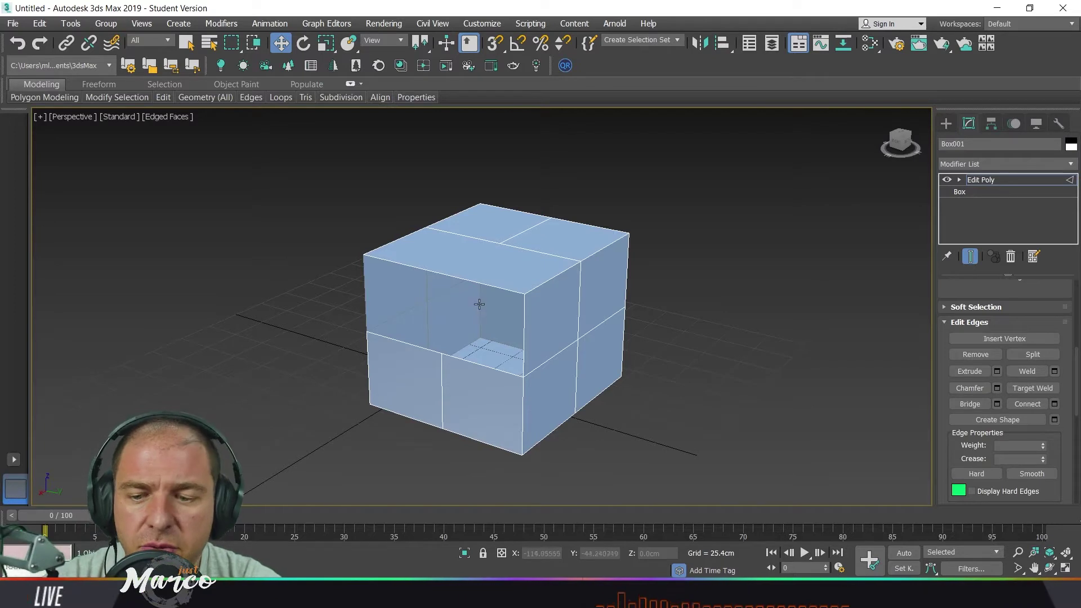
- Undo the last edge deletion and pull the front's upper middle edge about 24 cm along X and 11 cm along Y
key("ctrl+z")
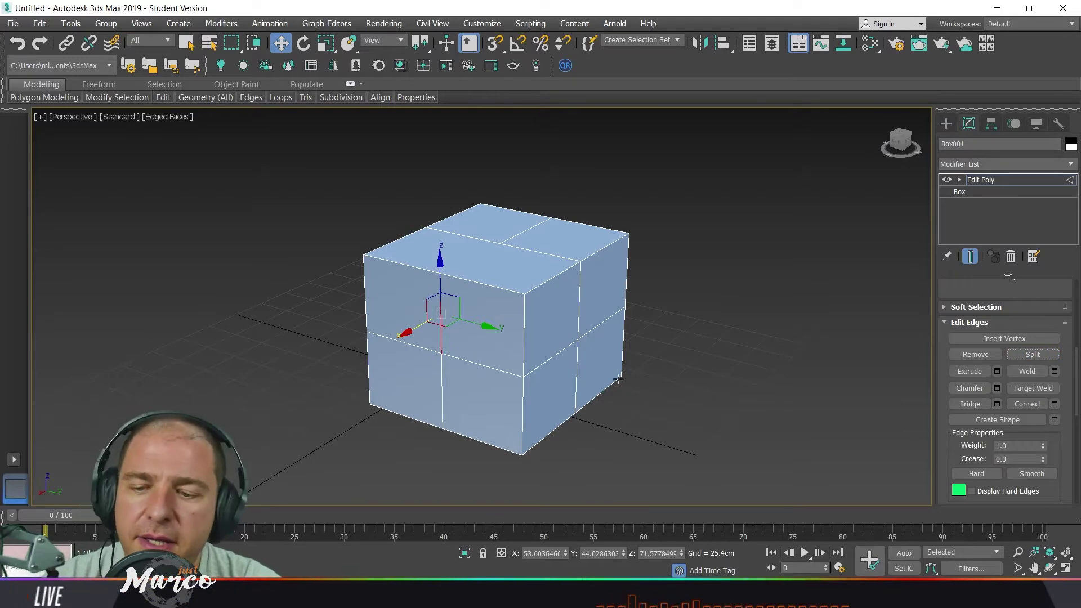
middle_click_drag(611, 387, 643, 395, "alt")
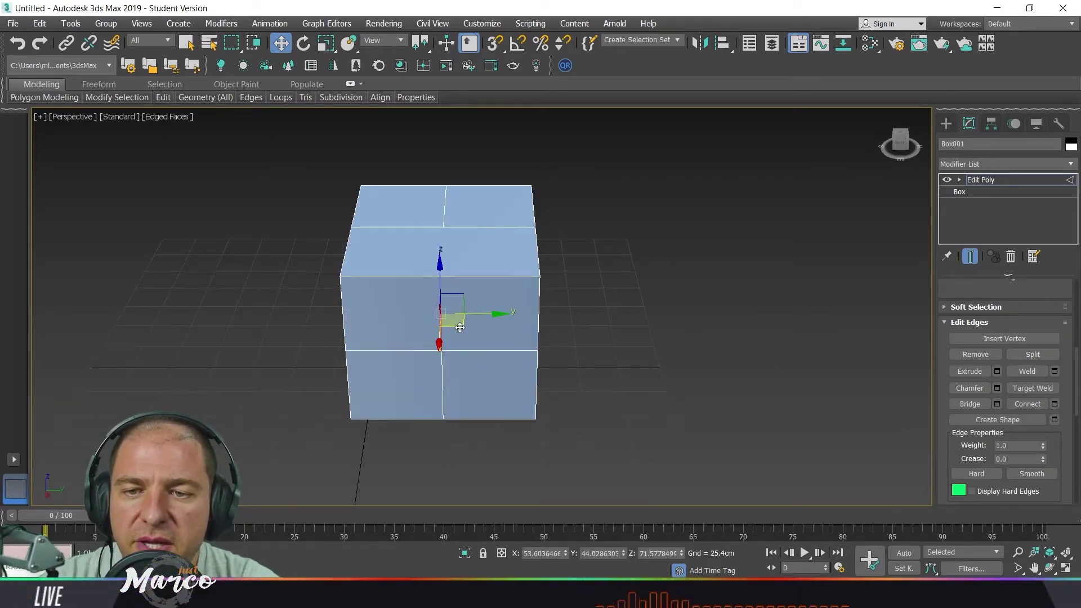
left_click_drag(460, 327, 481, 352)
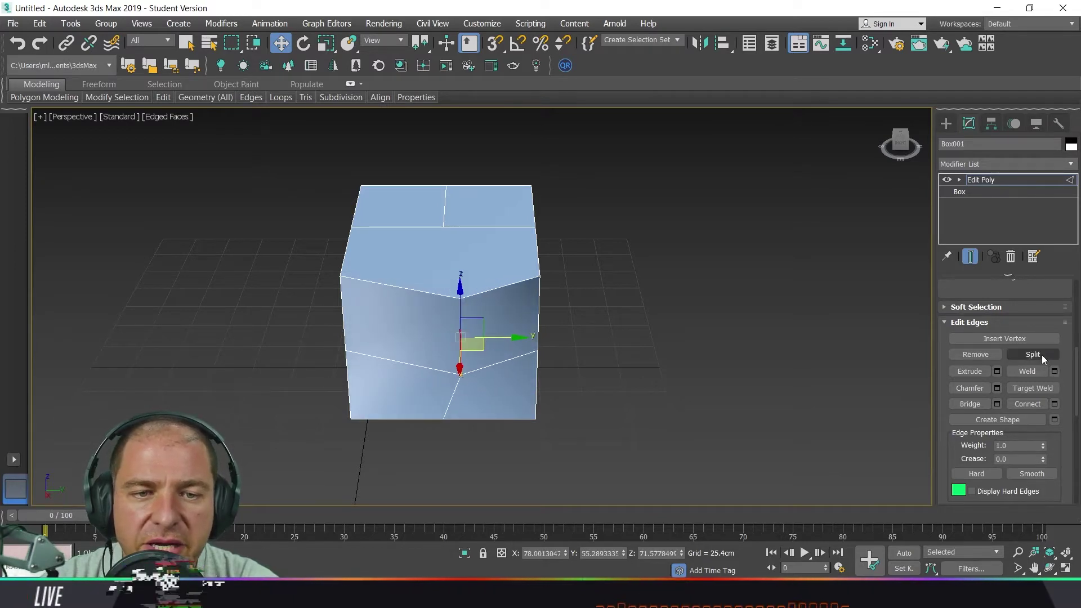
- Split the mesh along the pulled front edge and the two top front edges that meet it
left_click(1043, 356)
left_click(743, 345)
left_click(499, 289)
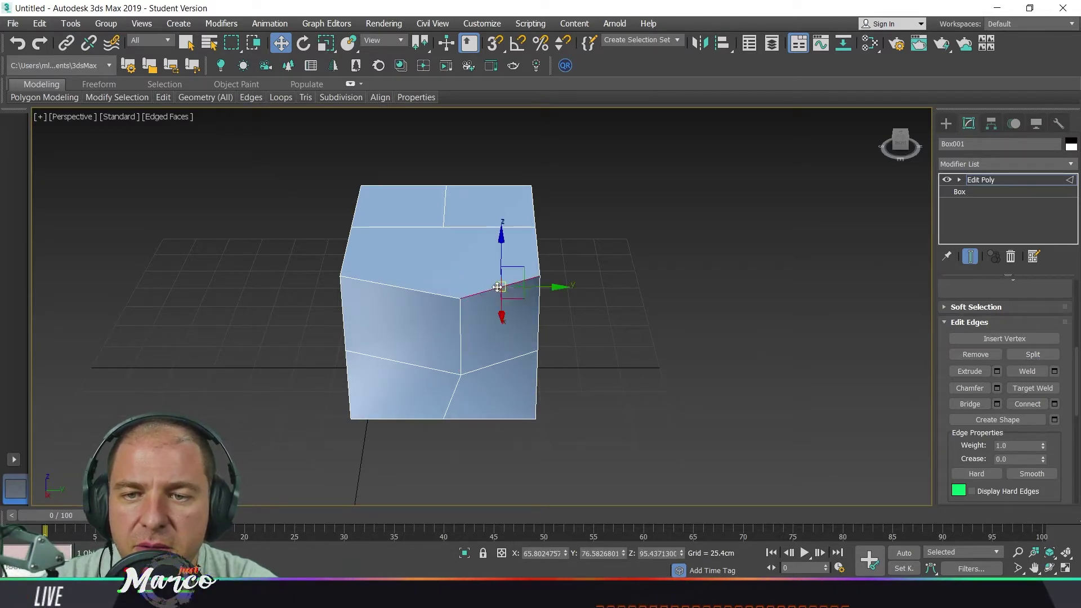
left_click(460, 321, "ctrl")
left_click(438, 295, "ctrl")
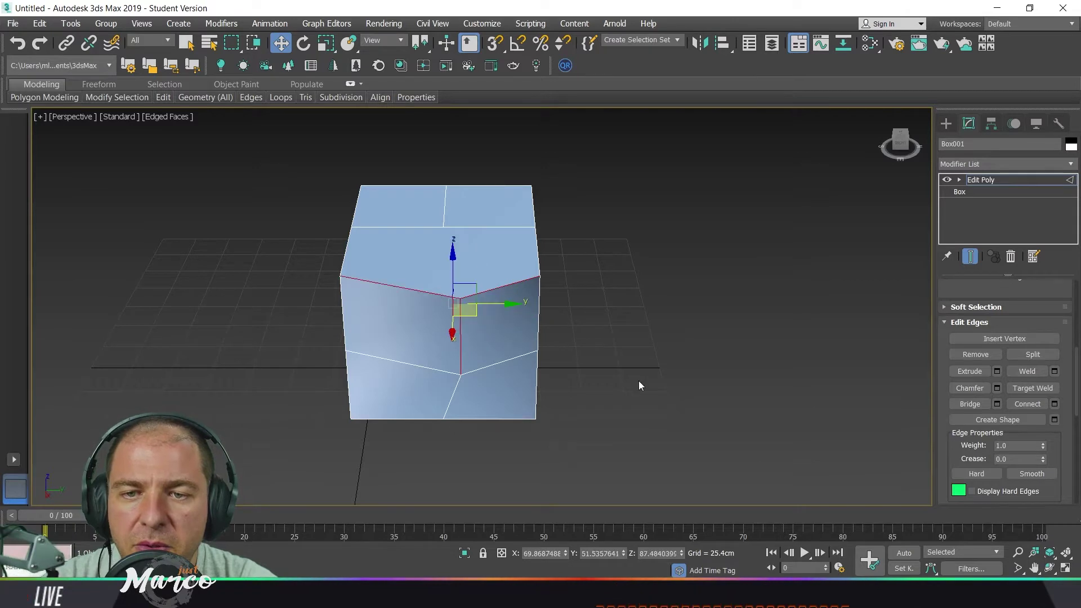
left_click(1039, 354)
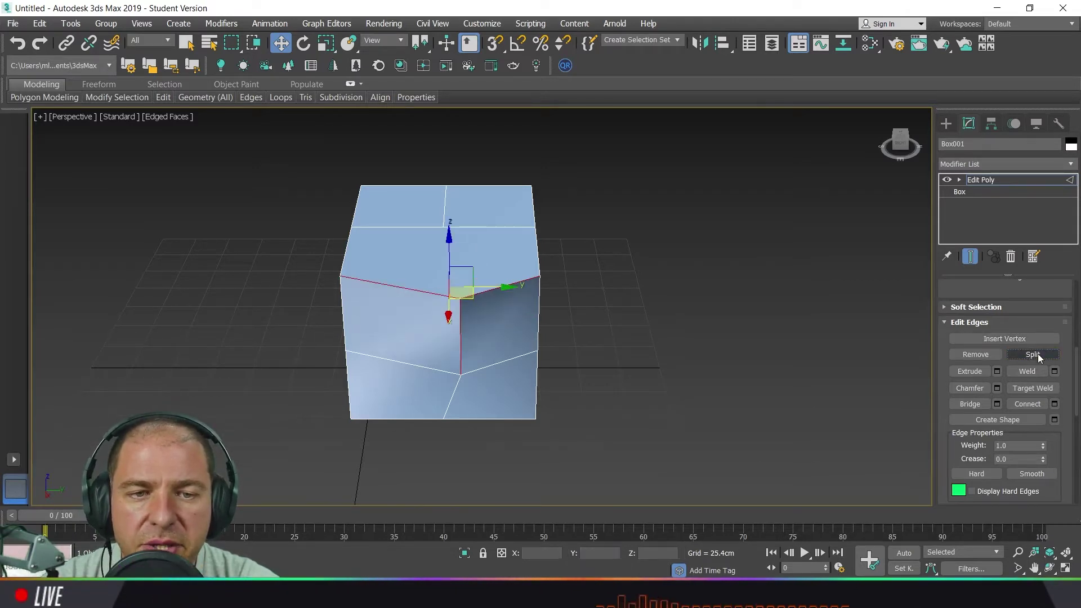
- Raise the two separated top front edges to Z heights of about 120 cm and 128 cm
left_click(647, 345)
left_click(510, 285)
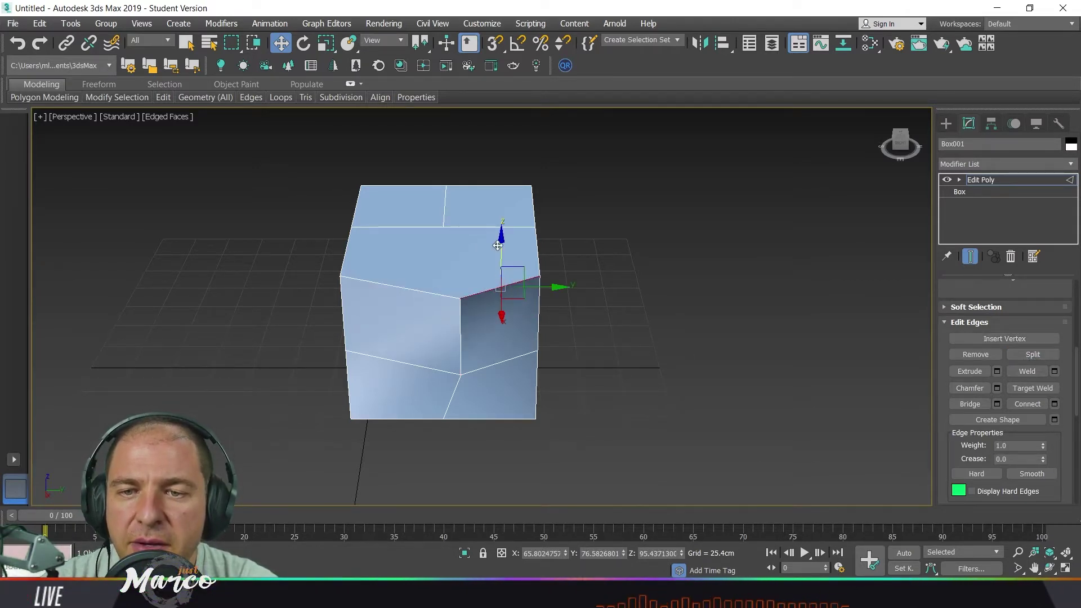
left_click_drag(498, 245, 500, 208)
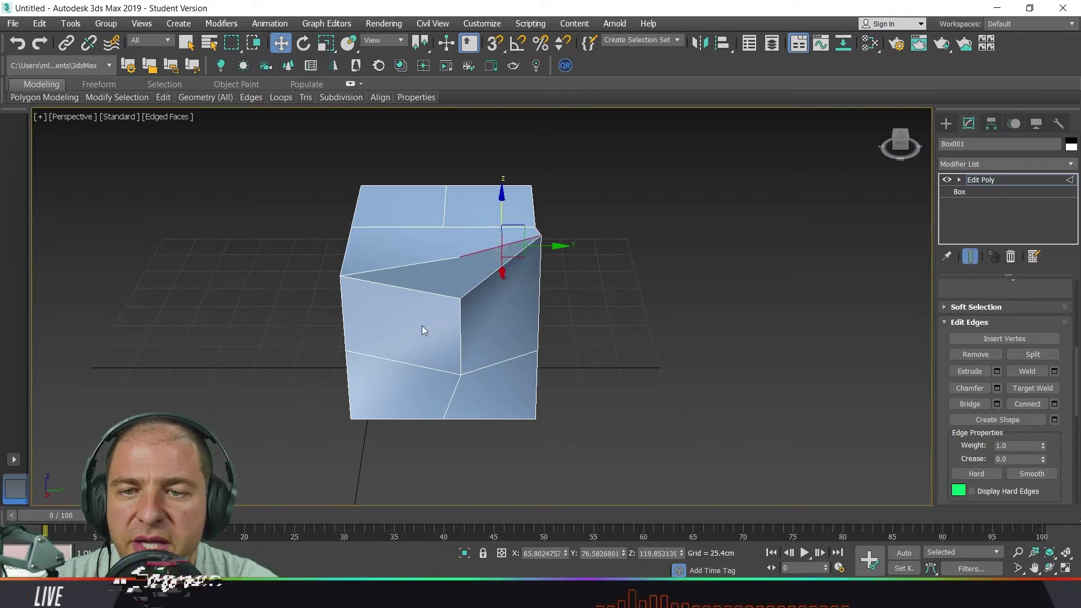
left_click(407, 263)
left_click_drag(397, 243, 395, 214)
- Move the loose vertical front edge sideways and down, away from its split twin, to about Y 32 cm and Z 68 cm
middle_click_drag(410, 329, 448, 323, "alt")
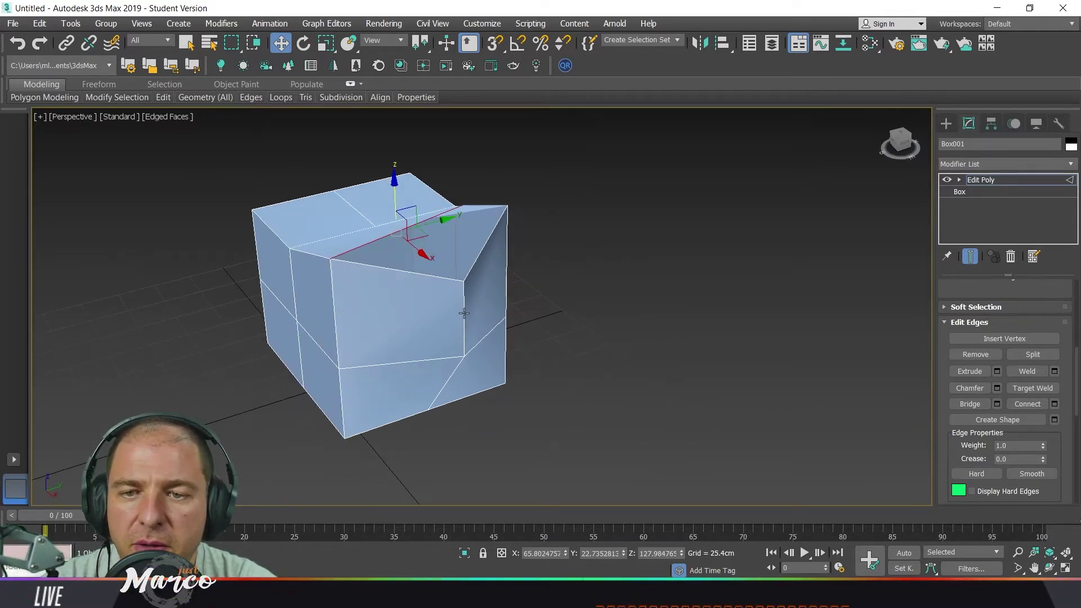
left_click(464, 316)
left_click_drag(485, 301, 462, 326)
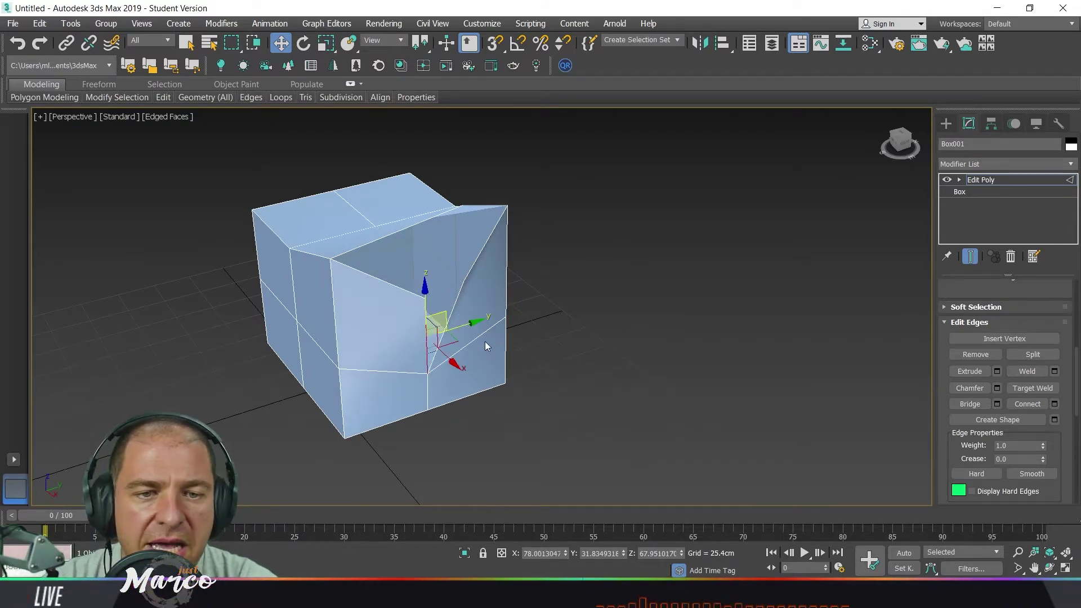
mouse_move(491, 343)
middle_mouse_down("alt")
mouse_move(512, 340)
mouse_move(501, 344)
middle_mouse_up("alt")
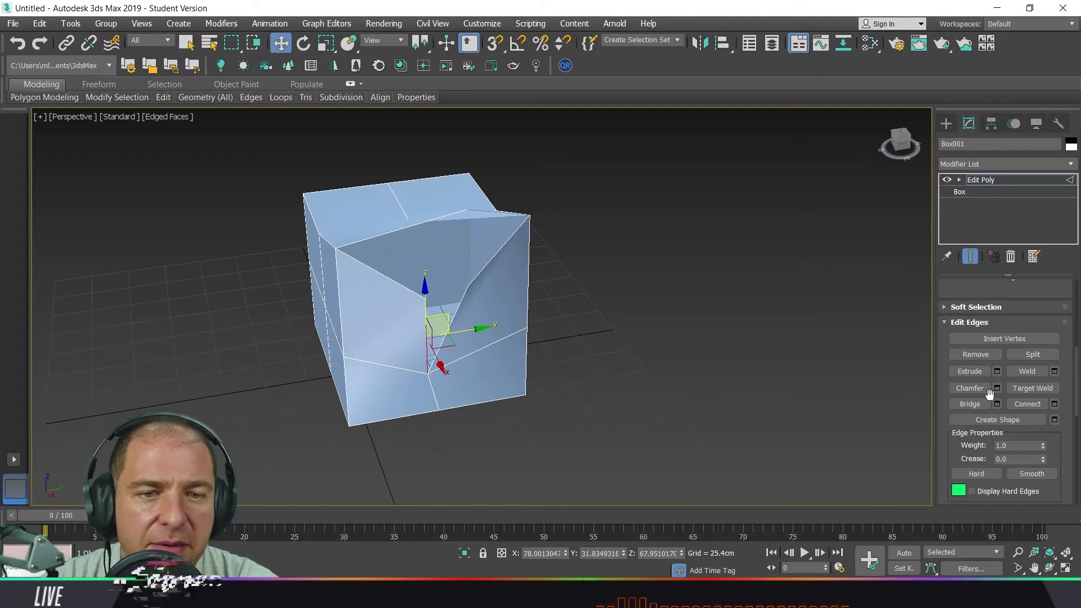
- Target Weld the loose vertical front edge to its split twin and join the opening's lower rim edges to the raised top edges
left_click(1032, 390)
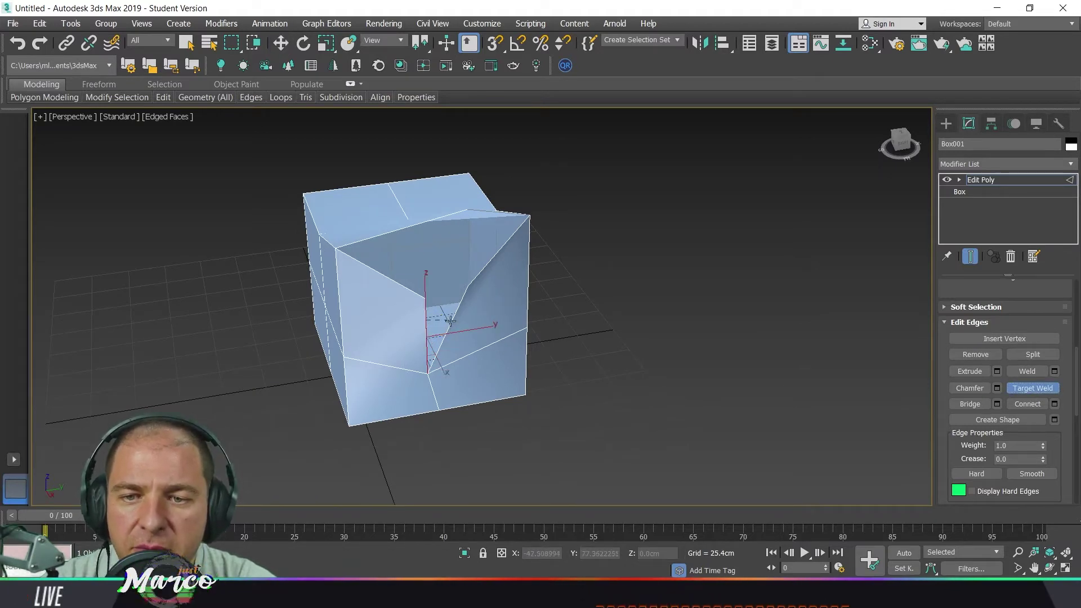
left_click(451, 321)
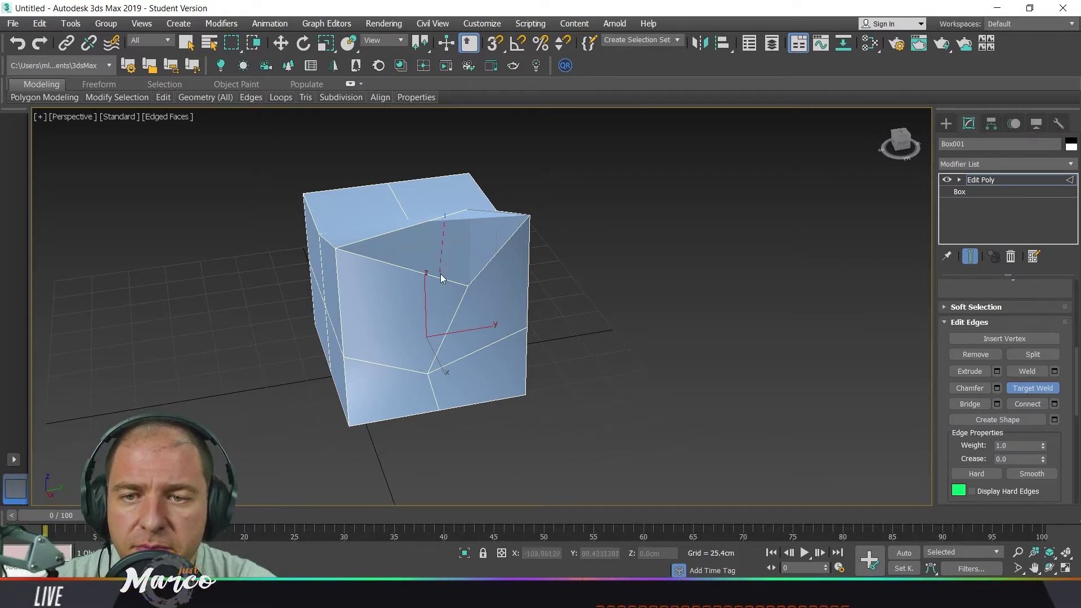
left_click(502, 217)
middle_click_drag(514, 301, 397, 317, "alt")
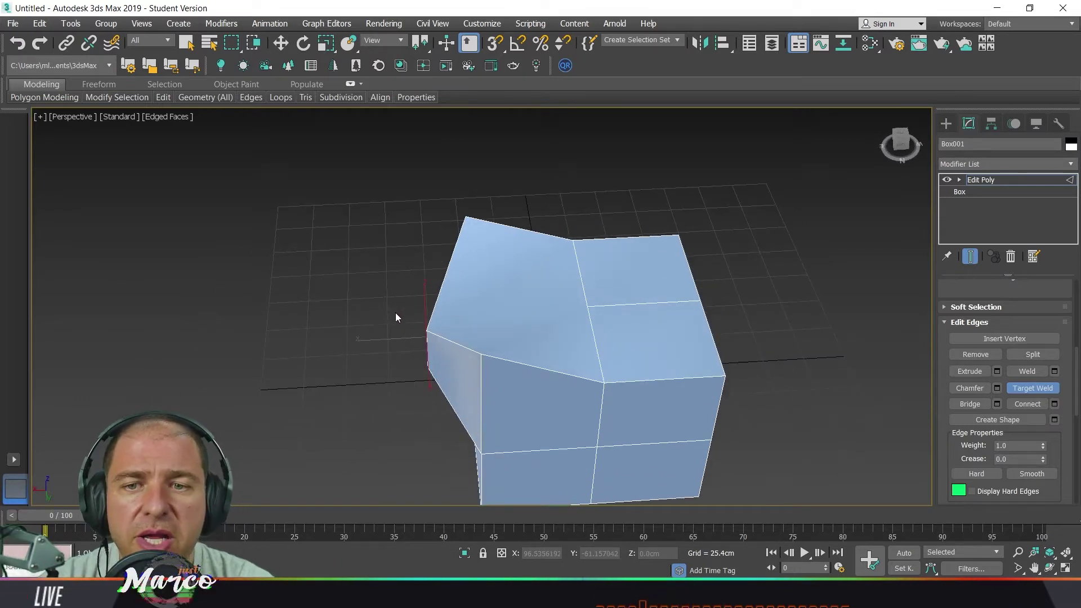
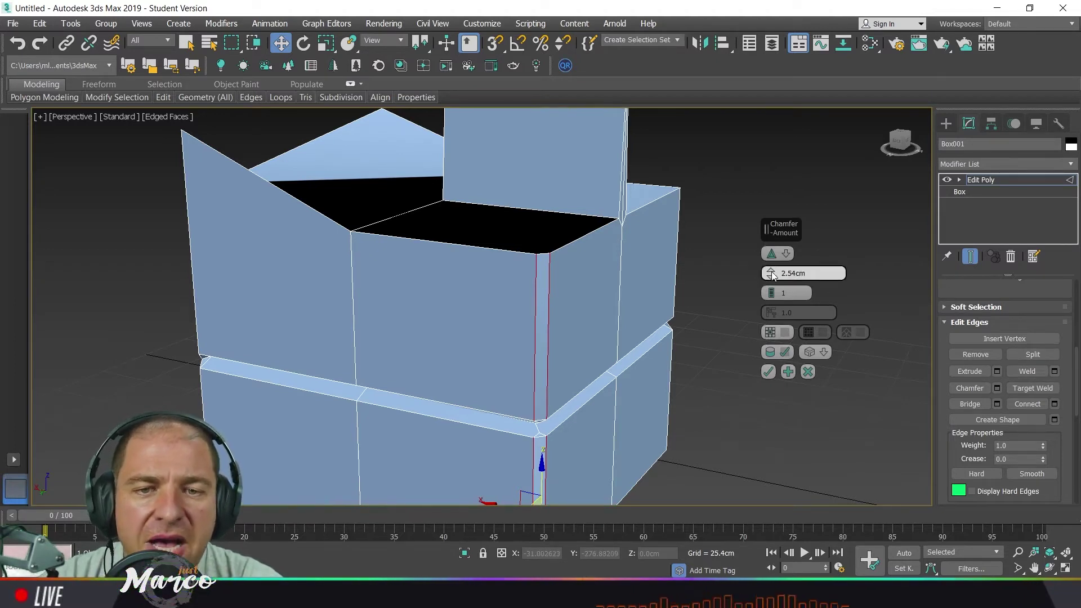
- Set the chamfer amount on the box's vertical corner edges to about 4.91 cm
left_click_drag(771, 274, 771, 273)
middle_click_drag(532, 295, 540, 213, "alt")
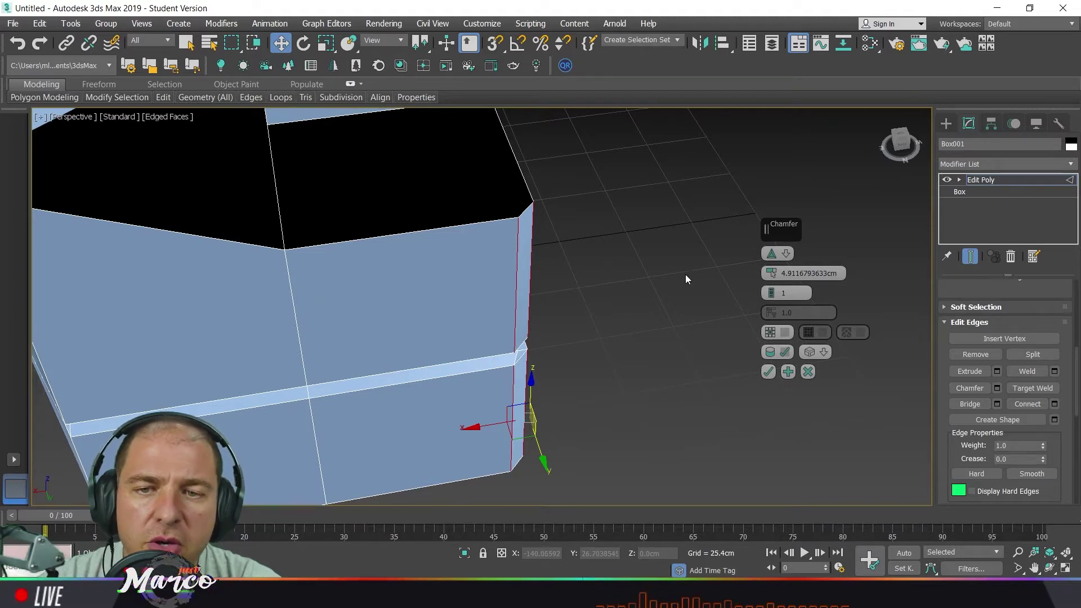
scroll(536, 233, "up", 3)
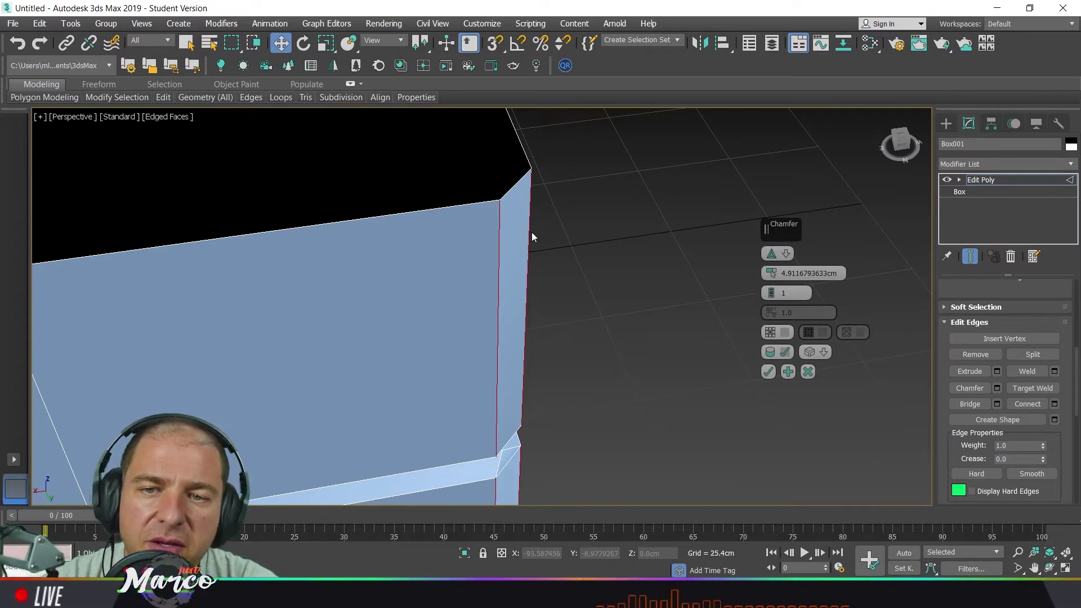
middle_click_drag(504, 195, 499, 228)
scroll(500, 228, "up", 3)
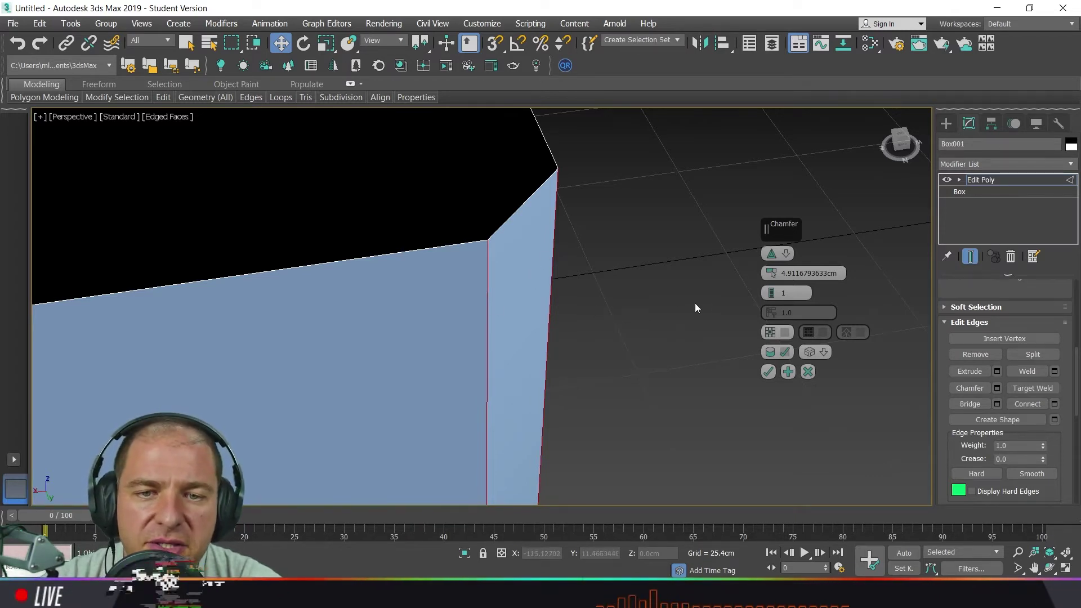
- Set the corner chamfer to 8 segments and apply it
left_click(772, 289)
left_click(771, 289)
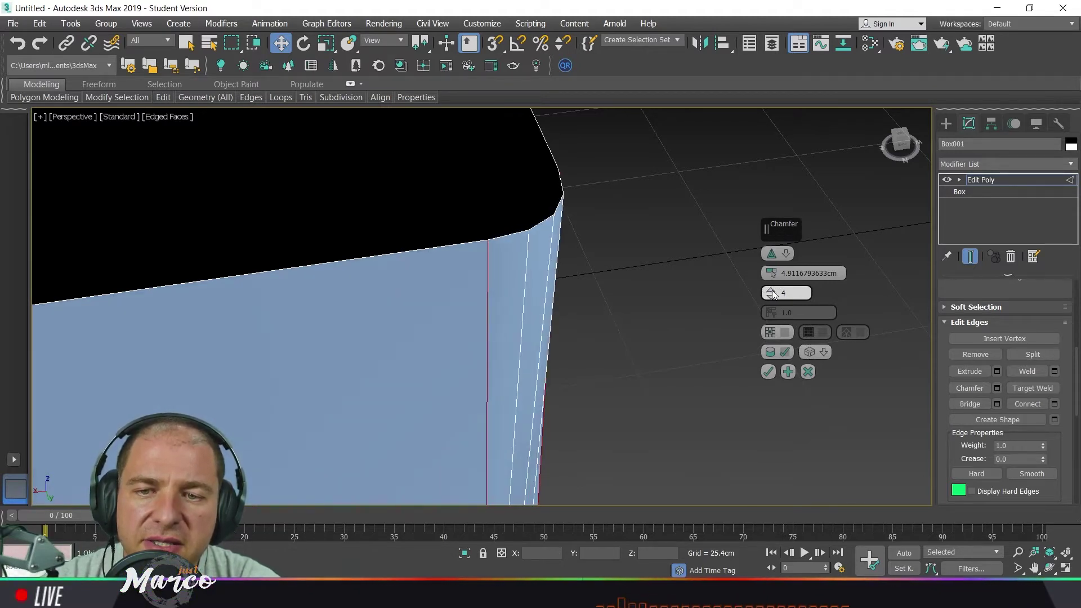
left_click(771, 291)
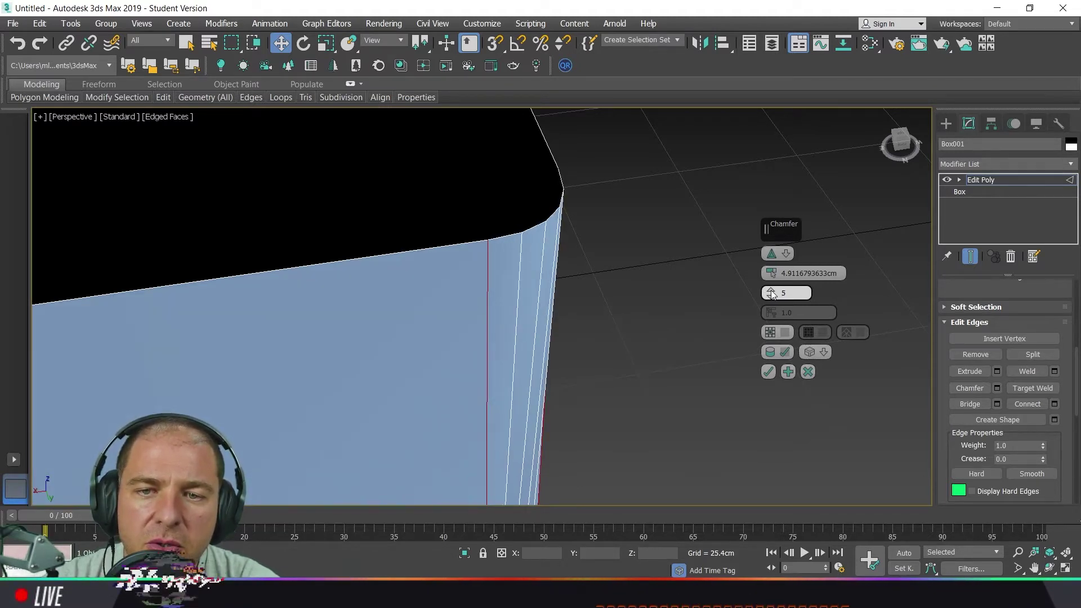
left_click(771, 290)
left_click(771, 291)
left_click(772, 291)
middle_click_drag(634, 338, 601, 343, "alt")
scroll(598, 337, "down", 8)
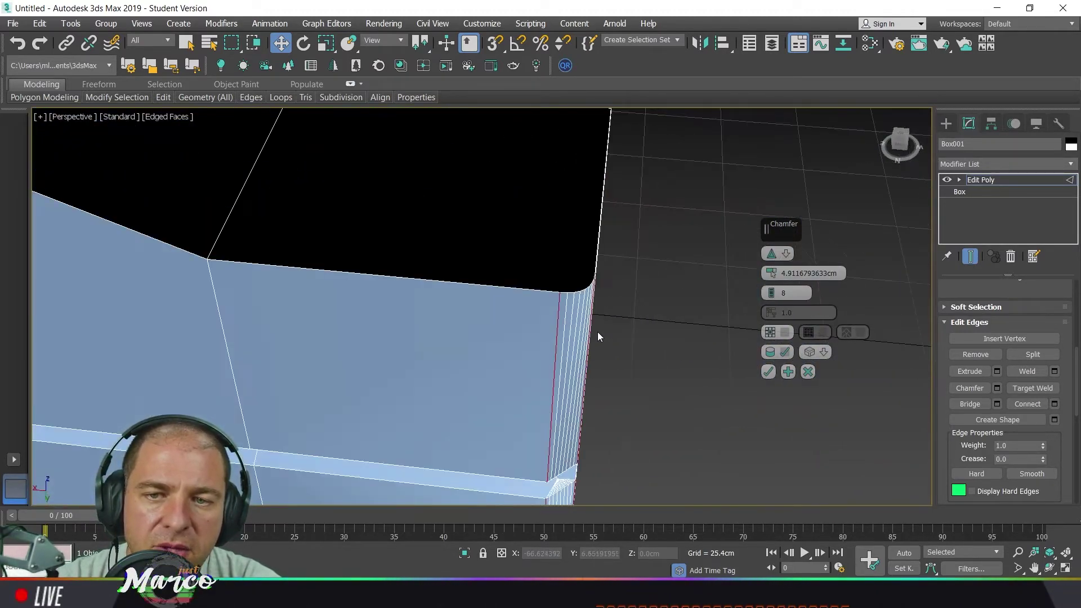
mouse_move(633, 400)
middle_mouse_down("alt")
mouse_move(544, 372)
mouse_move(633, 384)
middle_mouse_up("alt")
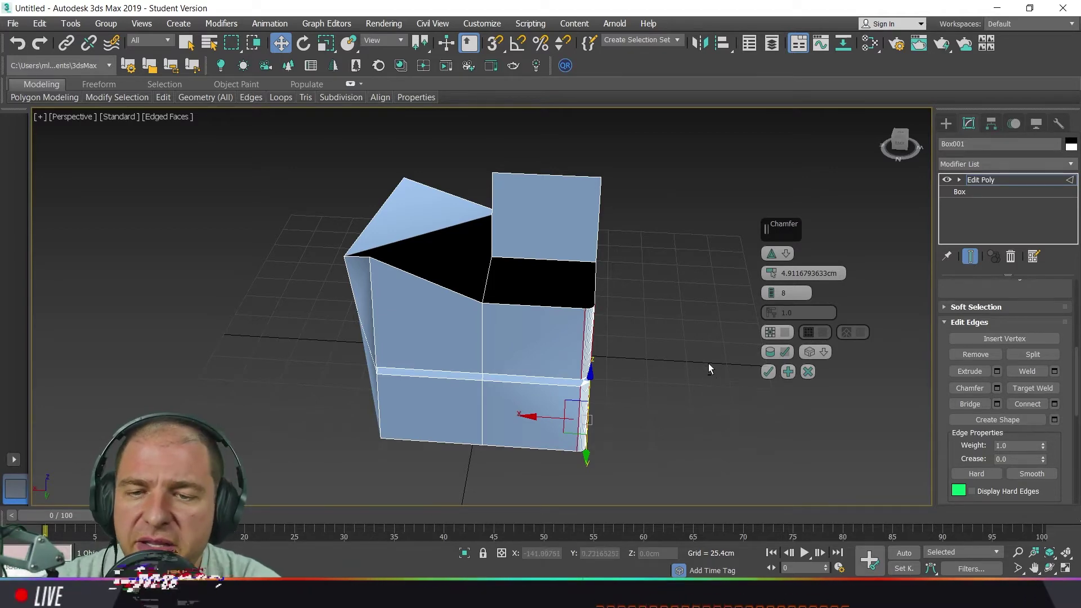
middle_click_drag(708, 364, 763, 363, "alt")
left_click(769, 372)
- Select the top edge of the upright flap on the box
middle_click_drag(693, 260, 692, 306)
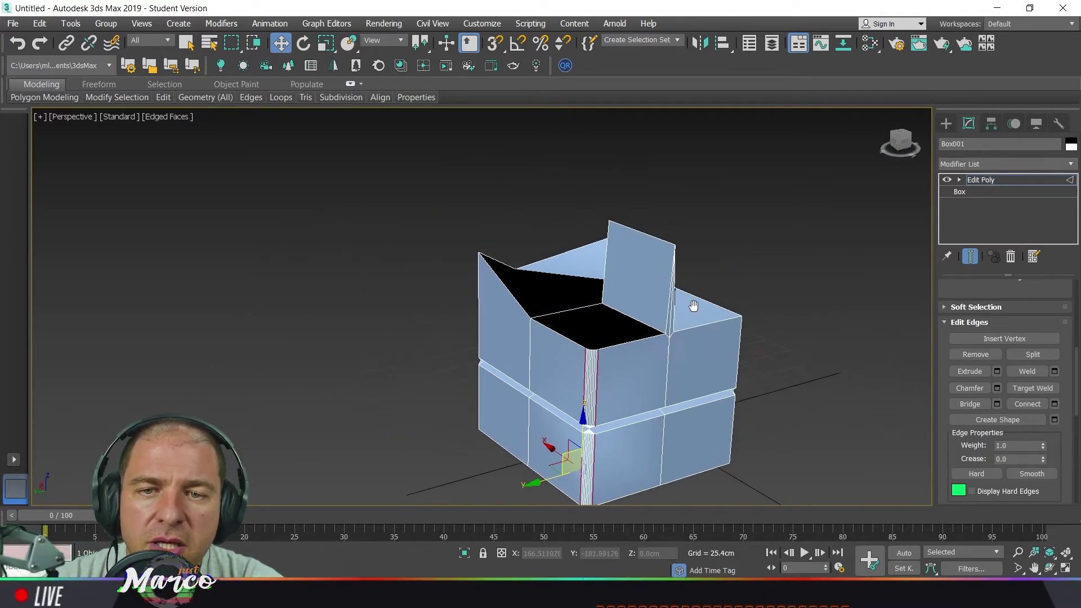
scroll(672, 230, "up", 5)
left_click(597, 256)
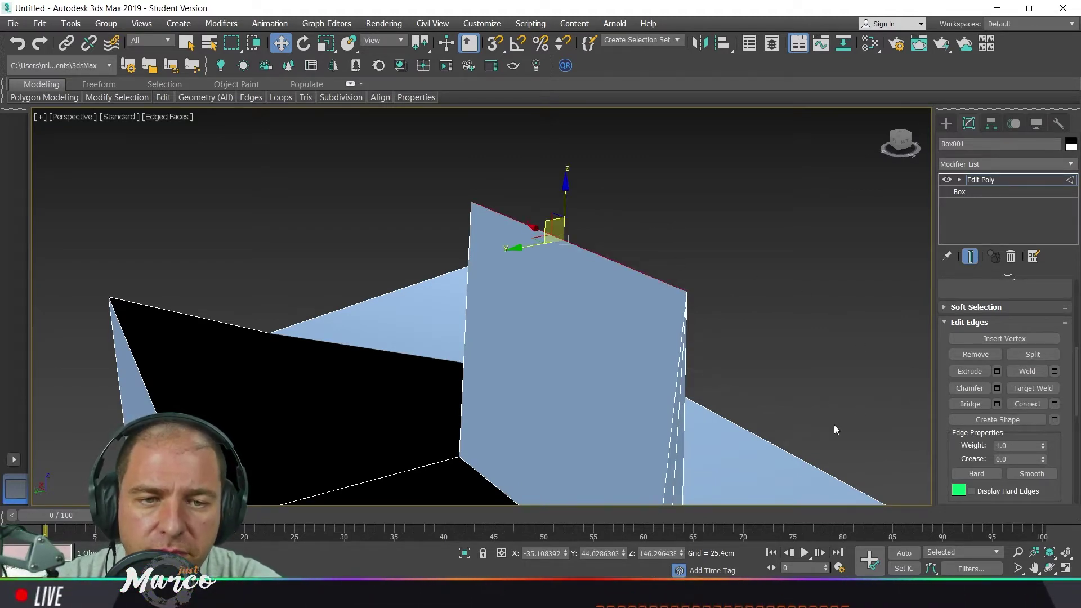
- Connect the two upper vertical edges on either side of the face below the slanted rim, using 1 segment
middle_click_drag(826, 425, 765, 361)
scroll(764, 361, "down", 4)
middle_click_drag(745, 396, 638, 259)
middle_click_drag(721, 353, 637, 346, "alt")
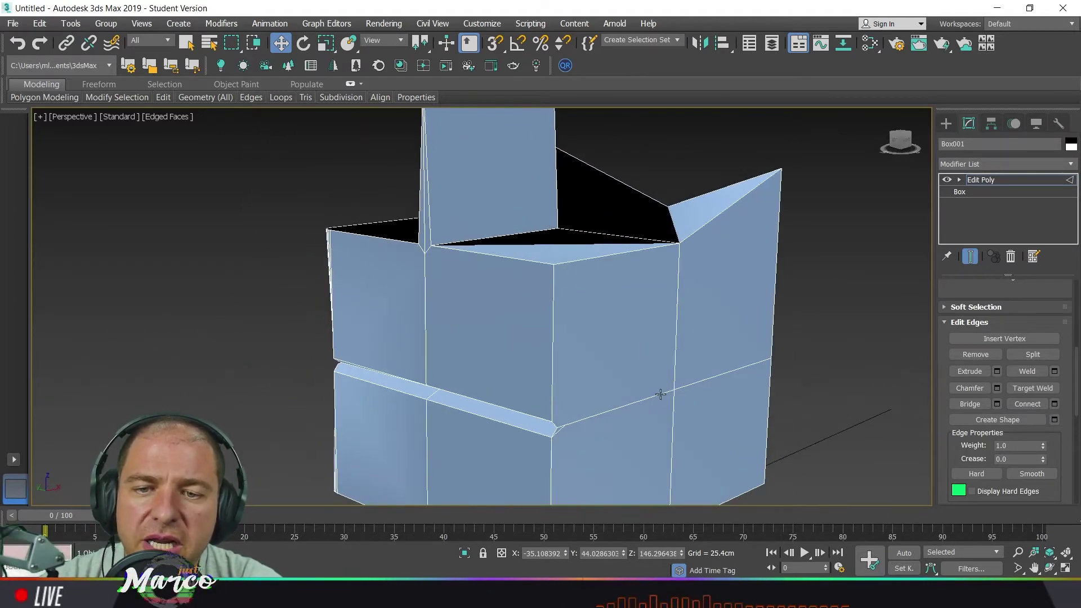
middle_click_drag(661, 395, 550, 319, "alt")
middle_click_drag(633, 346, 576, 348, "alt")
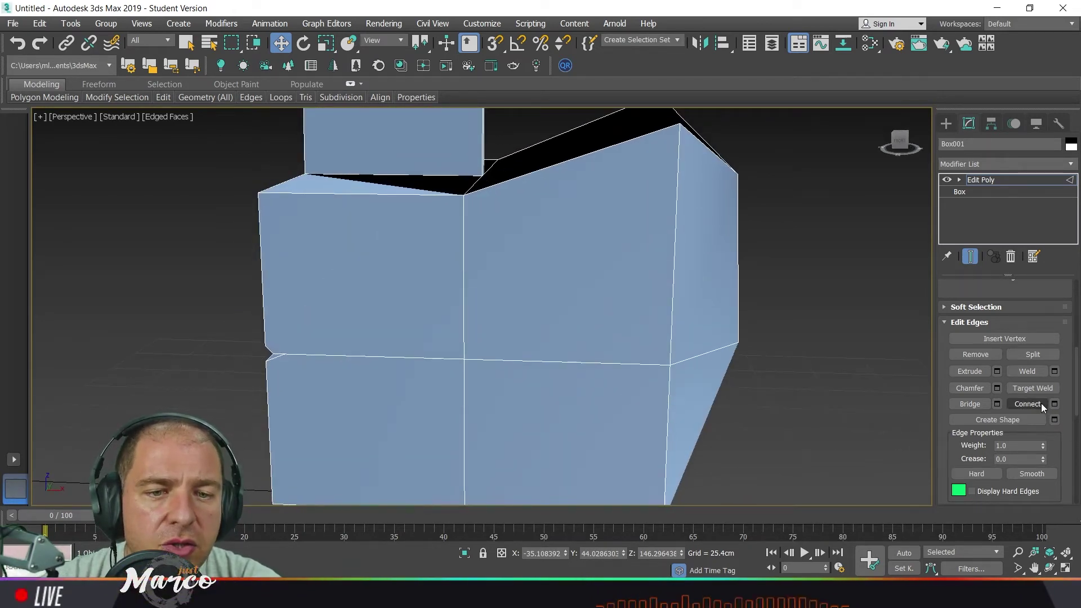
middle_click_drag(659, 377, 565, 374)
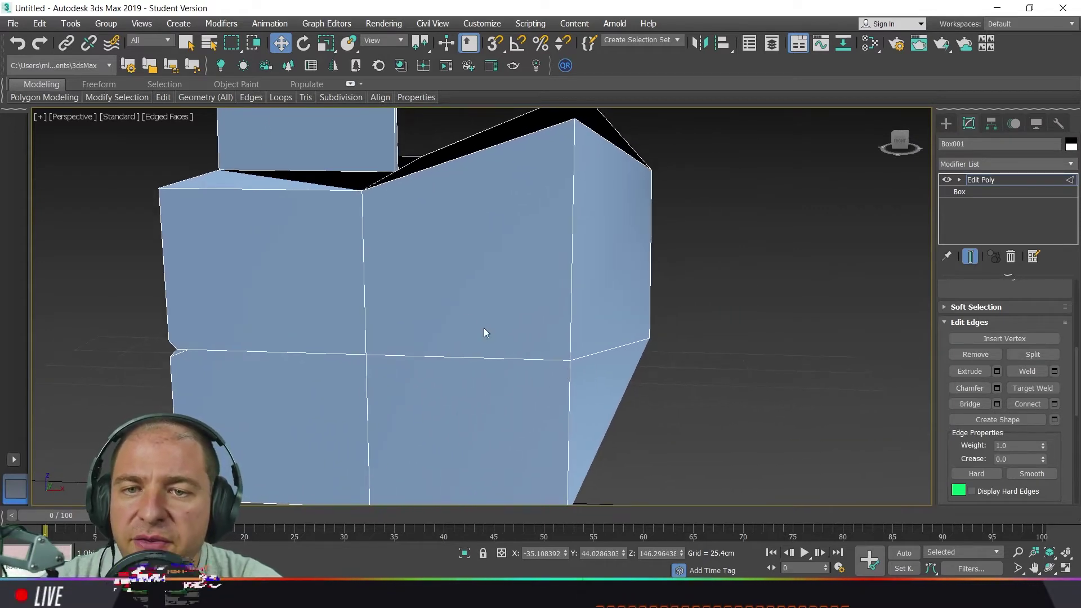
left_click(366, 276)
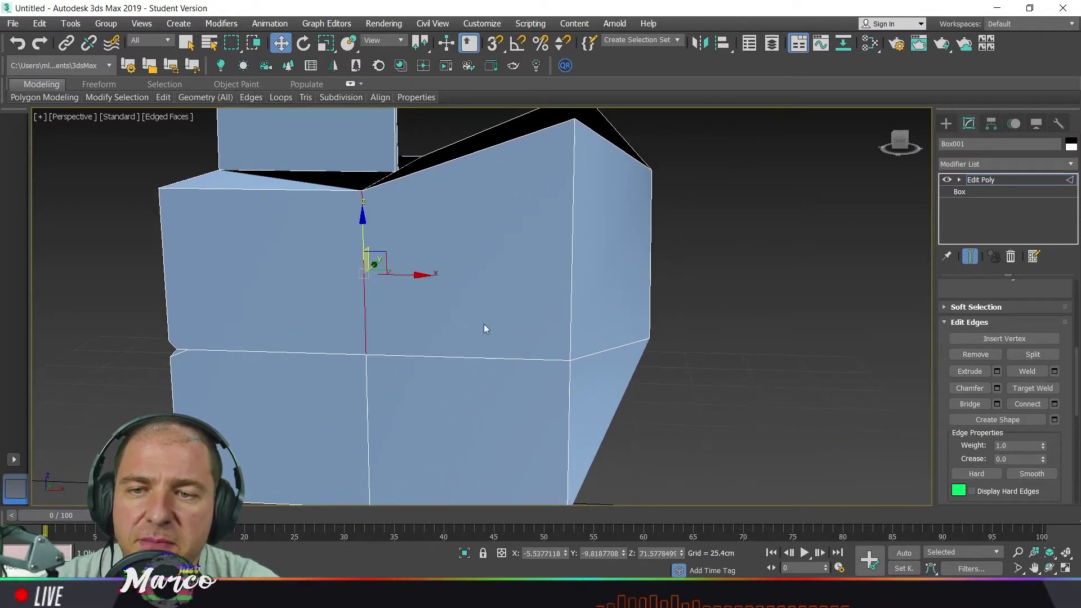
left_click(572, 263, "ctrl")
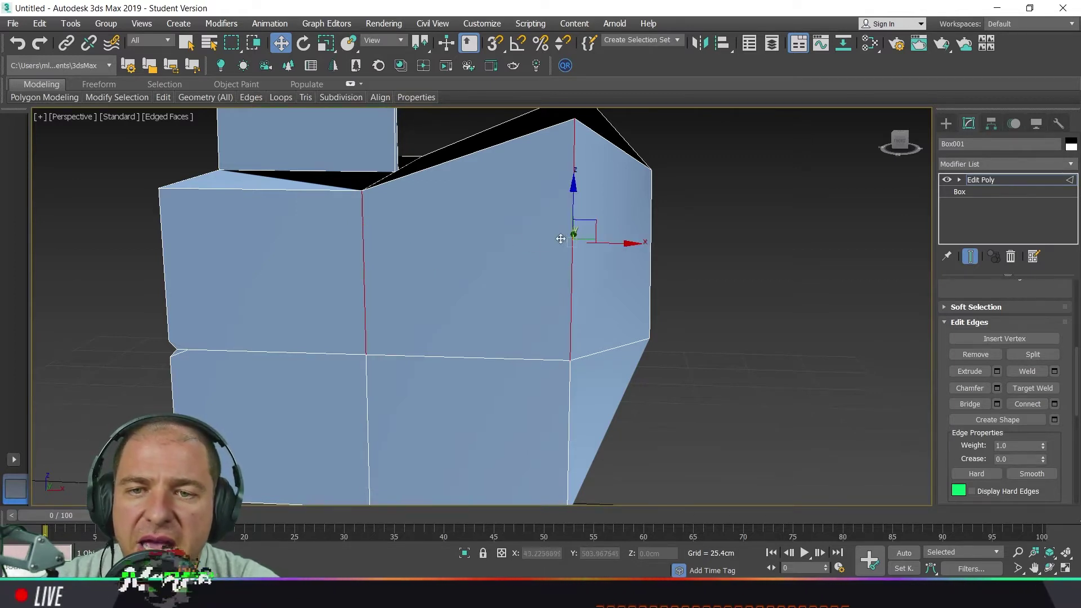
left_click(1055, 404)
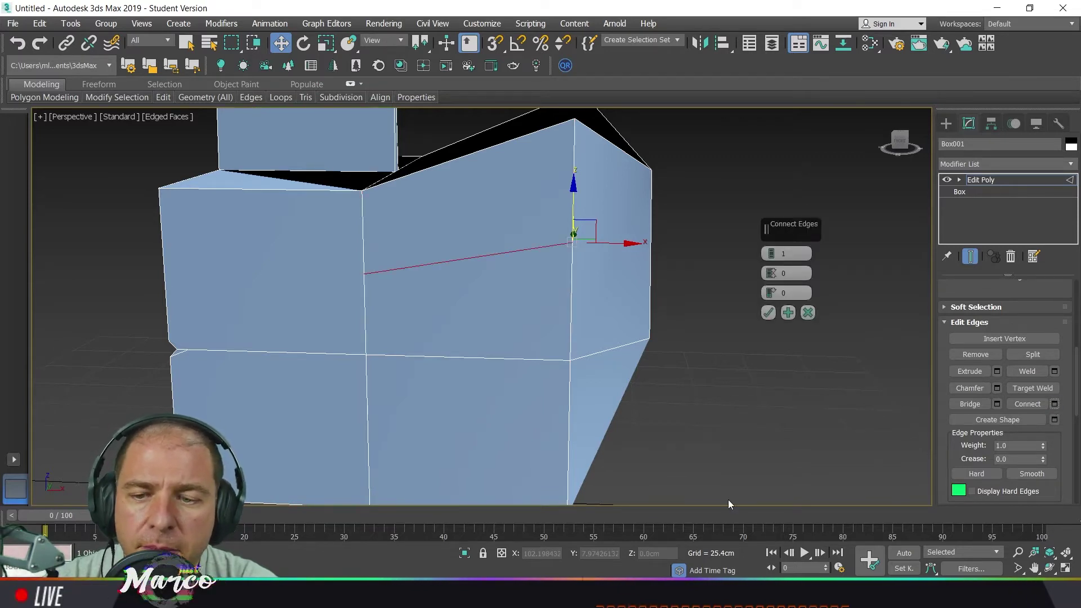
middle_click_drag(601, 389, 490, 248, "alt")
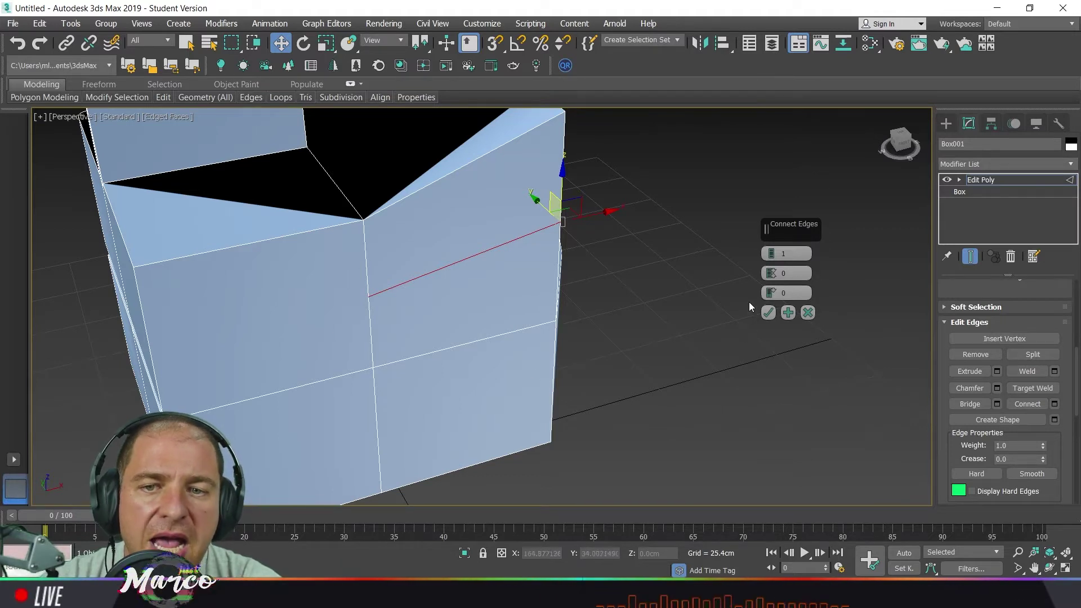
middle_click_drag(587, 323, 555, 308, "alt")
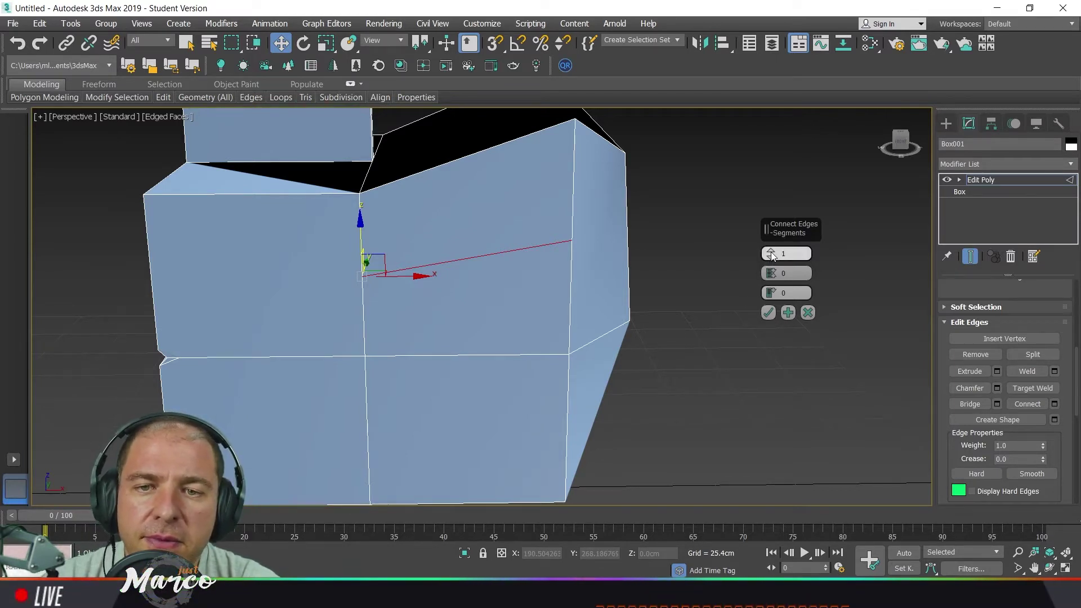
- Try different segment counts for the connecting edges and set the number to 2
left_click_drag(773, 256, 771, 253)
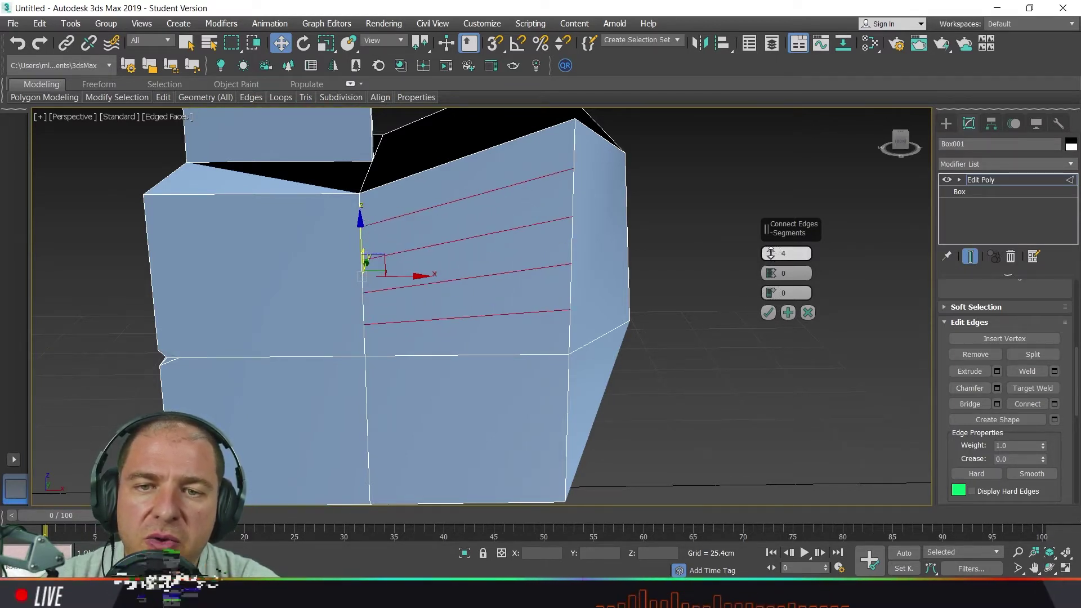
left_click(771, 252)
left_click(771, 252)
left_click(772, 256)
left_click(771, 256)
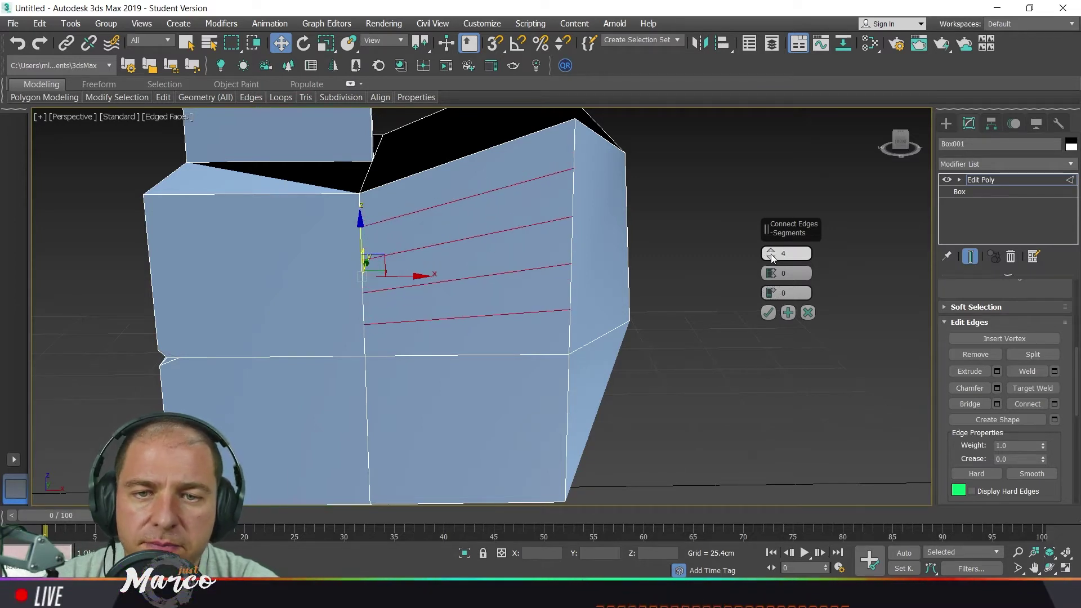
left_click(772, 256)
left_click(771, 256)
left_click(772, 256)
left_click(771, 251)
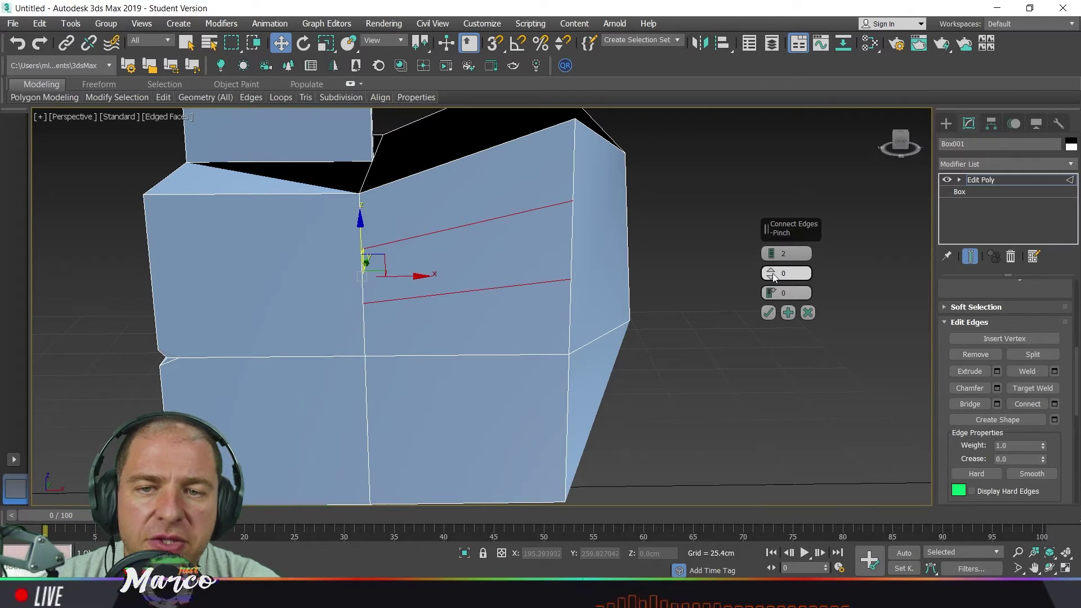
- Set the pinch of the two connecting edges to -4 and the slide to 2, and apply the connection
left_click_drag(773, 273, 747, 288)
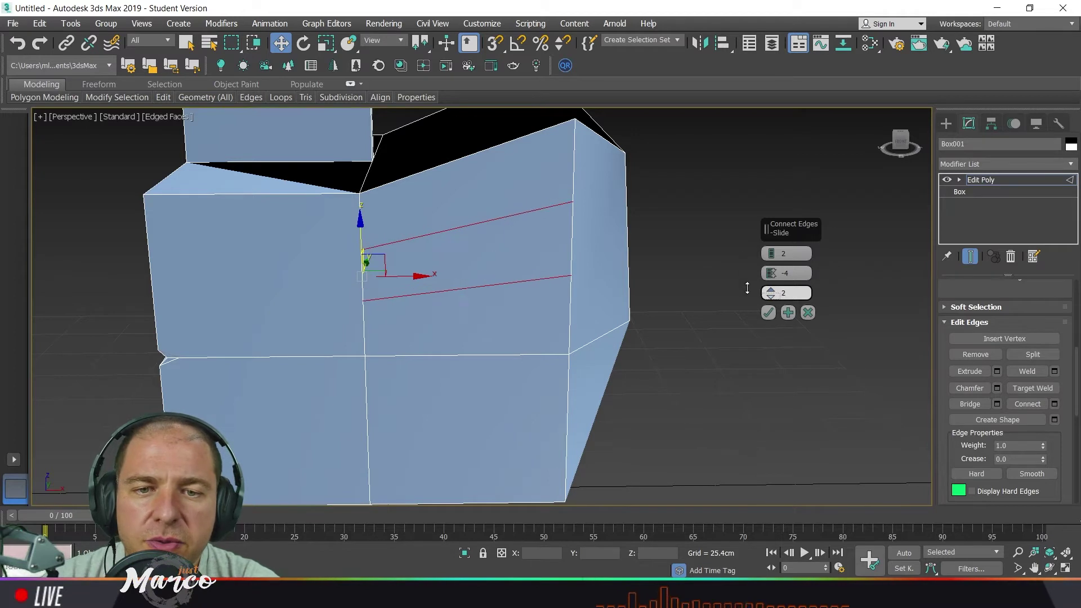
left_click(771, 314)
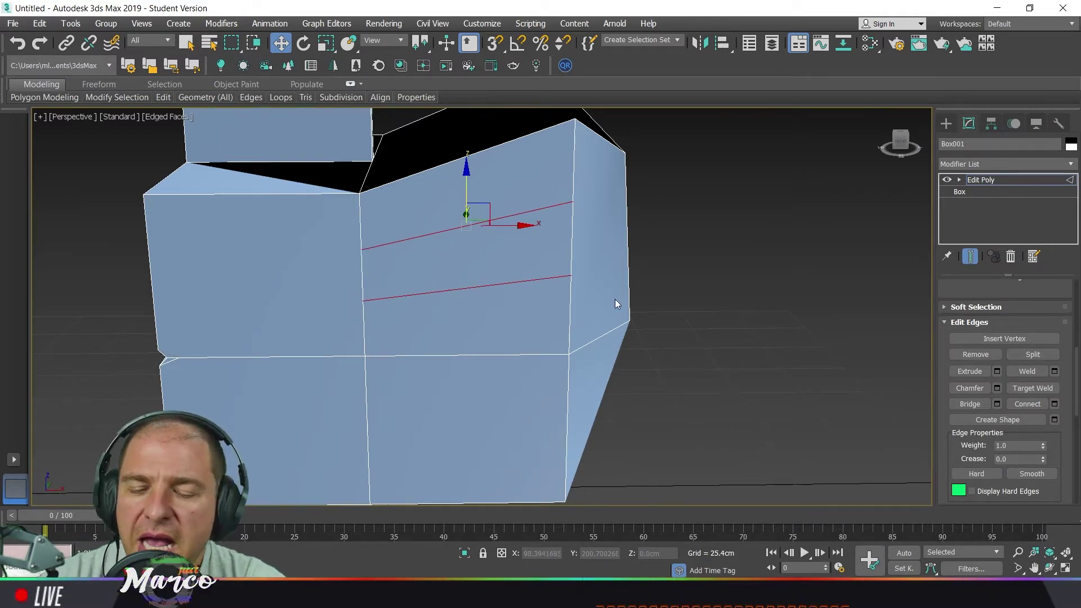
- Connect the inner vertical and upper horizontal edges of the lower front face using 2 segments, pinch -4 and slide 2
middle_click_drag(550, 266, 492, 270, "alt")
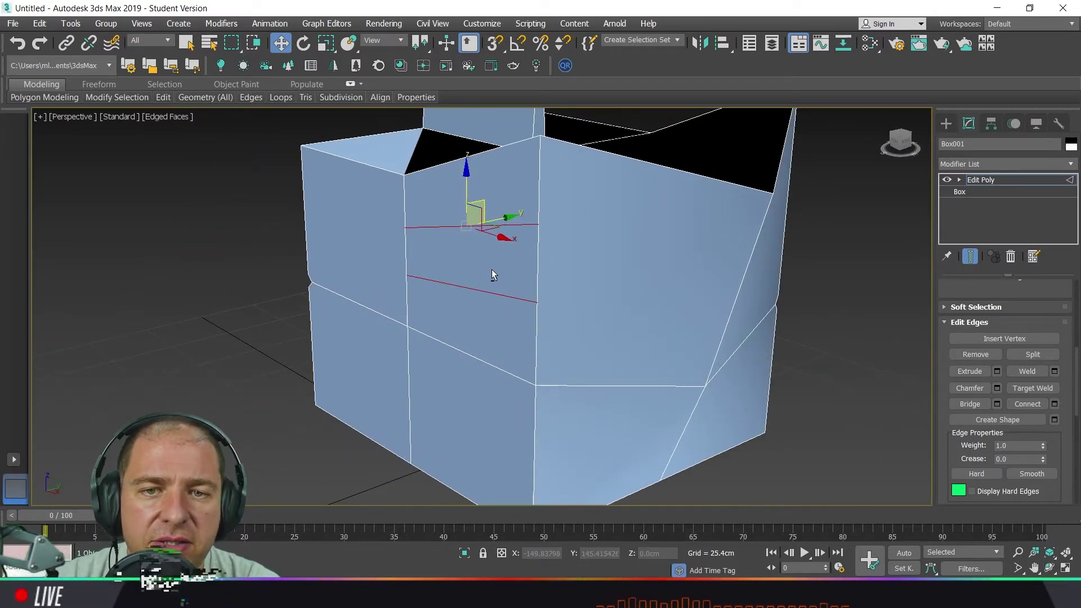
middle_click_drag(484, 366, 534, 299)
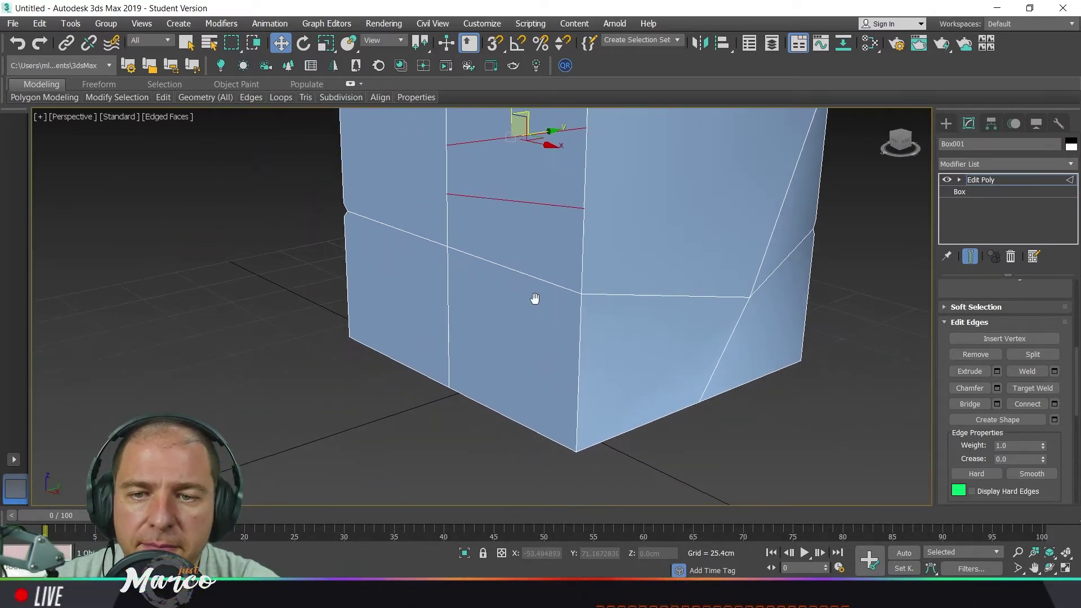
left_click(448, 335)
left_click(529, 275, "ctrl")
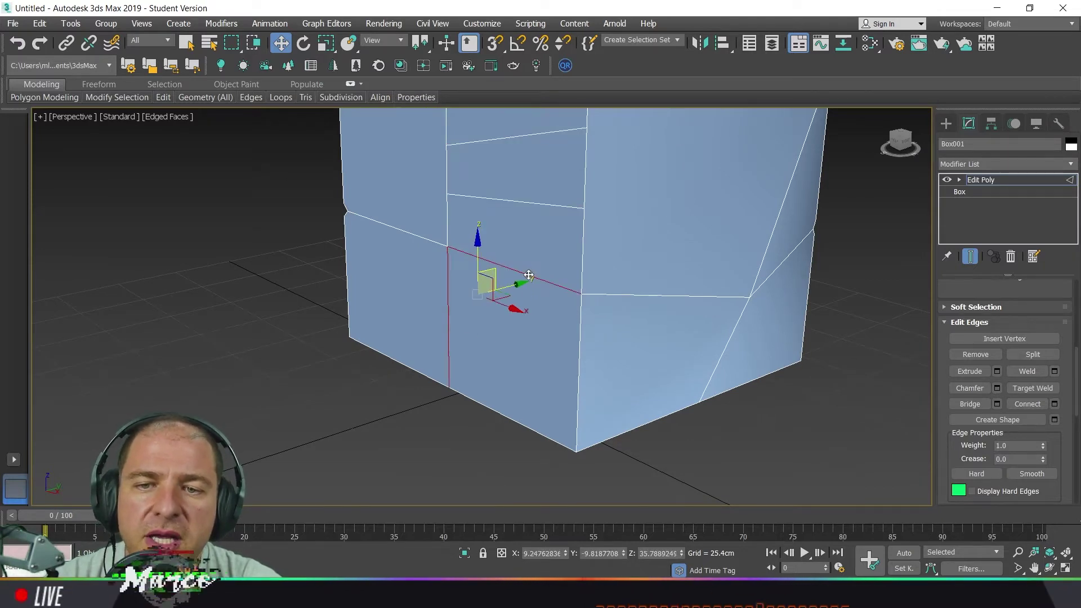
middle_click_drag(490, 340, 548, 331, "alt")
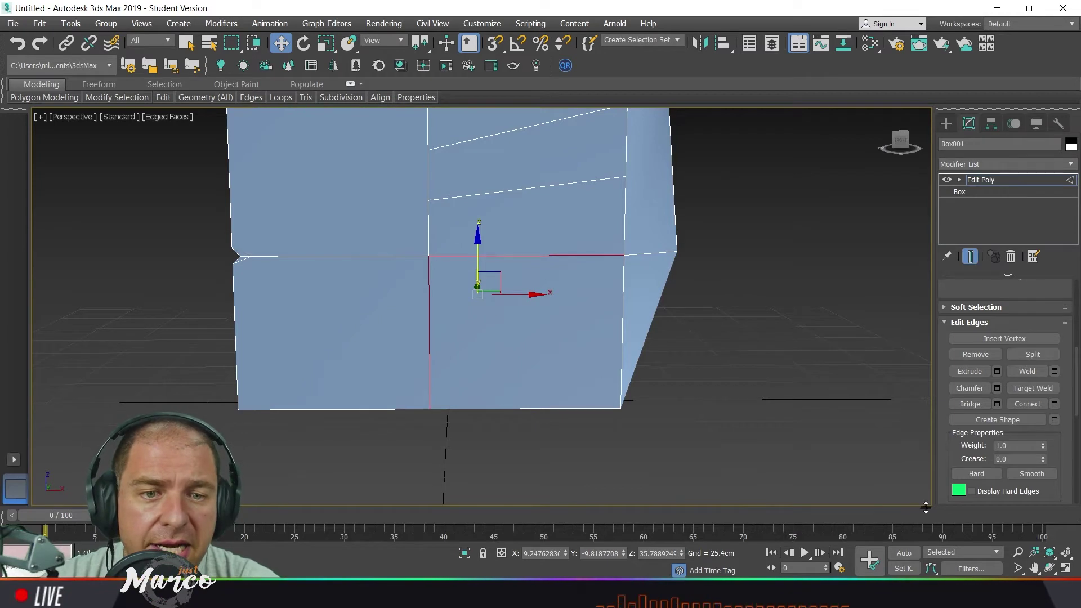
left_click(1055, 405)
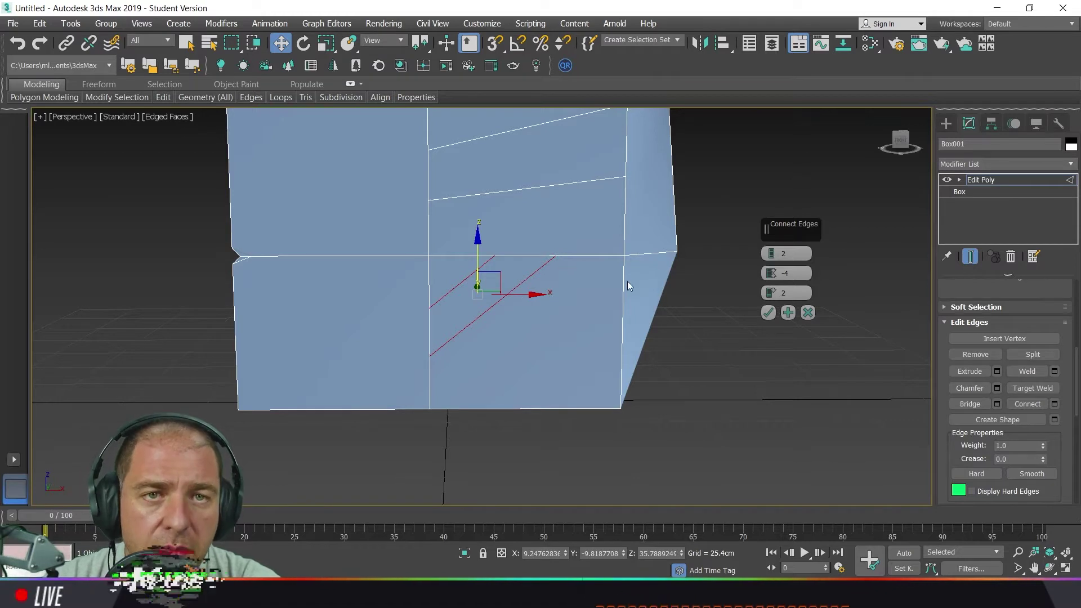
left_click(771, 315)
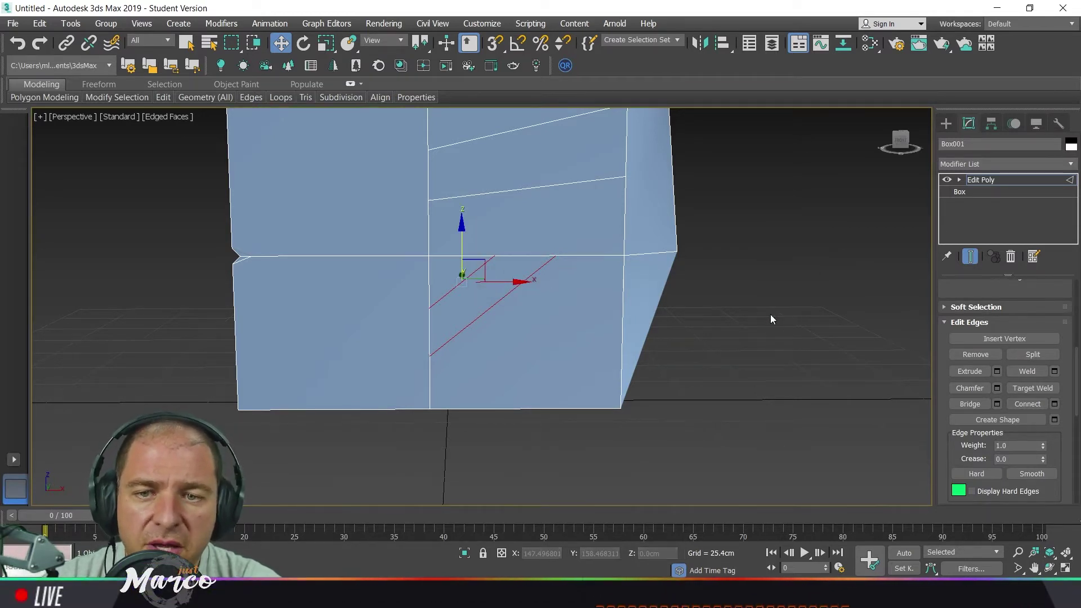
- Connect the four edges around one quarter of the box's underside using 1 segment, pinch 1 and slide 0
middle_click_drag(630, 397, 562, 326, "alt")
left_click(227, 354, "ctrl")
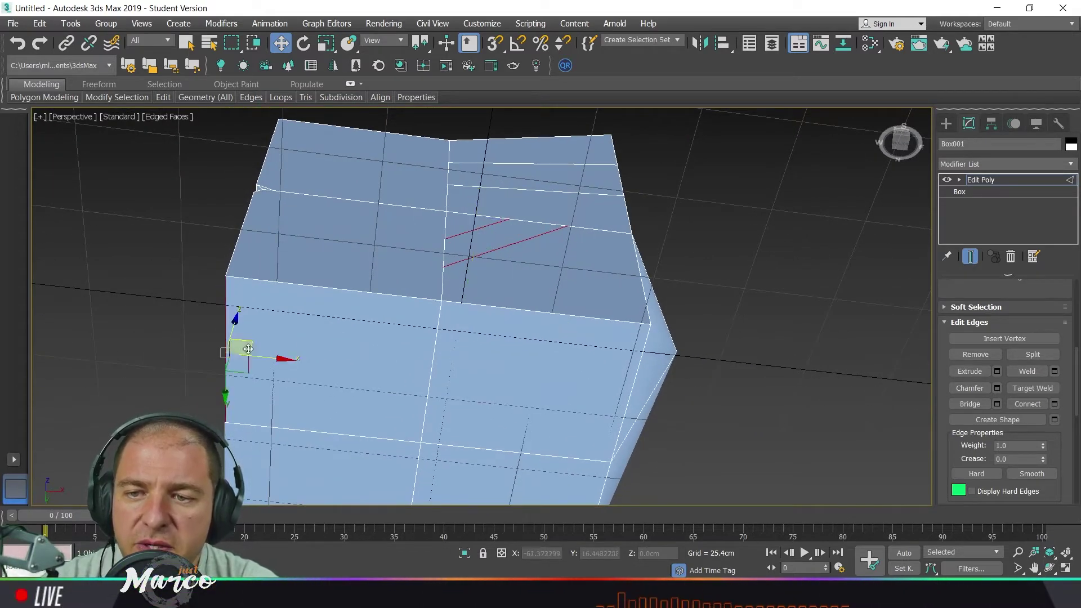
left_click(340, 294, "ctrl")
left_click(436, 338, "ctrl")
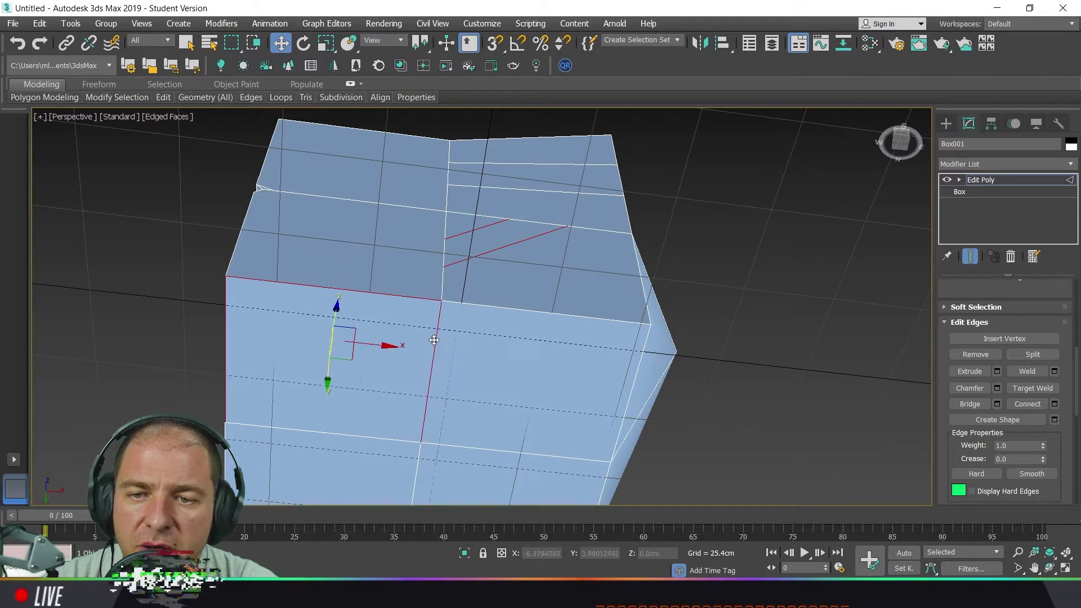
left_click(335, 434, "ctrl")
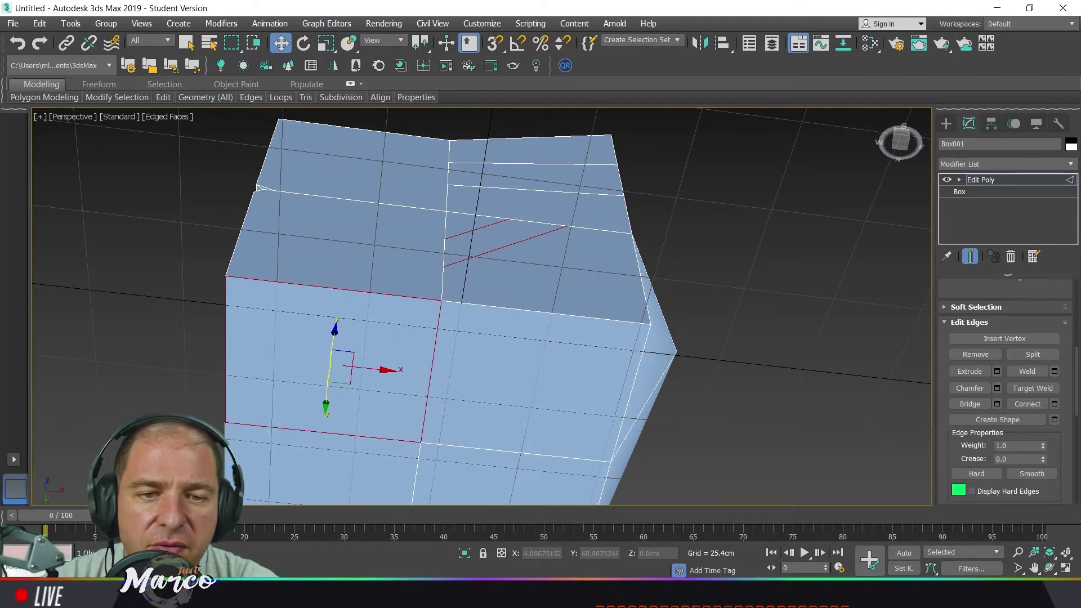
left_click(1055, 404)
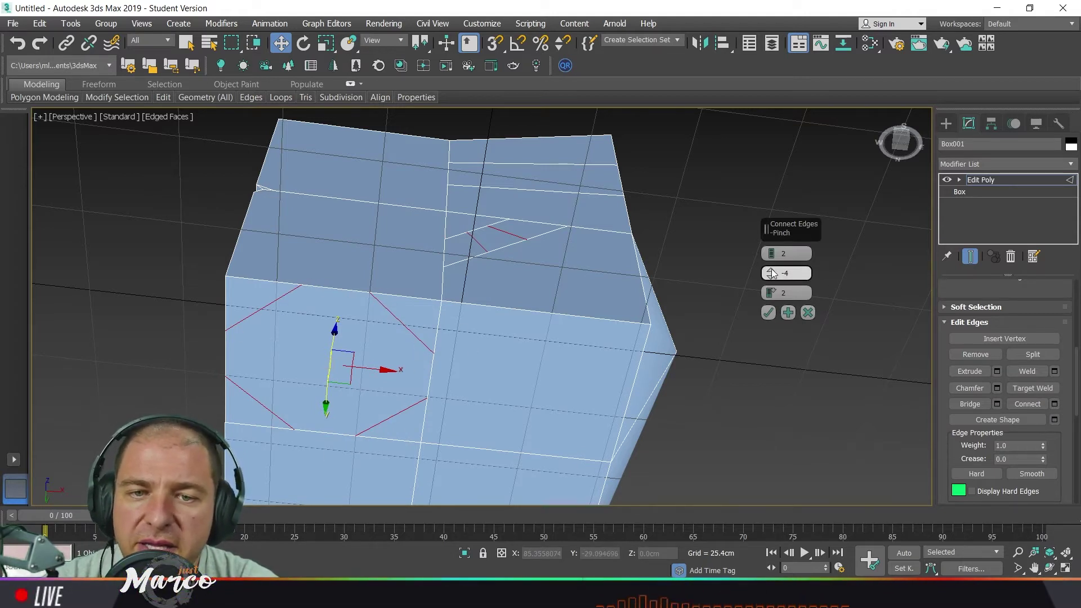
mouse_move(772, 274)
left_mouse_down()
mouse_move(776, 287)
mouse_move(781, 251)
mouse_move(774, 288)
mouse_move(775, 238)
mouse_move(775, 258)
left_mouse_up()
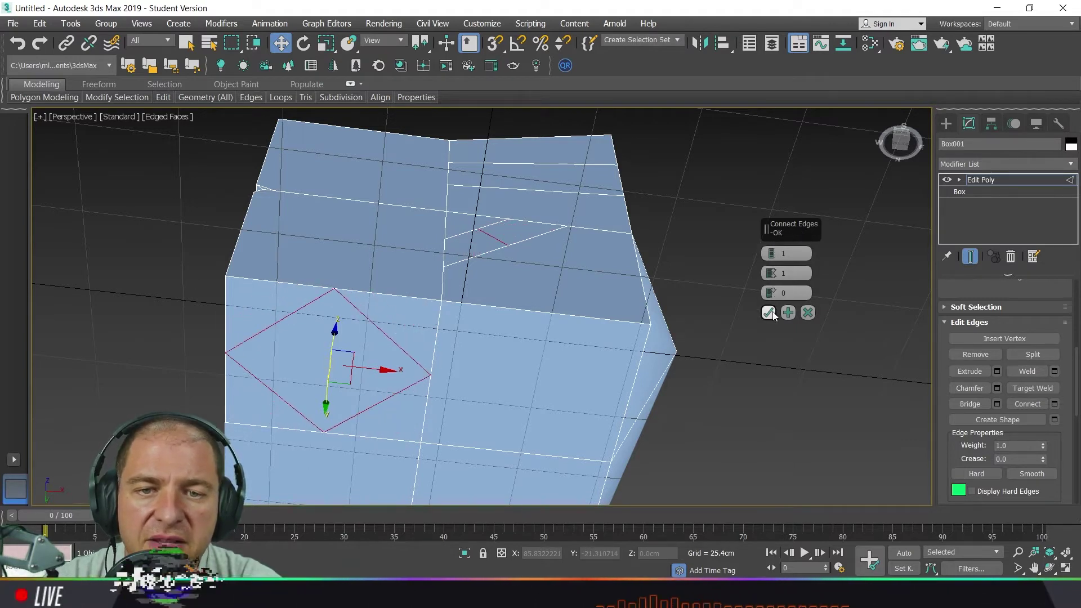
left_click(769, 312)
- Create a linear shape from the slanted rim edge and the surrounding corner, connecting and side-face edges of the box
middle_click_drag(398, 359, 443, 367, "alt")
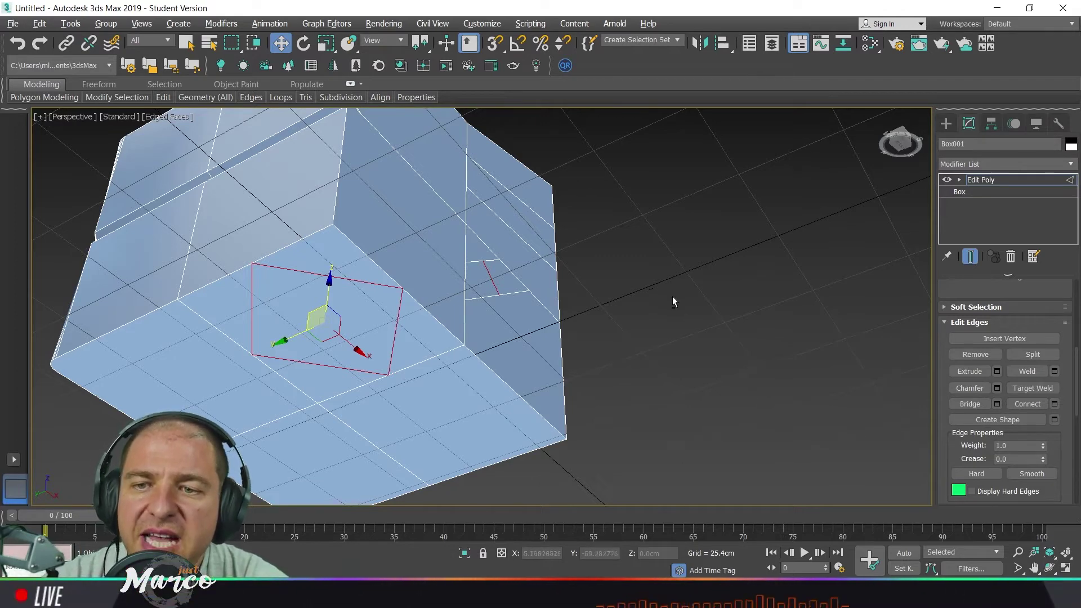
middle_click_drag(674, 302, 646, 360, "alt")
scroll(632, 357, "up", 3)
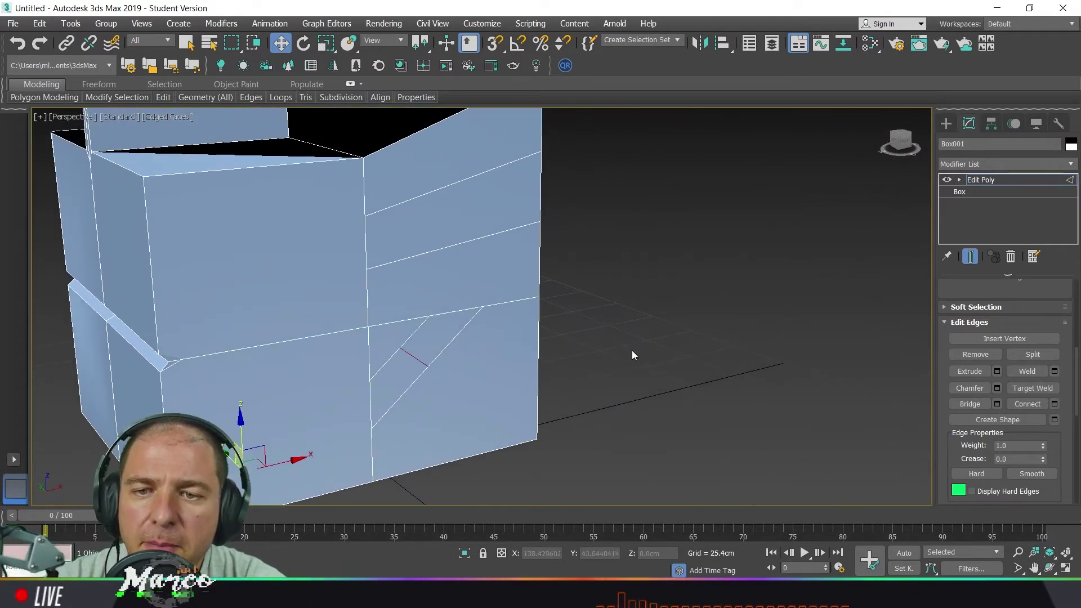
middle_click_drag(620, 309, 583, 346)
left_click(388, 206)
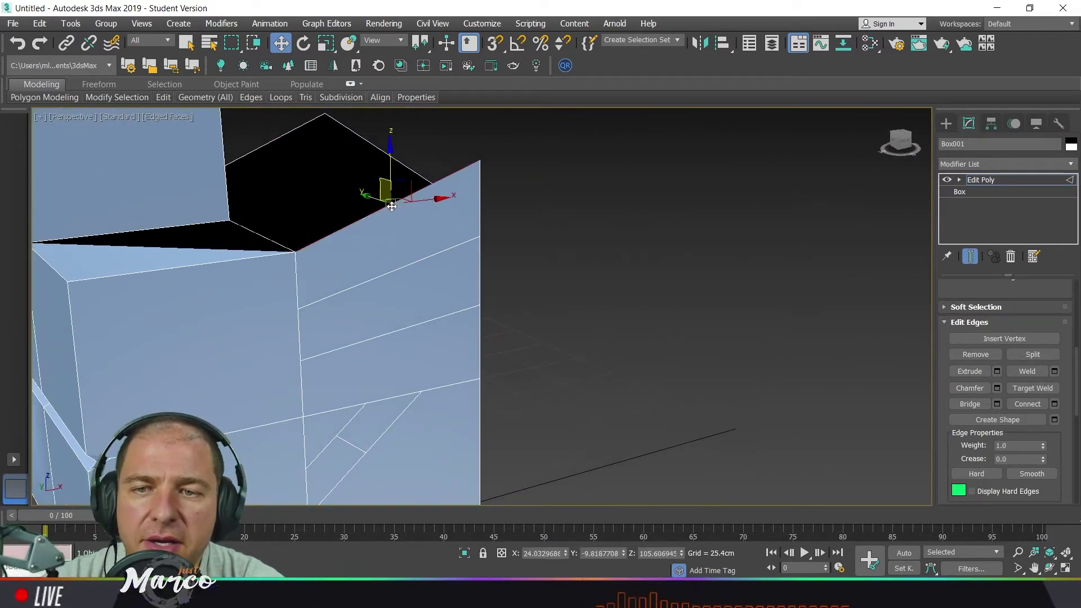
left_click_drag(524, 139, 457, 295)
left_click_drag(381, 357, 380, 354)
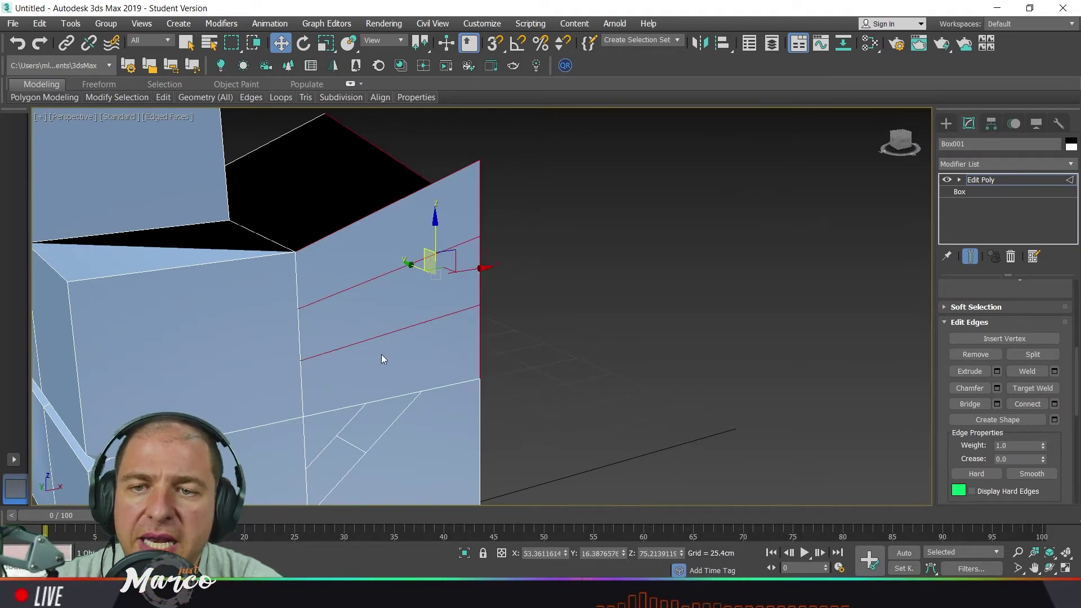
middle_click_drag(552, 309, 479, 310, "alt")
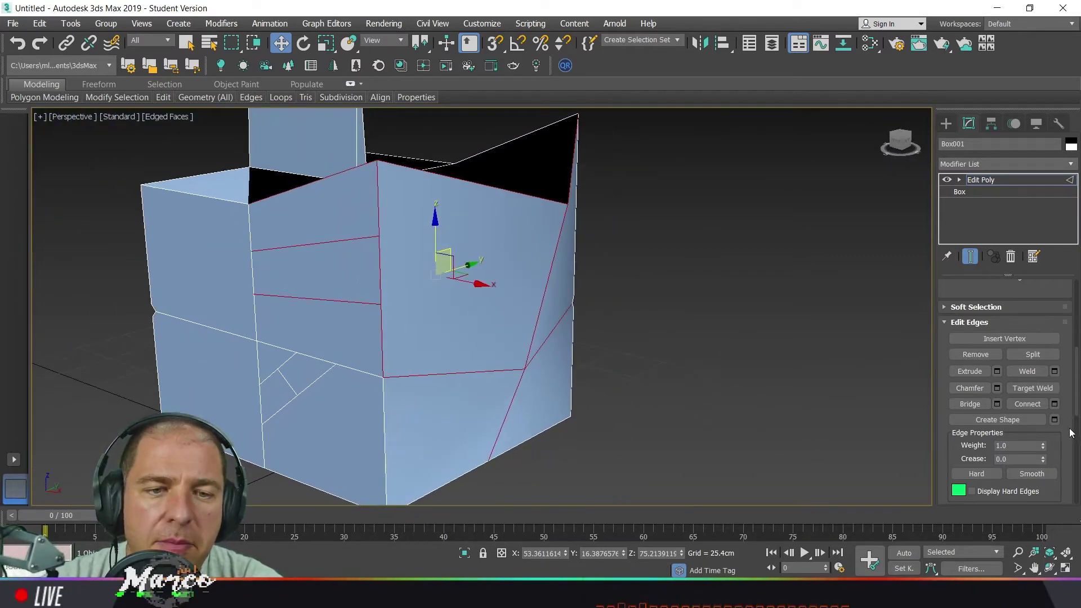
left_click(1055, 419)
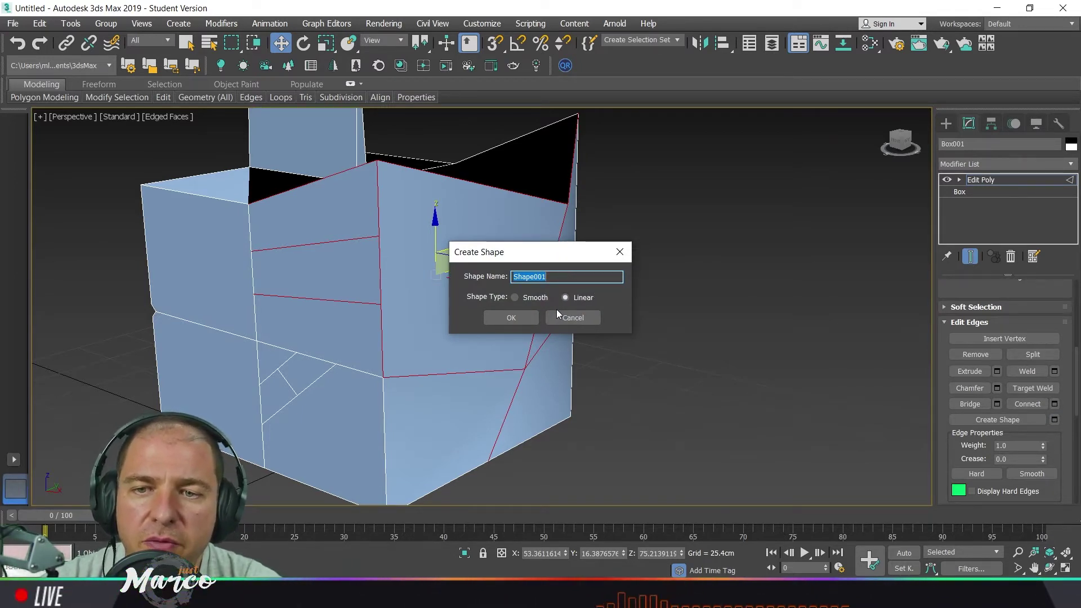
left_click(522, 318)
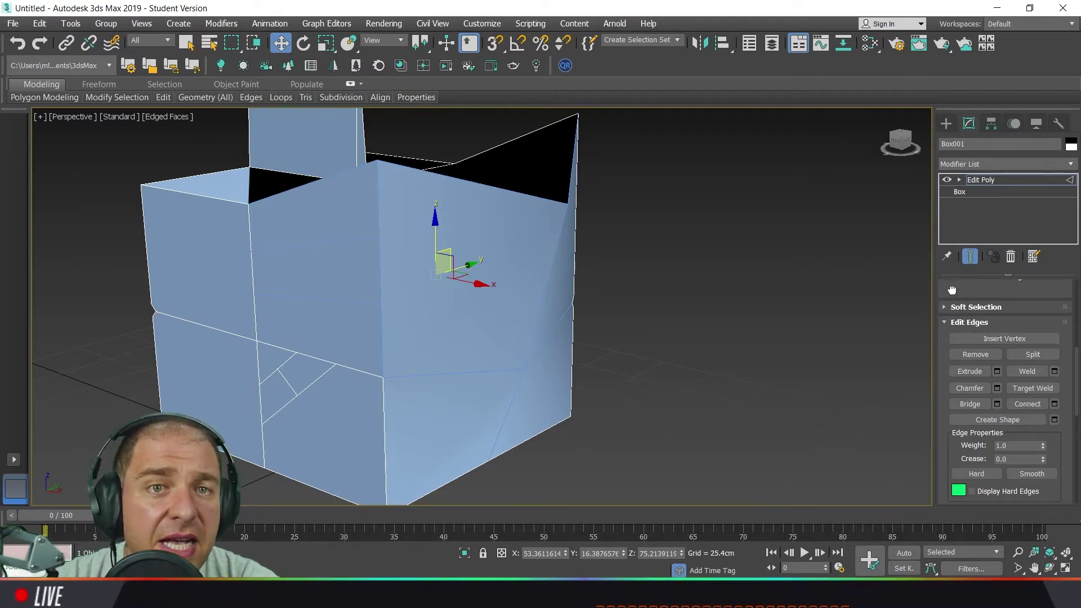
- Leave edge editing and move the box along X to about -190 cm, away from the extracted shape
scroll(954, 338, "up", 6)
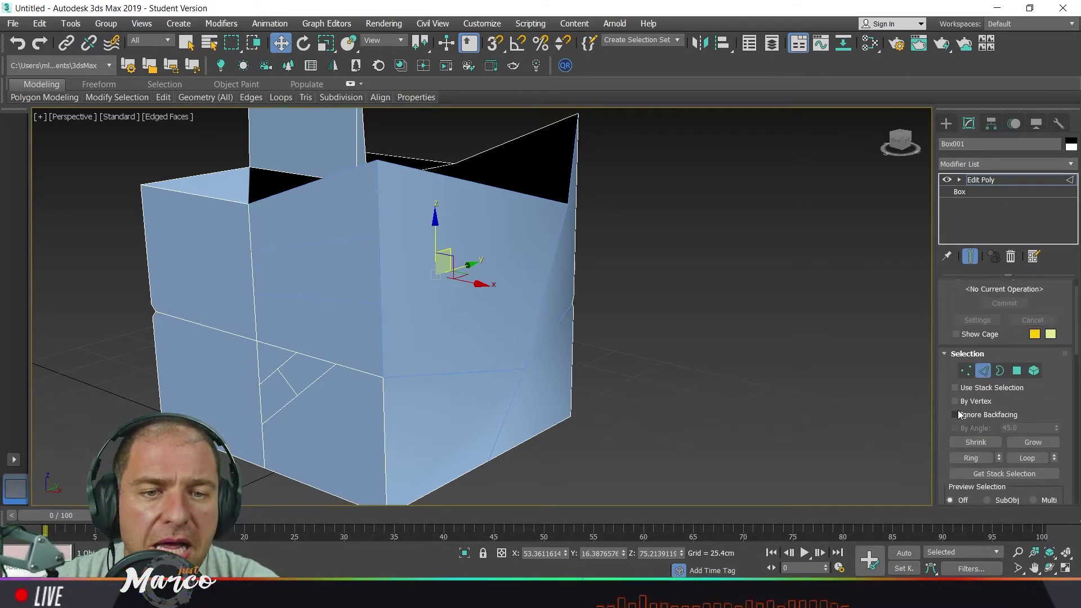
left_click(984, 372)
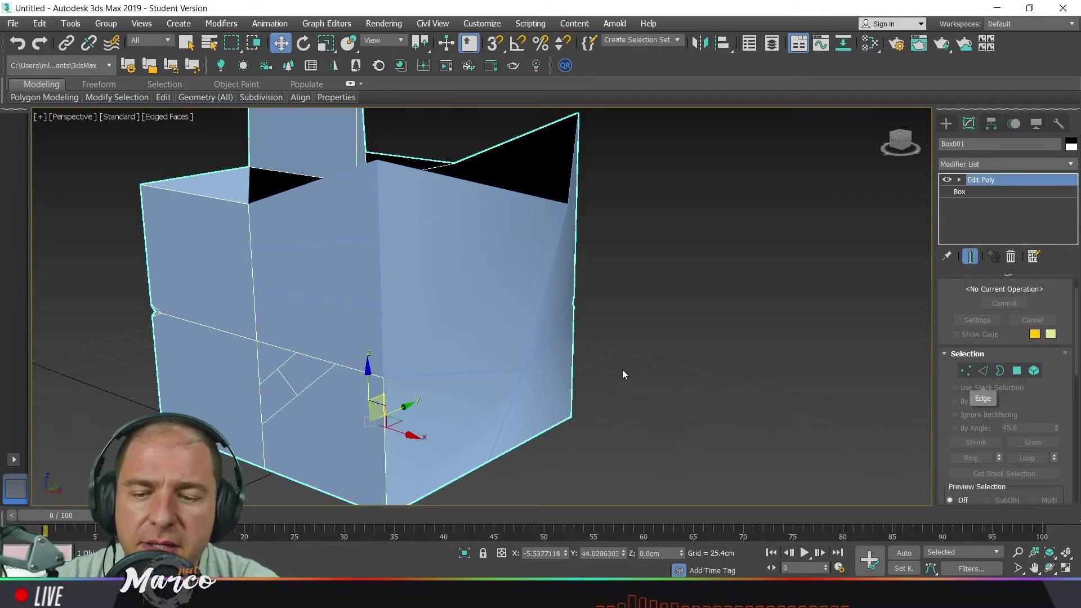
middle_click_drag(430, 304, 437, 328, "alt")
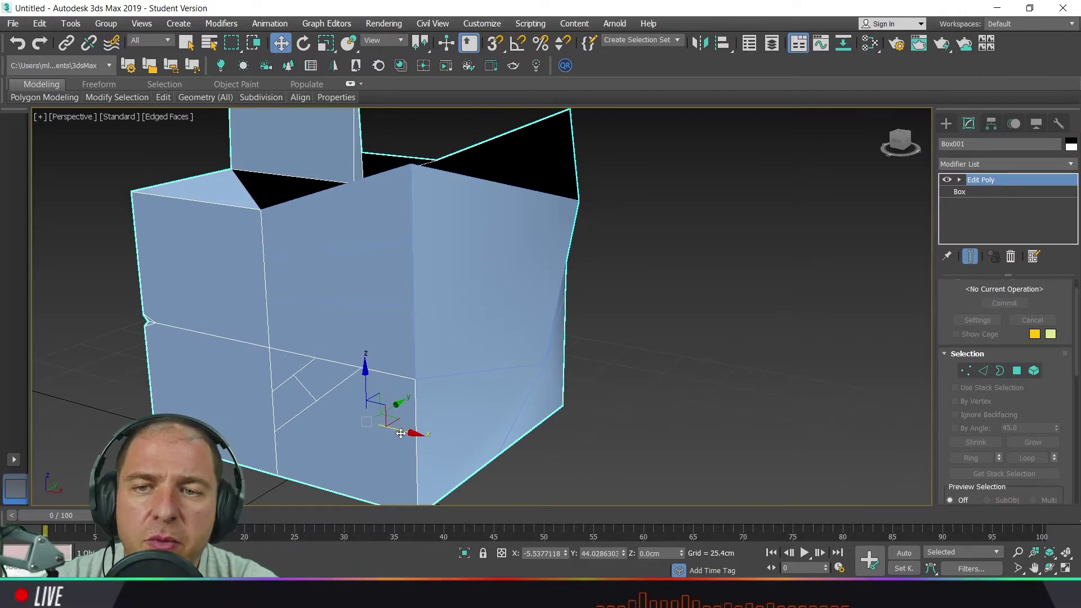
left_click_drag(400, 433, 72, 265)
mouse_move(644, 314)
middle_mouse_down("alt")
mouse_move(604, 307)
mouse_move(654, 309)
middle_mouse_up("alt")
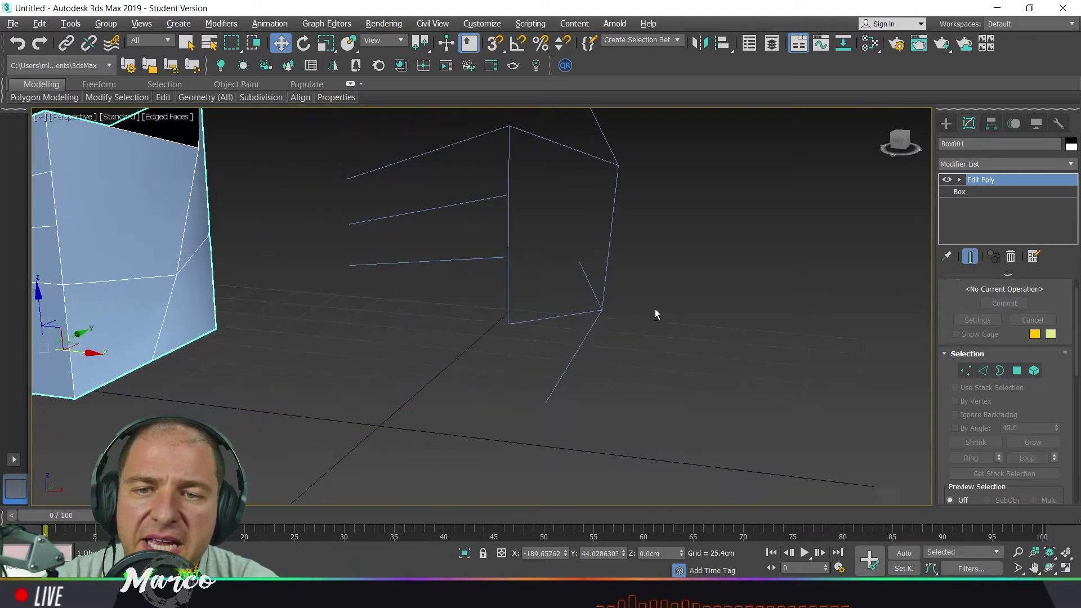
- Enable the extracted spline shape in the renderer and viewport as a radial profile, and reduce its thickness
left_click(610, 242)
middle_click_drag(654, 234, 704, 237, "alt")
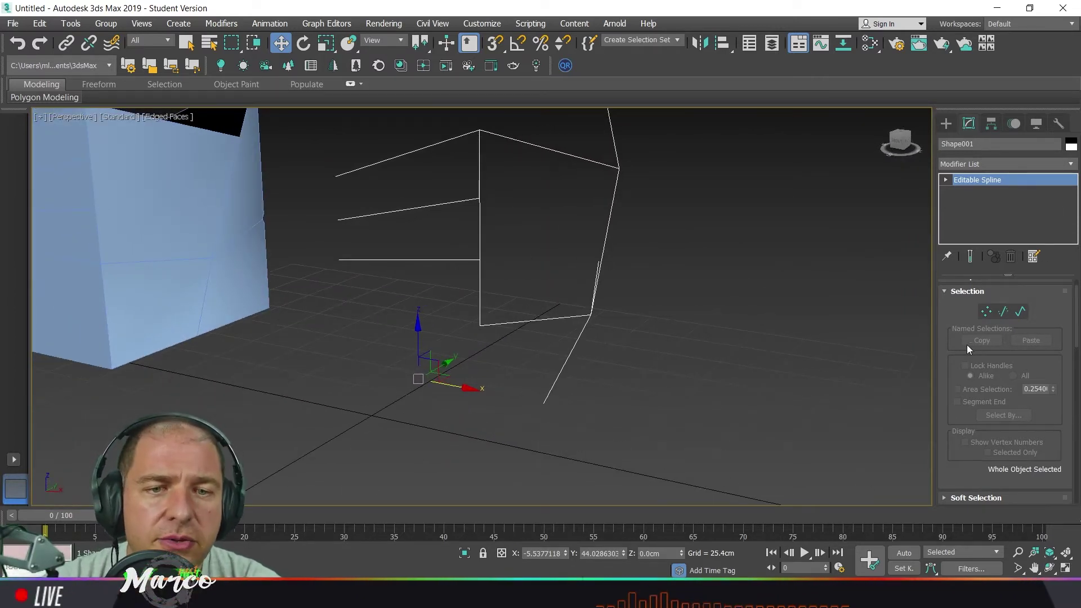
scroll(968, 345, "up", 2)
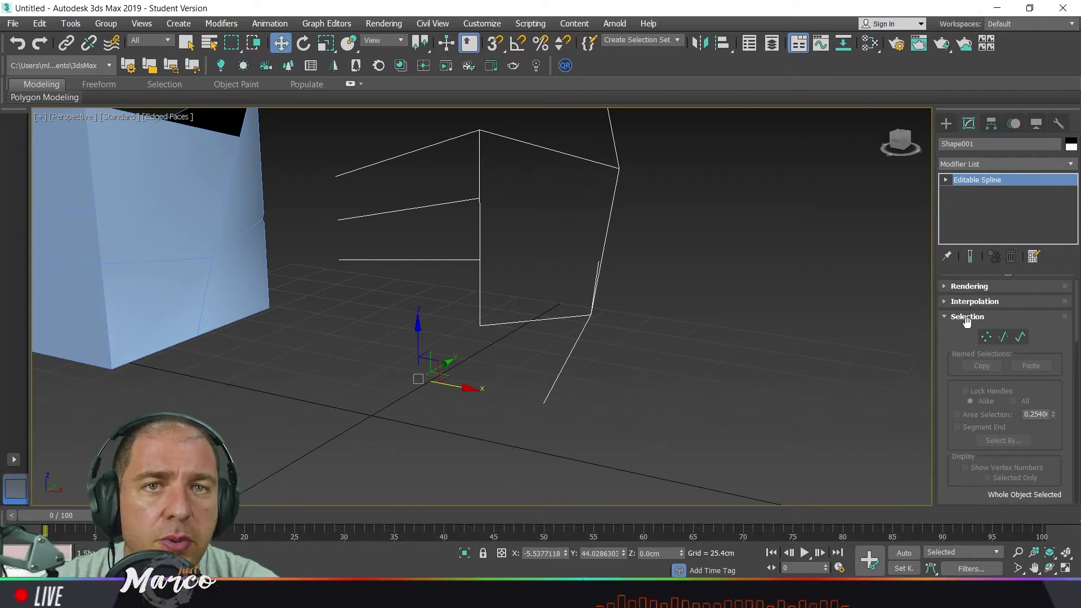
left_click(945, 286)
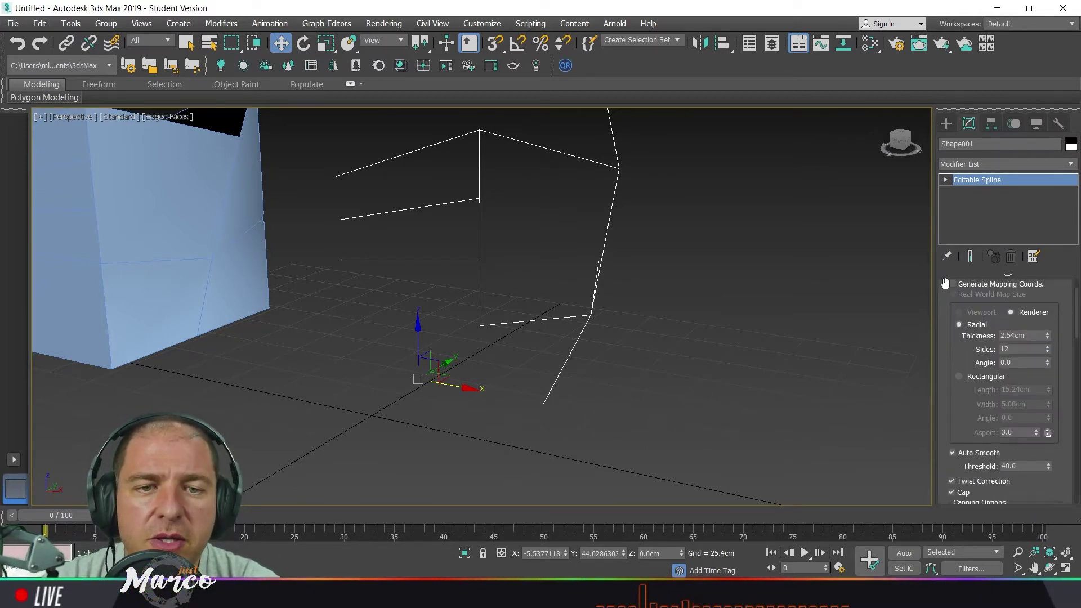
left_click_drag(945, 297, 950, 361)
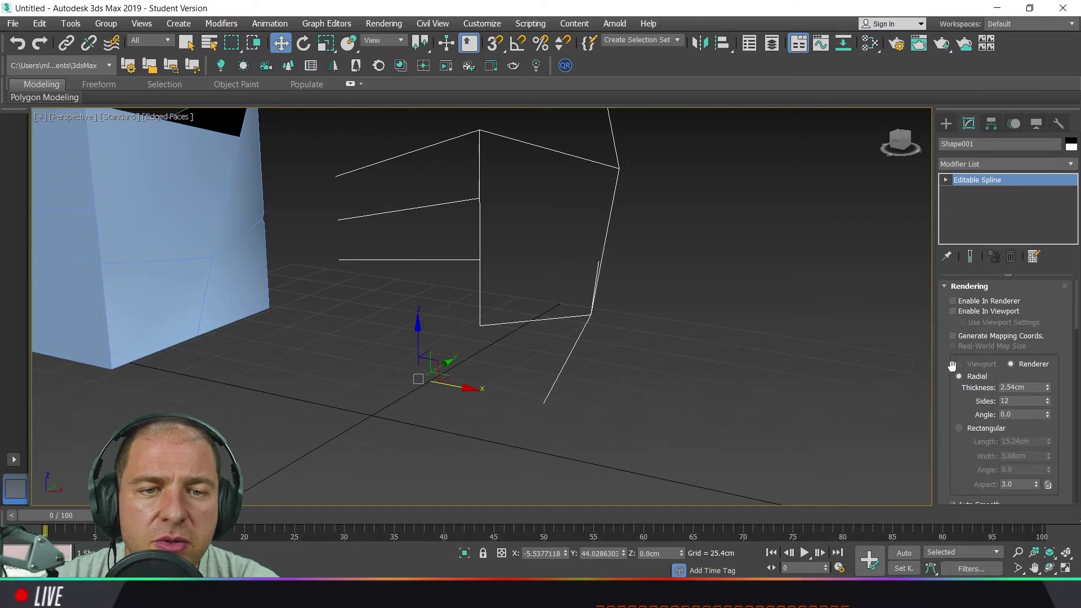
left_click(954, 301)
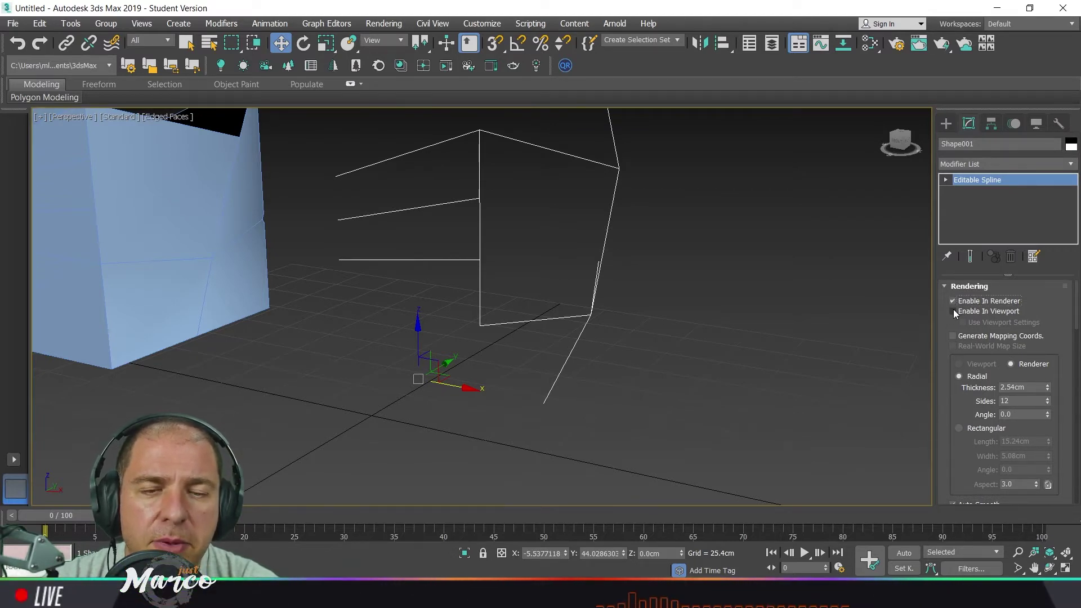
left_click(953, 311)
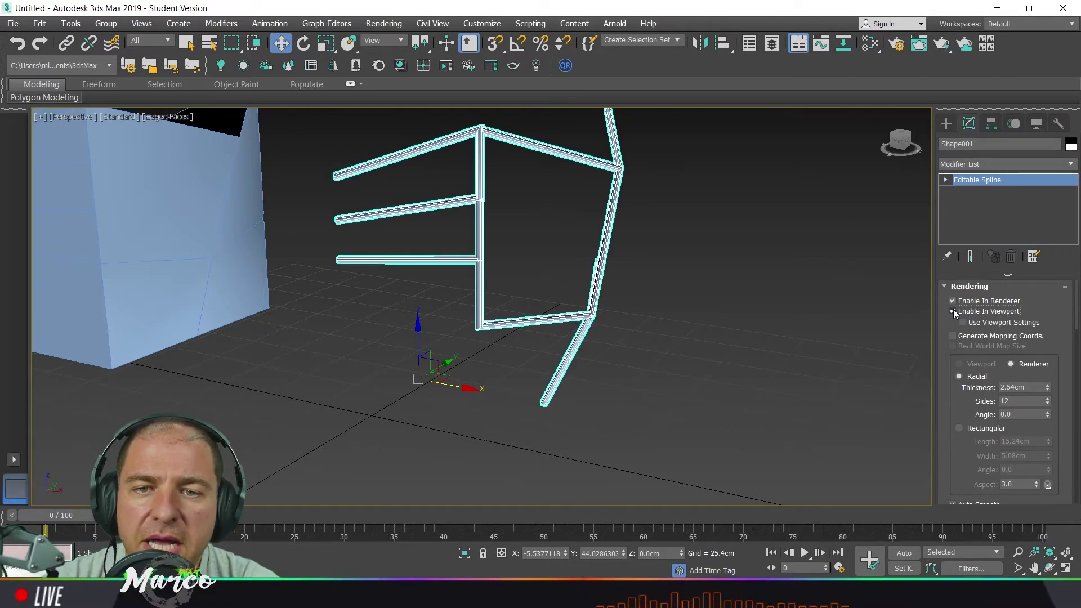
left_click_drag(1050, 387, 1046, 451)
- Delete all objects remaining in the scene
left_click(841, 365)
scroll(647, 324, "down", 4)
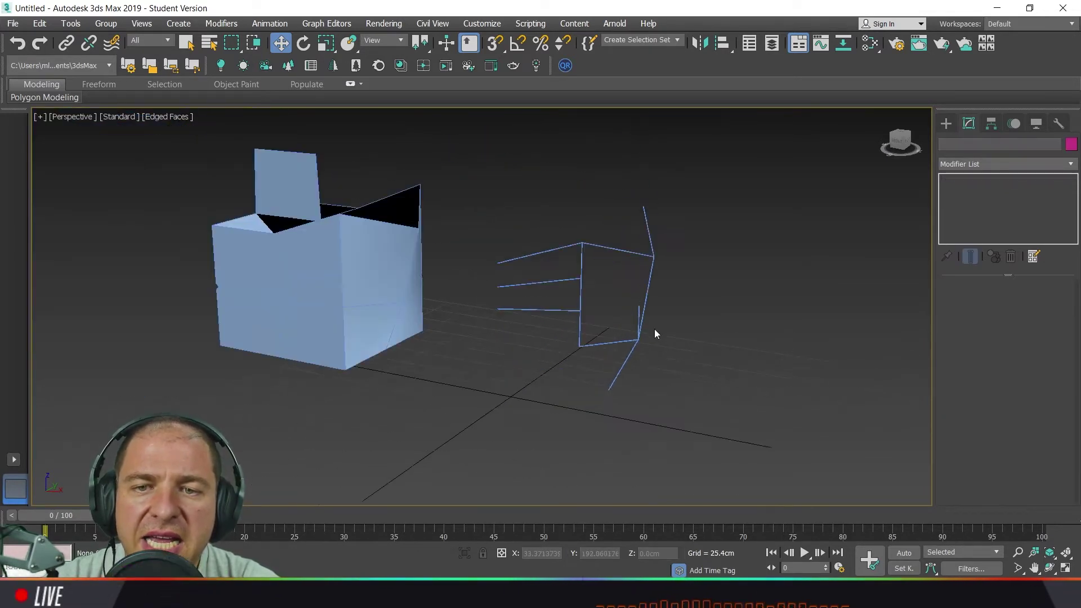
mouse_move(646, 253)
middle_mouse_down("alt")
mouse_move(534, 244)
mouse_move(617, 278)
mouse_move(669, 248)
mouse_move(631, 252)
middle_mouse_up("alt")
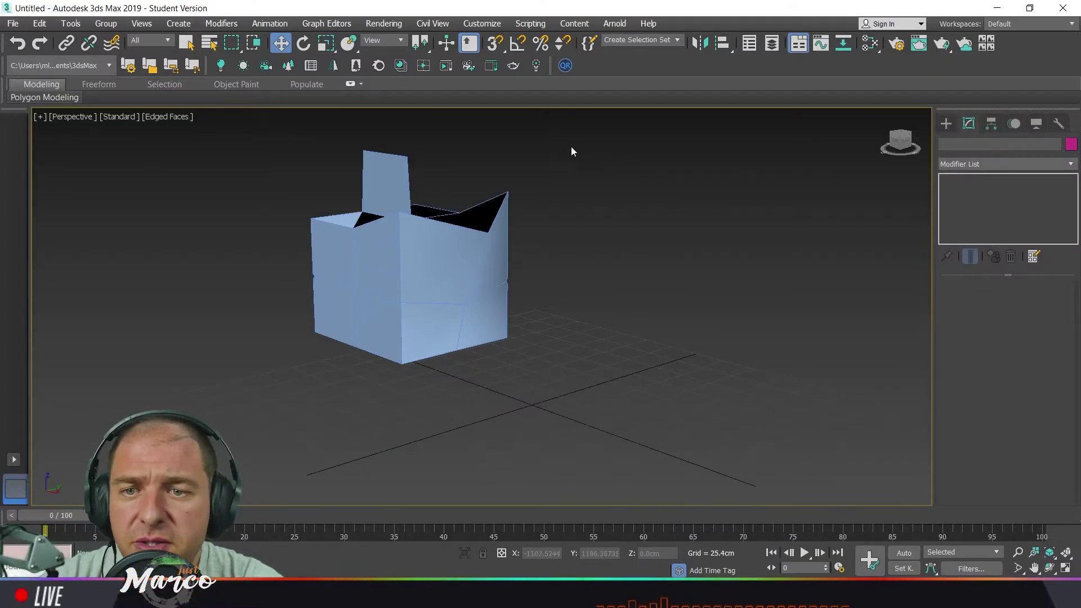
left_click_drag(571, 150, 323, 344)
key("Delete")
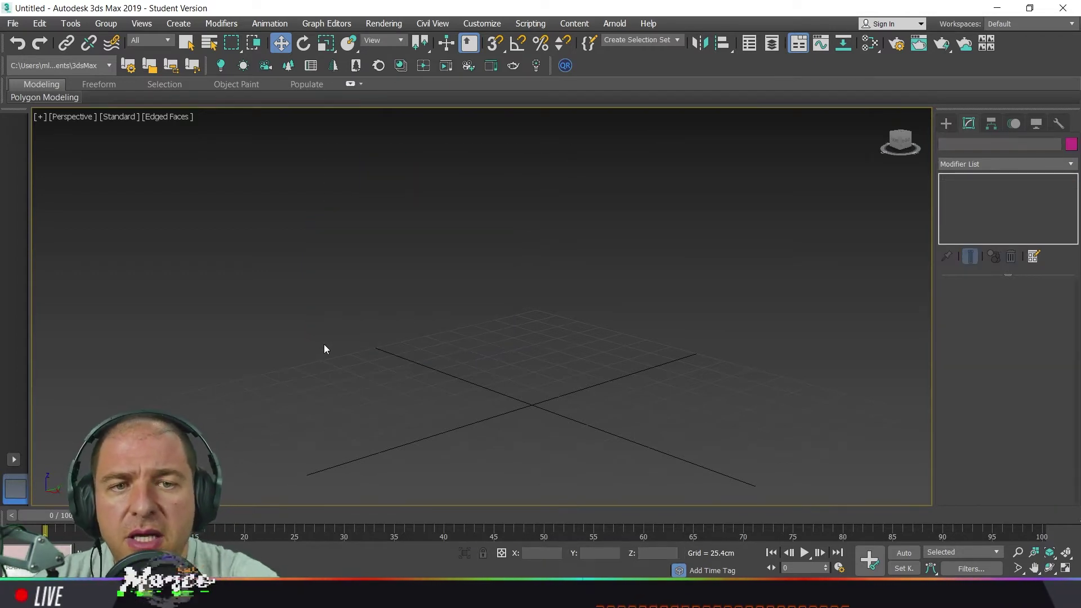
- Create a box of about 119 × 121 × 124 cm at the grid's centre, with 2 segments in each direction
left_click(946, 124)
left_click(976, 204)
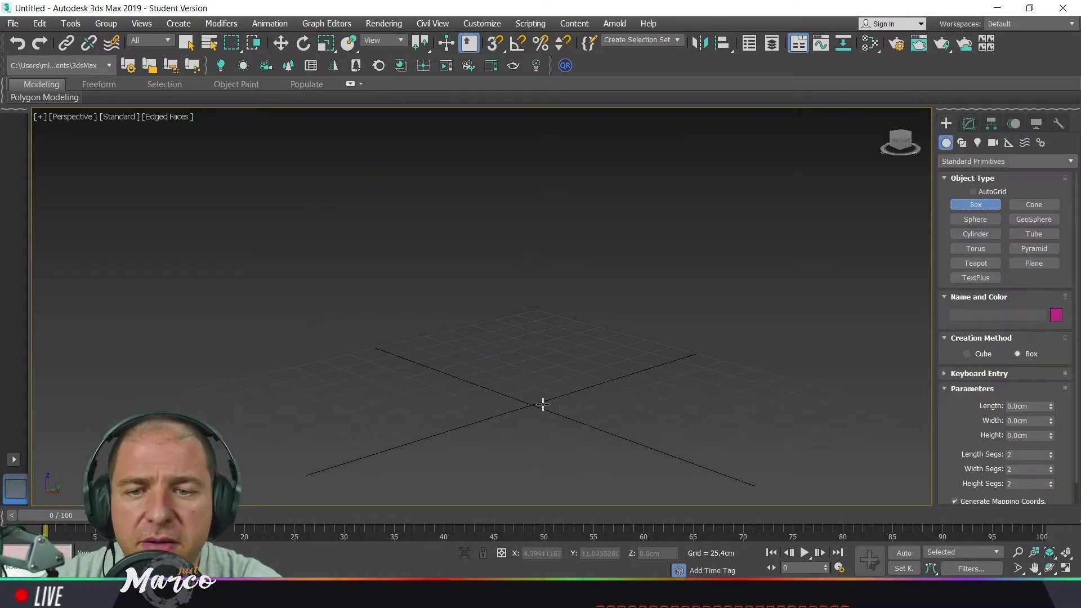
left_click_drag(542, 405, 556, 462)
left_click(578, 291)
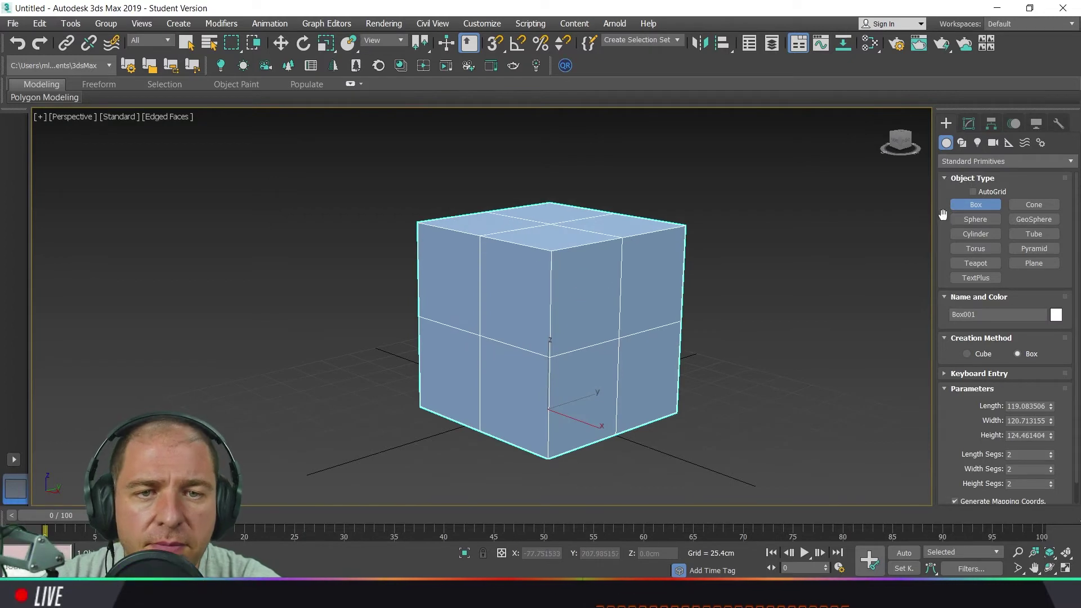
- Add an Edit Poly modifier to the segmented box and switch to border editing
left_click(978, 128)
left_click(1070, 165)
left_click_drag(1074, 215, 1075, 311)
left_click(1032, 307)
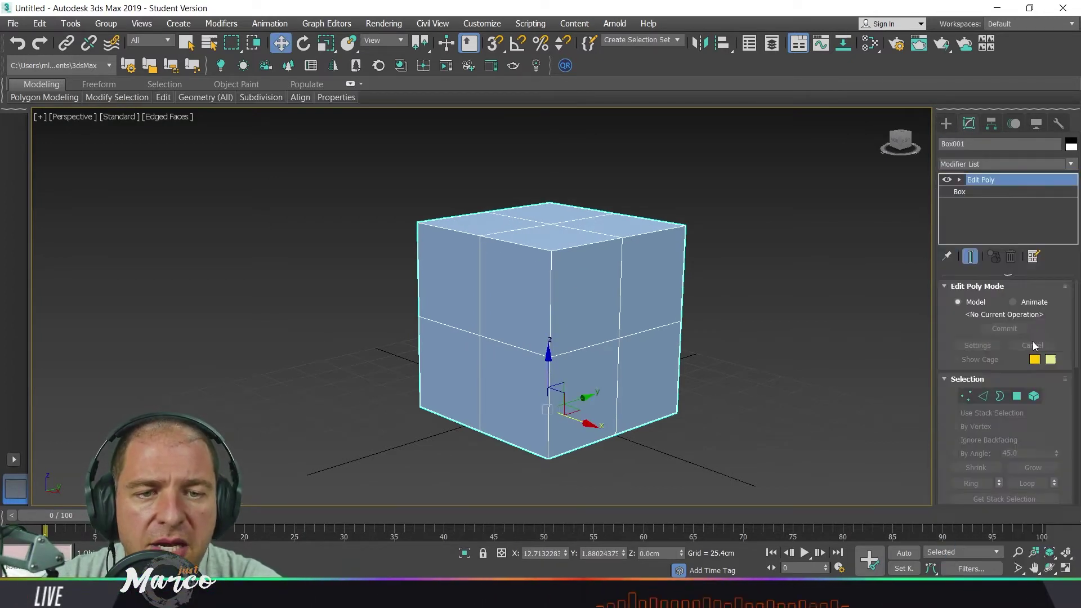
left_click(1000, 397)
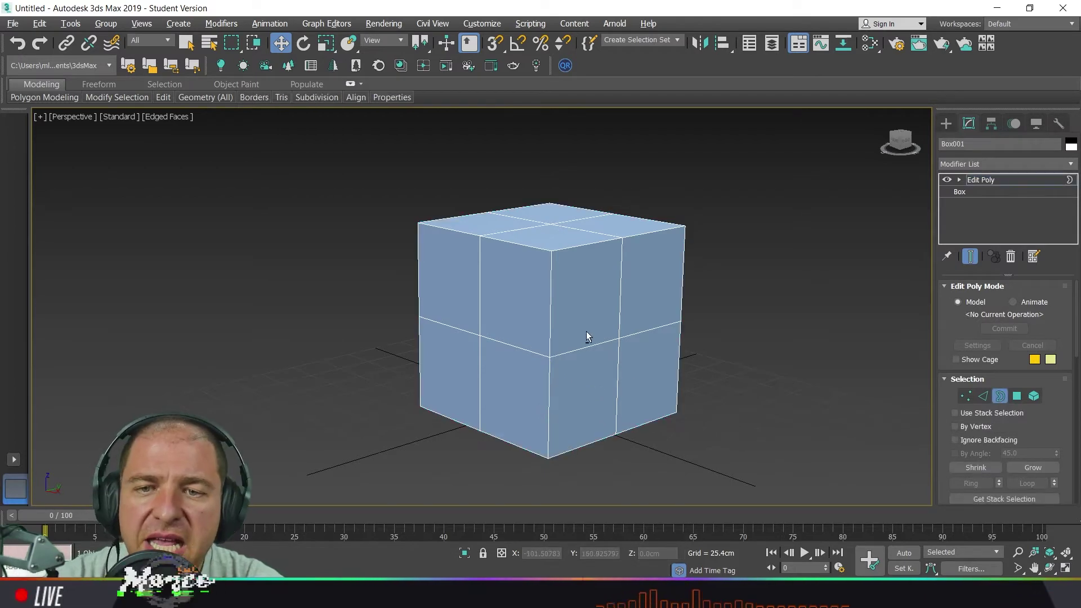
- Try to select borders on the closed box with a selection region across the whole object
middle_click_drag(587, 333, 714, 188, "alt")
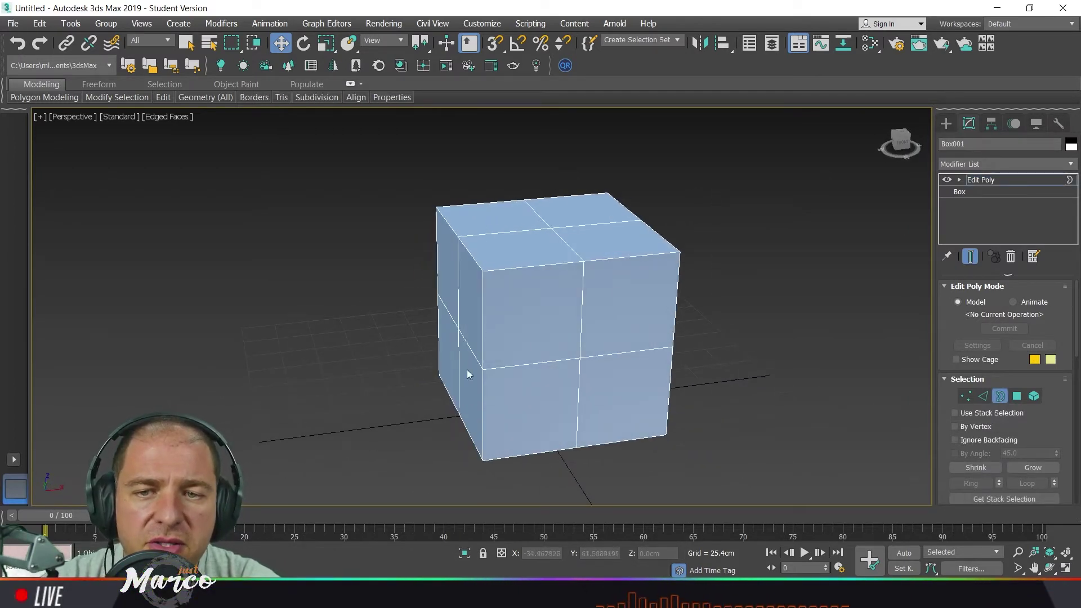
left_click_drag(754, 219, 420, 454)
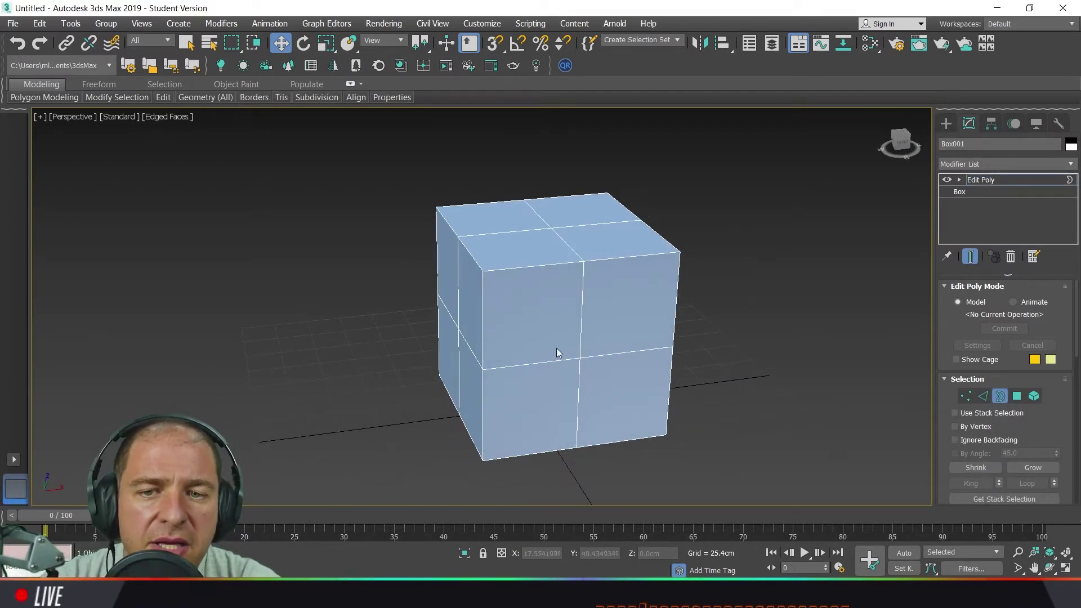
middle_click_drag(677, 265, 634, 227)
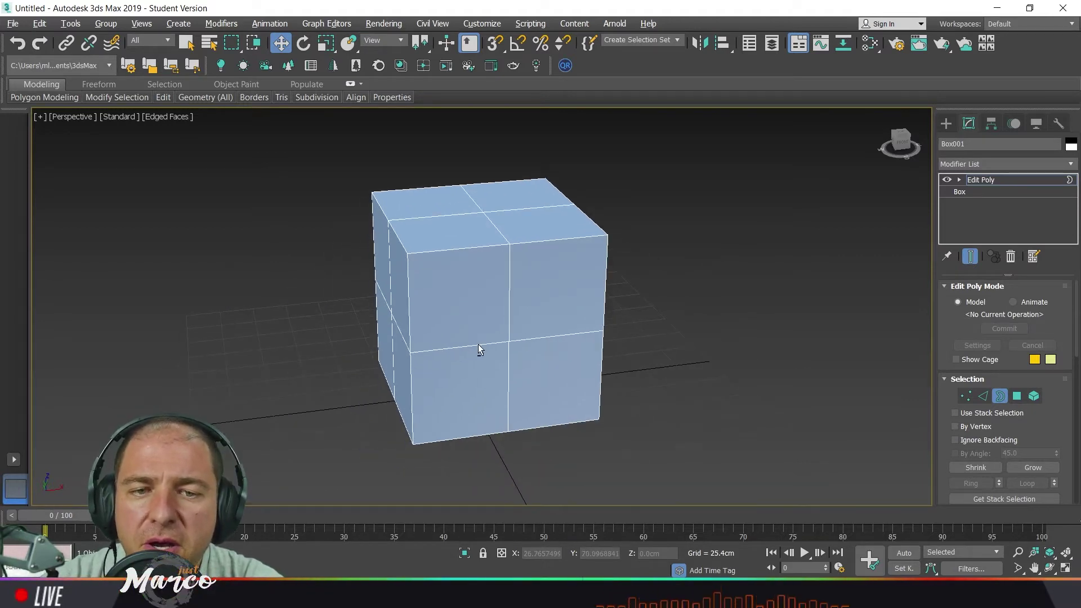
middle_click_drag(478, 344, 511, 326, "alt")
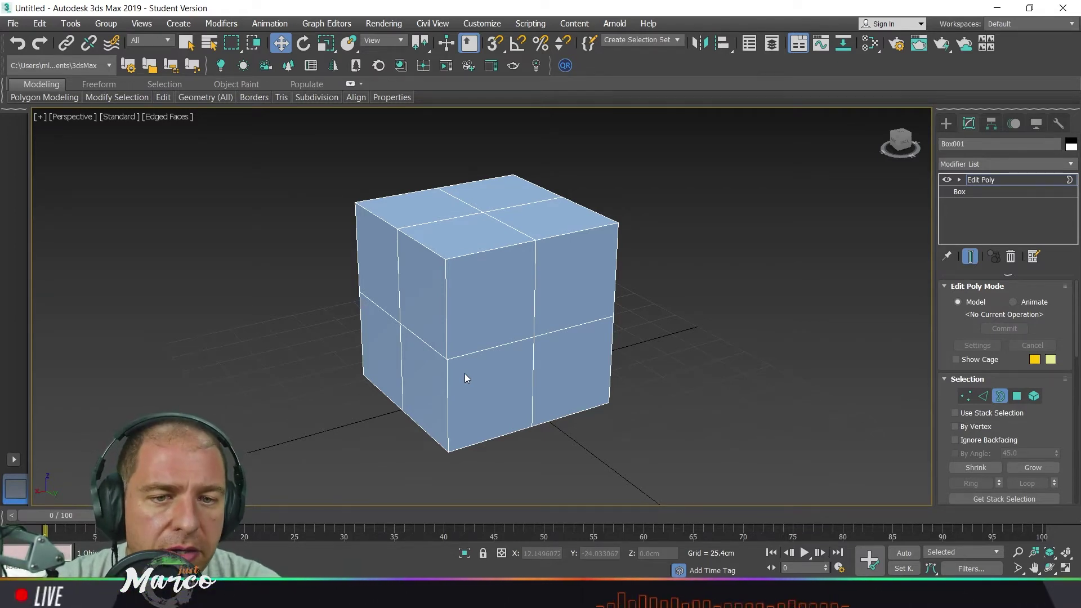
- Switch to polygon editing and delete the upper polygon beside the front corner on the box's side face
left_click(1002, 396)
left_click(1018, 396)
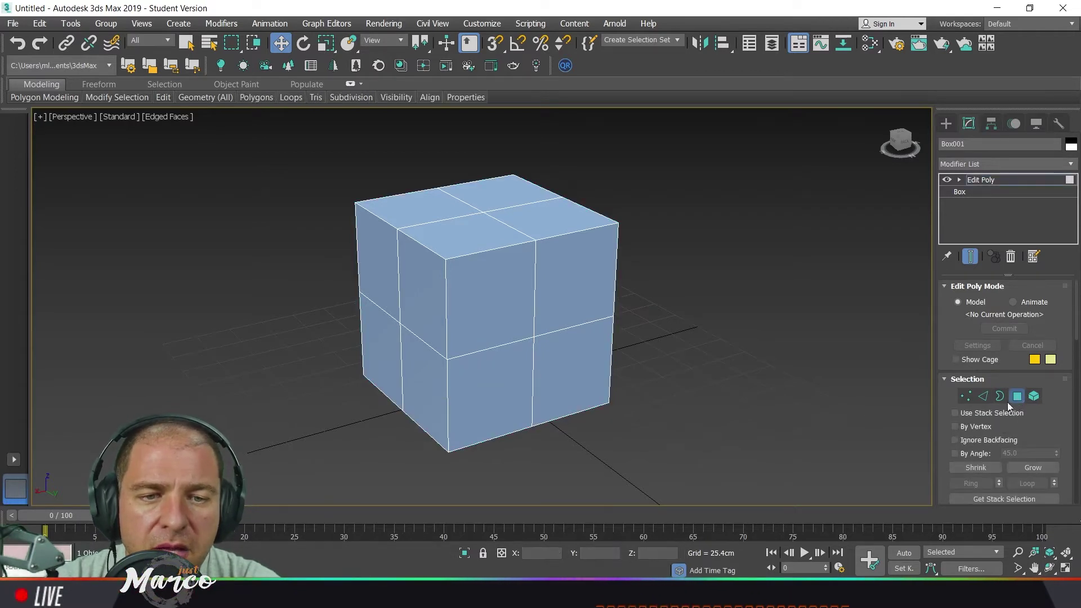
left_click(487, 295)
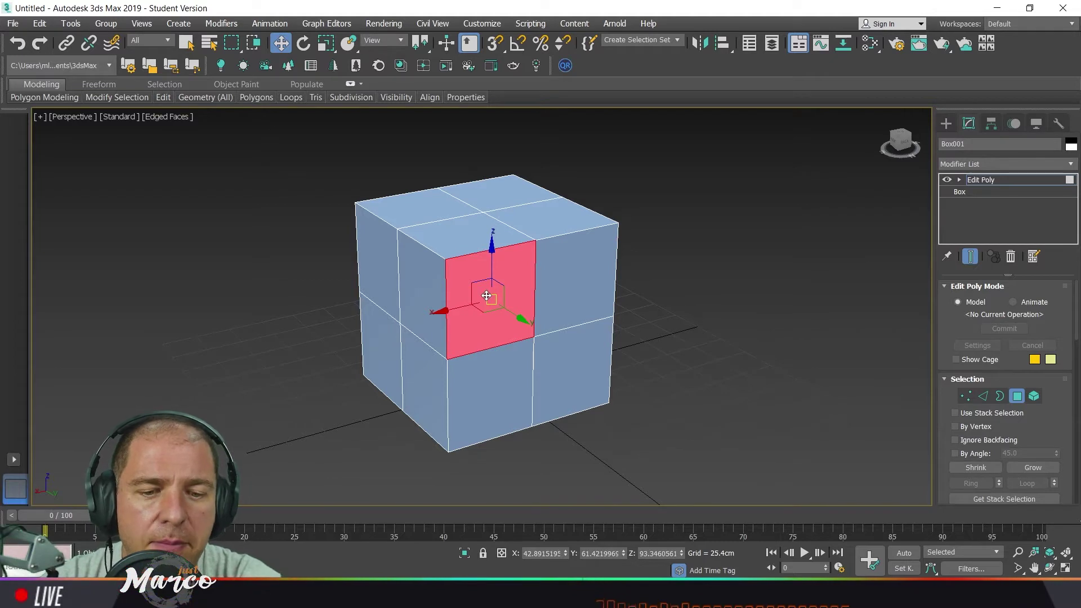
key("Delete")
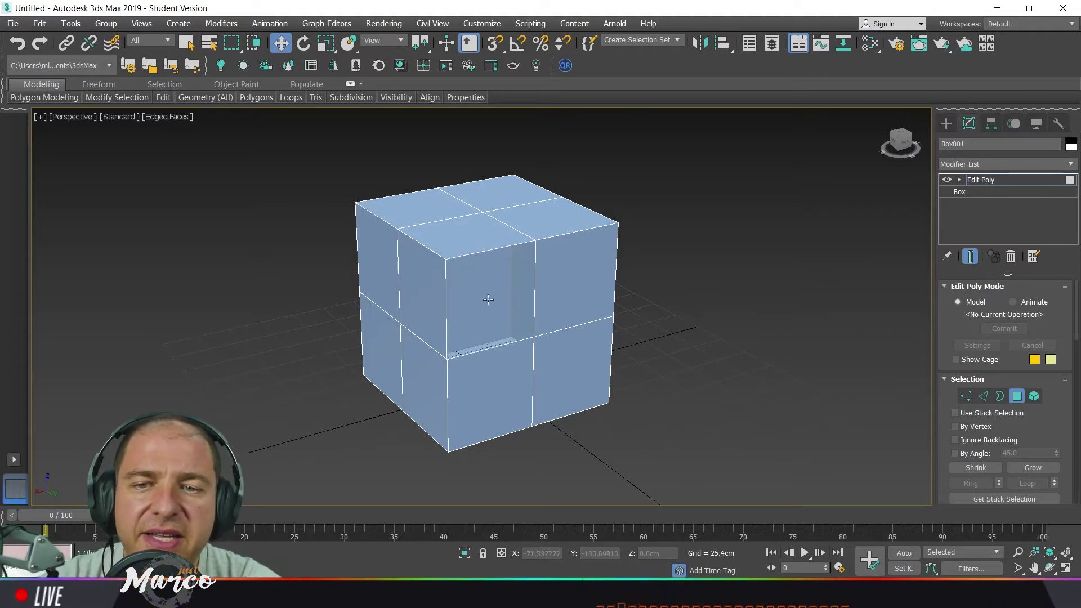
middle_click_drag(573, 340, 570, 369, "alt")
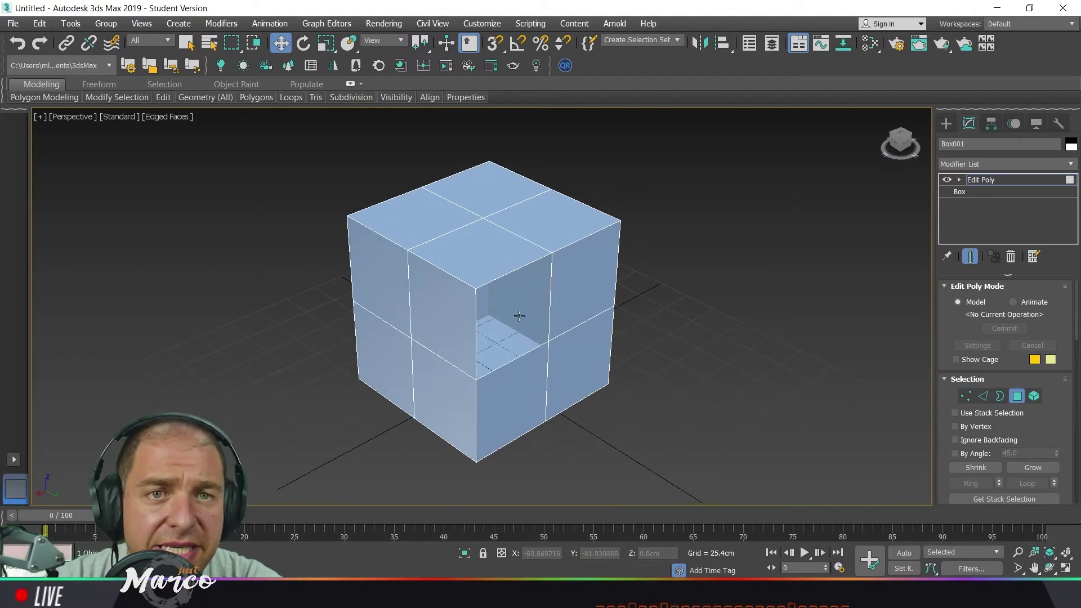
scroll(519, 316, "up", 3)
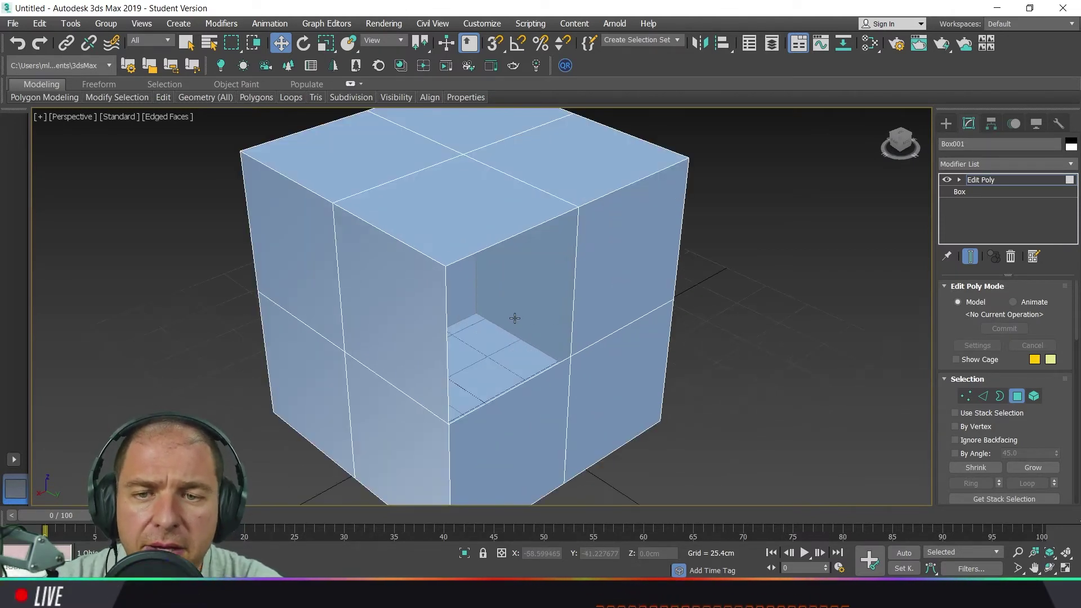
- Select the border around the side opening and close it with Cap
left_click(1000, 396)
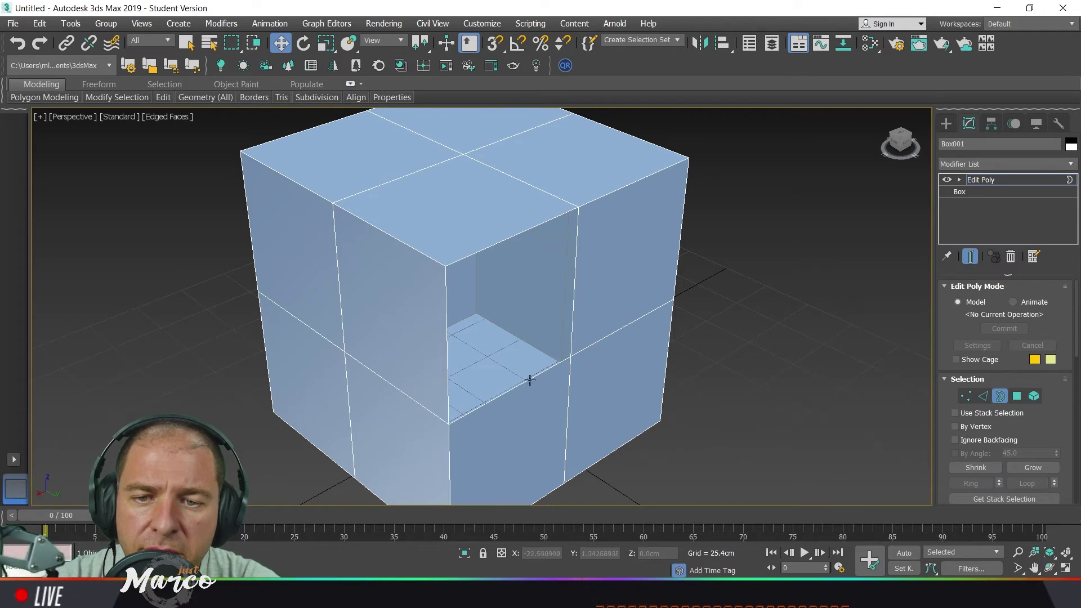
left_click(538, 225)
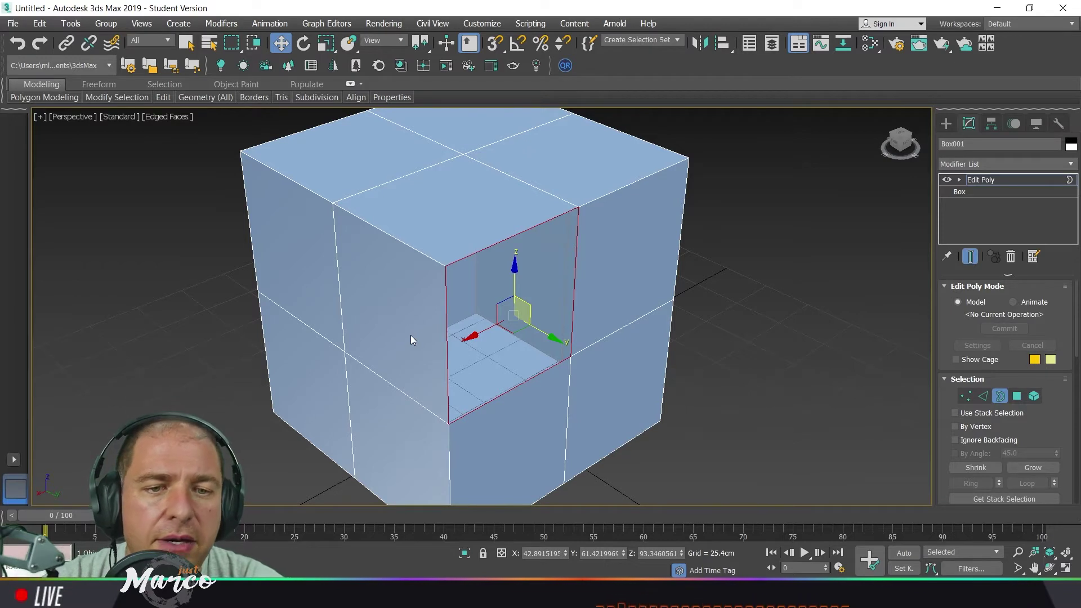
left_click_drag(1053, 431, 1058, 204)
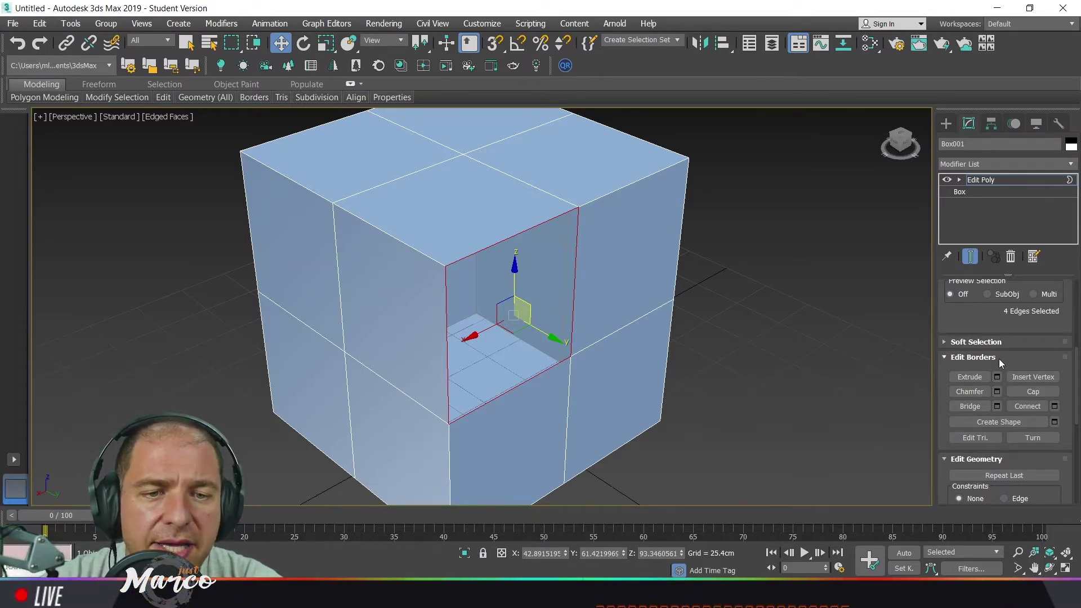
left_click(1034, 391)
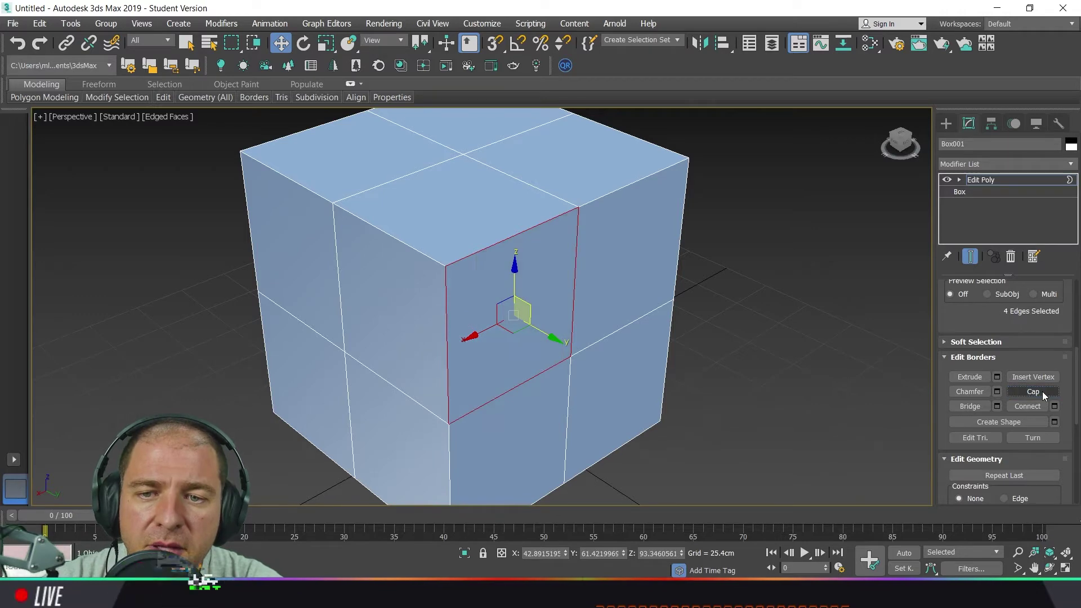
mouse_move(714, 347)
middle_mouse_down("alt")
mouse_move(647, 350)
mouse_move(600, 329)
mouse_move(687, 350)
mouse_move(734, 336)
mouse_move(705, 355)
mouse_move(641, 346)
mouse_move(708, 344)
middle_mouse_up("alt")
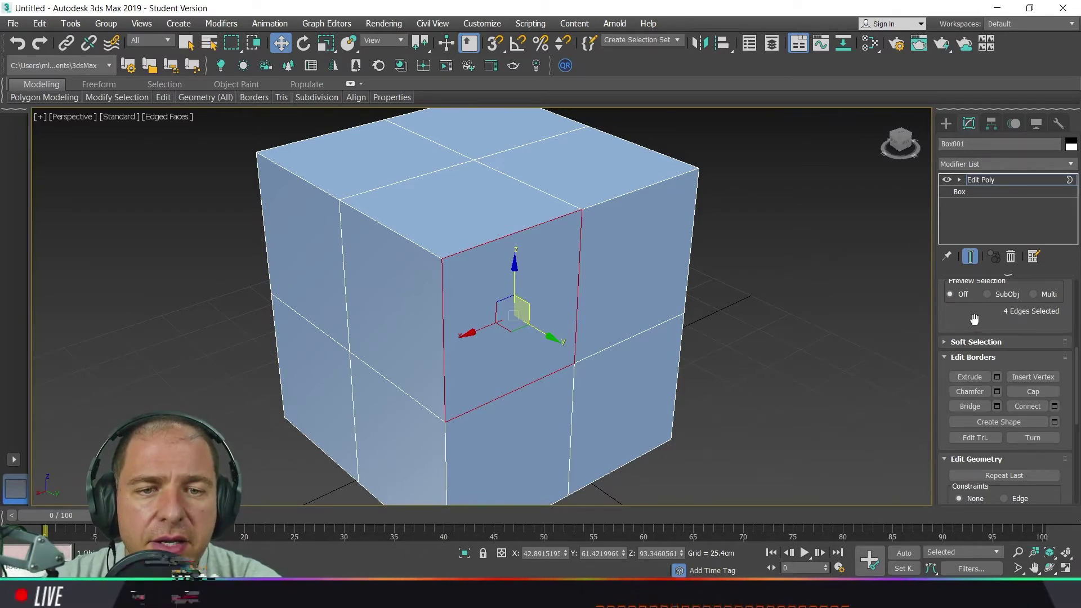
- Return to polygon editing and delete the top face's polygon nearest the front corner
scroll(1008, 388, "up", 5)
left_click(1017, 396)
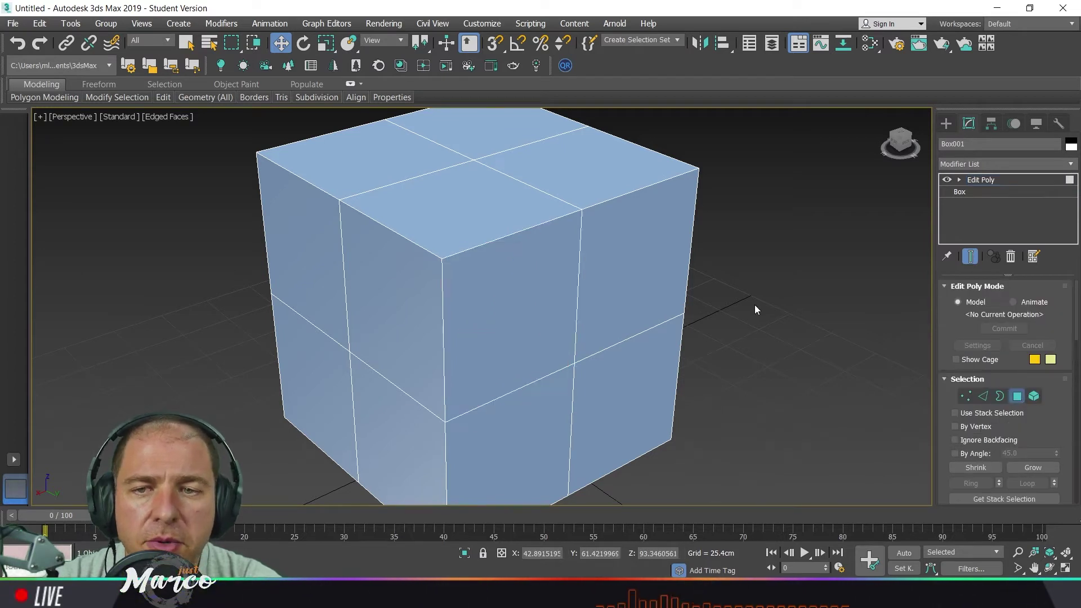
left_click(427, 228)
key("Delete")
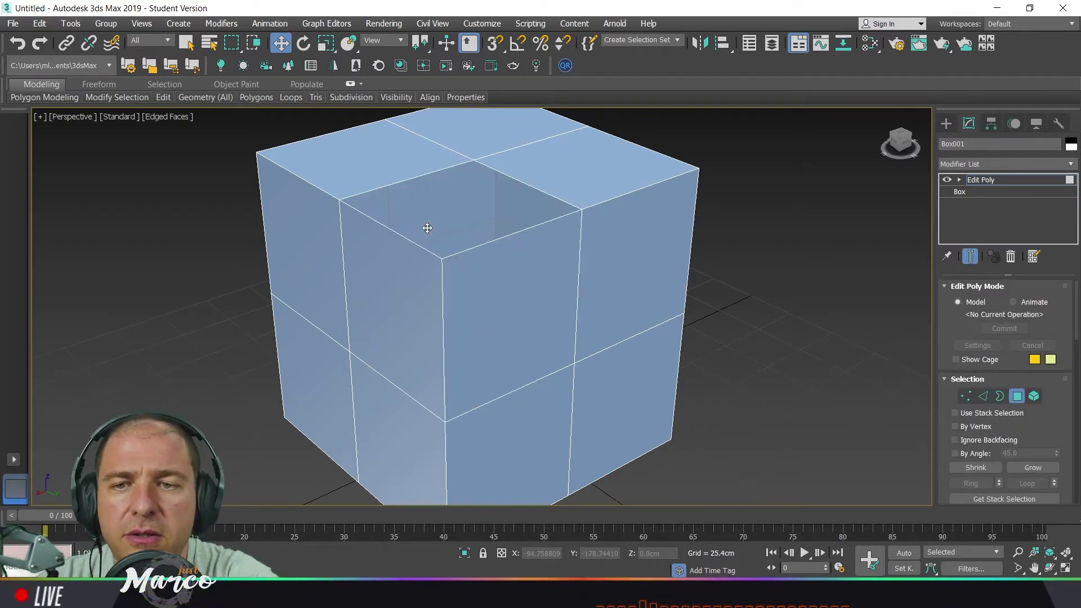
- Switch to border editing and select the border of the opening in the top face
left_click(1000, 396)
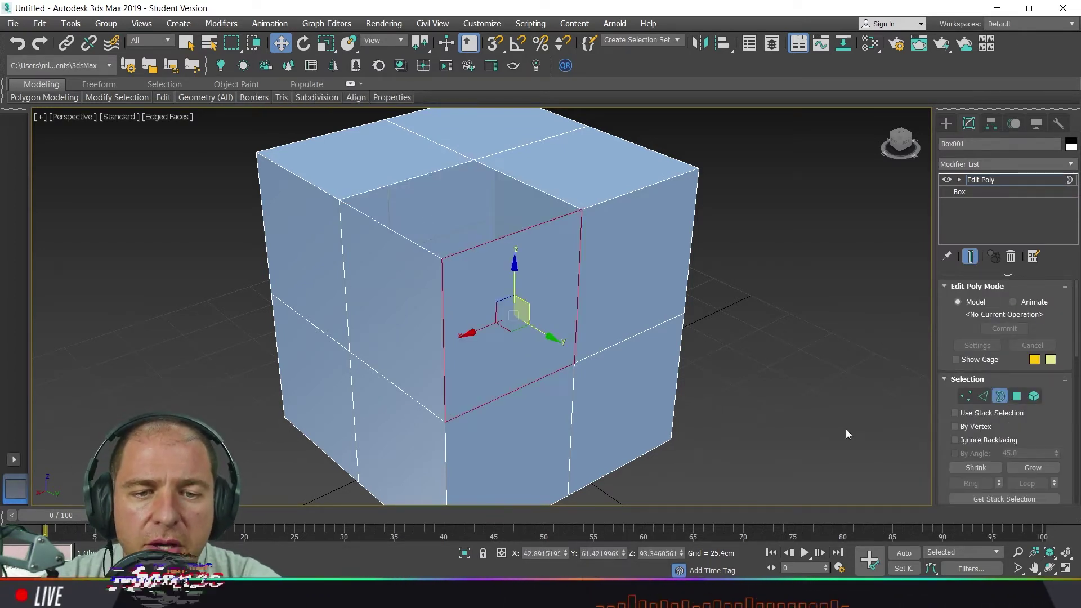
middle_click_drag(845, 437, 732, 338, "alt")
scroll(1061, 443, "down", 5)
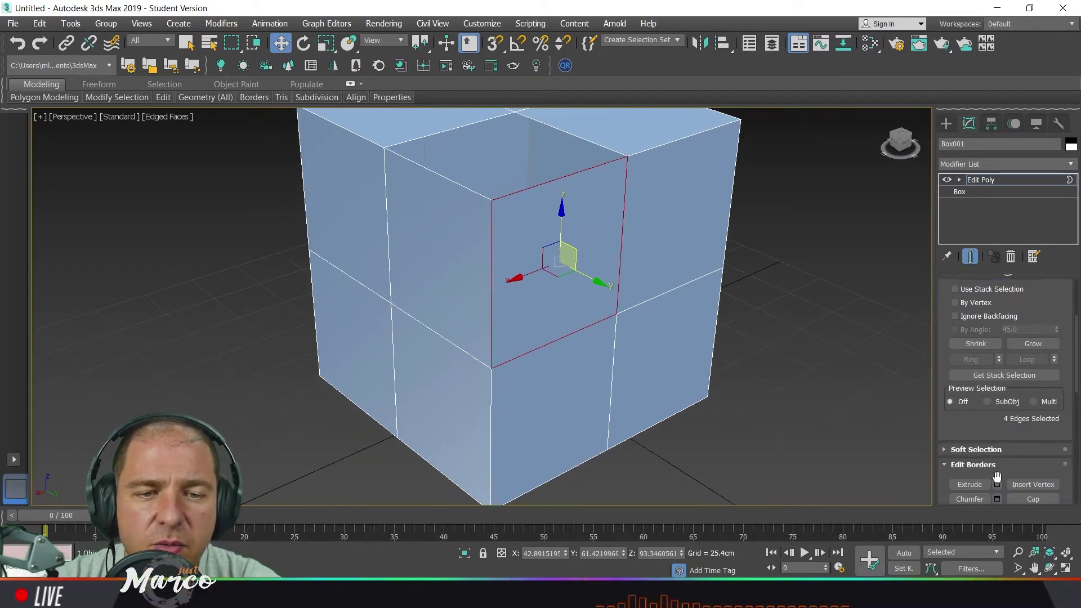
middle_click_drag(556, 237, 582, 292)
left_click(469, 233)
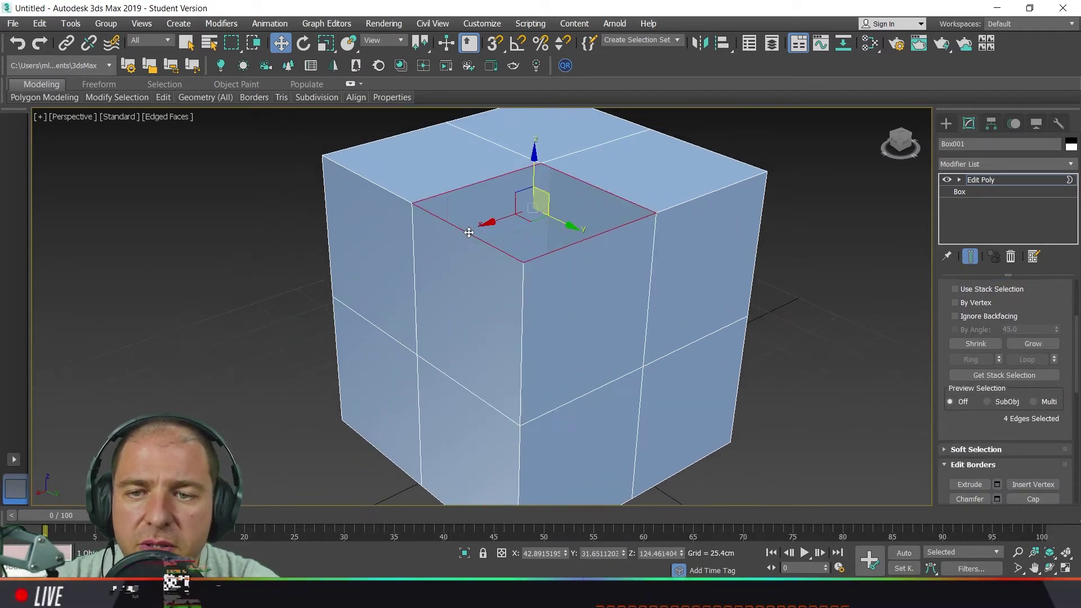
- Extrude the top opening's border with a height of about 23.19 cm and a width of about 18.45 cm
left_click(999, 486)
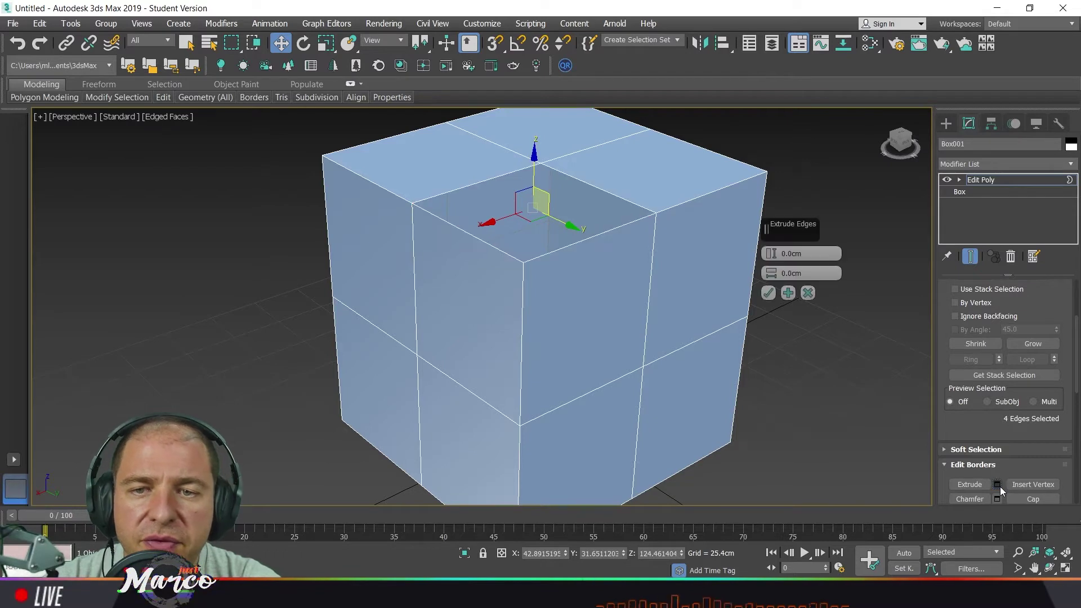
middle_click_drag(563, 239, 552, 280)
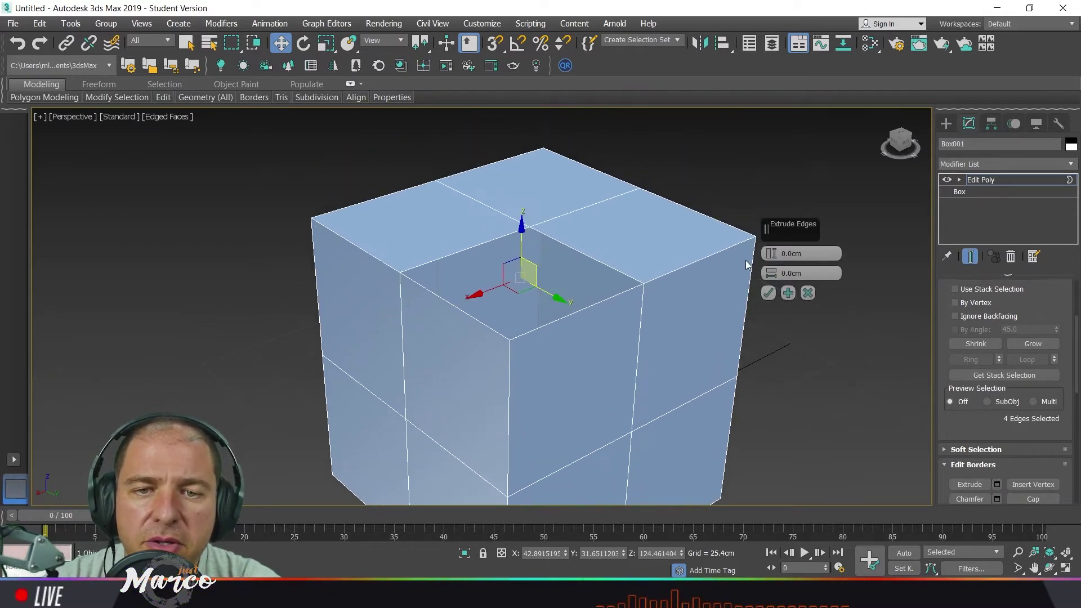
left_click_drag(770, 254, 778, 201)
middle_click_drag(584, 326, 867, 308, "alt")
left_click_drag(771, 274, 782, 236)
middle_click_drag(709, 315, 575, 379, "alt")
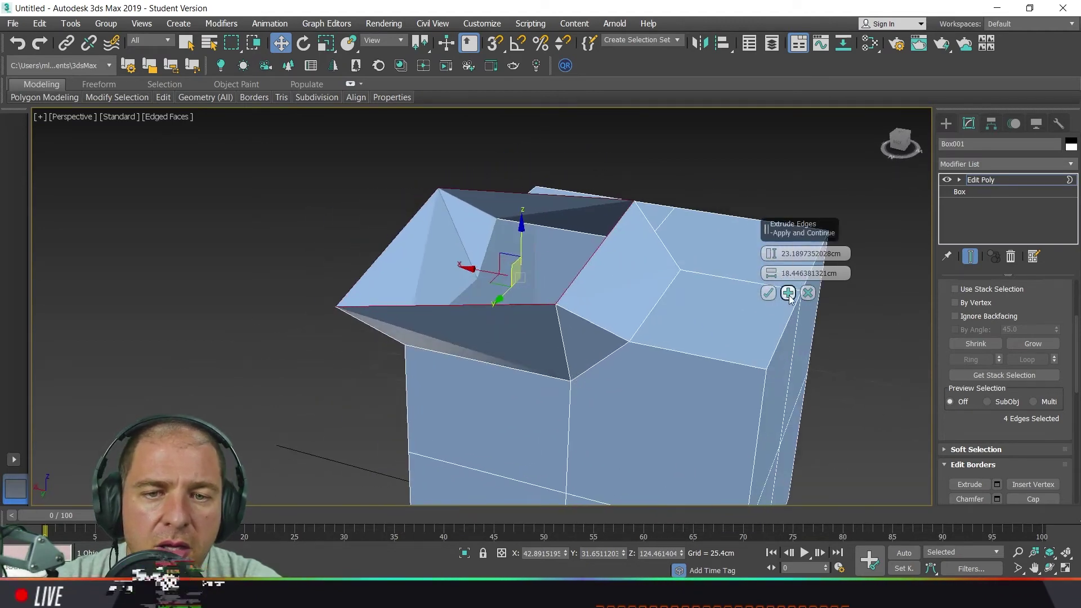
left_click(773, 293)
- Leave border editing and delete the box from the scene
left_click_drag(987, 430, 983, 332)
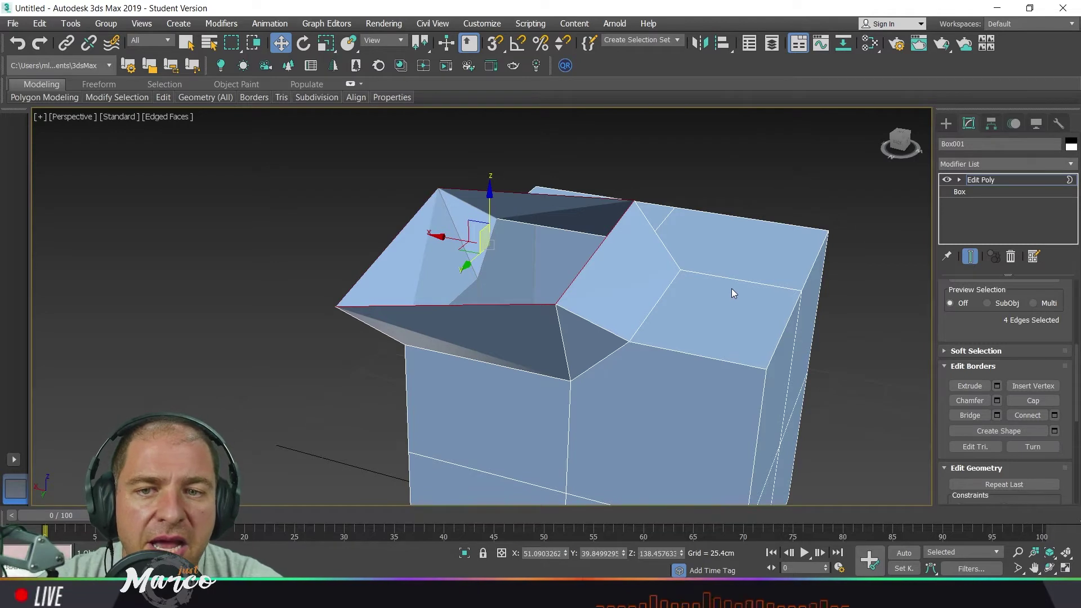
left_click(1020, 181)
scroll(755, 304, "down", 5)
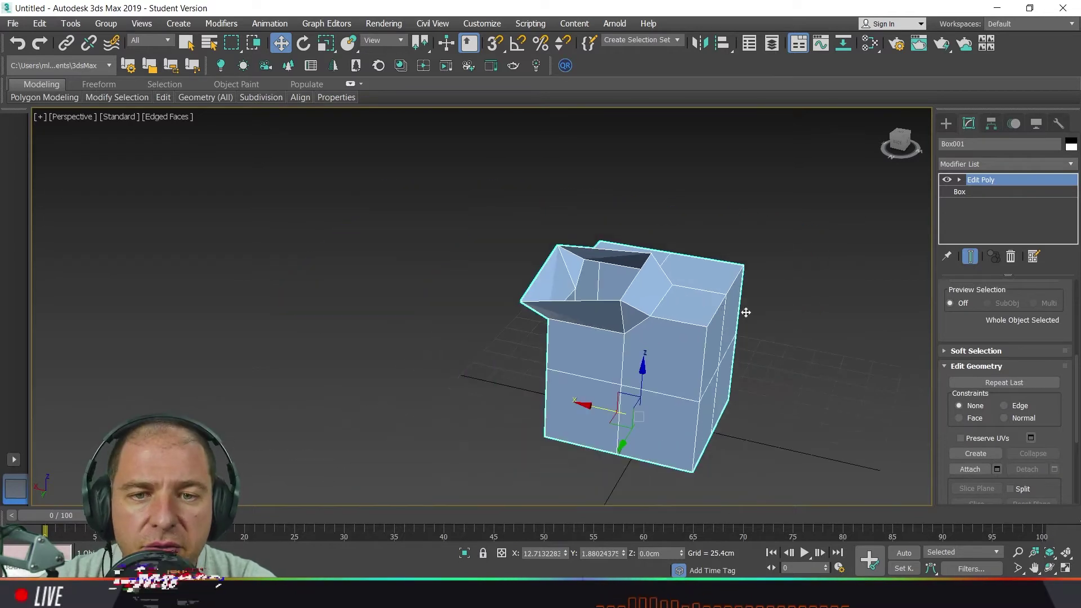
left_click_drag(813, 194, 671, 381)
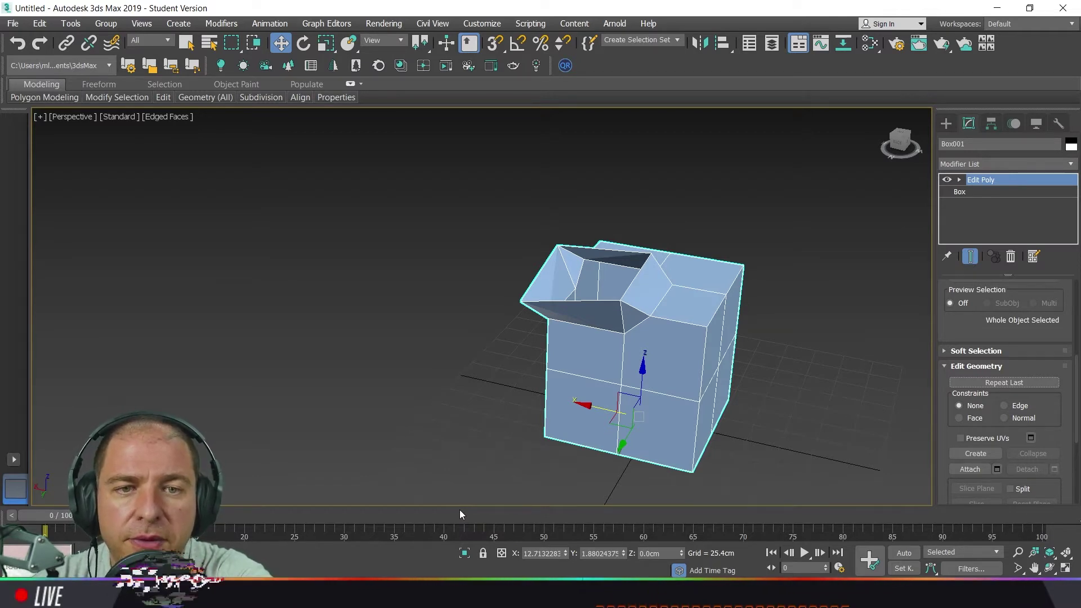
key("Delete")
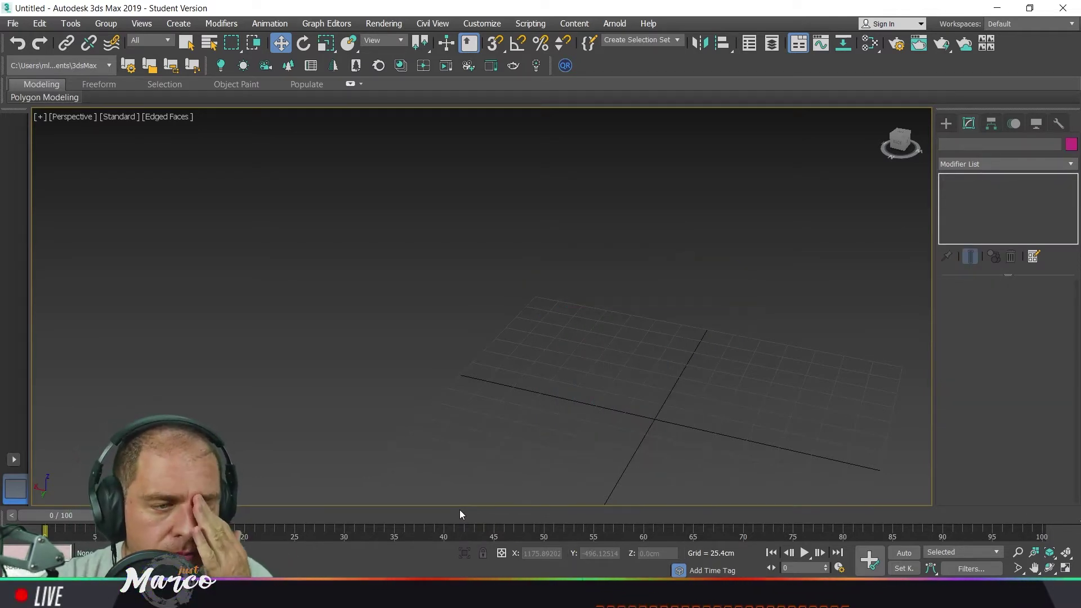
- Start a spline line and draw the inner side of a U-shaped outline on the grid, with extra points along both arms
left_click(943, 125)
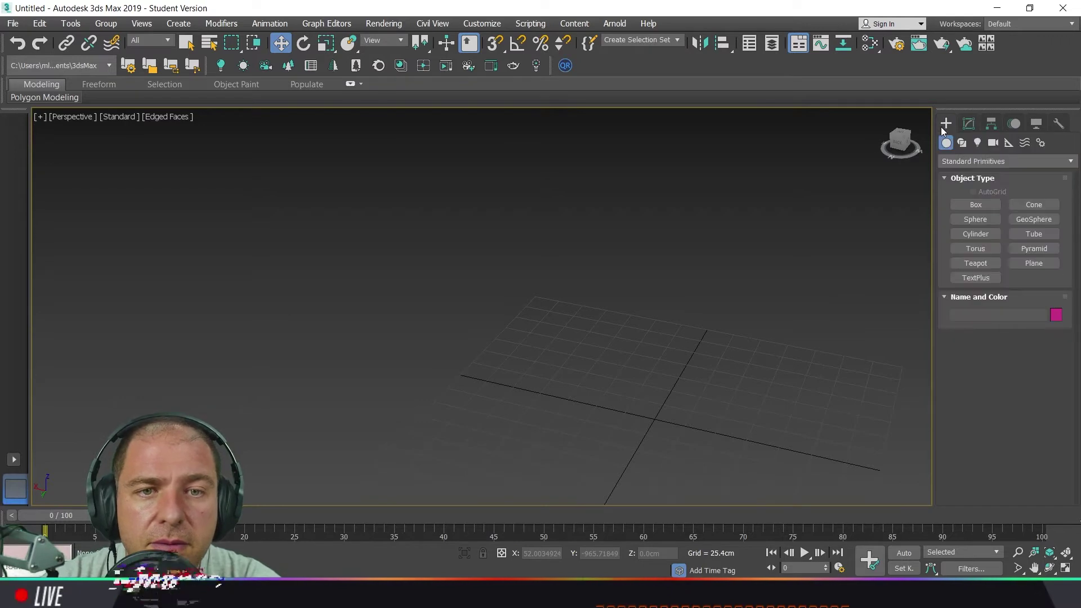
left_click(962, 142)
left_click(975, 216)
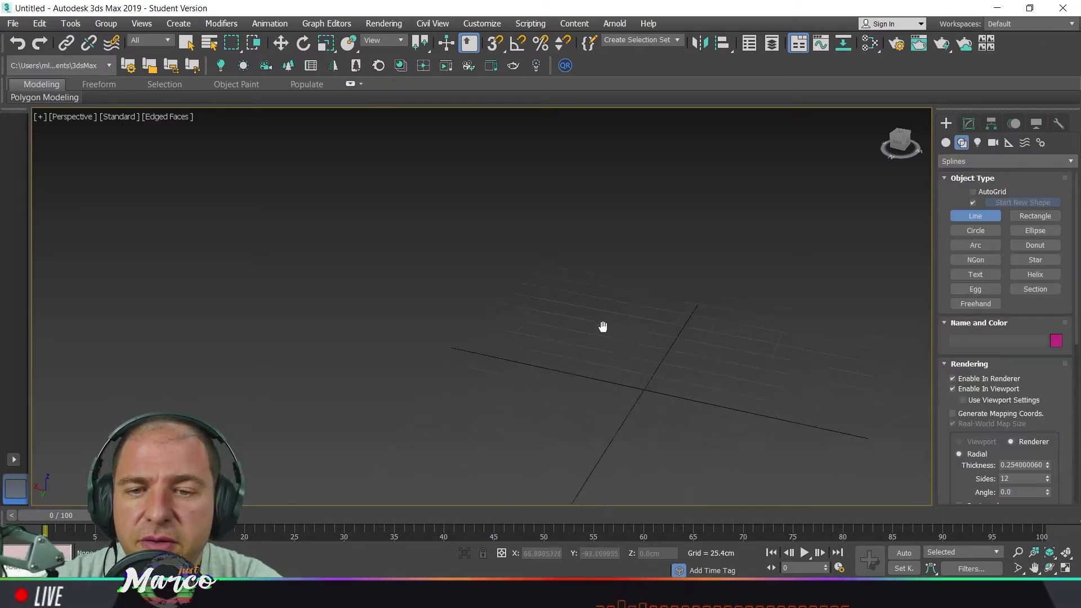
middle_click_drag(603, 326, 580, 307)
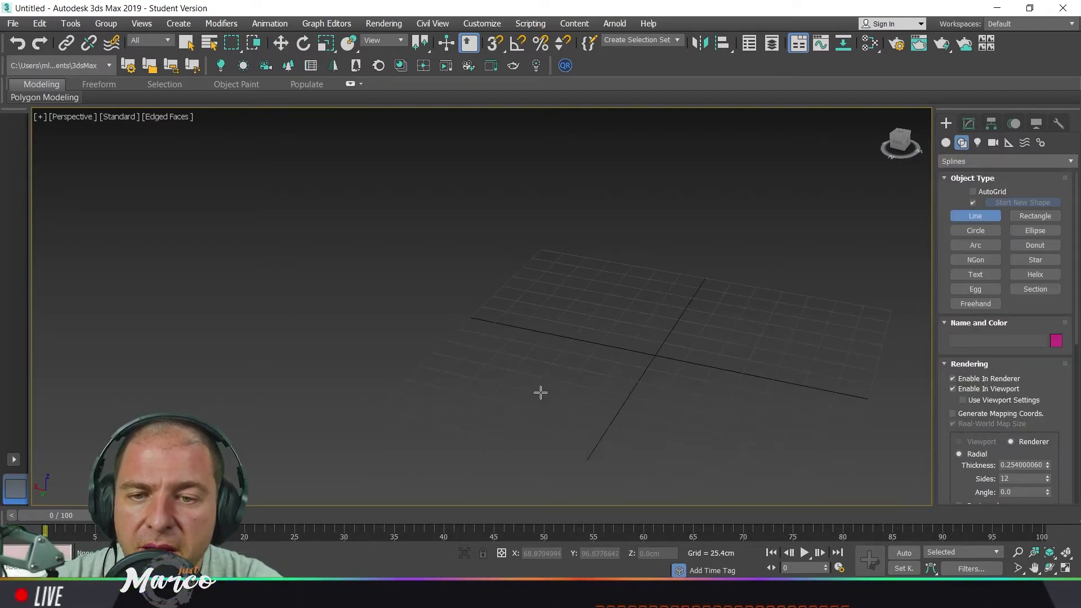
left_click(540, 394)
left_click(572, 351)
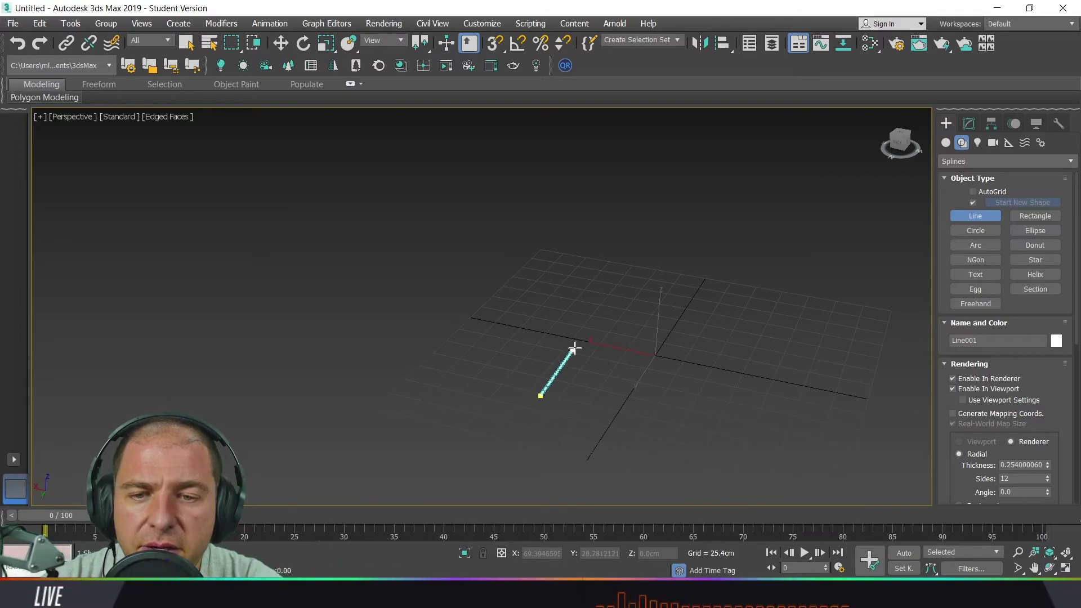
left_click(603, 309)
left_click(787, 343)
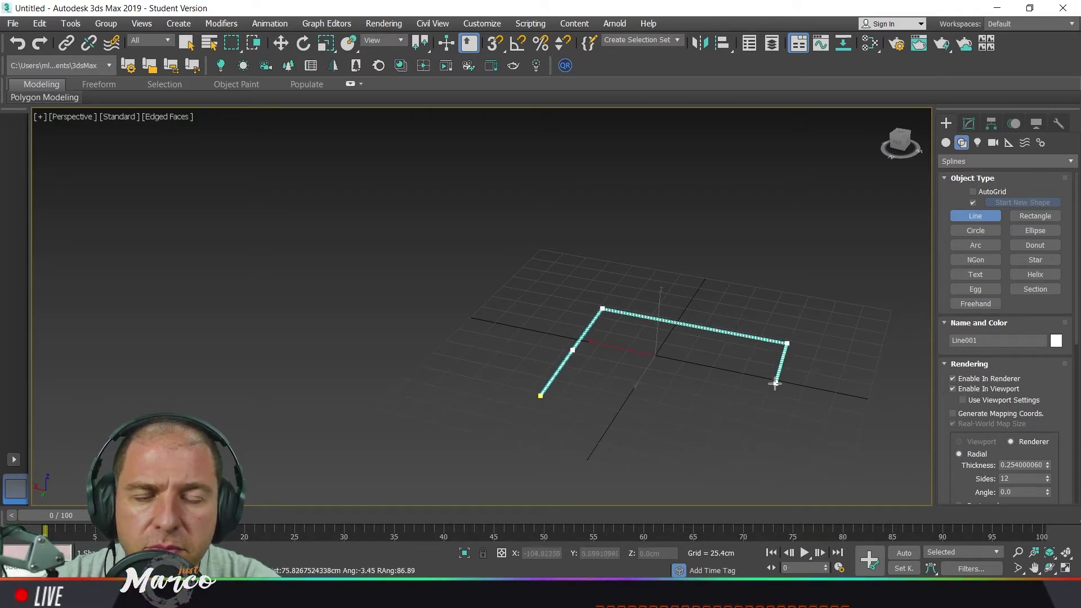
left_click(775, 384)
left_click(755, 438)
left_click(745, 475)
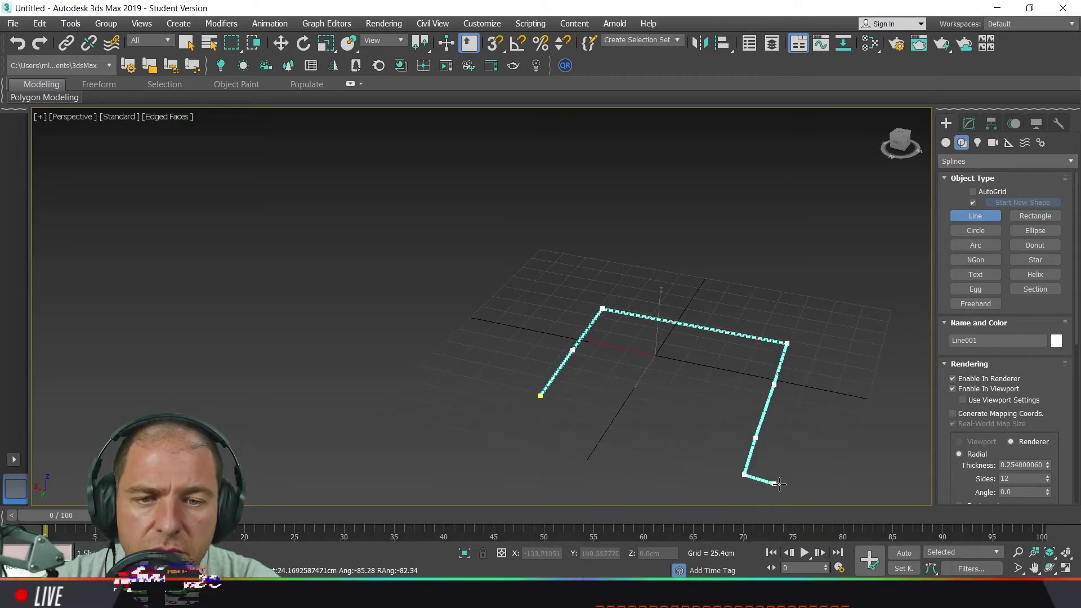
- Draw the end caps and outer side of the U-shaped outline, and close the spline at its first point
left_click(788, 485)
left_click(806, 445)
left_click(850, 328)
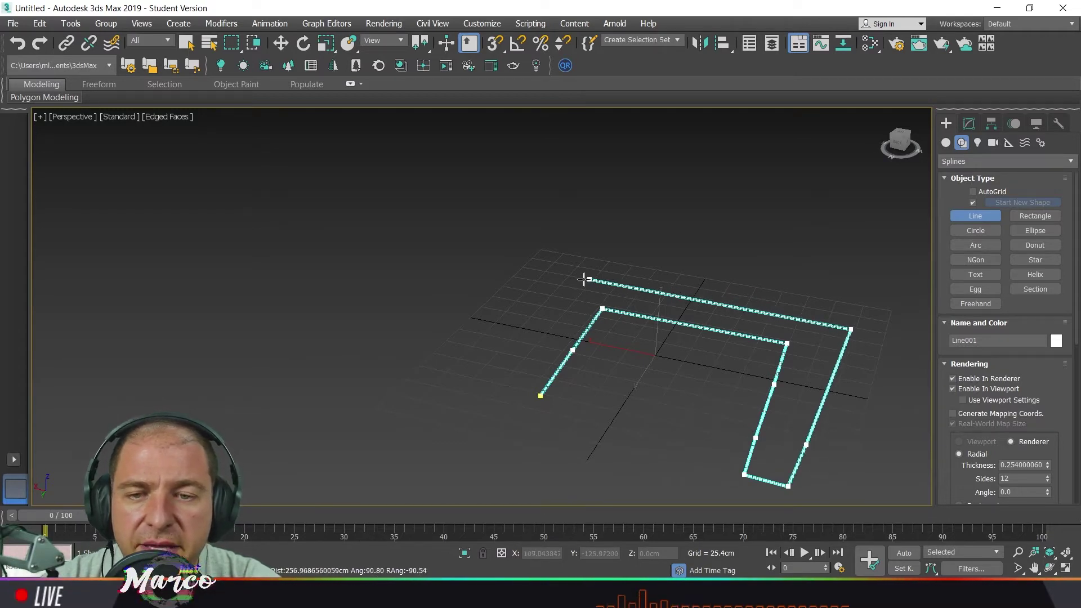
left_click(577, 280)
left_click(529, 345)
left_click(477, 434)
left_click(523, 451)
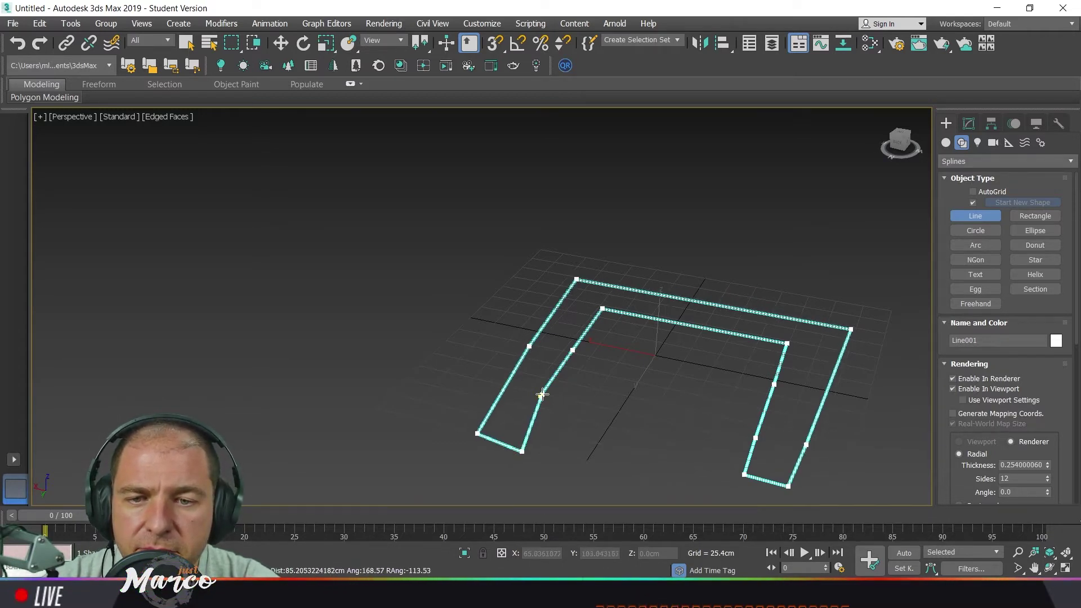
left_click(541, 395)
left_click(518, 343)
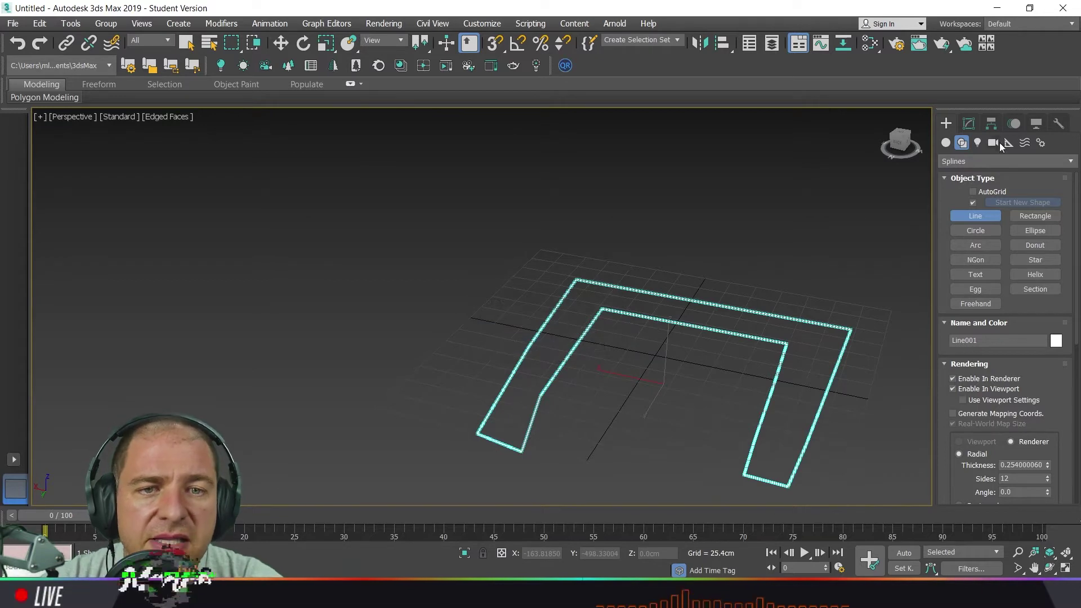
- Add an Extrude modifier to the U-shaped outline and raise its amount to form a solid block
left_click(970, 125)
left_click(1073, 163)
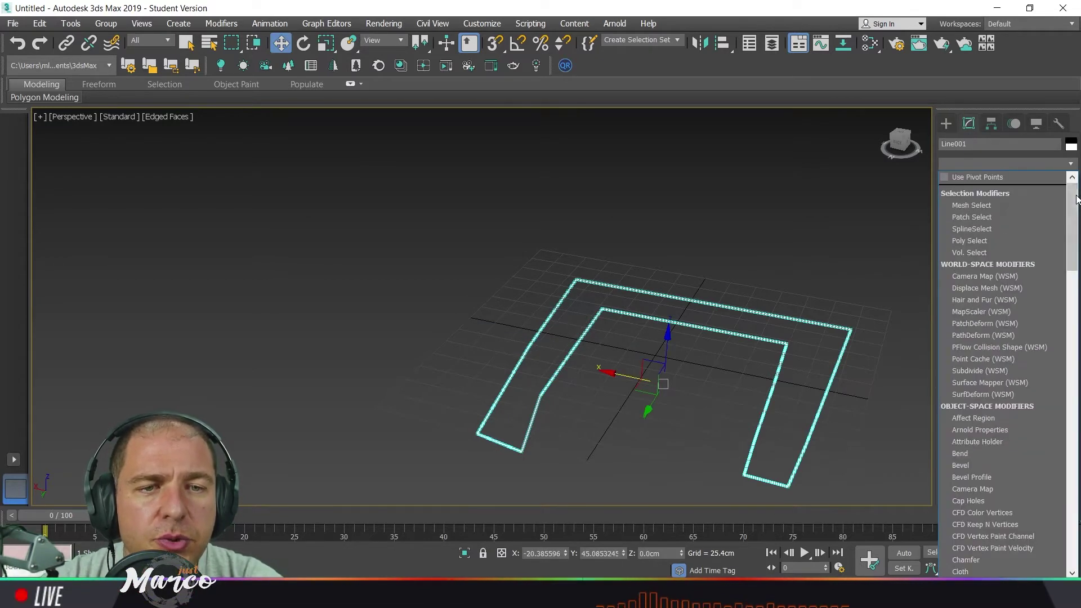
left_click_drag(1074, 204, 1075, 296)
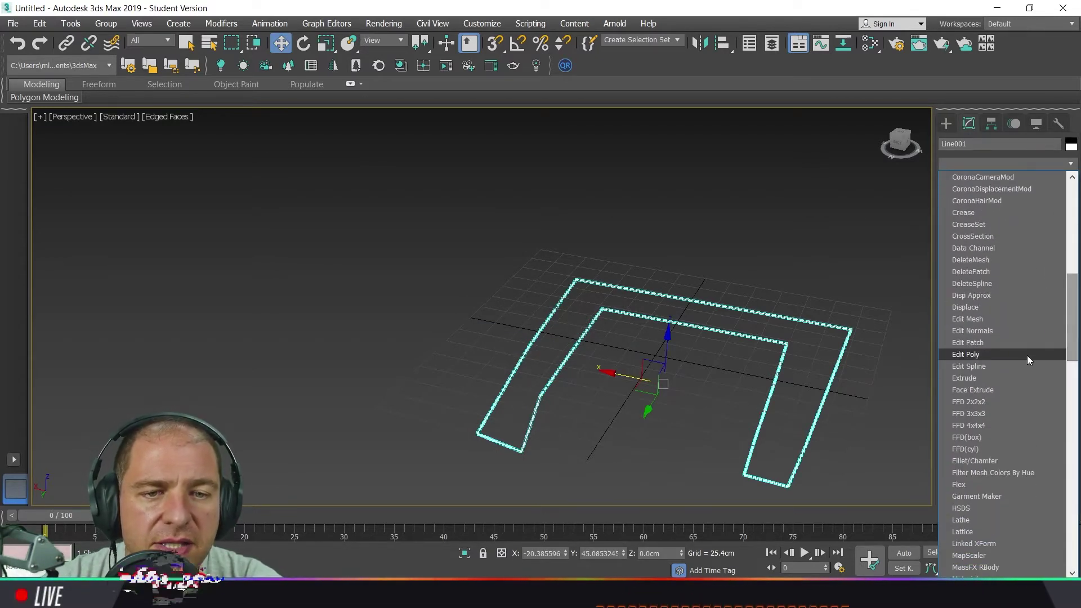
left_click(1027, 379)
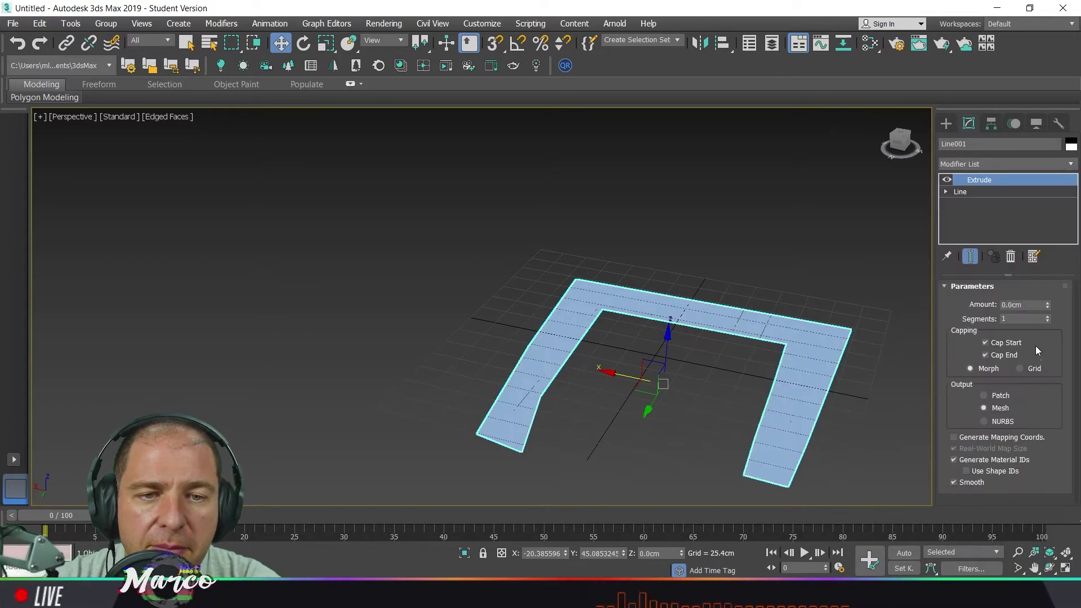
left_click_drag(1049, 305, 1051, 273)
- Add an Edit Poly modifier on top of the extruded U-shape
left_click(1074, 165)
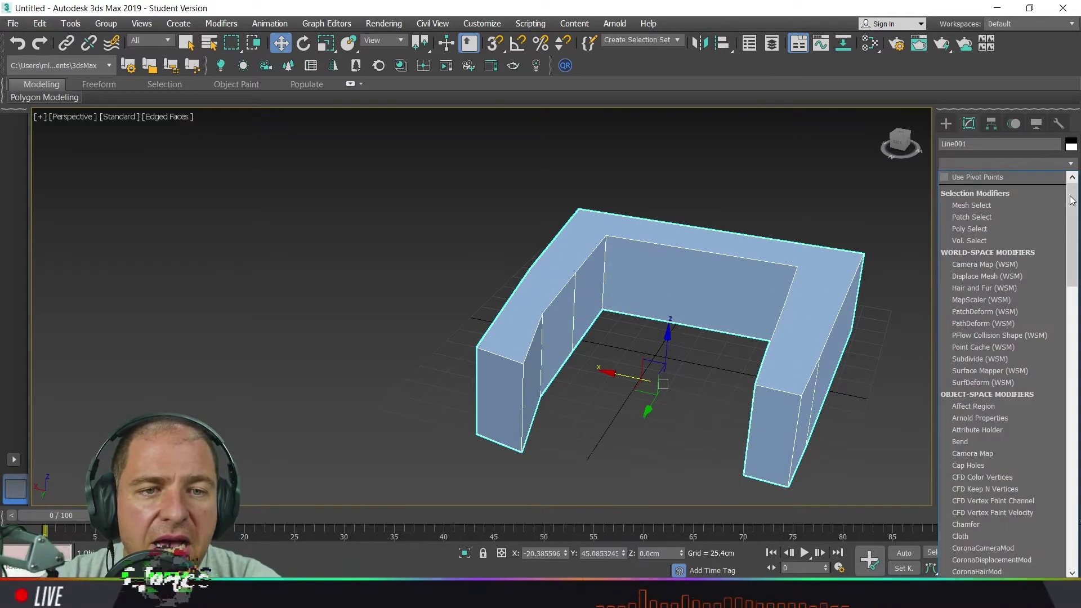
left_click_drag(1076, 206, 1076, 268)
scroll(1044, 332, "down", 2)
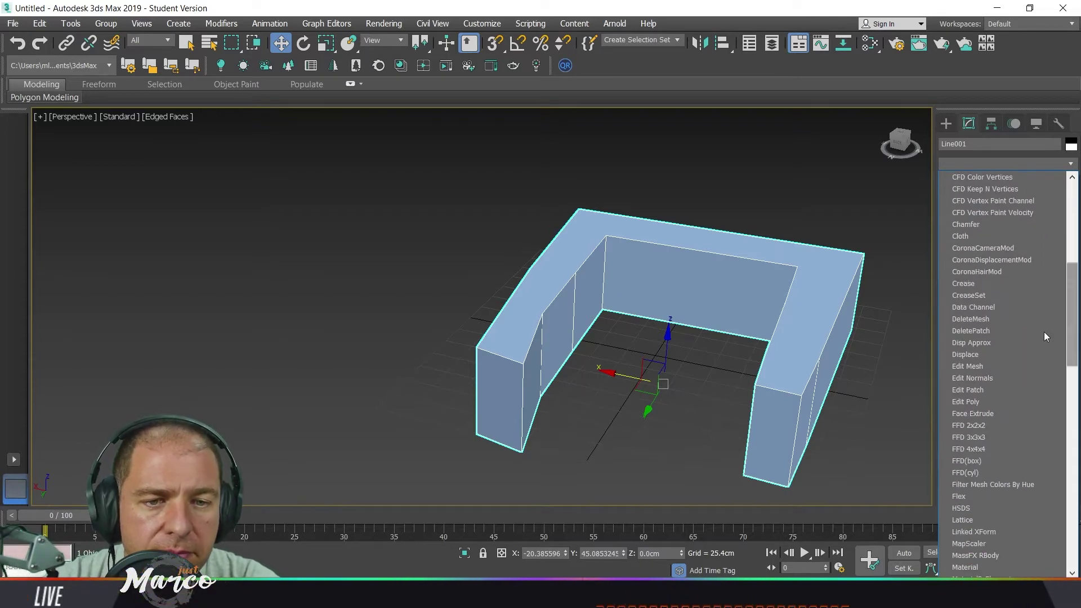
left_click(1012, 400)
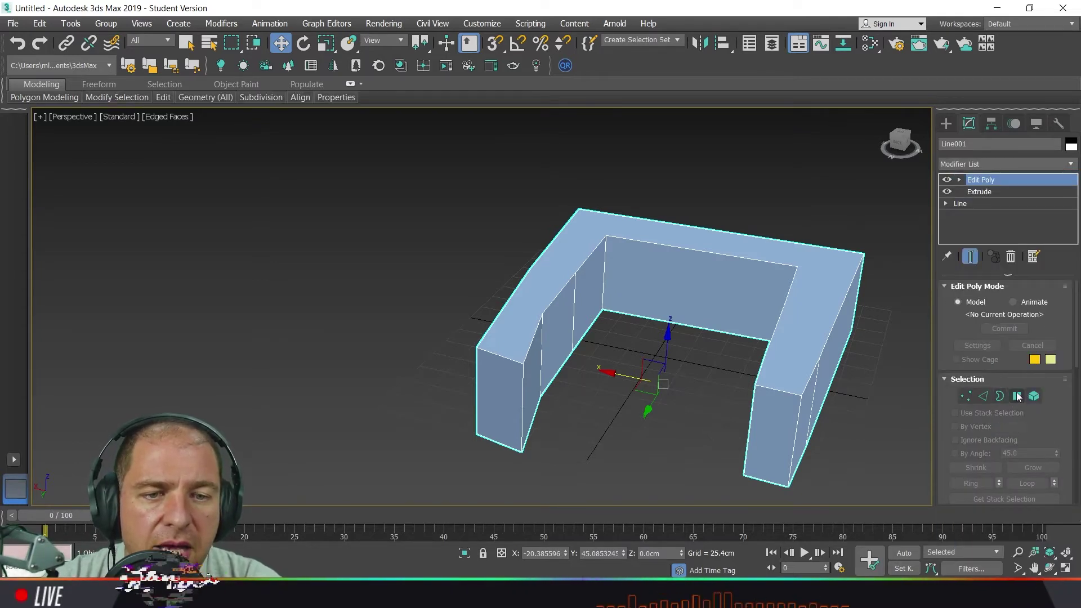
- In polygon editing, delete the two facing middle polygons on the inner sides of the U-shape's arms
left_click(1016, 397)
middle_click_drag(683, 389, 641, 290, "alt")
left_click(757, 320)
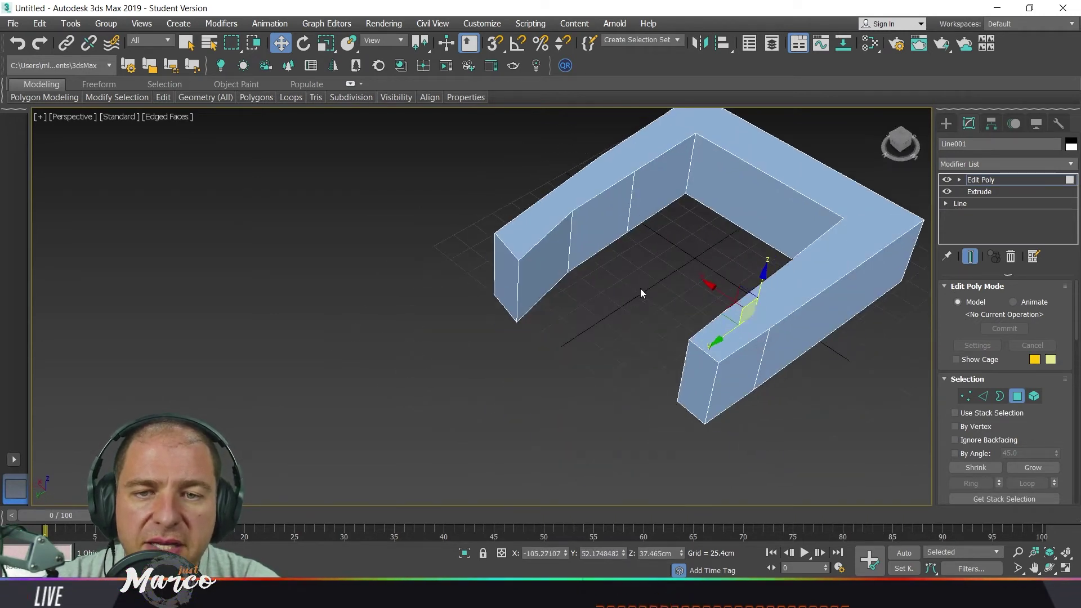
left_click(587, 221)
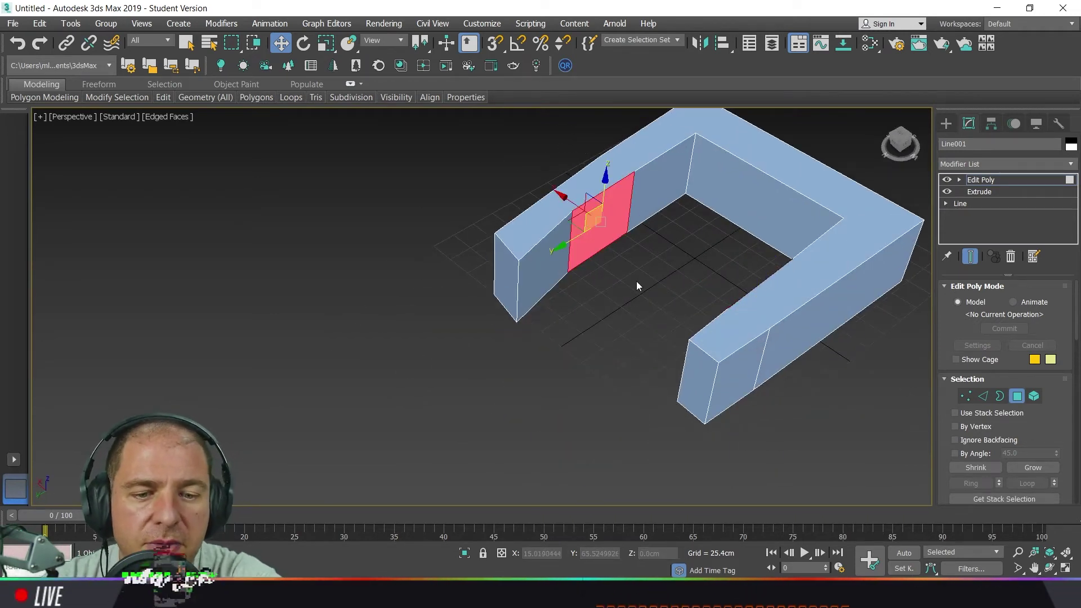
key("Delete")
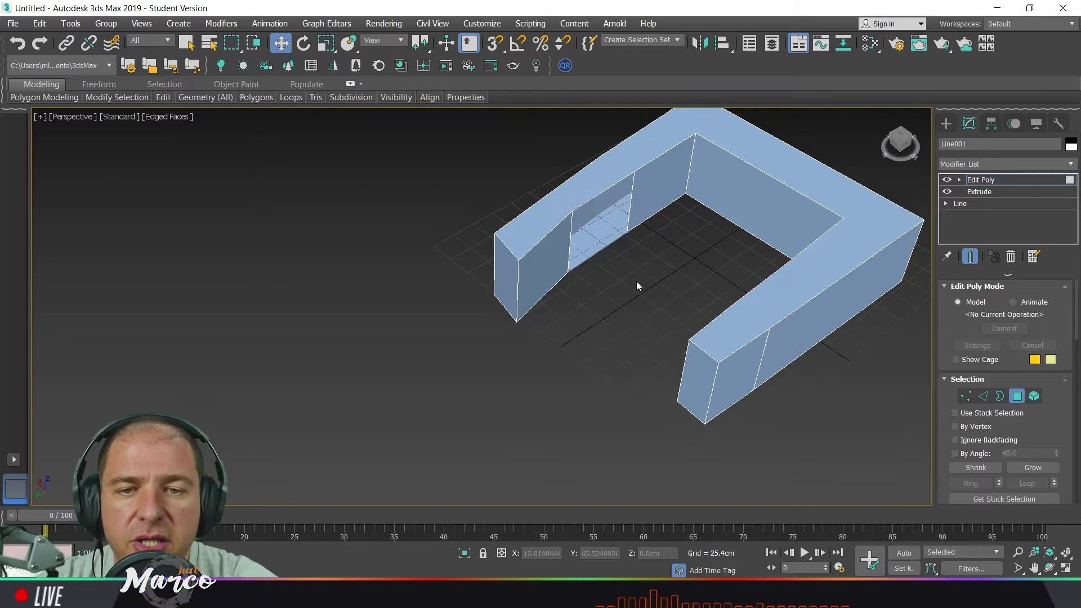
- Switch to border editing and select the borders of both openings in the facing arms
left_click(1002, 396)
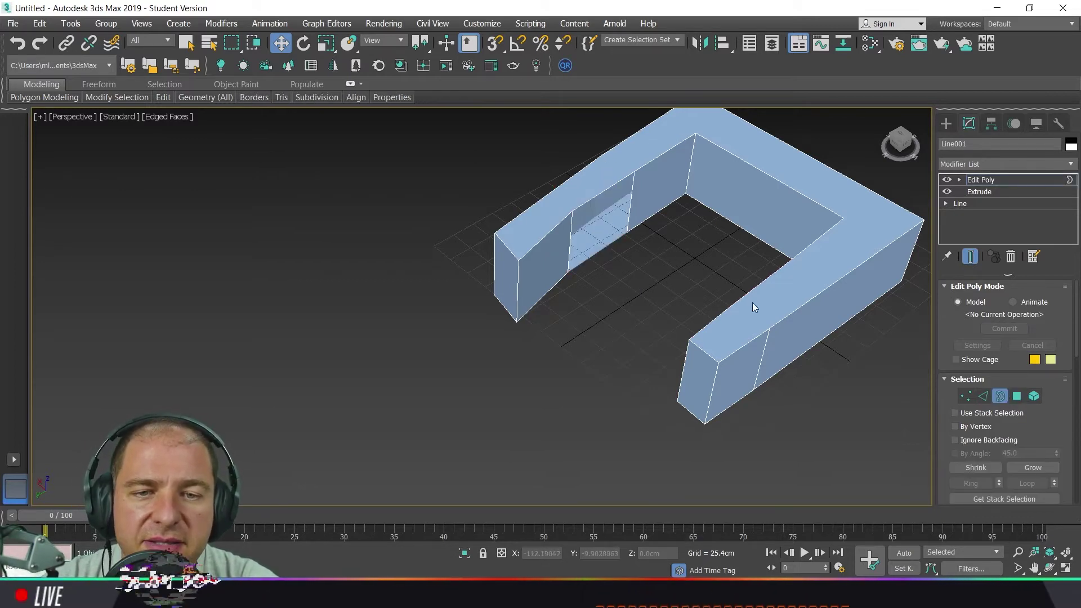
left_click(628, 208)
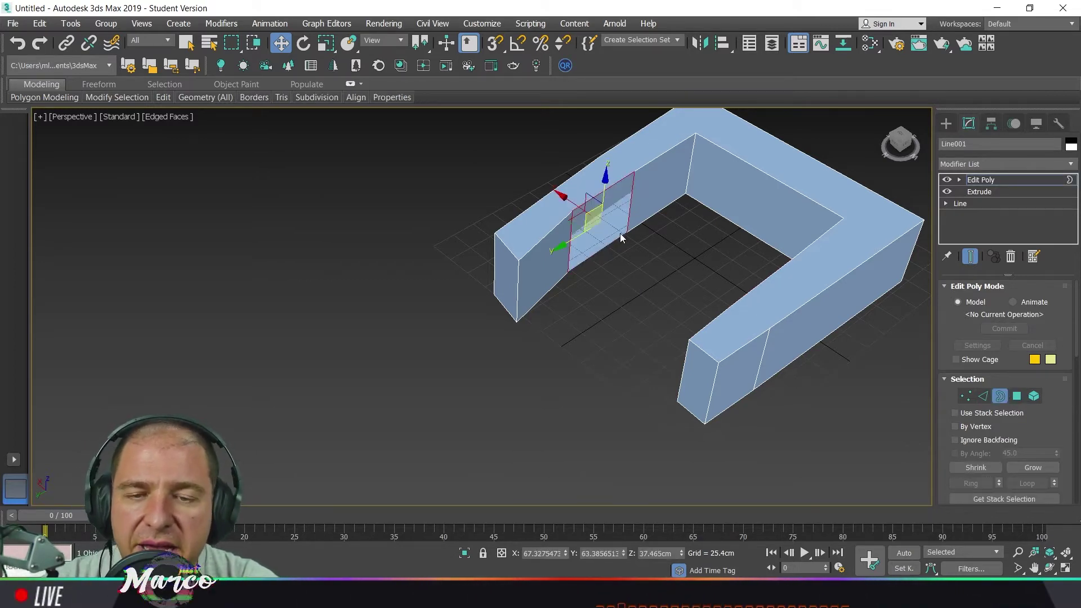
middle_click_drag(623, 236, 726, 241, "alt")
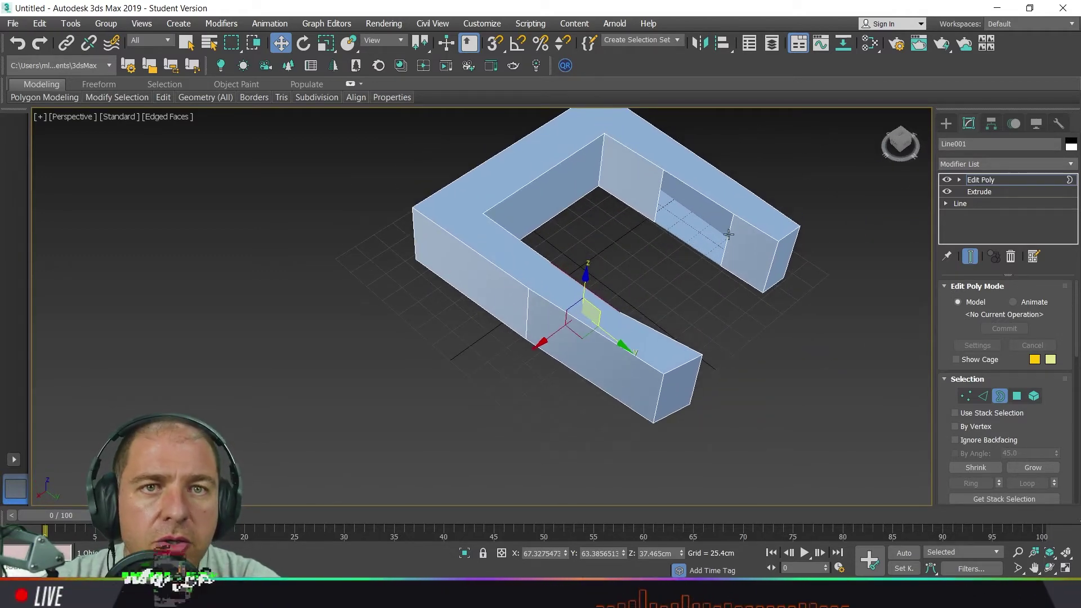
left_click(729, 234, "ctrl")
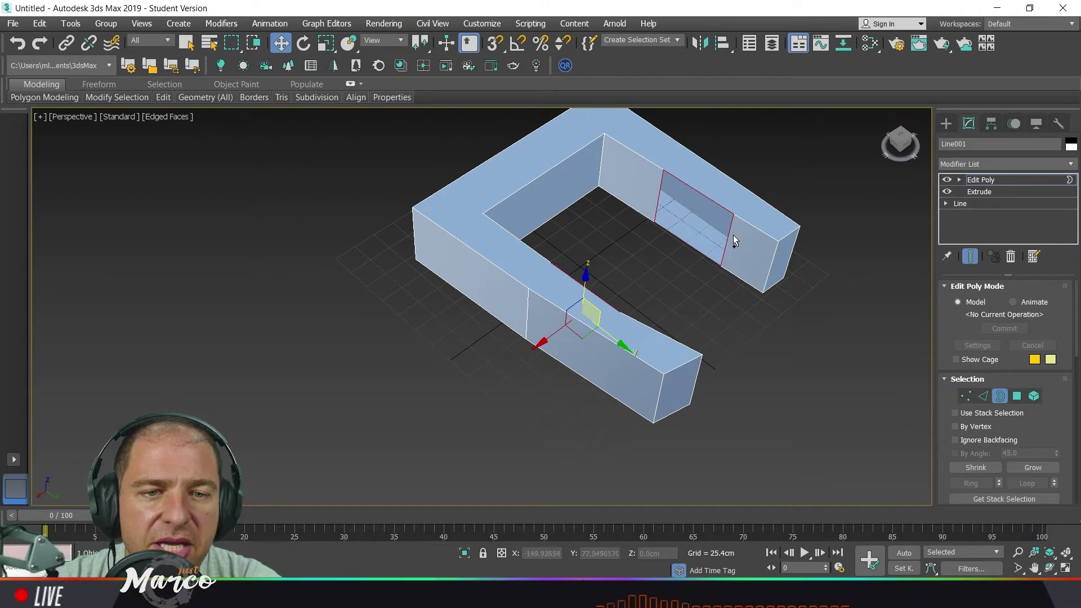
- Bridge the two selected borders across the gap with the Bridge settings, using 6 segments
scroll(1070, 226, "down", 5)
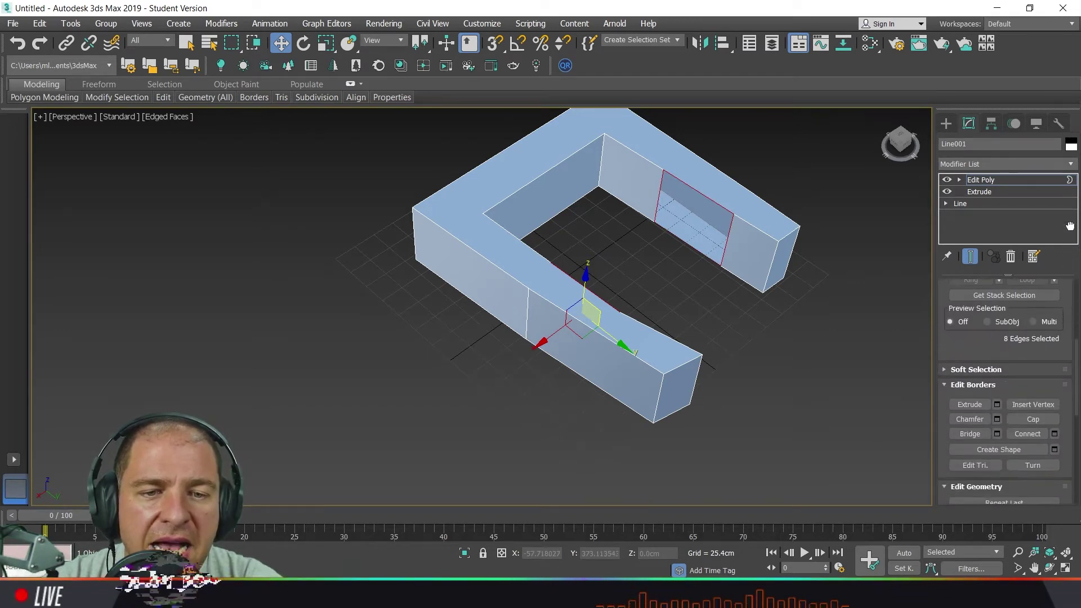
left_click(998, 433)
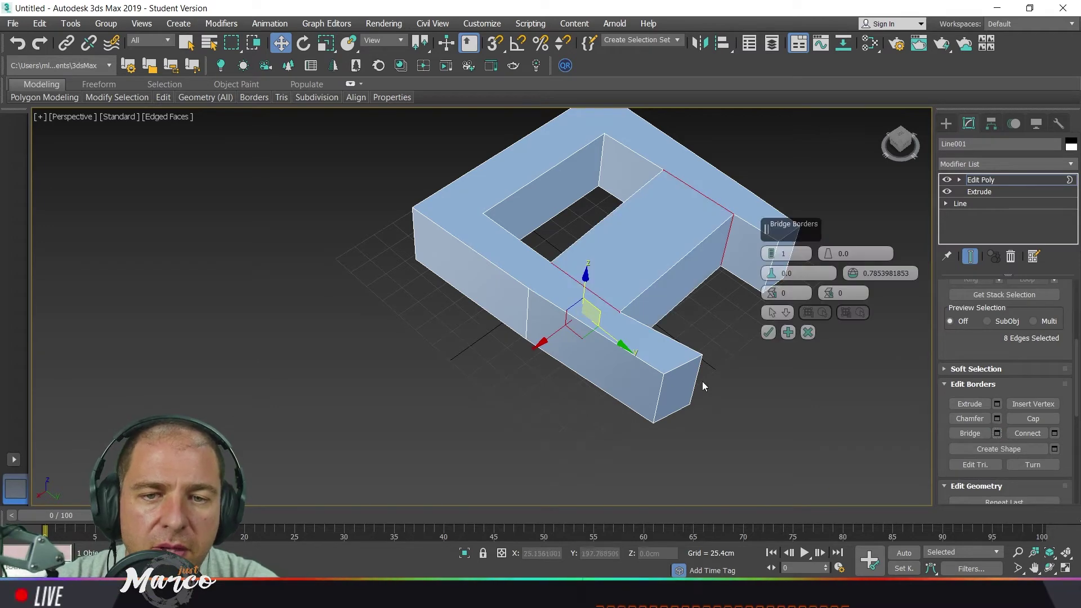
middle_click_drag(671, 338, 462, 353)
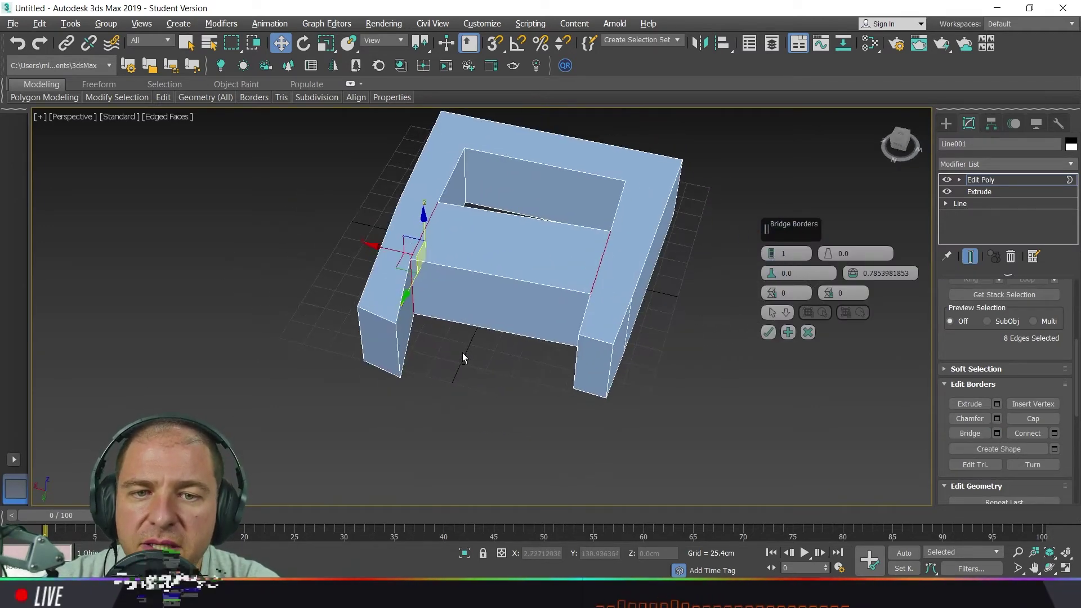
middle_click_drag(475, 278, 470, 282, "alt")
scroll(401, 238, "up", 2)
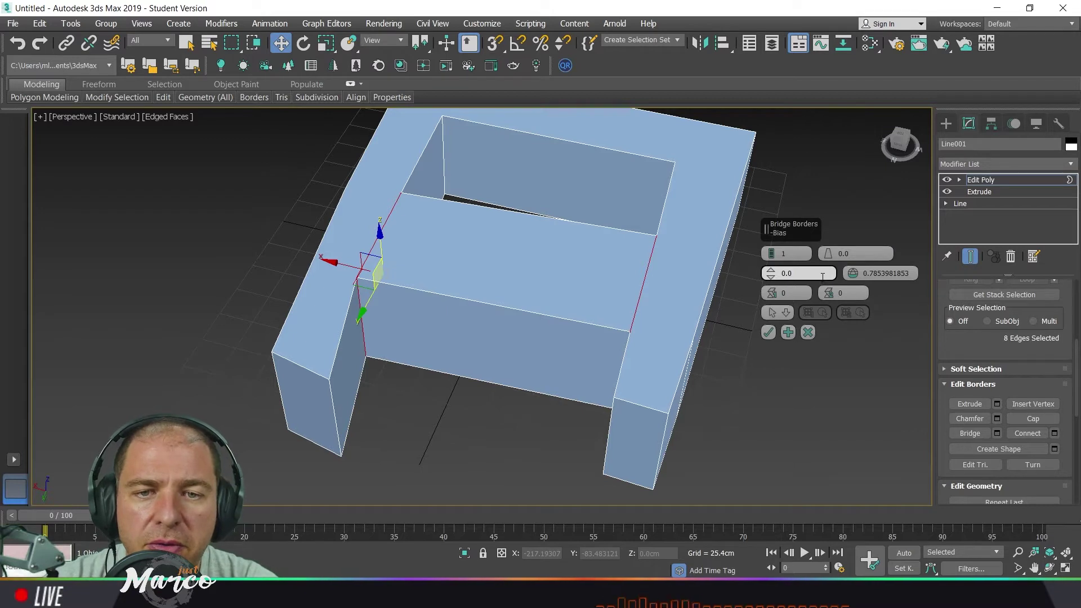
left_click(771, 251)
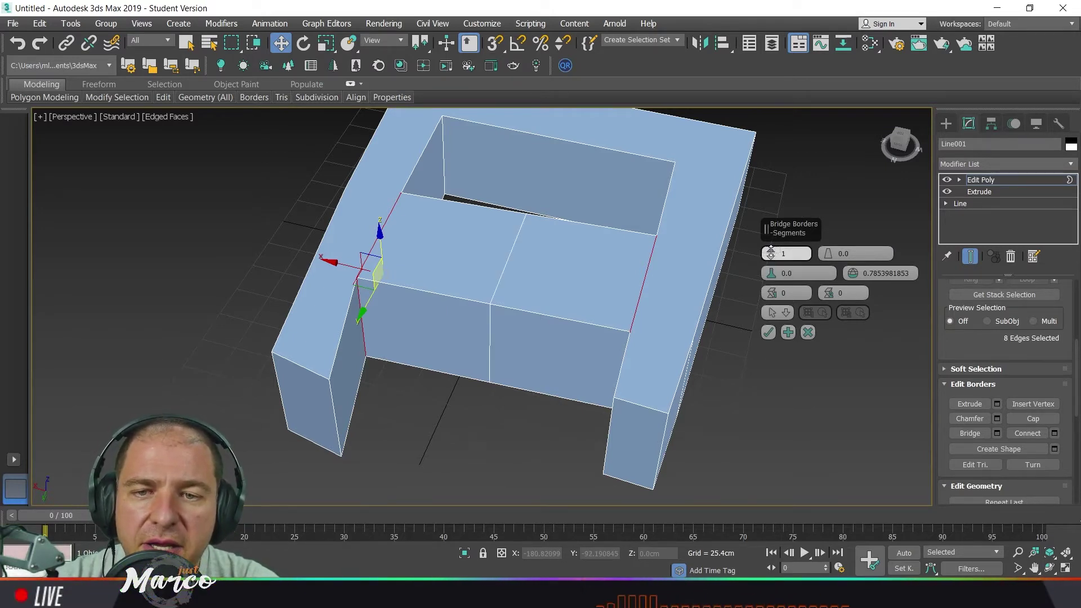
left_click(772, 251)
left_click(772, 252)
left_click(772, 252)
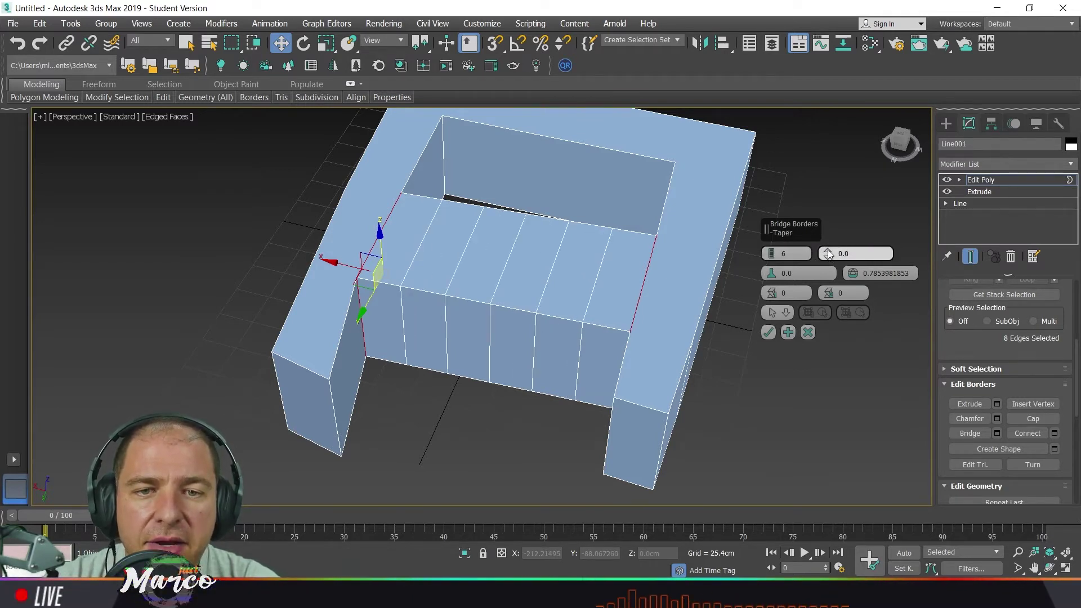
- Set the bridge's taper to -1.0, bias to 6.5 and smoothing to about 12.79, add a twist, and apply it
left_click_drag(828, 254, 829, 252)
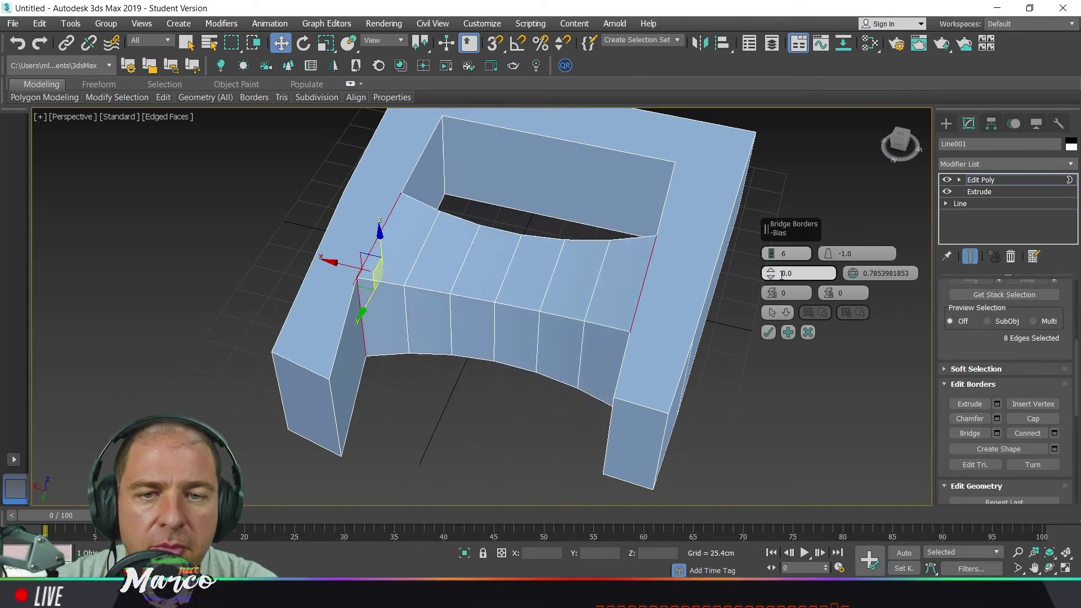
mouse_move(771, 275)
left_mouse_down()
mouse_move(773, 289)
mouse_move(803, 296)
mouse_move(800, 216)
mouse_move(807, 266)
mouse_move(854, 258)
left_mouse_up()
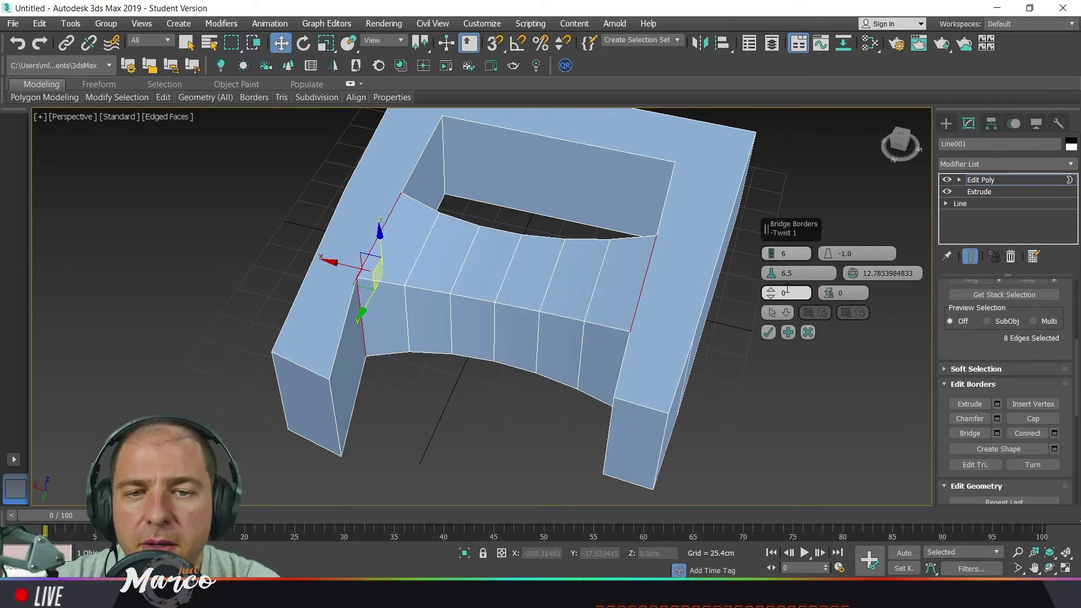
left_click(771, 291)
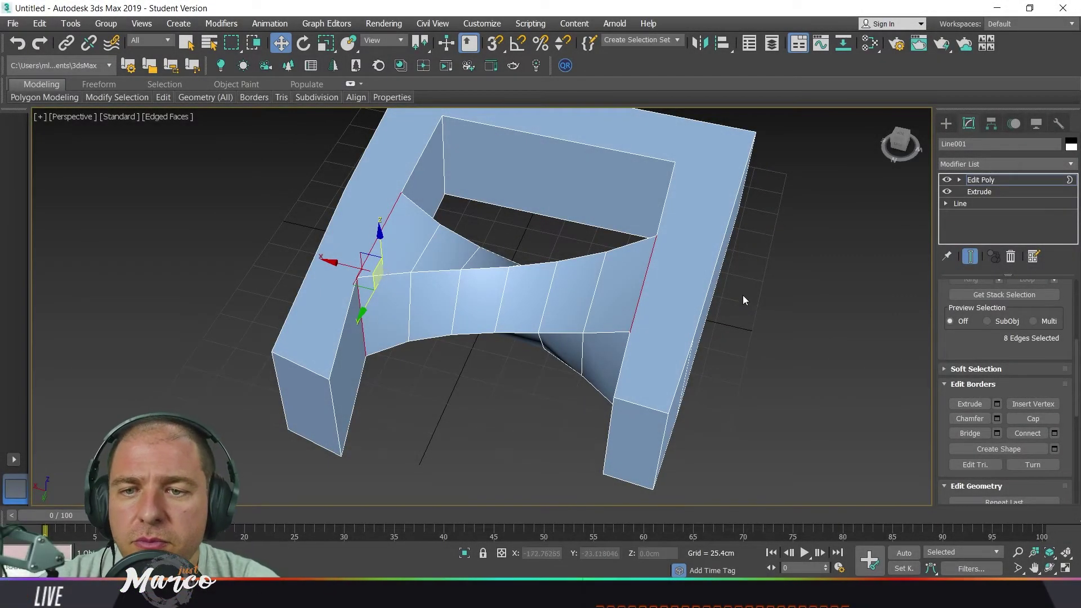
- Leave border editing and deselect the bridged U-shape
middle_click_drag(742, 295, 710, 301)
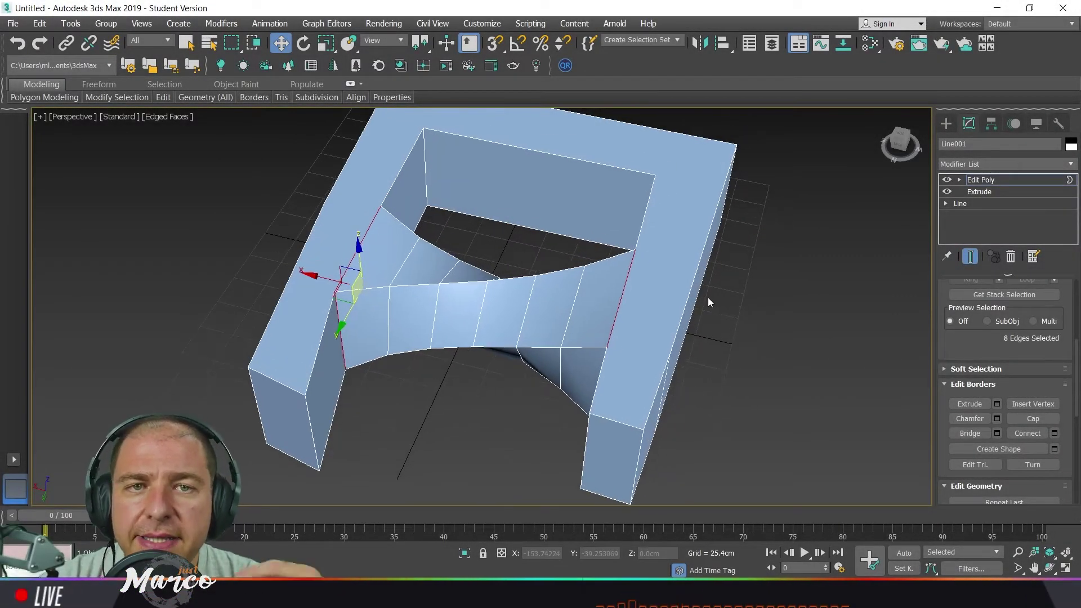
scroll(710, 300, "down", 3)
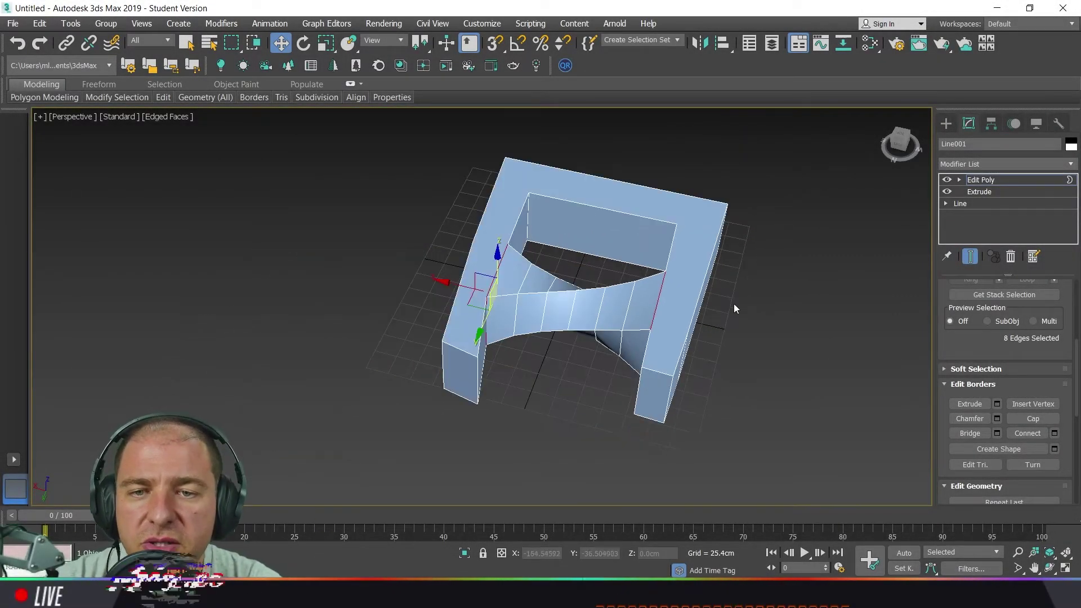
left_click(1018, 181)
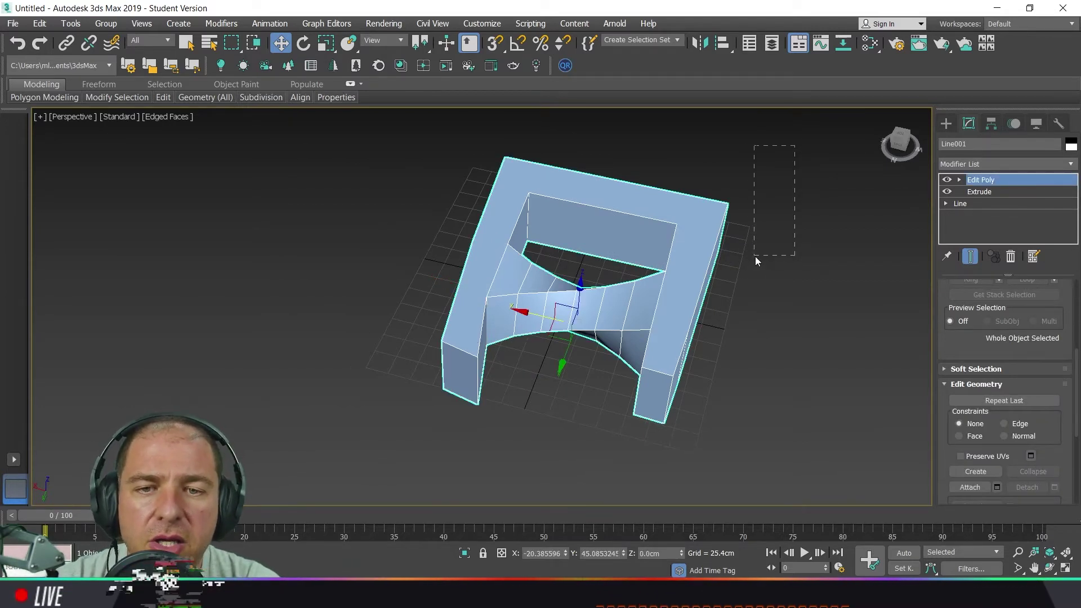
left_click_drag(755, 255, 755, 288)
mouse_move(755, 289)
middle_mouse_down("alt")
mouse_move(752, 300)
mouse_move(721, 271)
mouse_move(783, 290)
mouse_move(786, 278)
mouse_move(719, 279)
mouse_move(739, 285)
middle_mouse_up("alt")
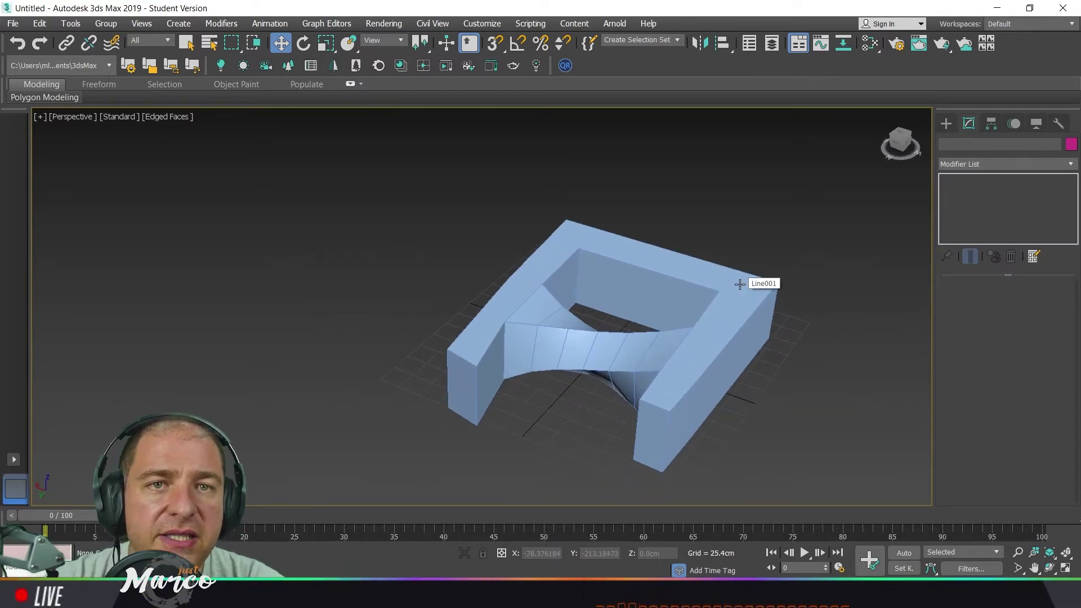
- Select the U-shape, delete its Edit Poly modifier, and add a fresh Edit Poly modifier above Extrude
left_click(740, 285)
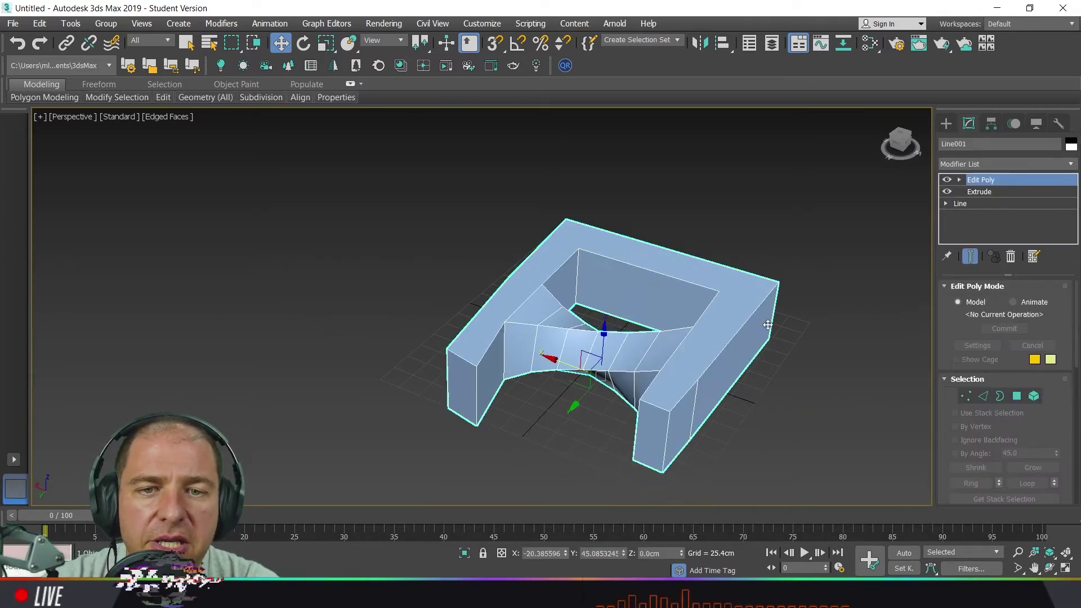
middle_click_drag(751, 290, 696, 329, "alt")
scroll(696, 329, "up", 3)
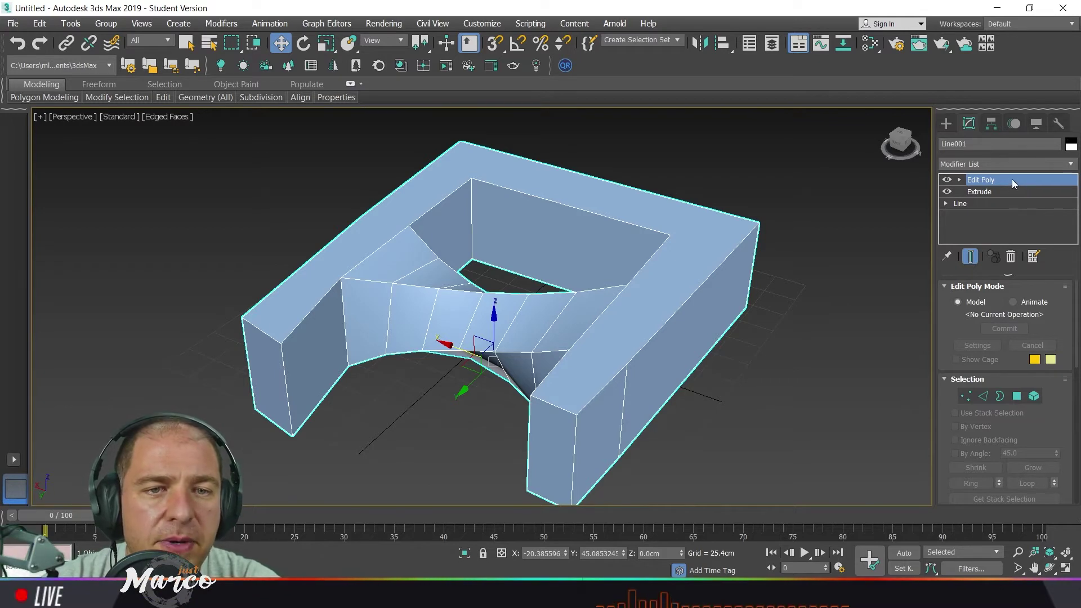
left_click(1011, 258)
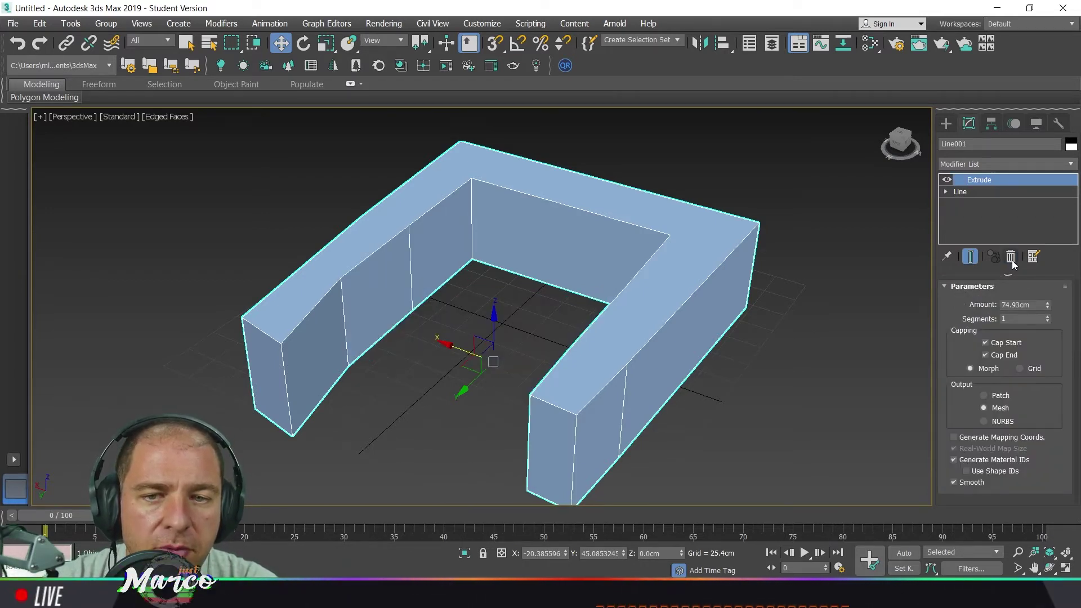
left_click(1070, 164)
scroll(1050, 329, "down", 10)
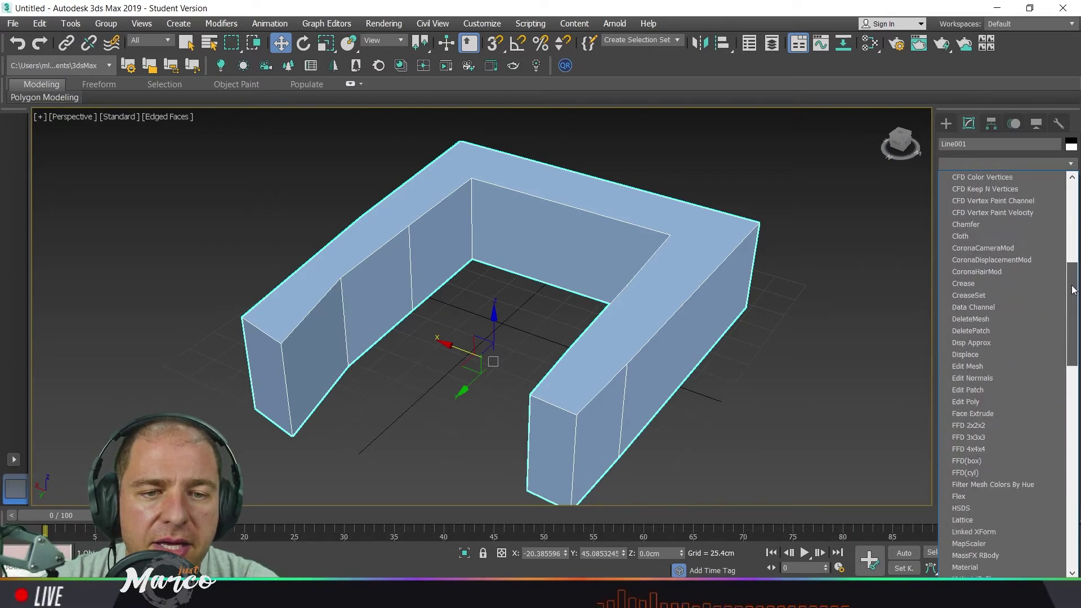
left_click(1029, 377)
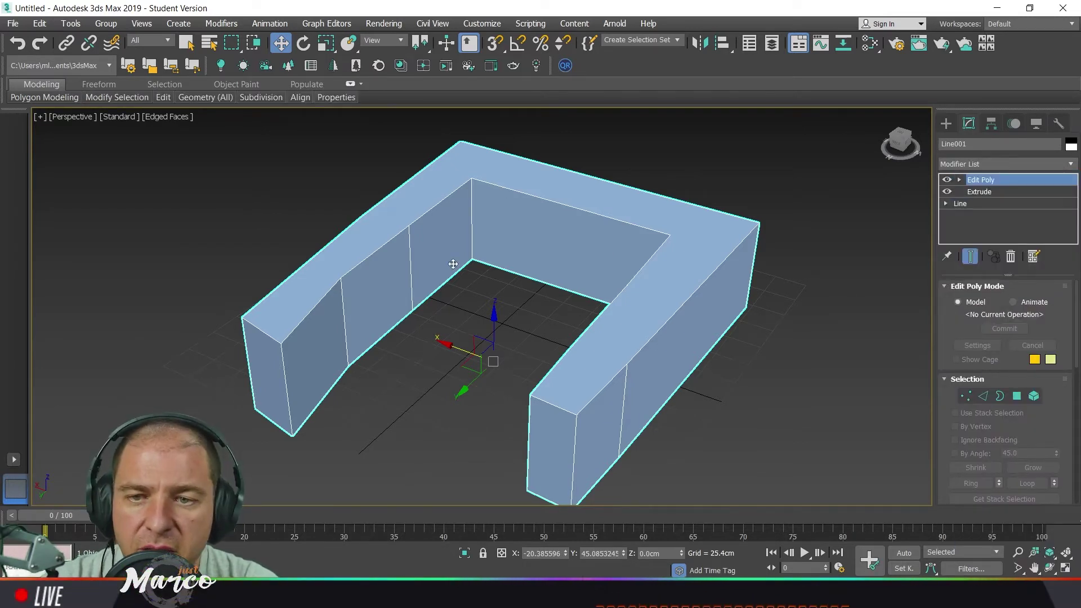
- Switch to polygon editing and extrude the outer side polygon near the end of one arm by about 43.74 cm
middle_click_drag(454, 264, 532, 286, "alt")
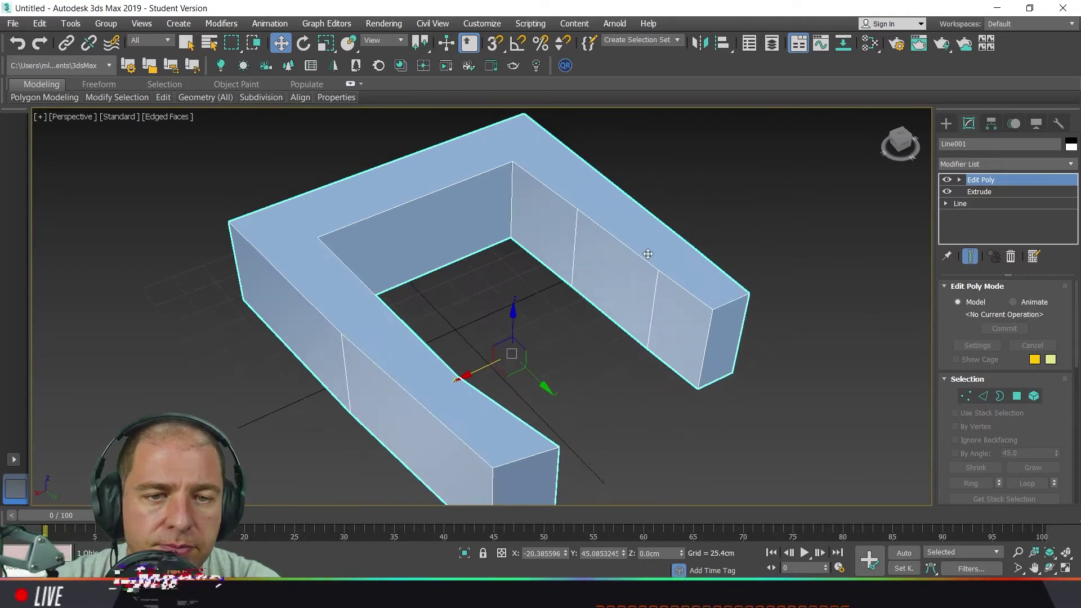
left_click_drag(1049, 433, 1049, 361)
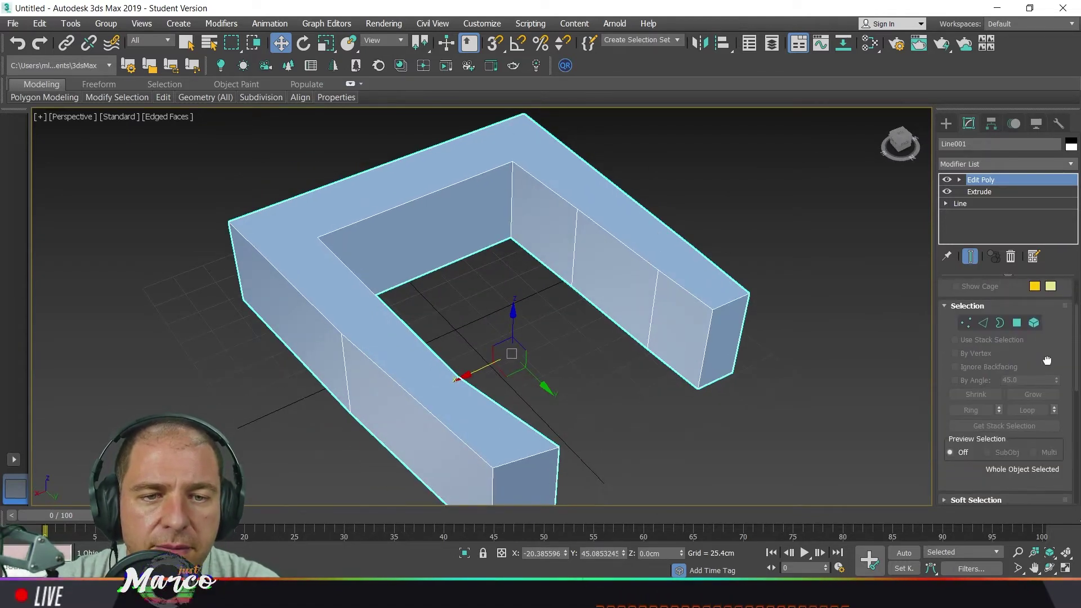
left_click(1019, 323)
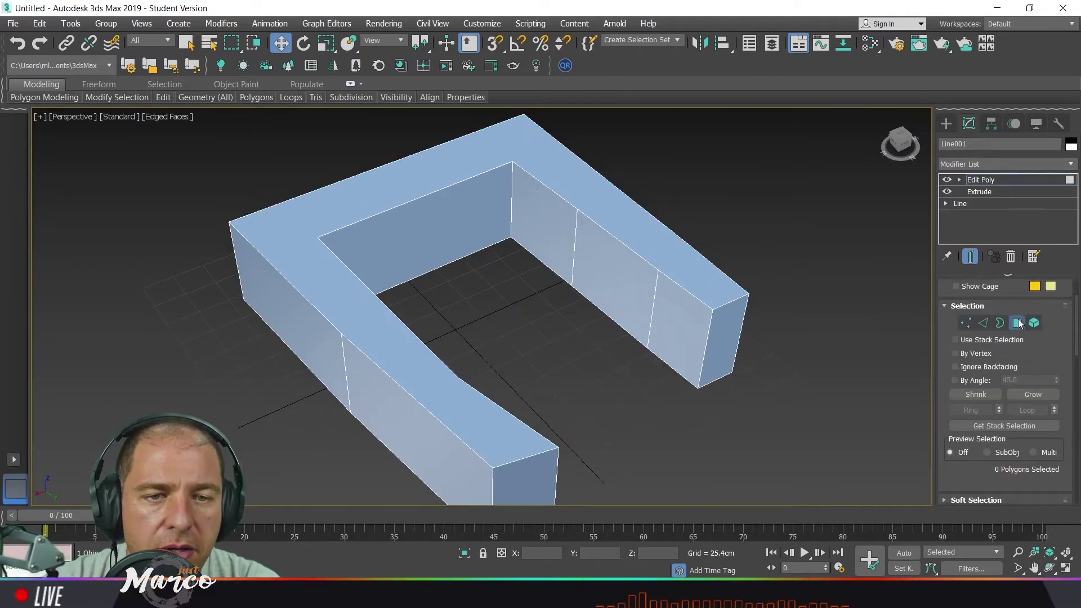
left_click_drag(992, 494, 989, 269)
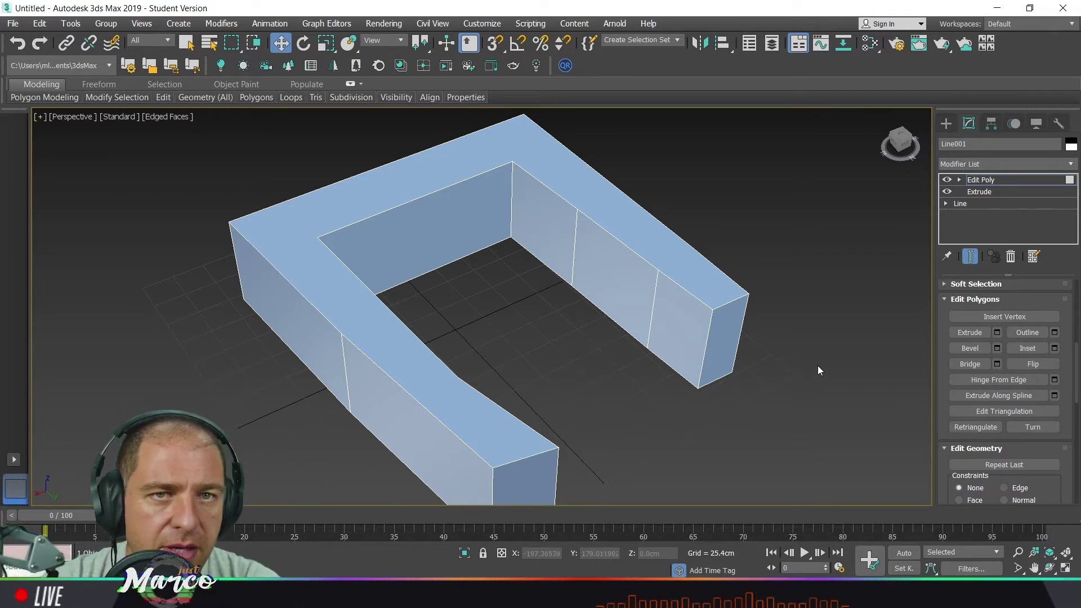
middle_click_drag(723, 356, 717, 297)
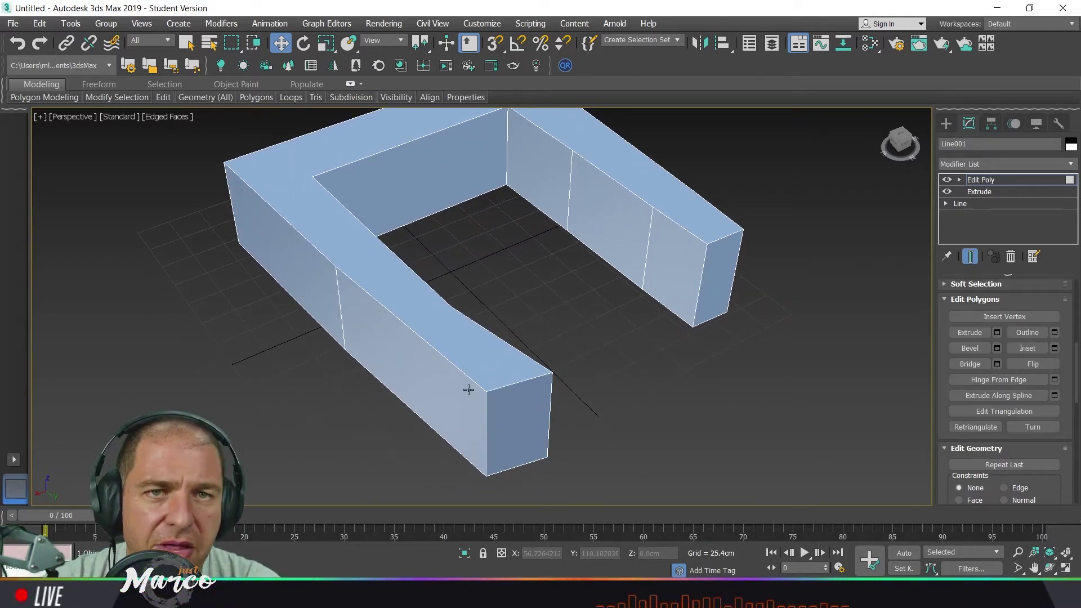
left_click(430, 377)
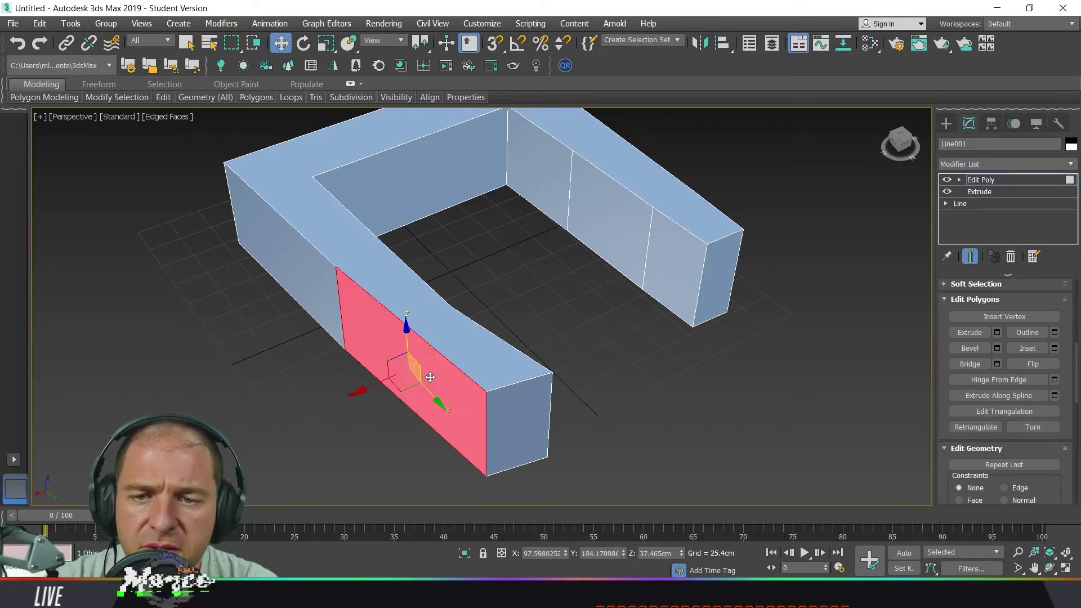
left_click(998, 333)
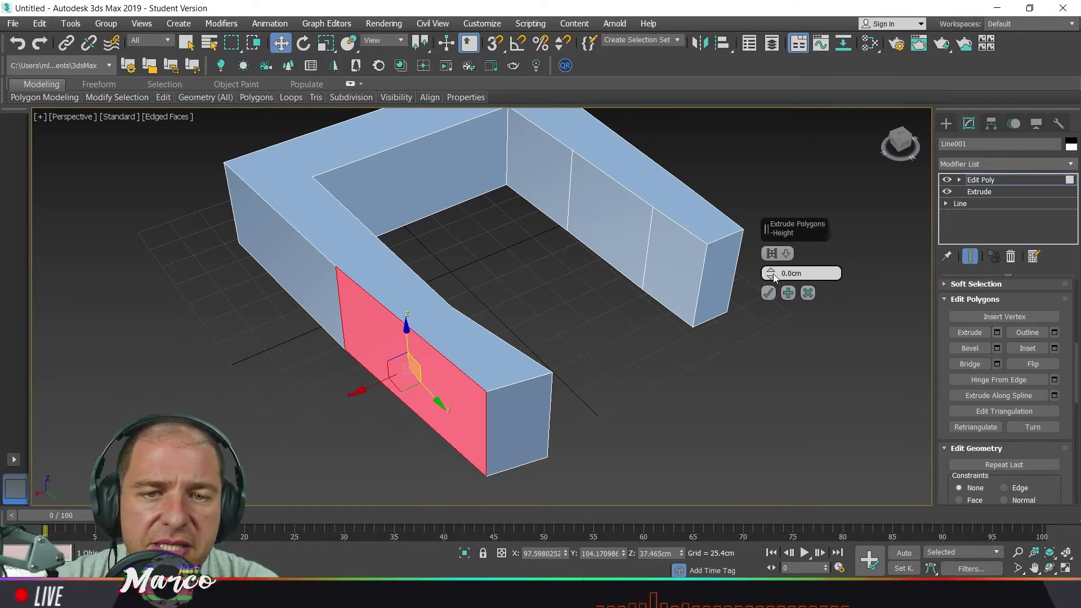
left_click_drag(772, 273, 794, 203)
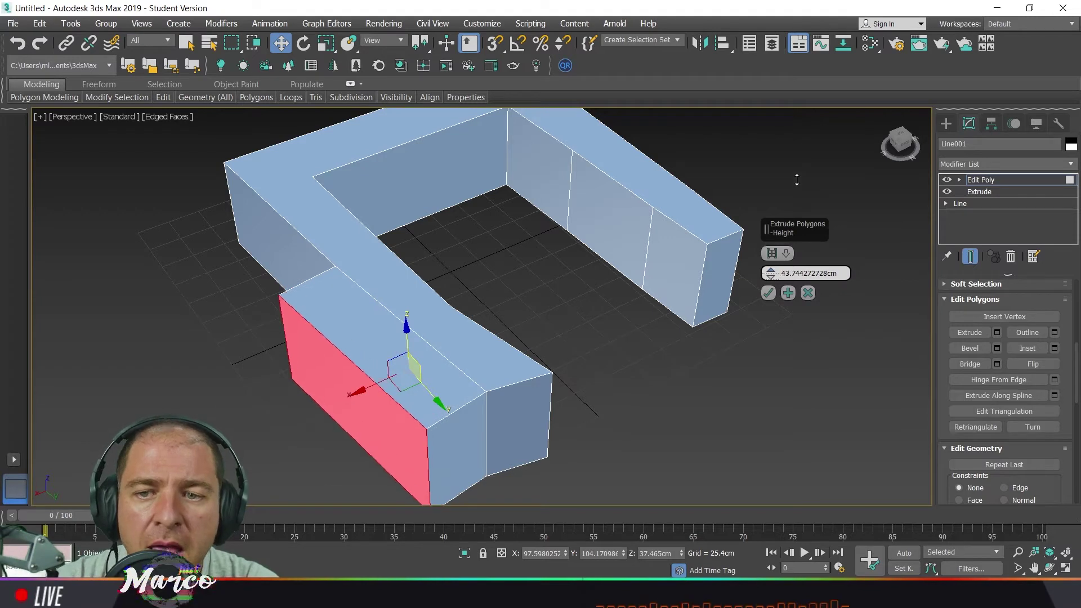
left_click(772, 295)
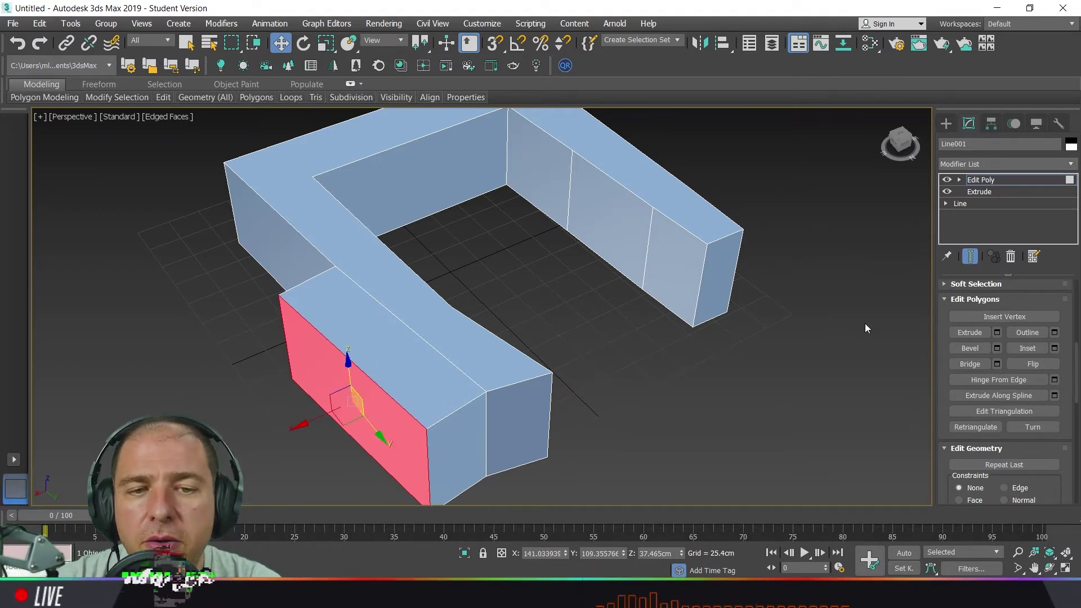
- Start another polygon extrusion with settings and select the three adjoining side and end polygons at the tip of the other arm
left_click(997, 333)
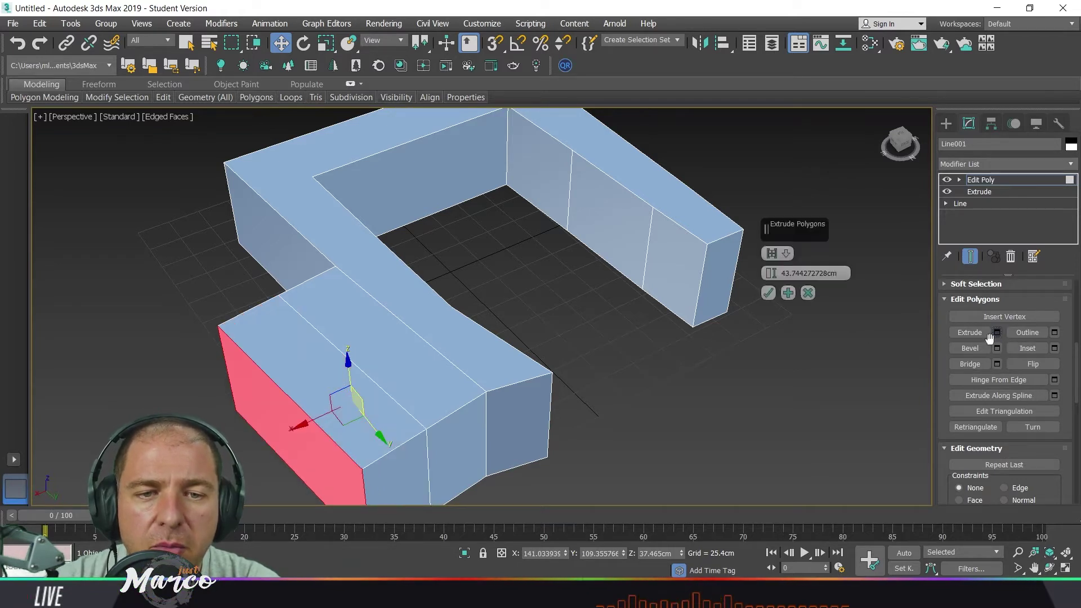
left_click(783, 255)
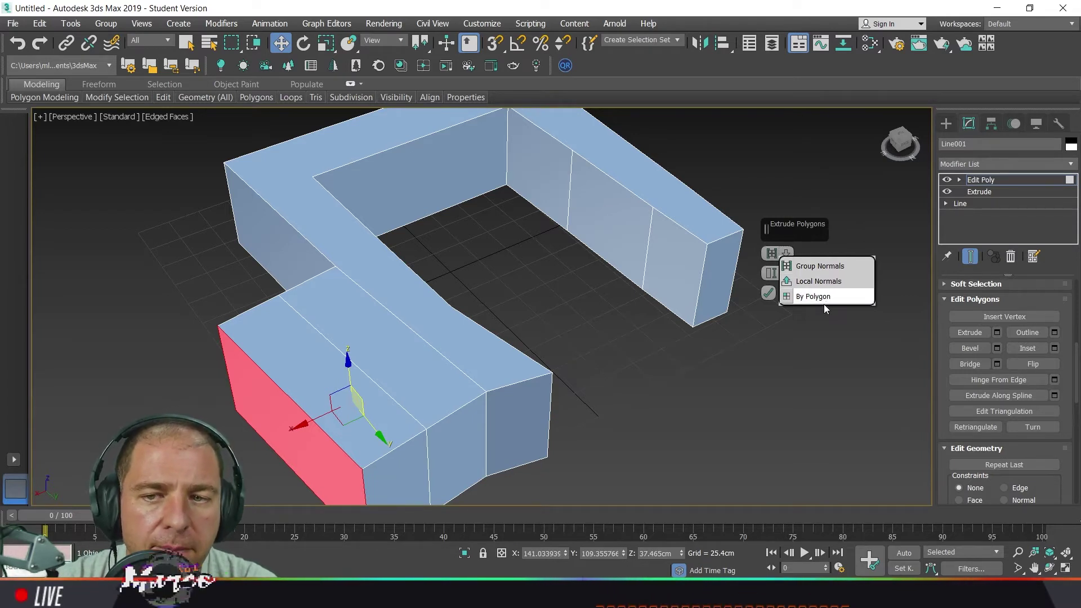
left_click(707, 404)
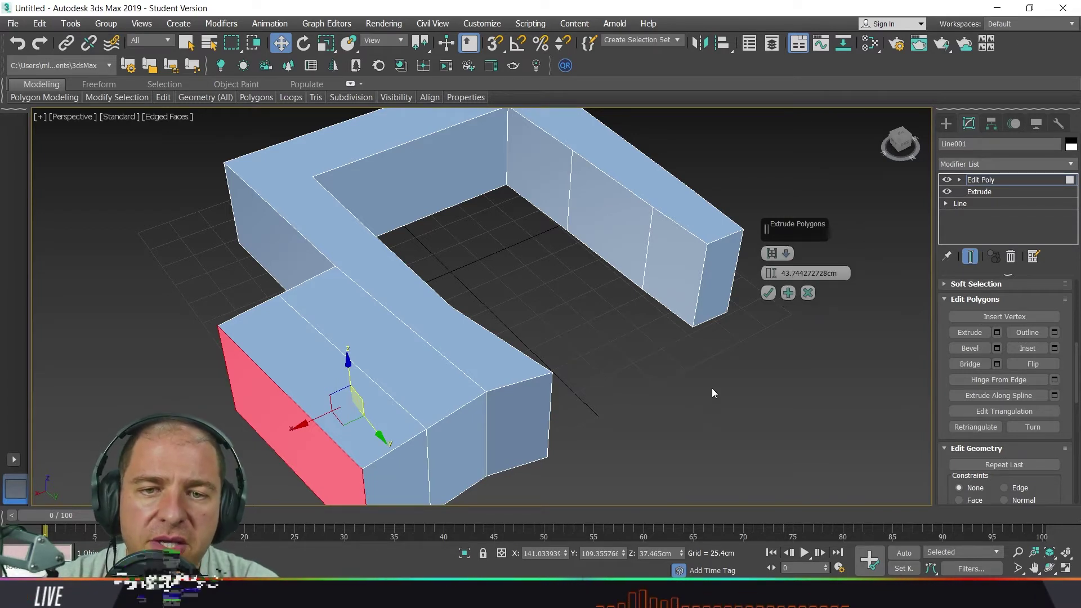
left_click(680, 257)
left_click(725, 267)
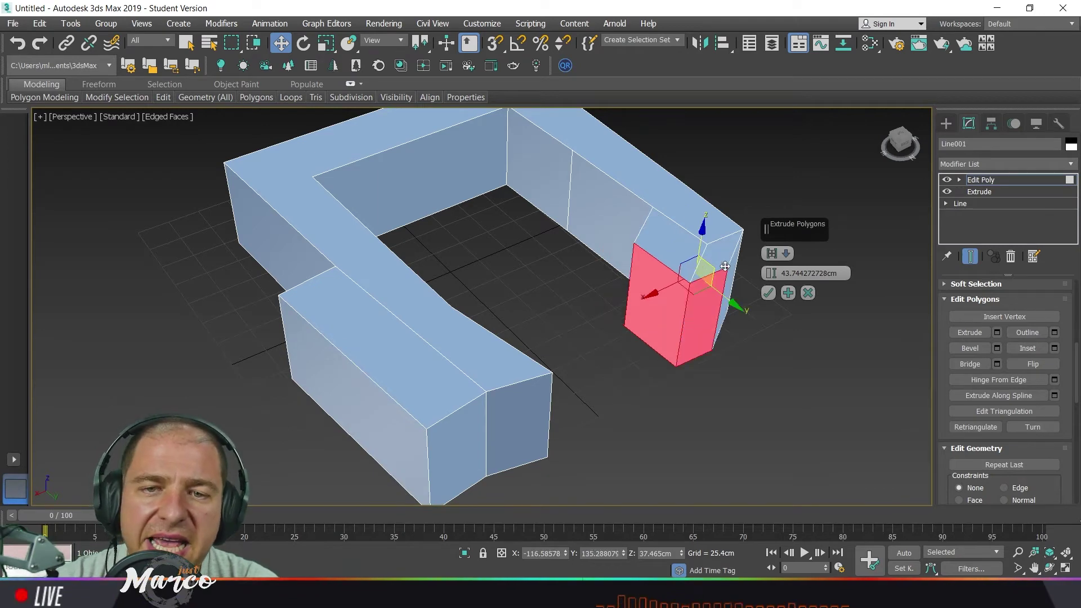
middle_click_drag(725, 267, 556, 374, "alt")
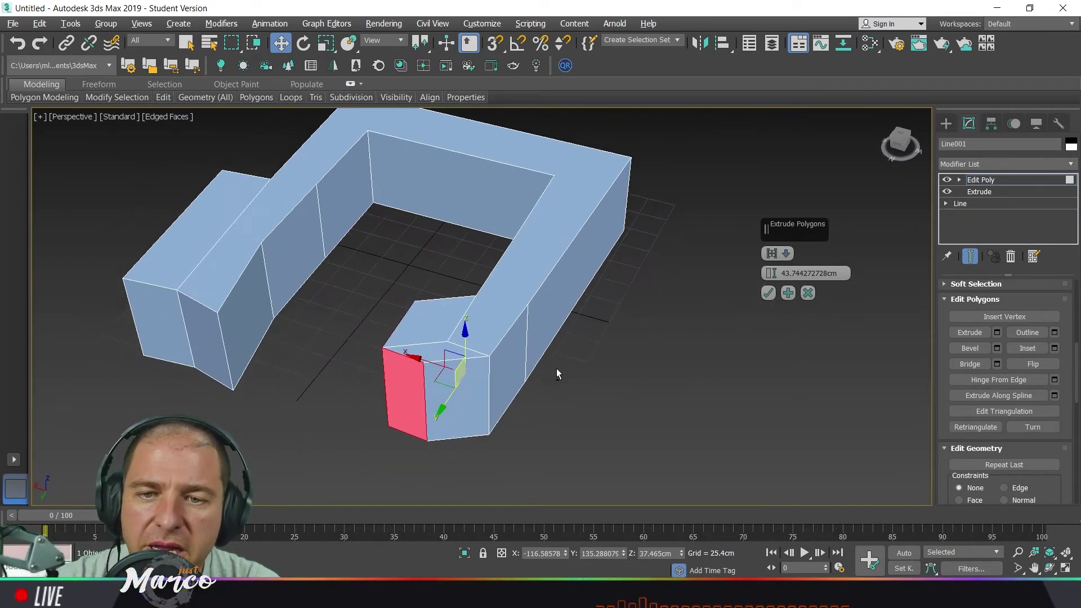
left_click(513, 367)
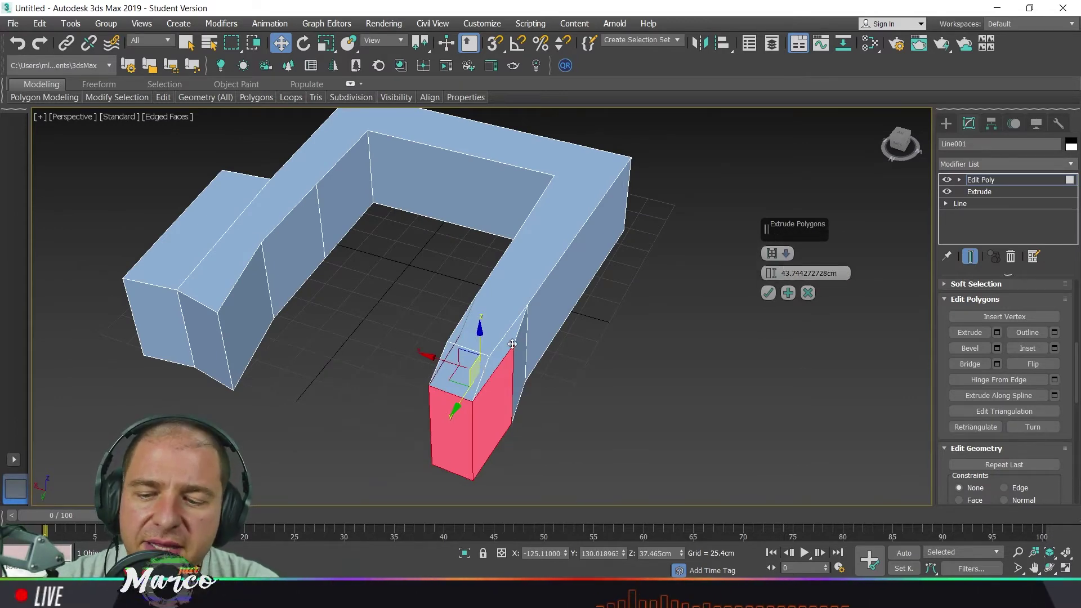
middle_click_drag(512, 344, 510, 372, "alt")
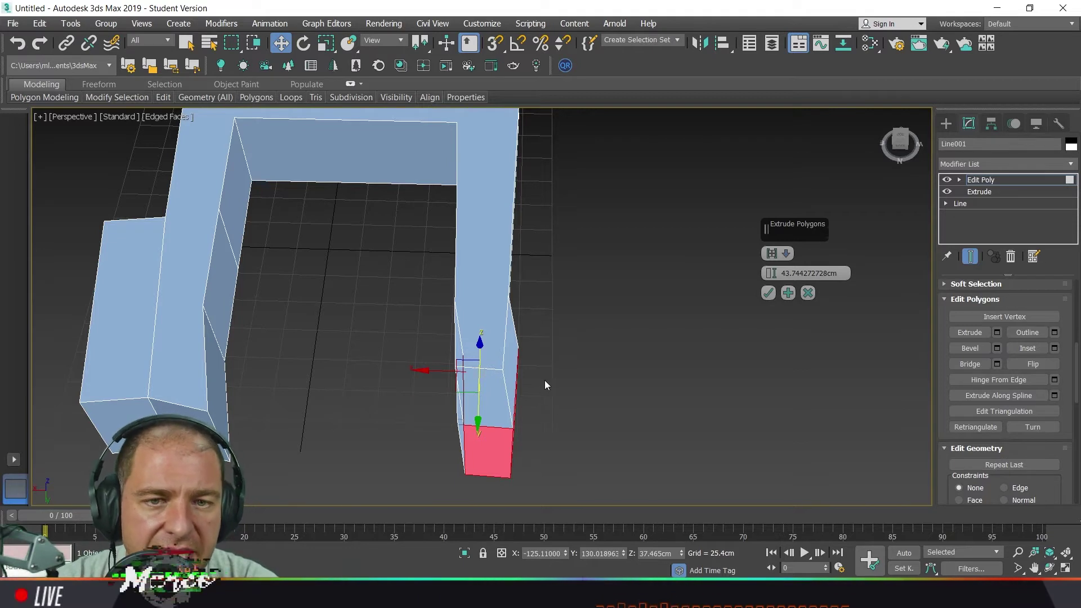
- Preview the three-polygon extrusion with Local Normals at a height of about 38.47 cm
left_click(787, 252)
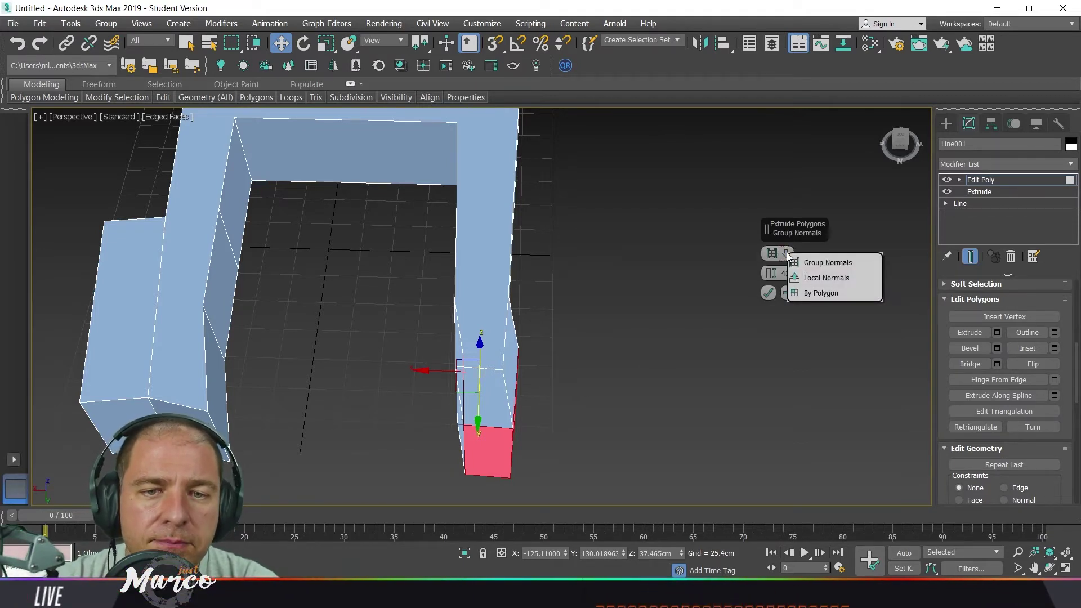
left_click(832, 281)
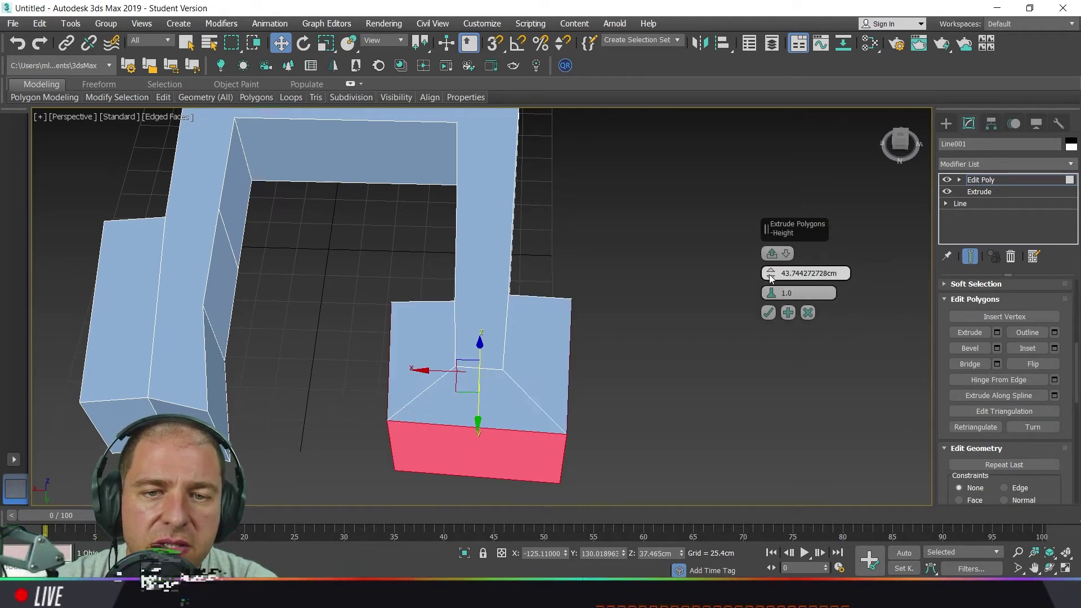
mouse_move(772, 276)
left_mouse_down()
mouse_move(777, 237)
mouse_move(753, 320)
mouse_move(759, 247)
mouse_move(765, 305)
mouse_move(768, 286)
left_mouse_up()
- Set the extrusion type to By Polygon with a height of about 48.49 cm and apply it
left_click(788, 253)
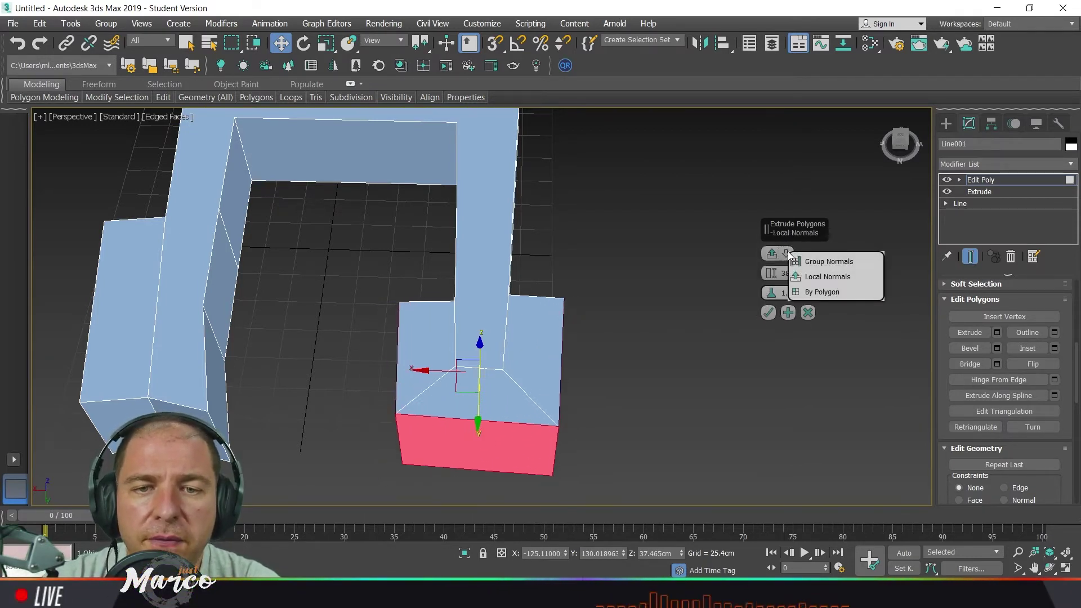
left_click(822, 292)
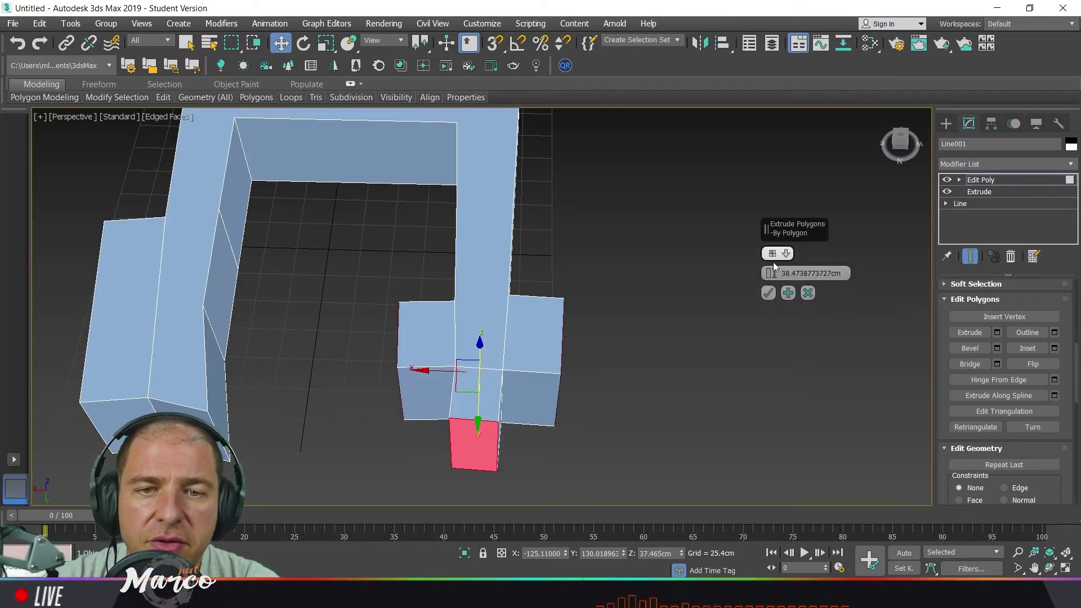
mouse_move(772, 275)
left_mouse_down()
mouse_move(770, 221)
mouse_move(769, 279)
mouse_move(772, 253)
left_mouse_up()
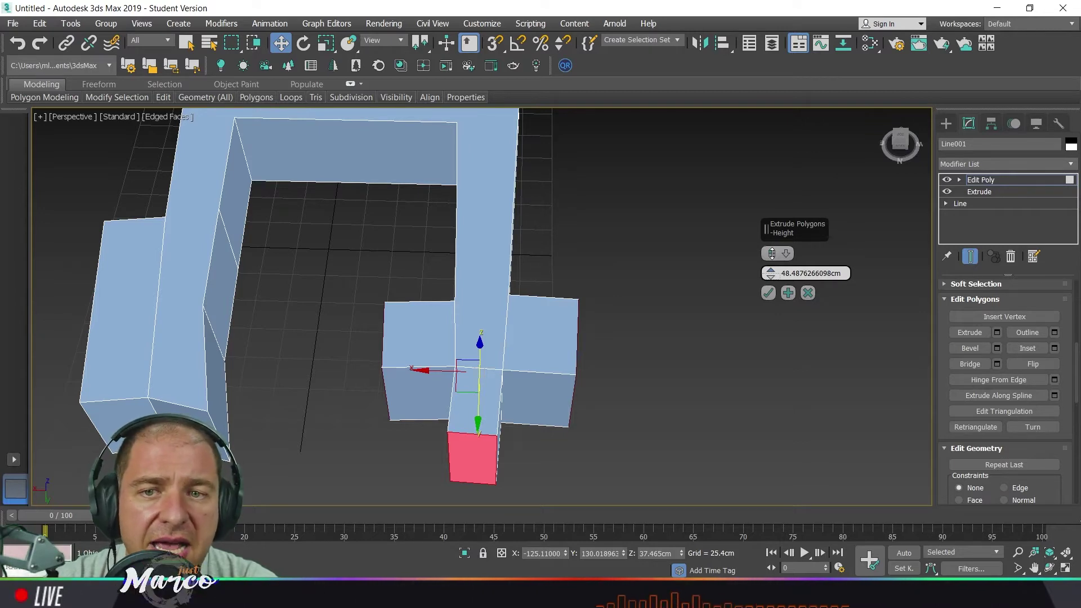
left_click(769, 294)
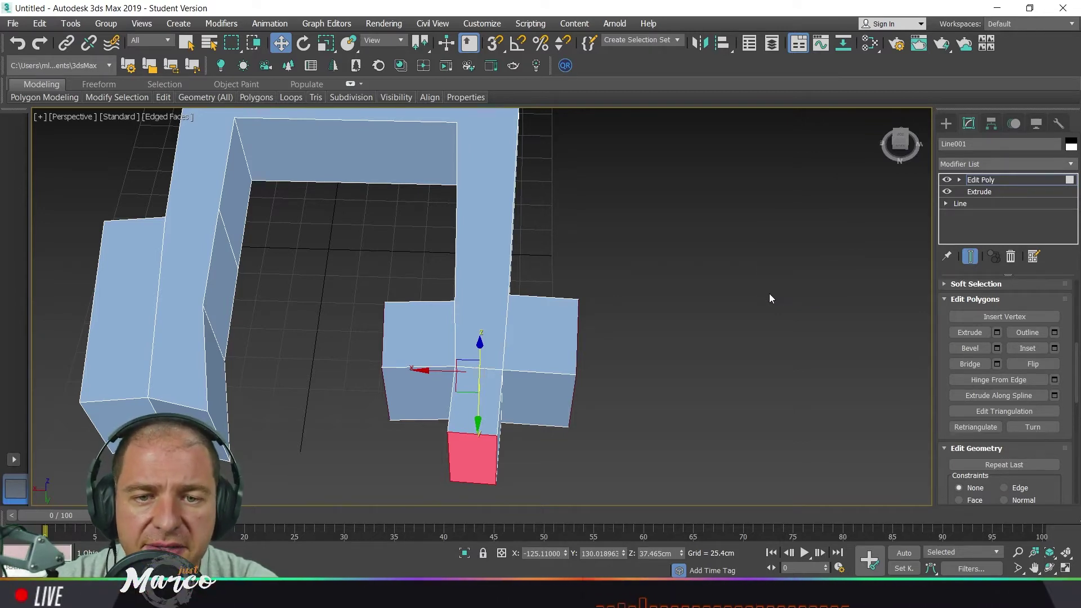
- Clear the polygon selection and inset the U-shaped top polygon by about 8.70 cm
middle_click_drag(765, 314, 714, 373, "alt")
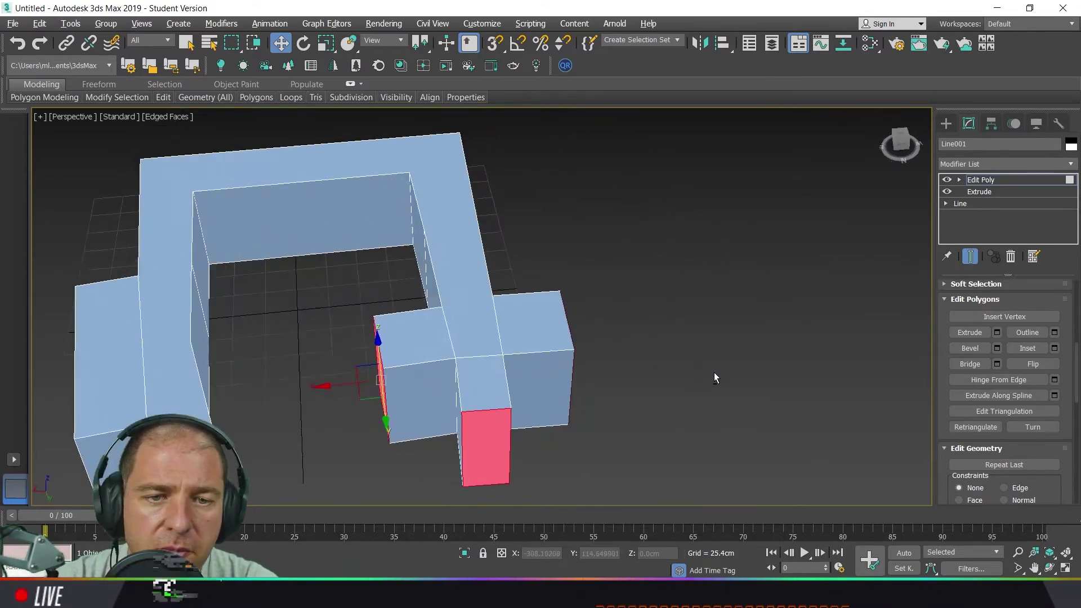
left_click(803, 374)
left_click(1054, 348)
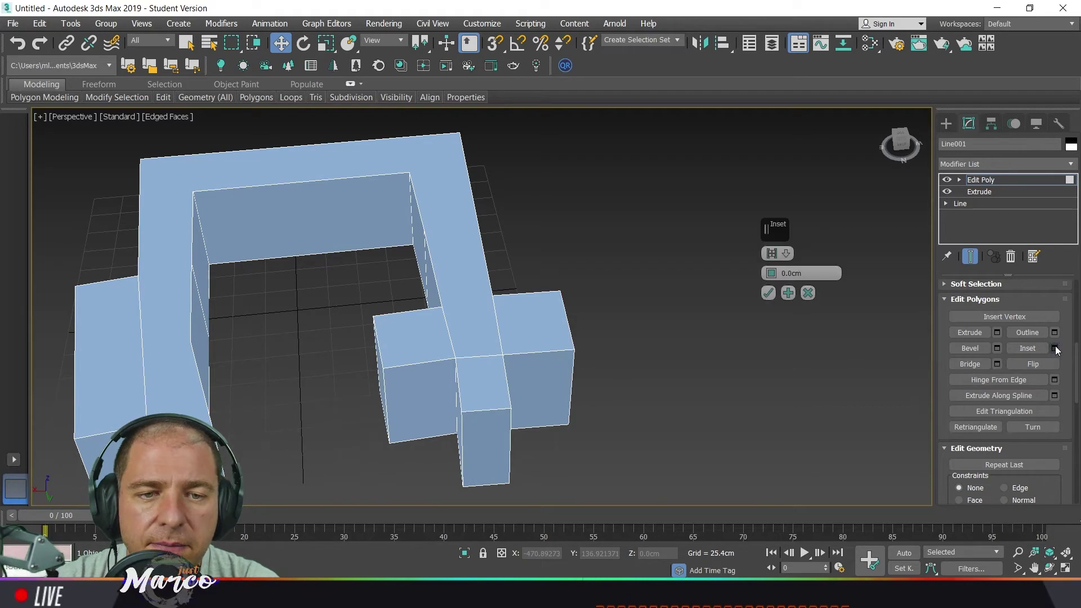
left_click(464, 284)
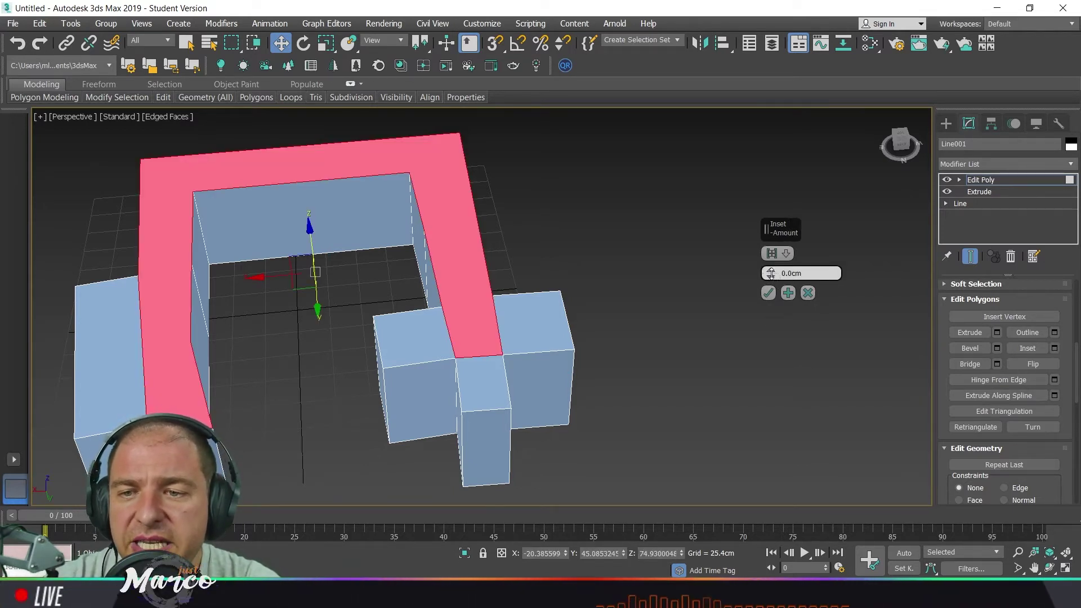
left_click_drag(771, 274, 767, 255)
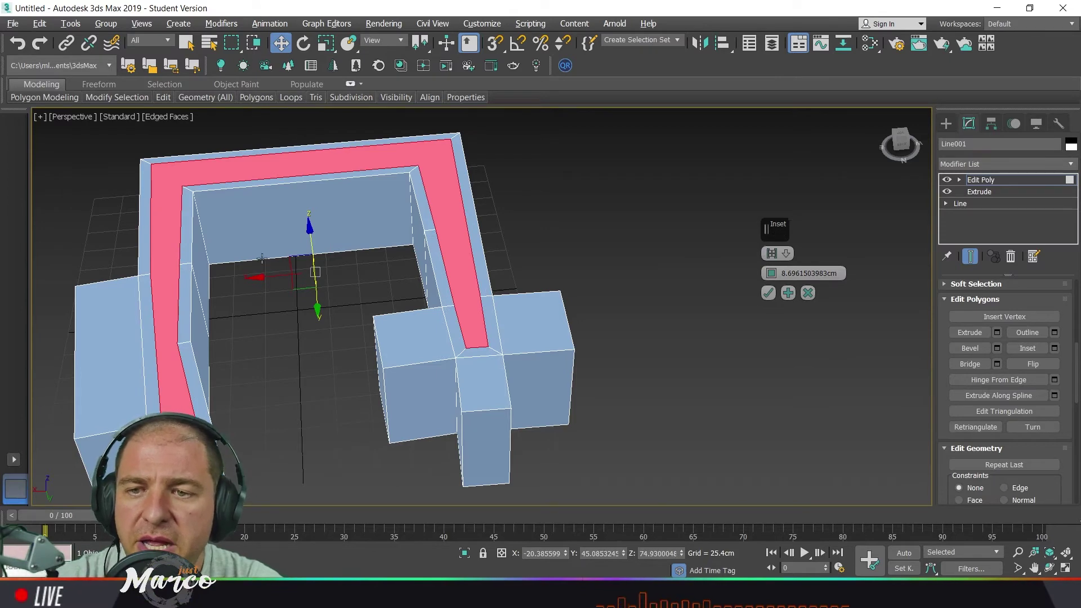
middle_click_drag(242, 285, 507, 285, "alt")
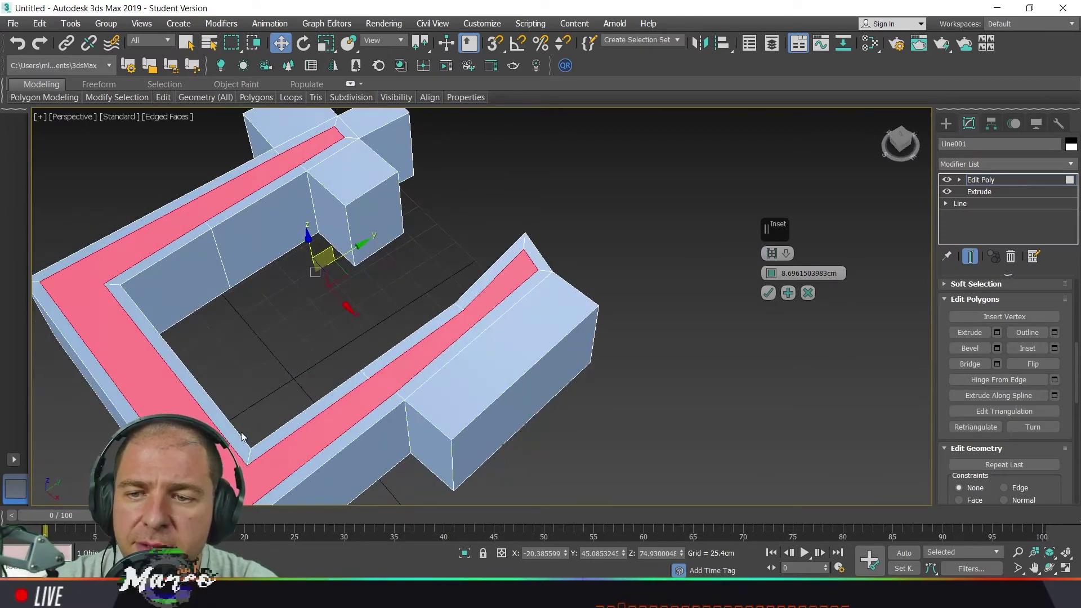
left_click(767, 293)
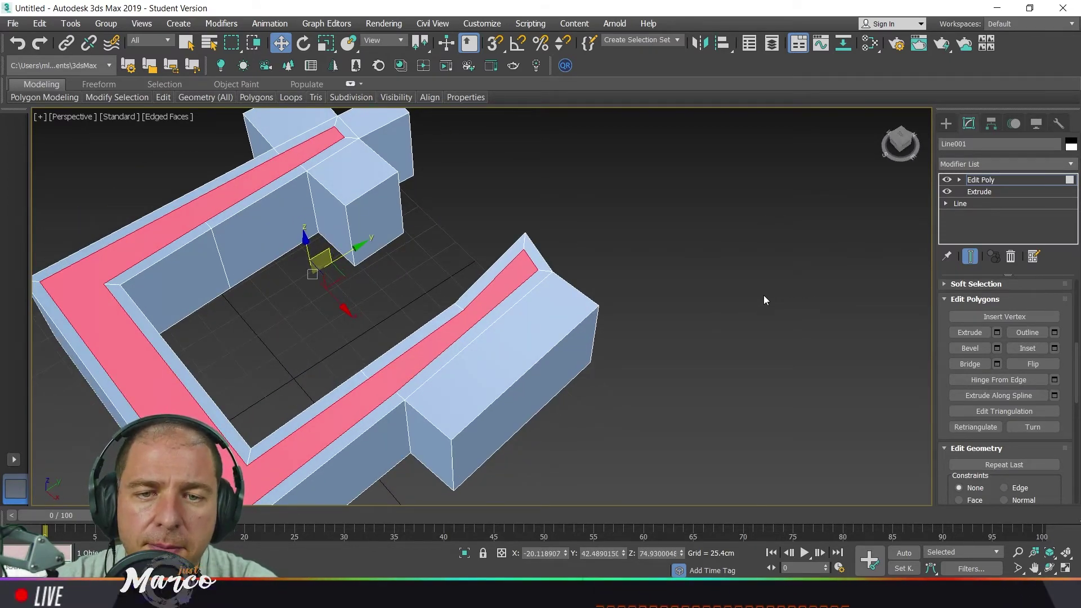
- Select the extruded block's top, front and side polygons plus the adjoining arm side, and preview an inset of about 8.70 cm
middle_click_drag(568, 396, 573, 357, "alt")
left_click(483, 335)
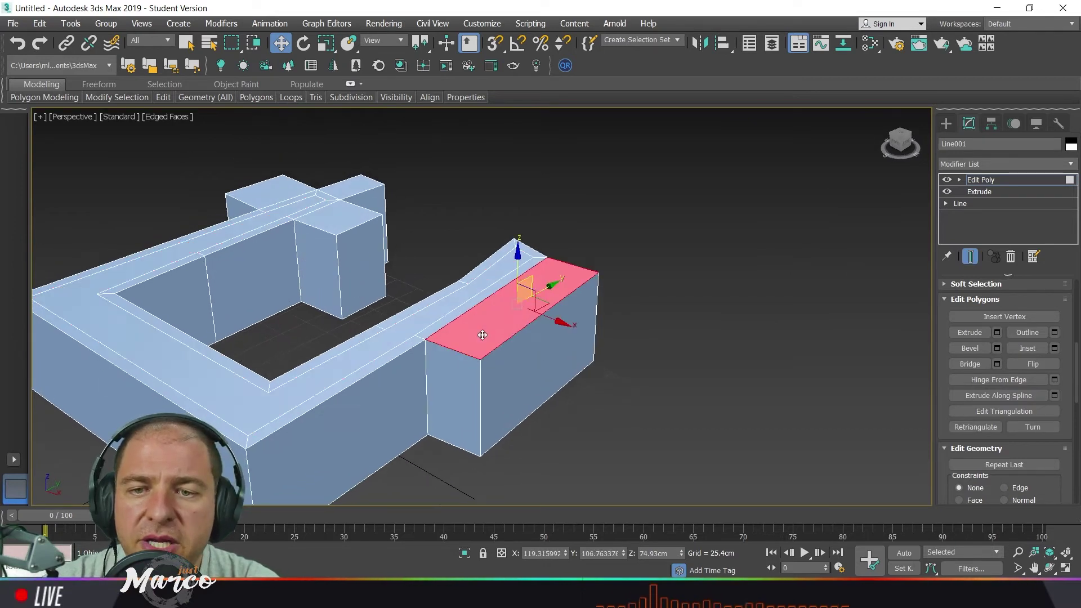
left_click(461, 379, "ctrl")
left_click(501, 377, "ctrl")
left_click(412, 396, "ctrl")
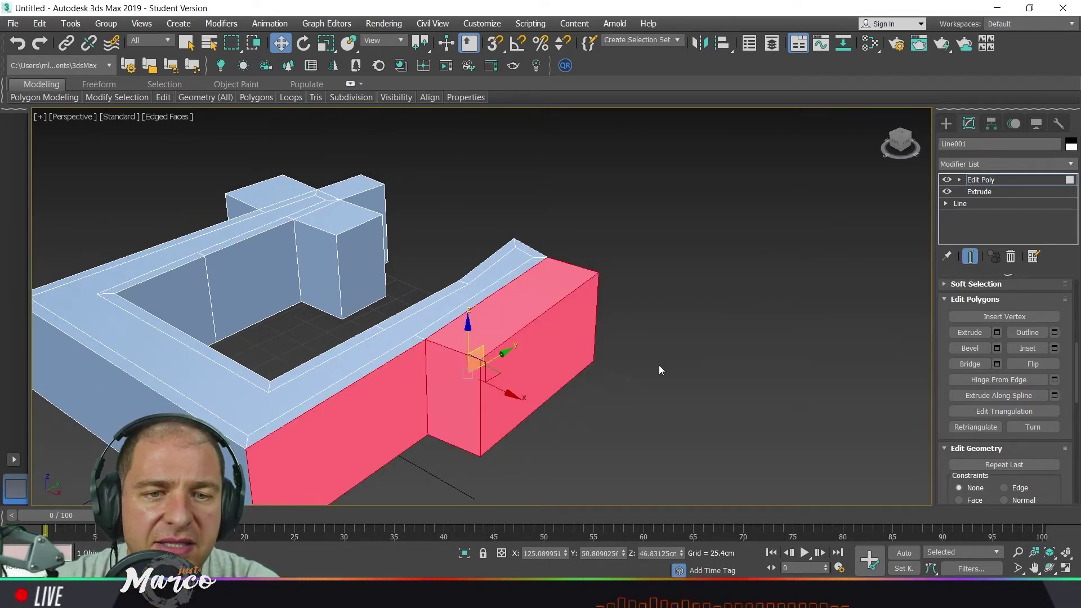
left_click(1055, 348)
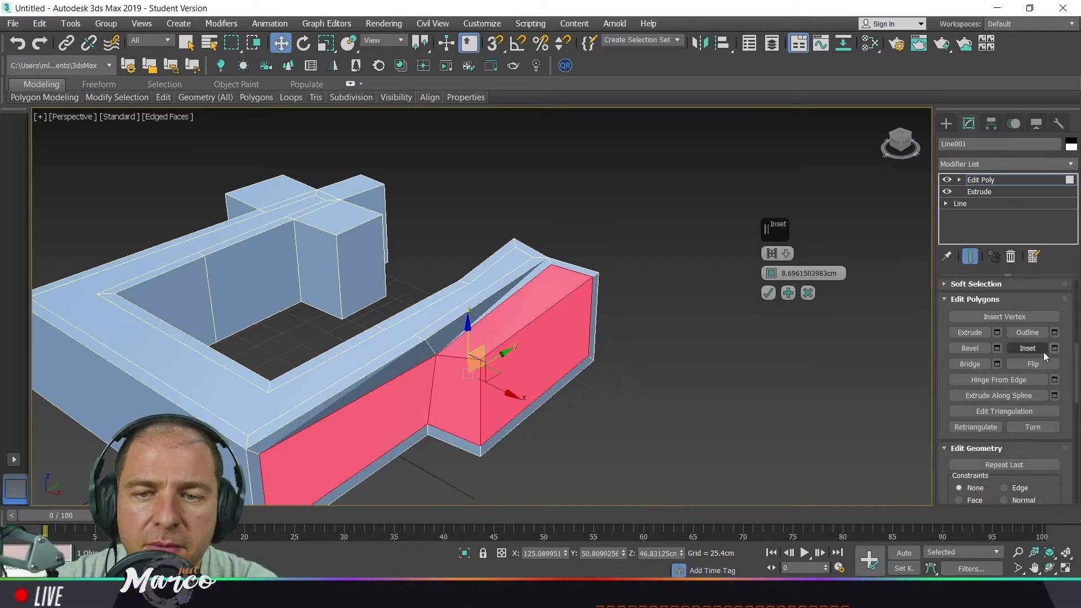
- Inset the selected outer wall and top polygons individually using the By Polygon option
mouse_move(771, 274)
left_mouse_down()
mouse_move(773, 252)
mouse_move(772, 281)
left_mouse_up()
left_click(788, 255)
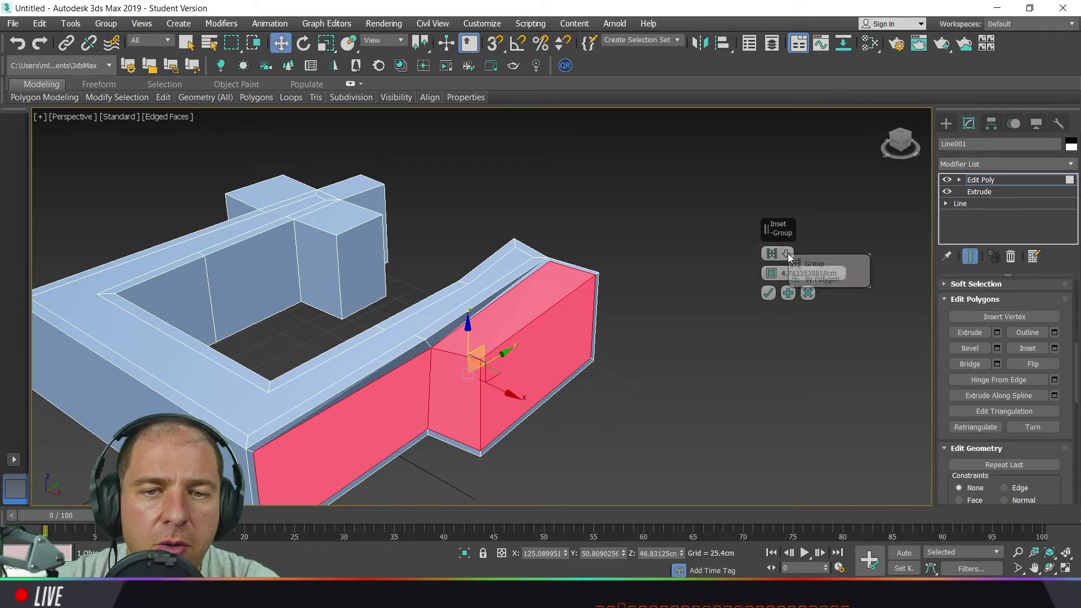
left_click(815, 281)
left_click_drag(771, 274, 771, 261)
left_click(768, 294)
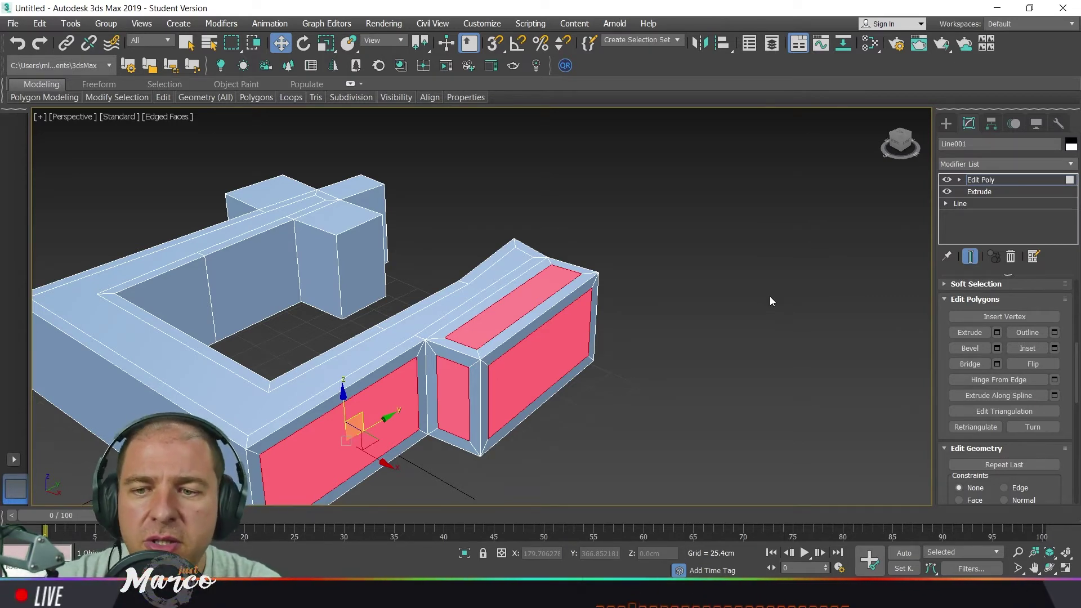
- Extrude the inset polygons inward by about -6.06 cm to form recessed panels, and clear the selection
left_click(997, 334)
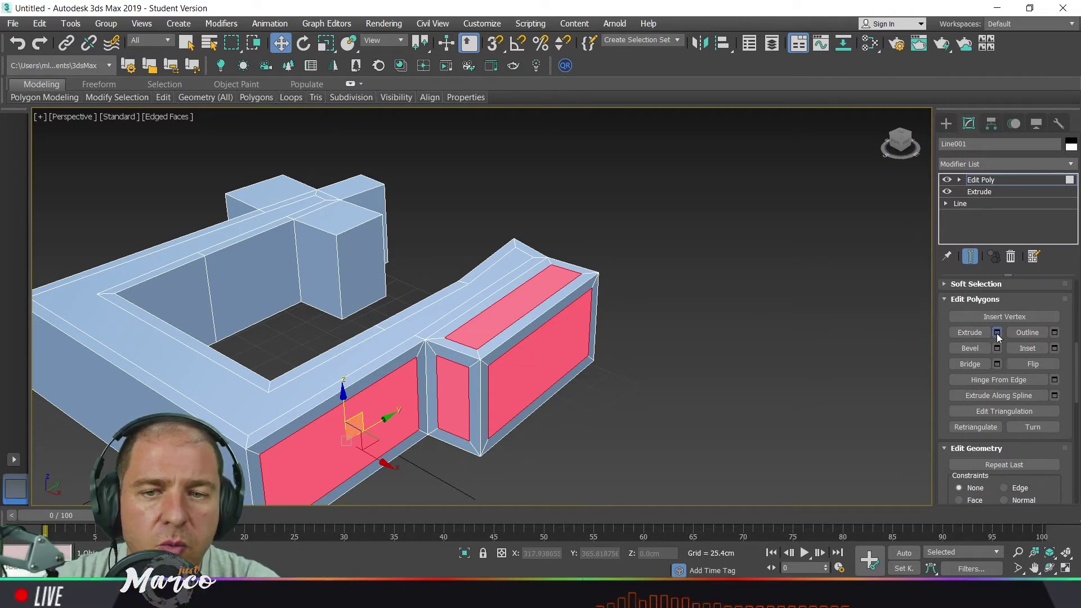
left_click_drag(774, 276, 785, 390)
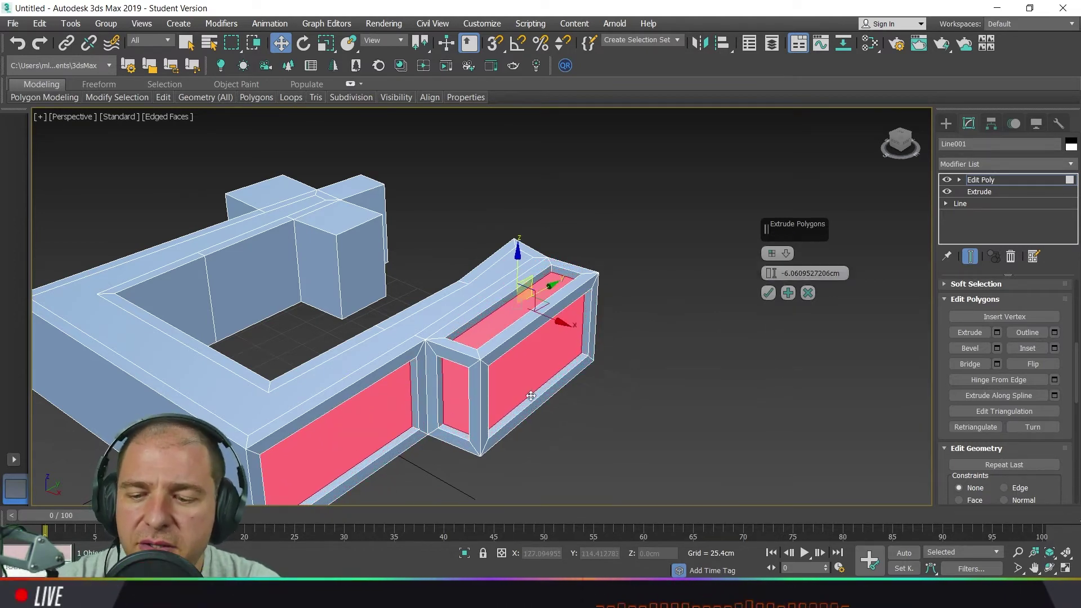
middle_click_drag(531, 396, 599, 389, "alt")
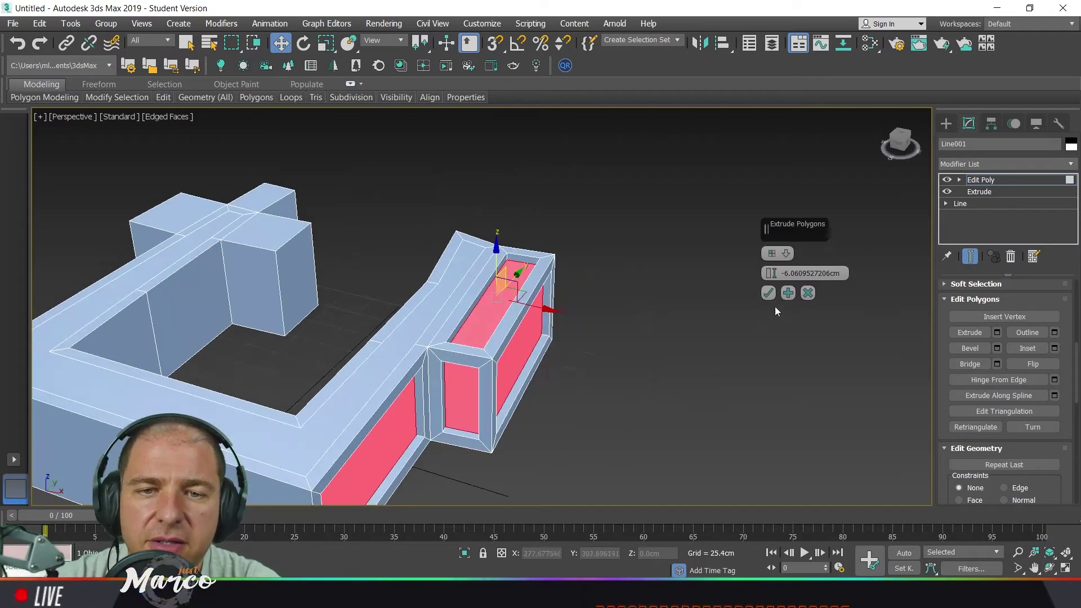
left_click(768, 293)
middle_click_drag(628, 353, 646, 370)
left_click(642, 343)
- Bevel the large outer face of the connecting end wall with a height of about 40.85 cm and a negative outline
middle_click_drag(680, 377, 703, 368, "alt")
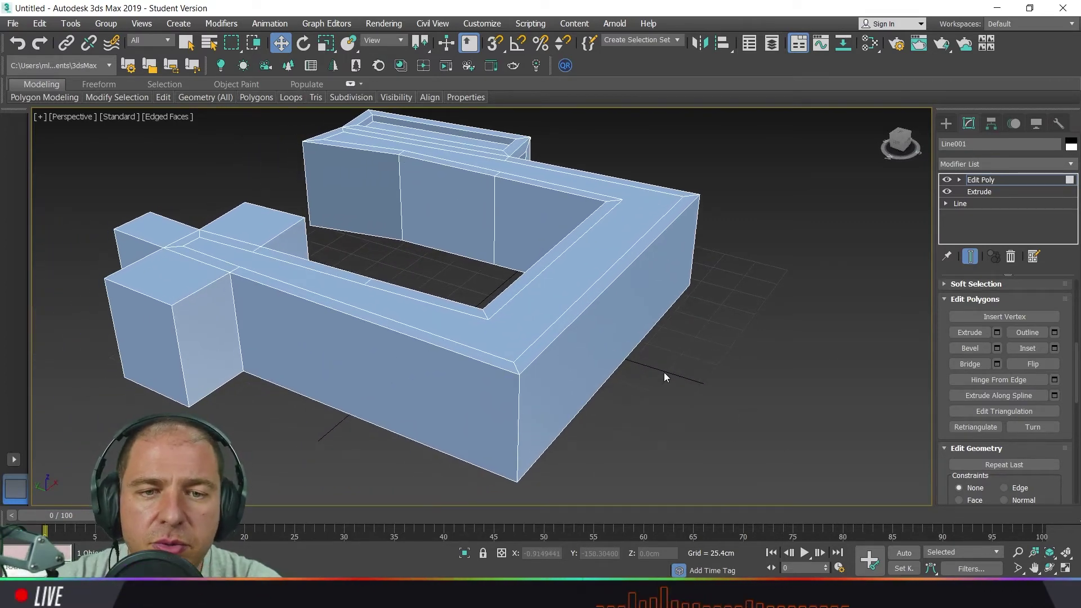
scroll(659, 371, "up", 4)
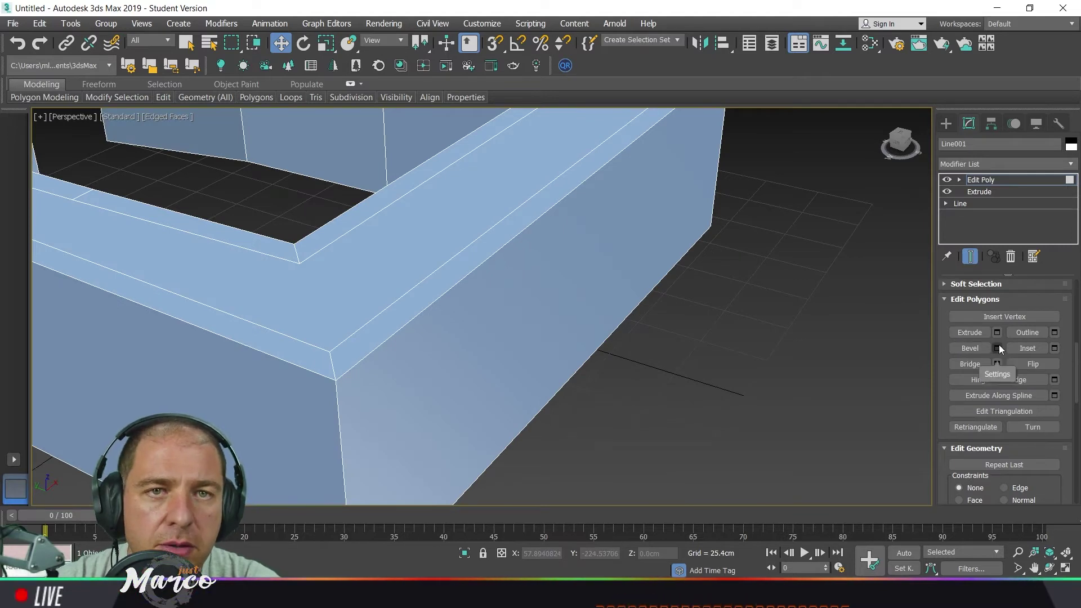
left_click(615, 266)
scroll(659, 313, "down", 3)
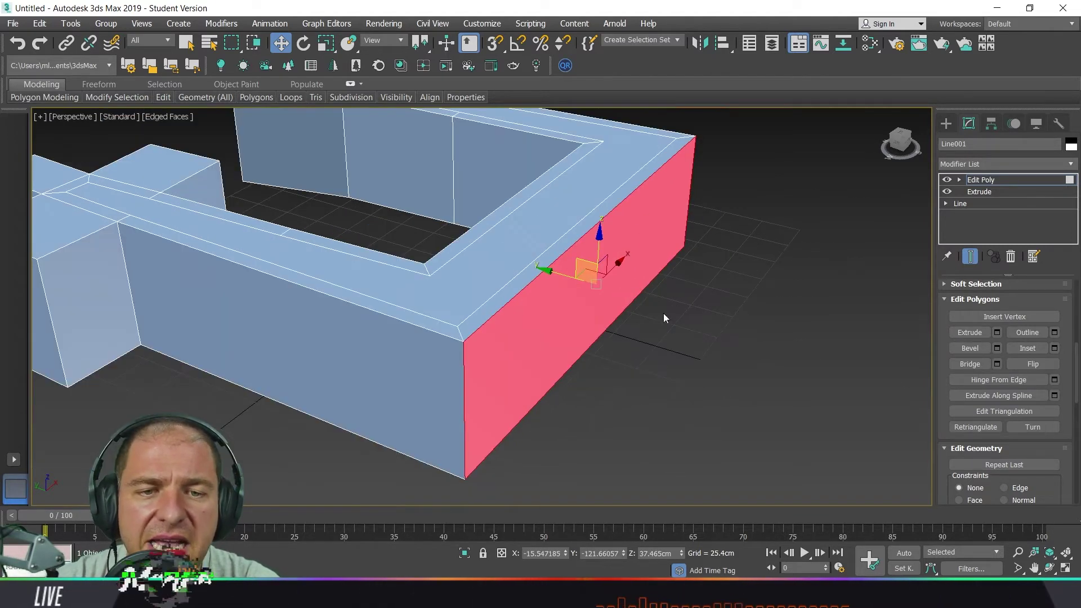
left_click(997, 349)
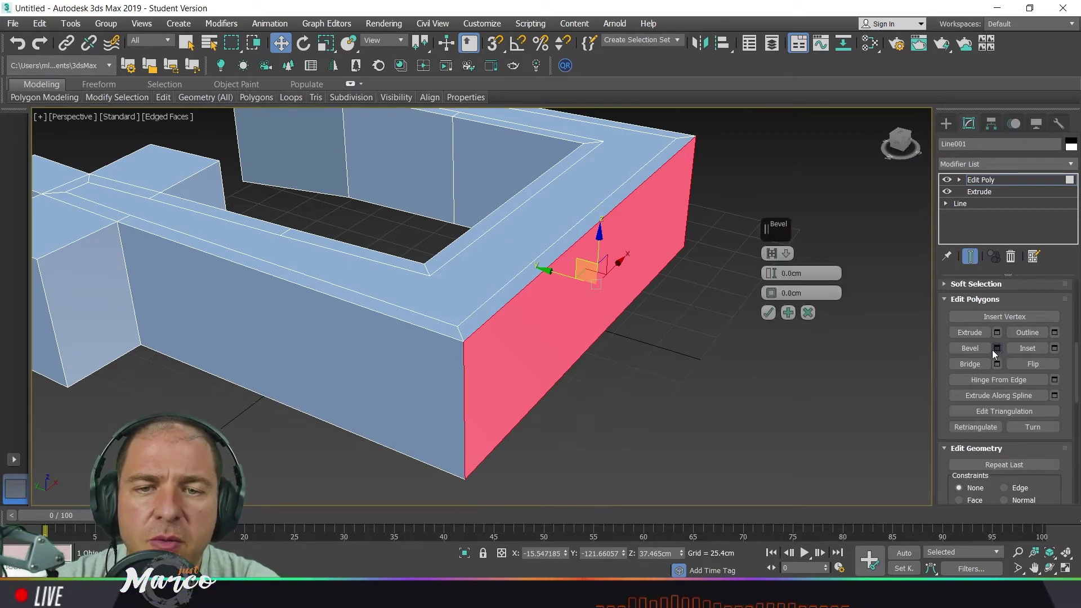
left_click_drag(772, 274, 802, 185)
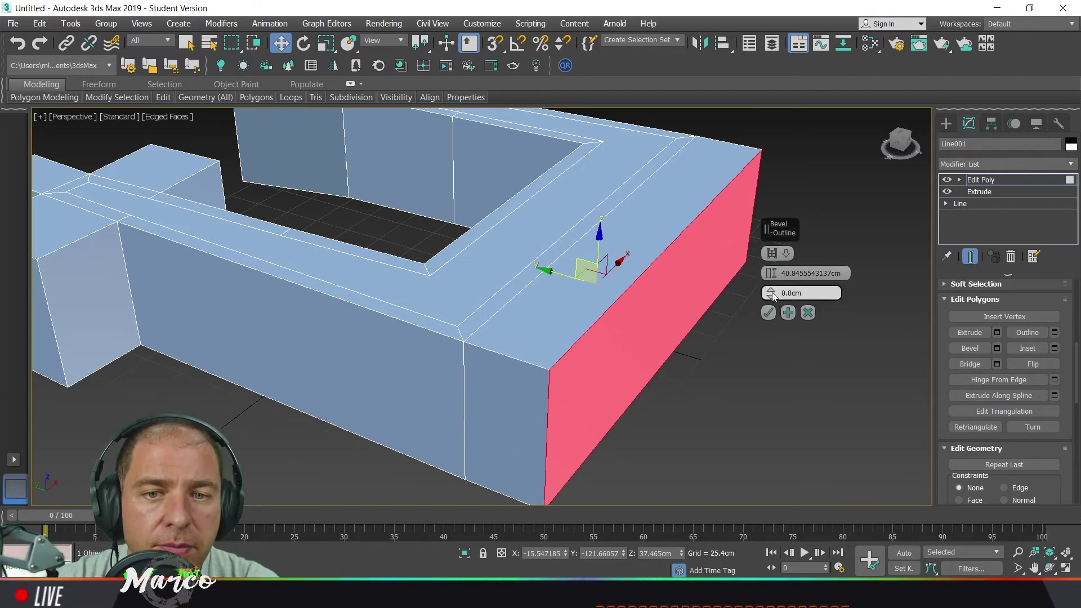
left_click_drag(772, 292, 763, 348)
left_click(768, 312)
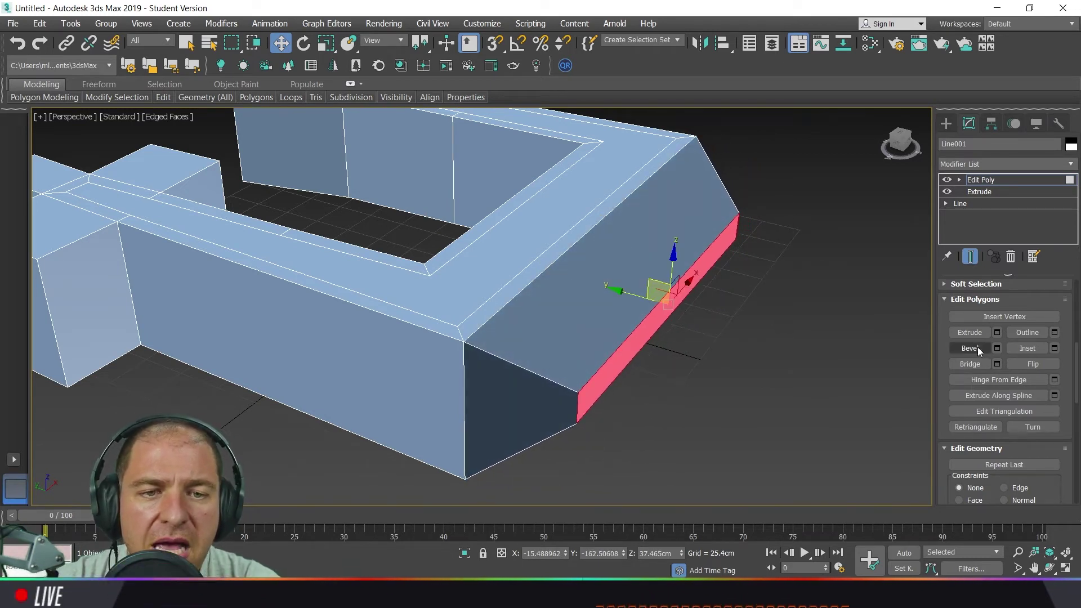
- Extrude the narrow face at the end of the bevel outward by about 47.17 cm
left_click(997, 334)
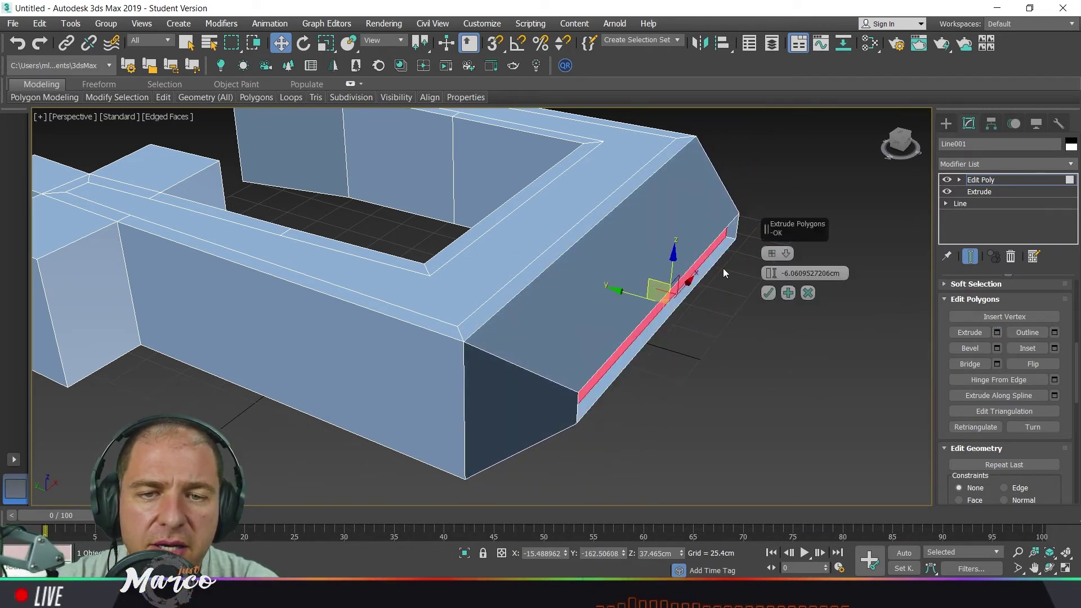
left_click_drag(773, 275, 785, 159)
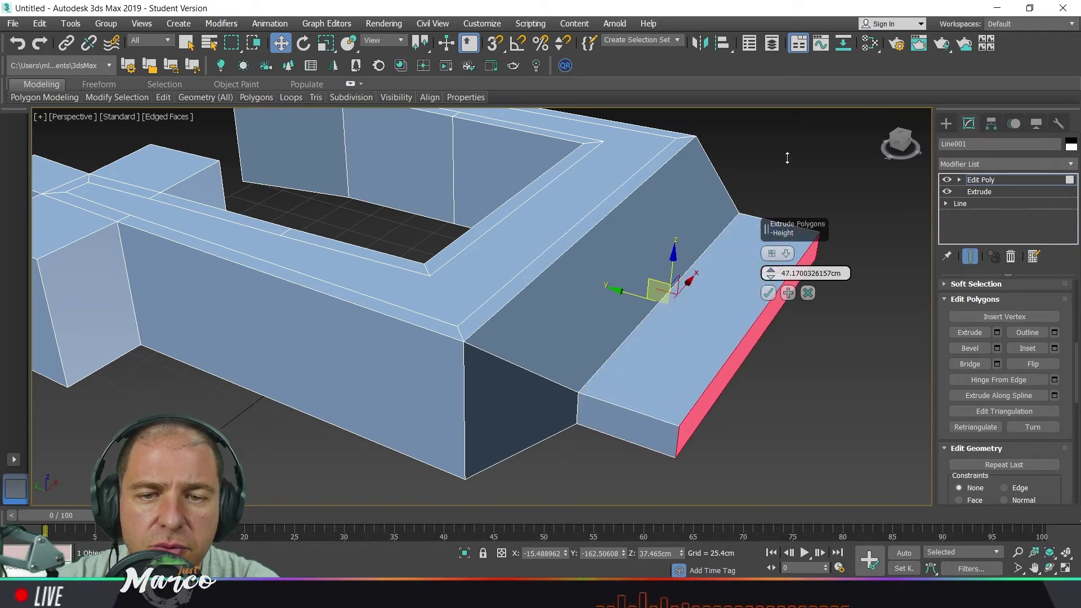
left_click(769, 292)
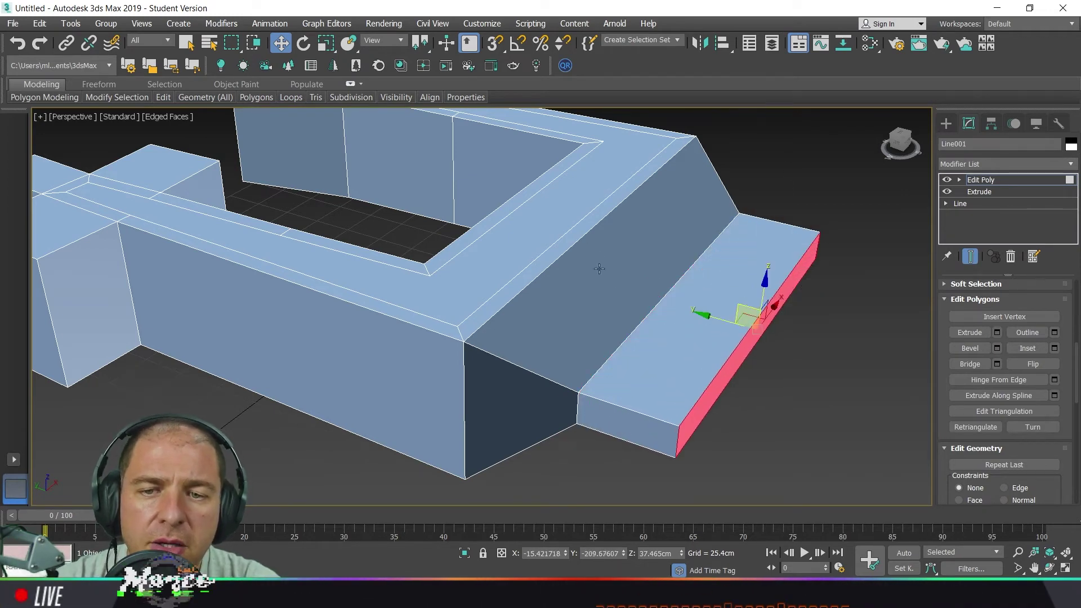
middle_click_drag(666, 418, 636, 416, "alt")
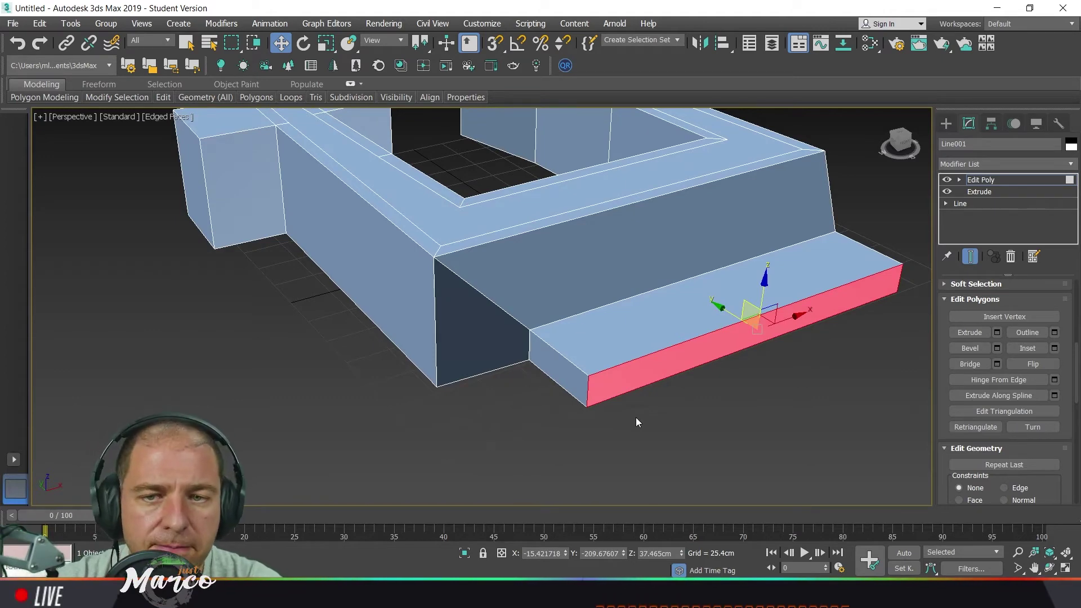
- Extrude the outer end face of the block opposite the recessed wing by about 47.17 cm
middle_click_drag(443, 243, 454, 485, "alt")
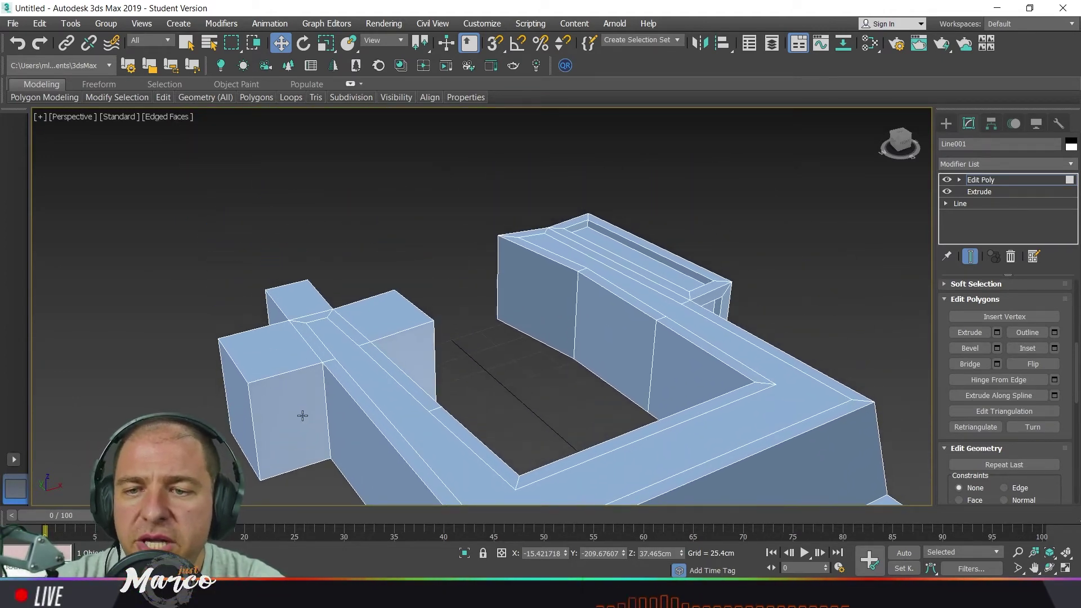
left_click(239, 406)
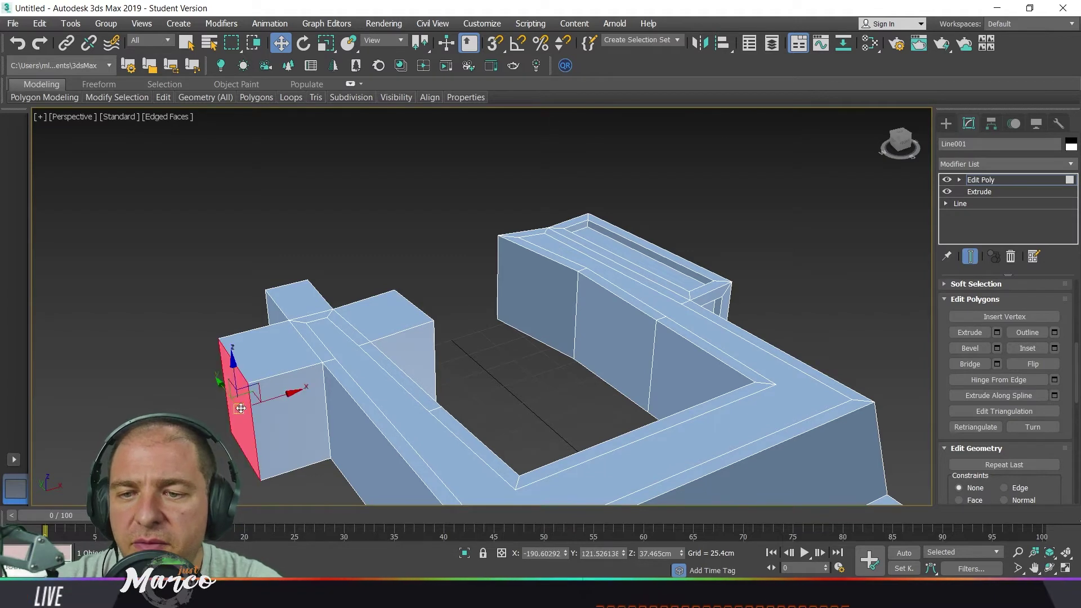
left_click(998, 333)
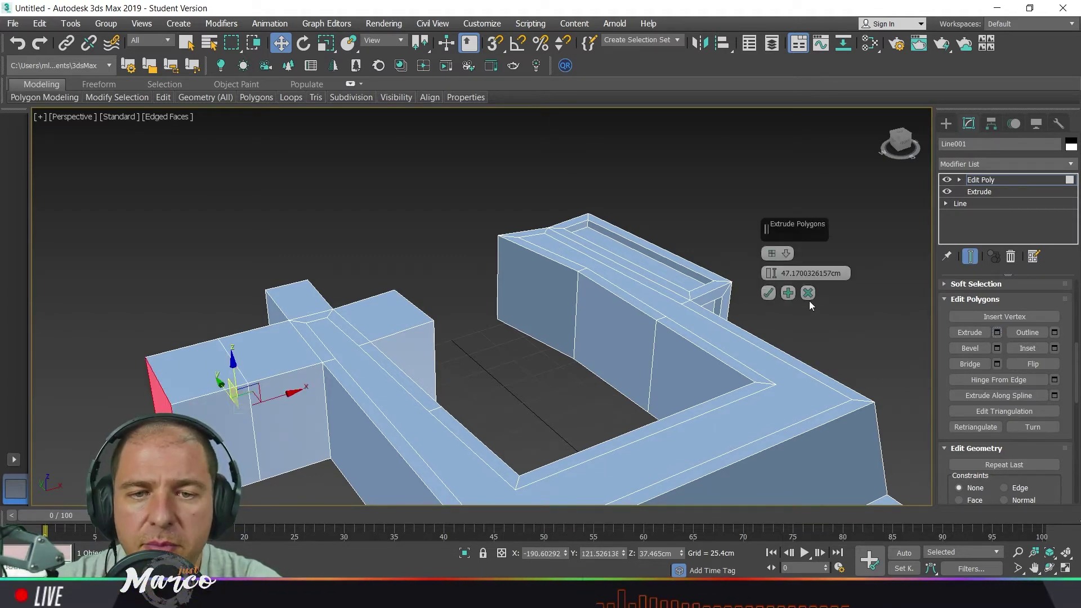
left_click(770, 293)
- Extrude the top faces of the two outer blocks upward twice, about 47.17 cm each time, to form towers
left_click(378, 314)
left_click(216, 356, "ctrl")
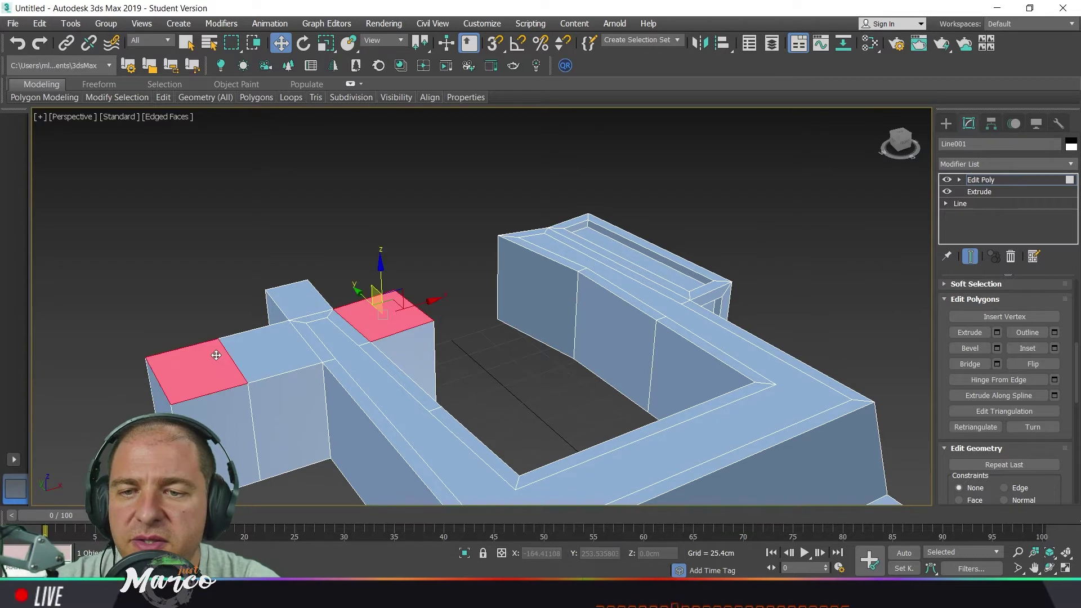
left_click(998, 332)
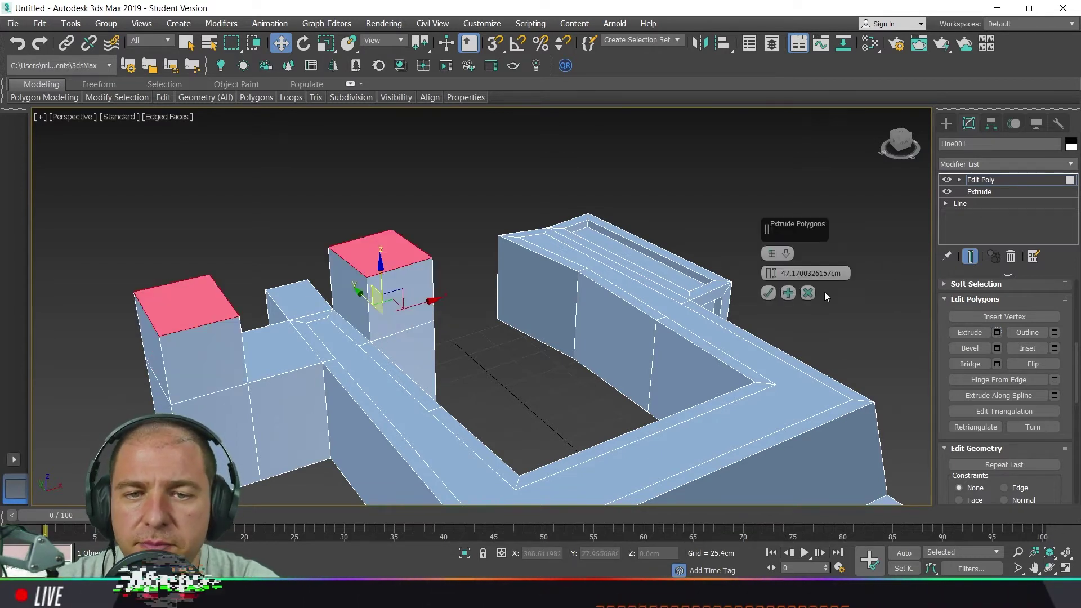
left_click(768, 293)
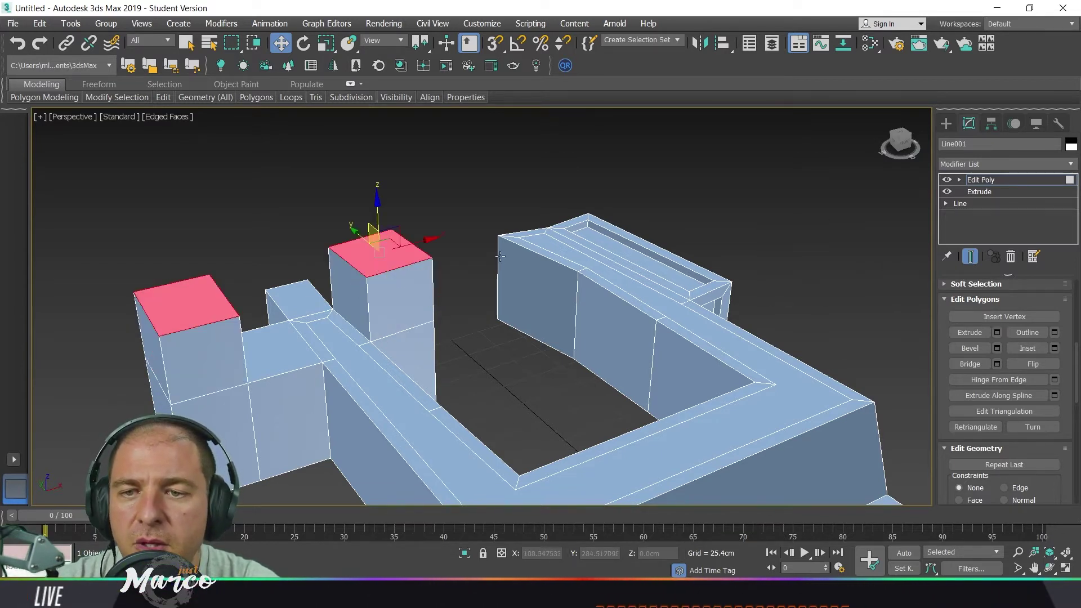
left_click(998, 333)
left_click(770, 293)
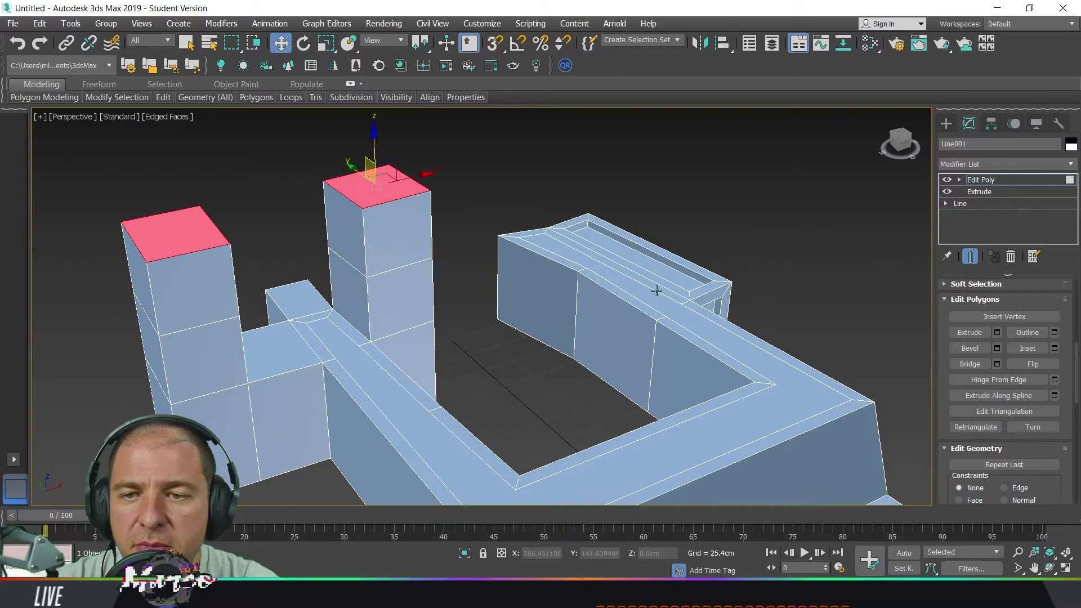
- Bridge the two facing upper side polygons of the towers with 11 segments
left_click(345, 230)
middle_click_drag(385, 273, 227, 216, "alt")
left_click(227, 216)
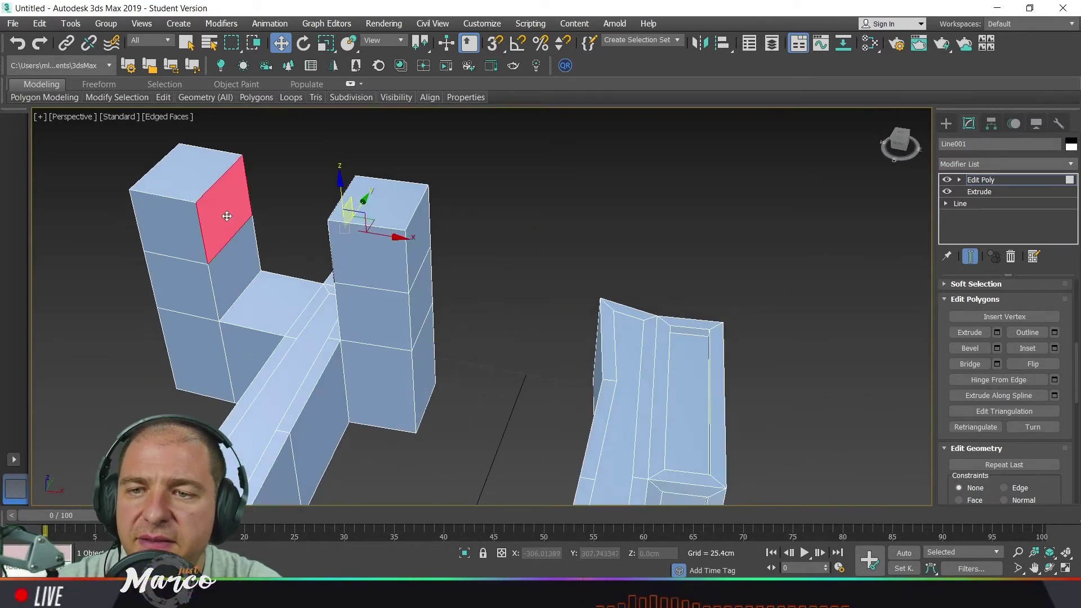
middle_click_drag(224, 257, 422, 262, "alt")
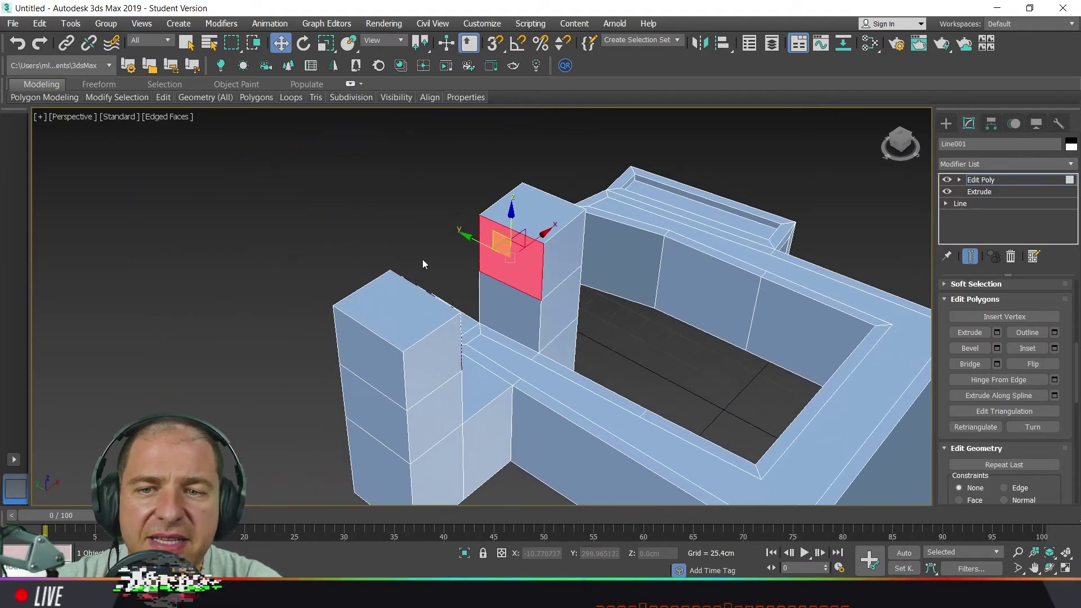
scroll(422, 259, "up", 3)
middle_click_drag(476, 294, 436, 270, "alt")
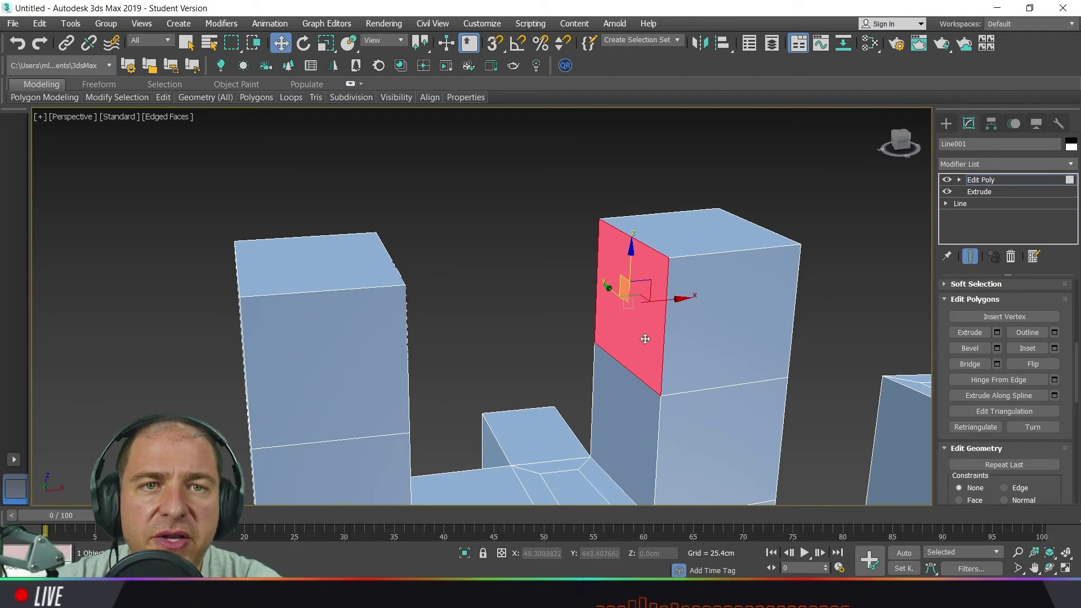
left_click(1001, 365)
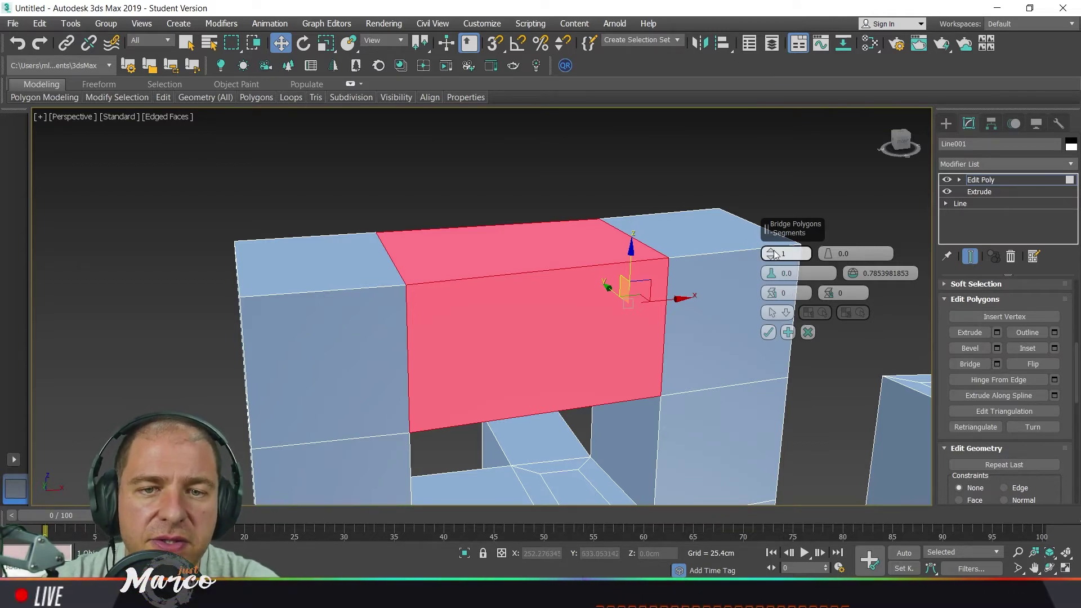
left_click_drag(771, 254, 779, 228)
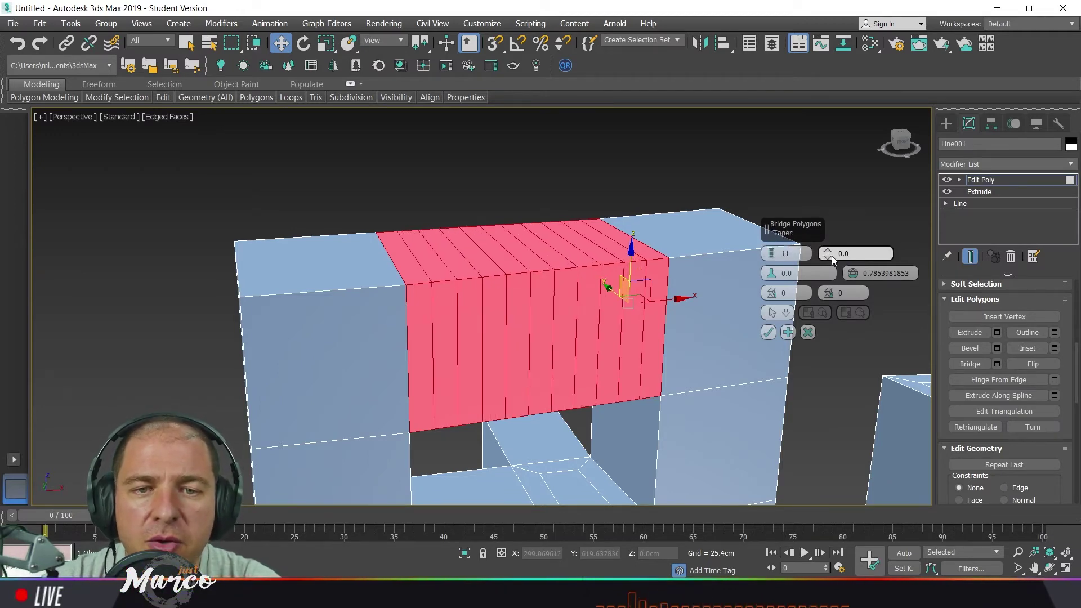
- Shape the bridge with taper -3.0, bias 10.5, smooth about 37.29 and Twist 1 set to 1, accept it, and clear the selection
mouse_move(827, 256)
left_mouse_down()
mouse_move(778, 283)
mouse_move(786, 295)
mouse_move(786, 261)
left_mouse_up()
left_click_drag(856, 276, 853, 231)
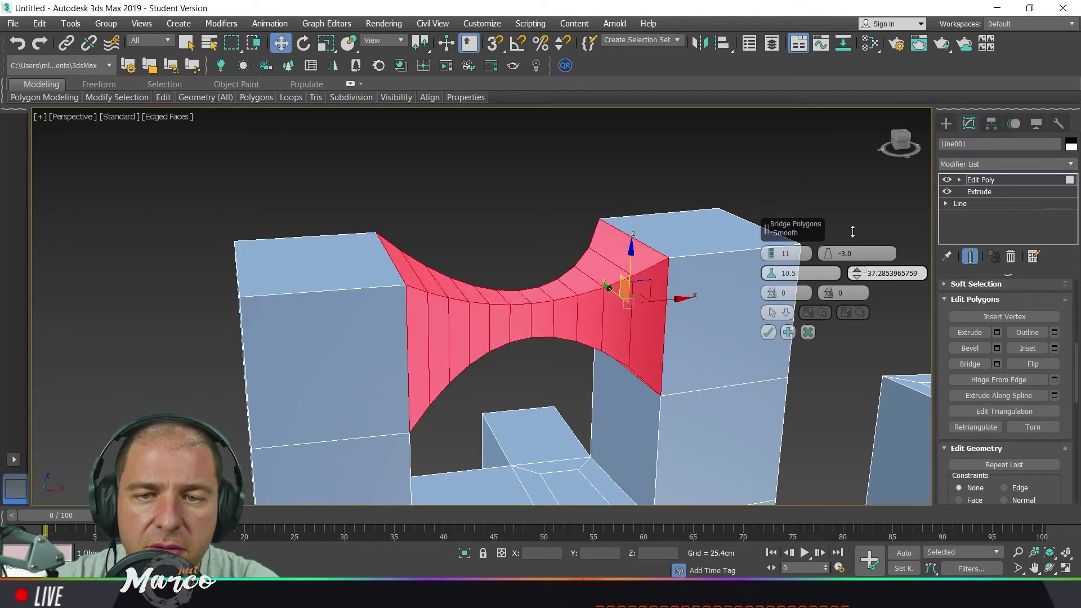
left_click(770, 289)
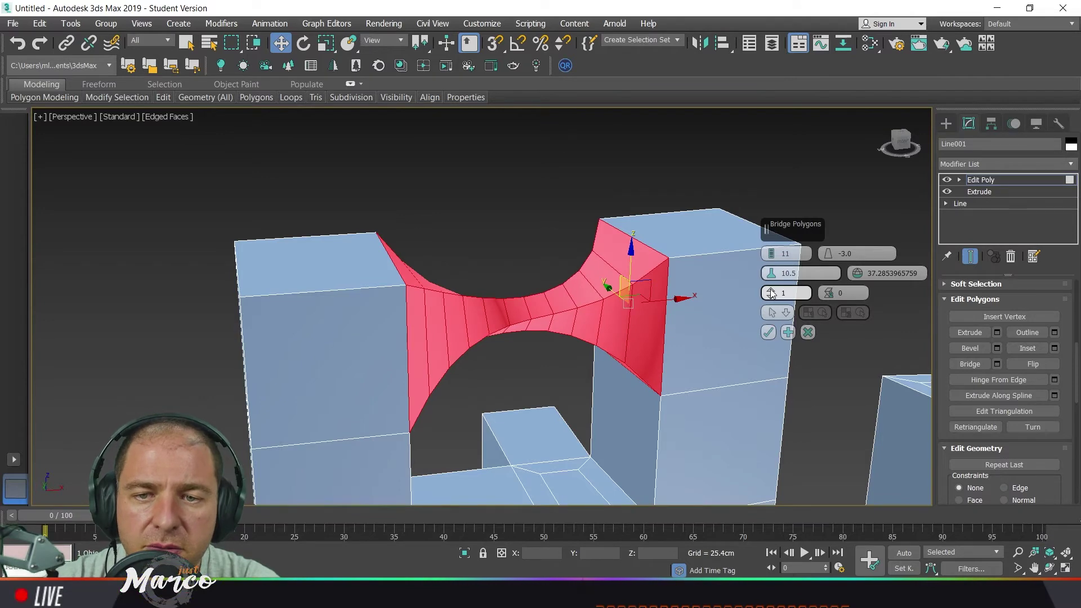
middle_click_drag(627, 323, 683, 335, "alt")
left_click(769, 332)
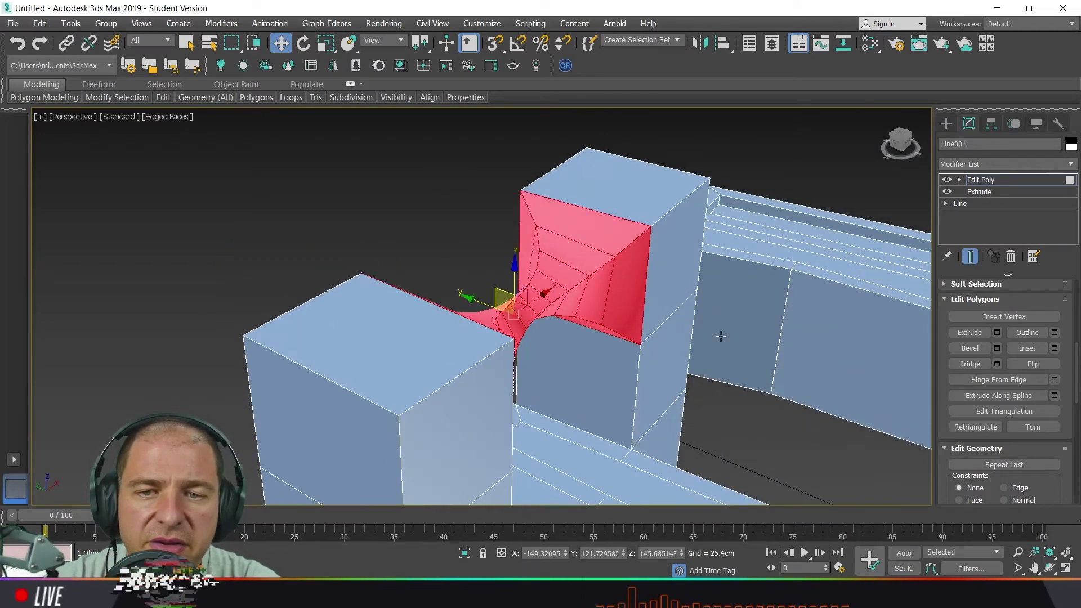
left_click(490, 234)
mouse_move(592, 290)
middle_mouse_down("alt")
mouse_move(531, 273)
mouse_move(611, 306)
mouse_move(562, 305)
mouse_move(558, 293)
mouse_move(592, 305)
mouse_move(582, 285)
middle_mouse_up("alt")
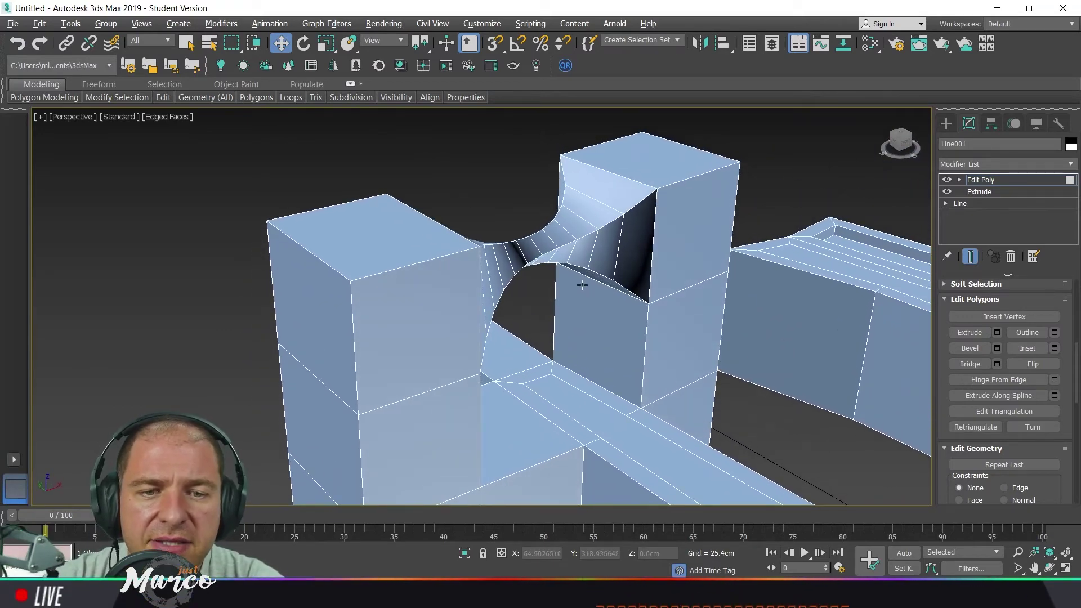
scroll(582, 285, "down", 4)
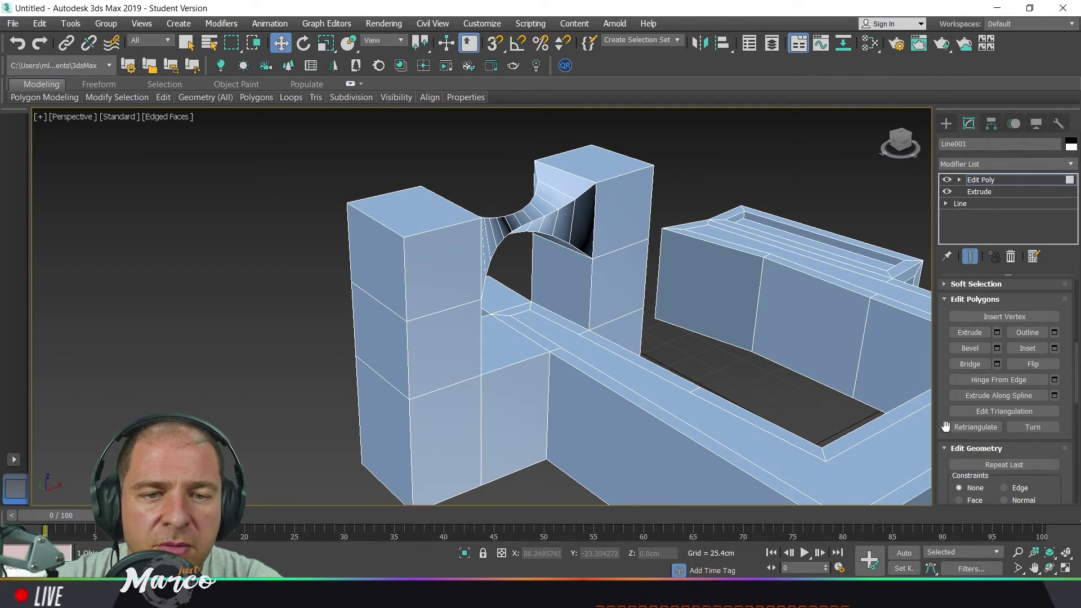
left_click_drag(946, 427, 981, 367)
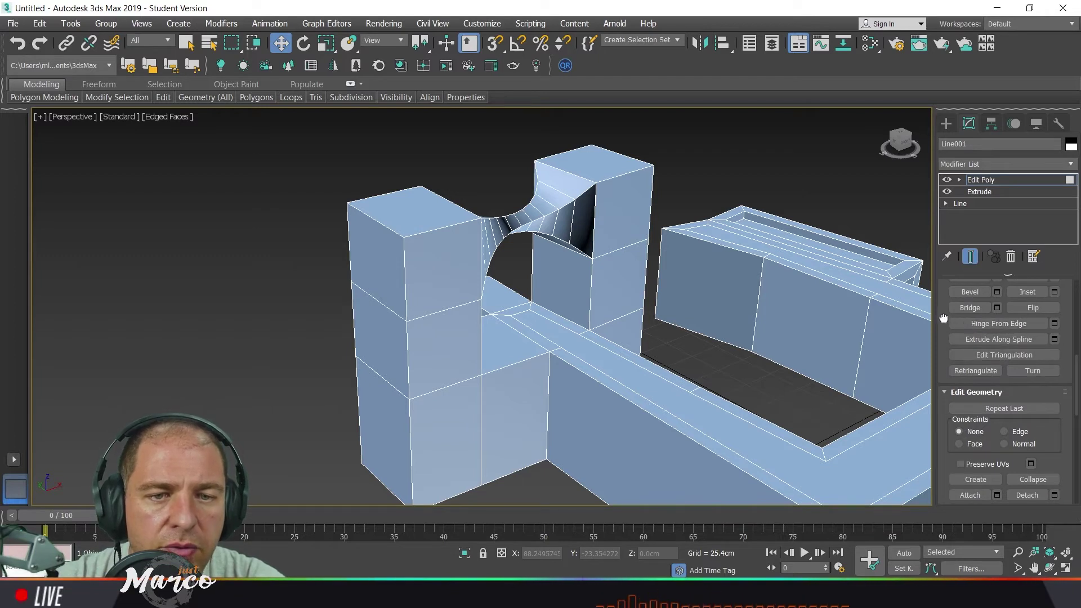
left_click_drag(966, 331, 965, 367)
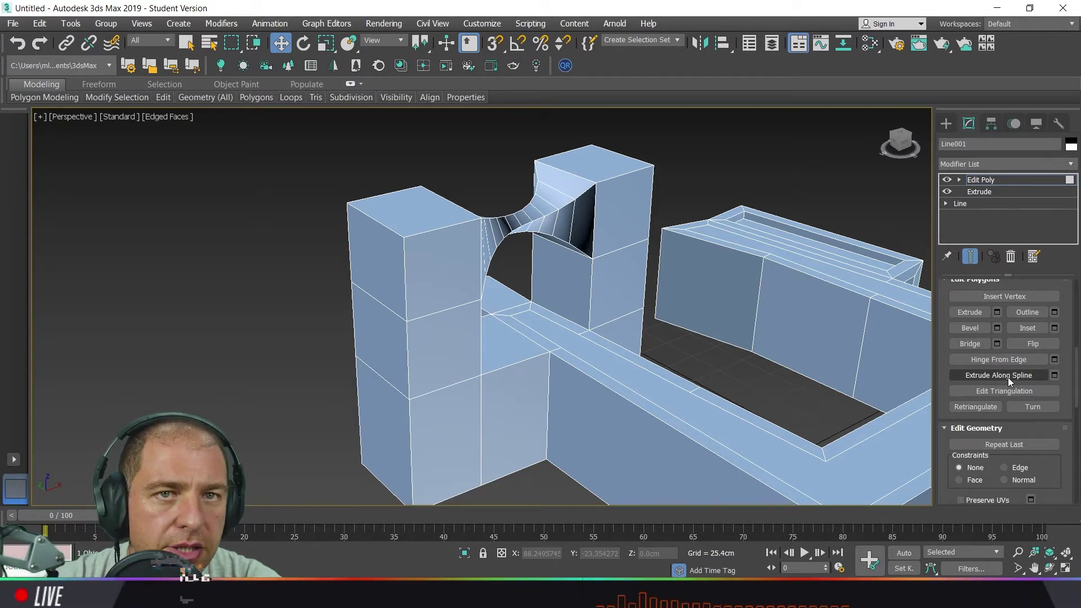
middle_click_drag(888, 435, 662, 343)
scroll(650, 341, "down", 3)
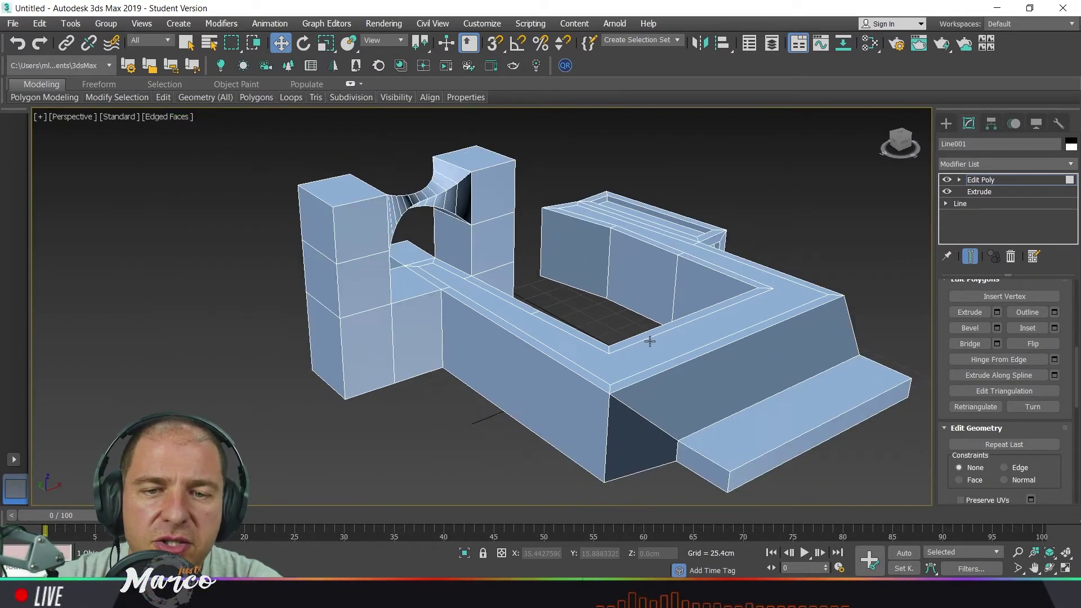
- Hinge the lowest outer face of the near tower 90 degrees about its bottom edge
mouse_move(649, 396)
middle_mouse_down("alt")
mouse_move(691, 400)
mouse_move(665, 390)
middle_mouse_up("alt")
middle_click_drag(500, 433, 479, 419, "alt")
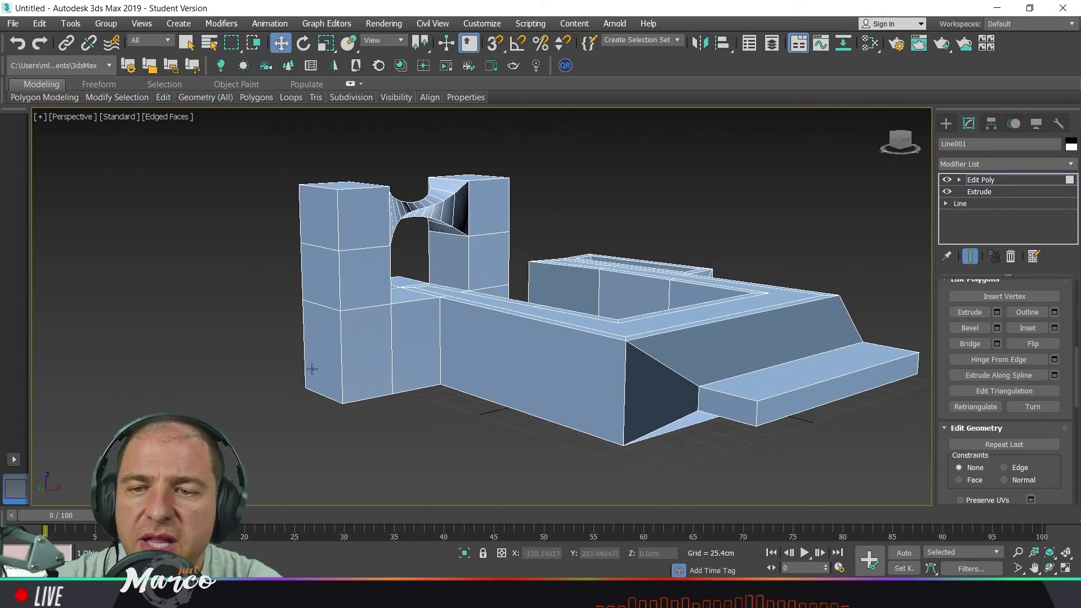
left_click(315, 351)
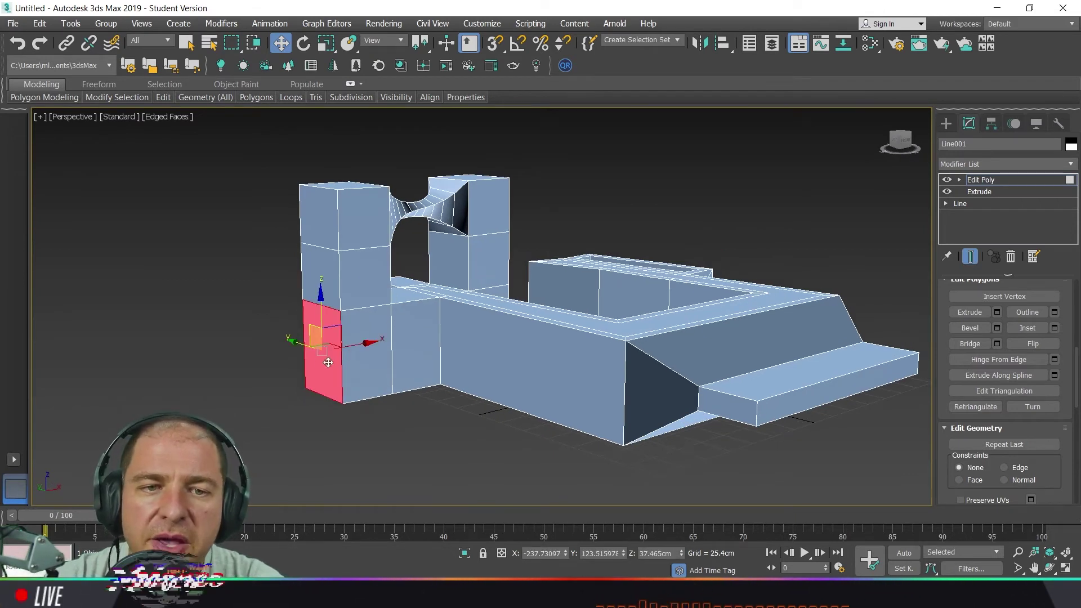
left_click(1055, 360)
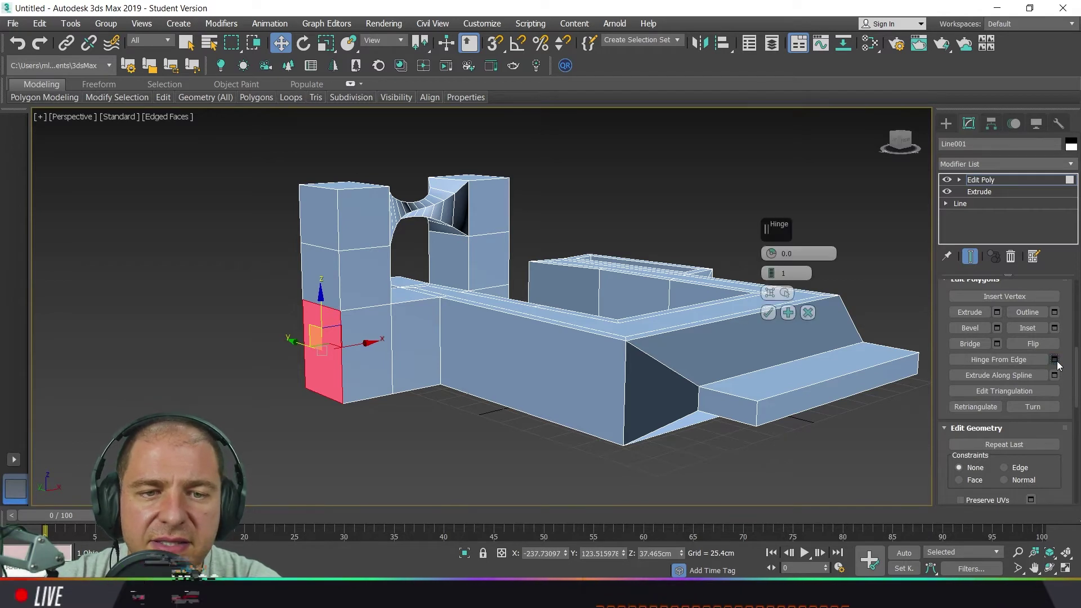
scroll(440, 354, "up", 3)
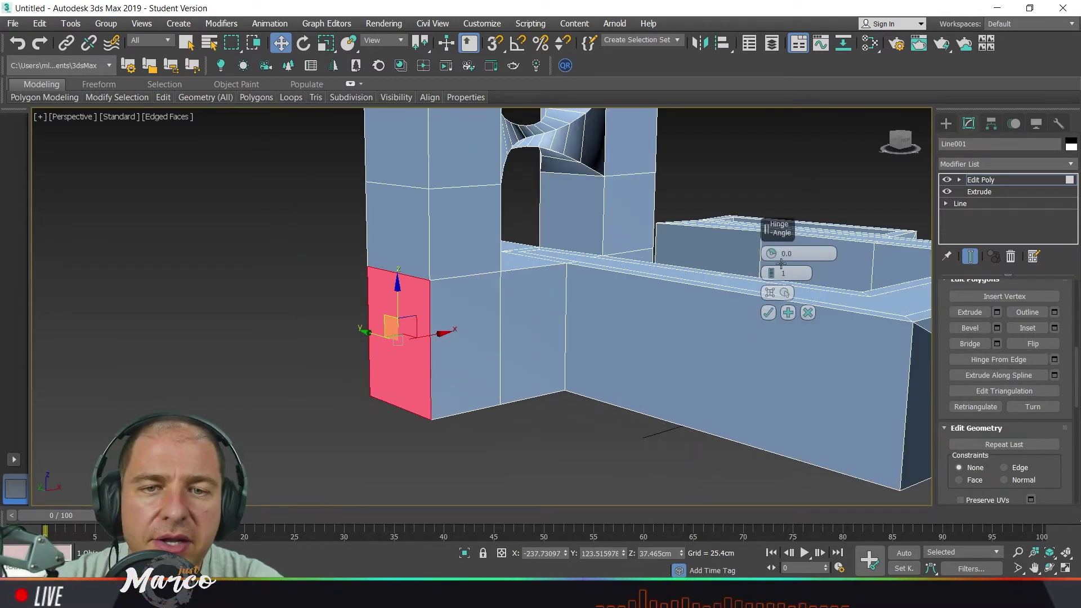
left_click(772, 293)
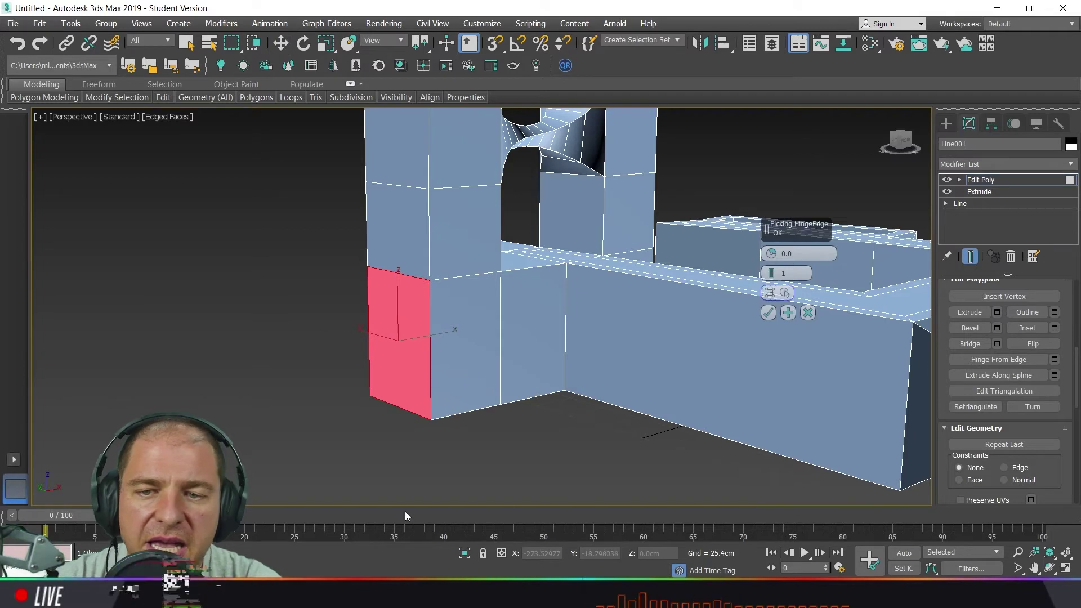
left_click(400, 407)
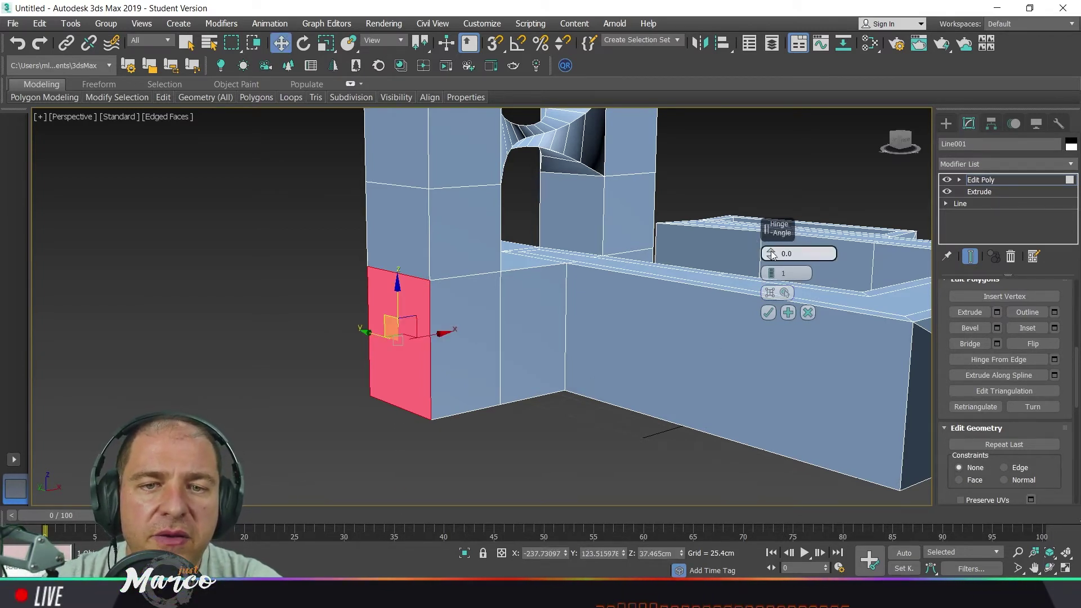
left_click_drag(772, 259, 801, 174)
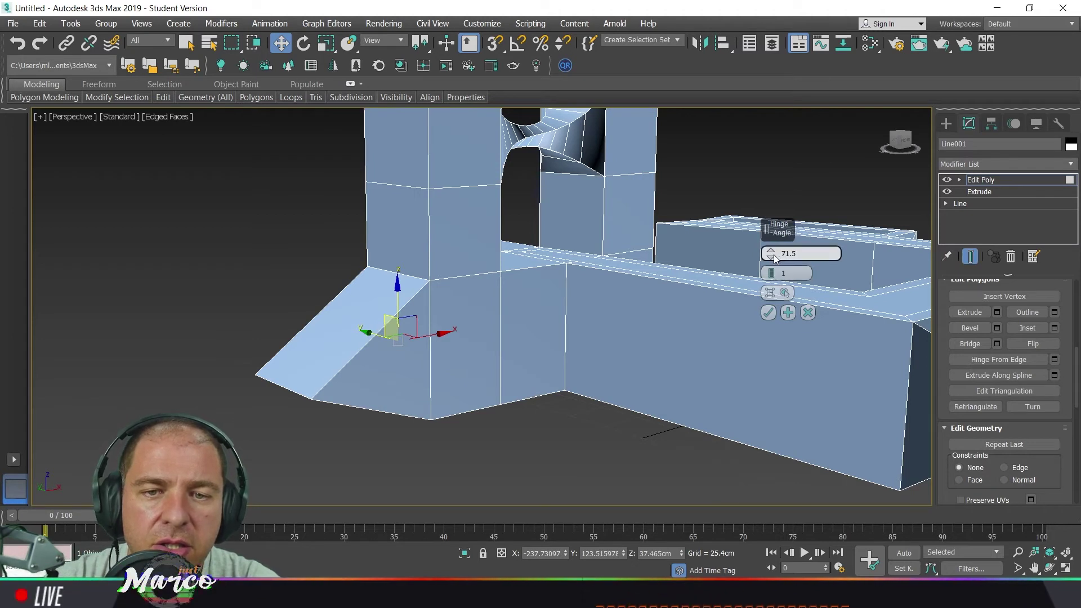
left_click_drag(771, 254, 774, 230)
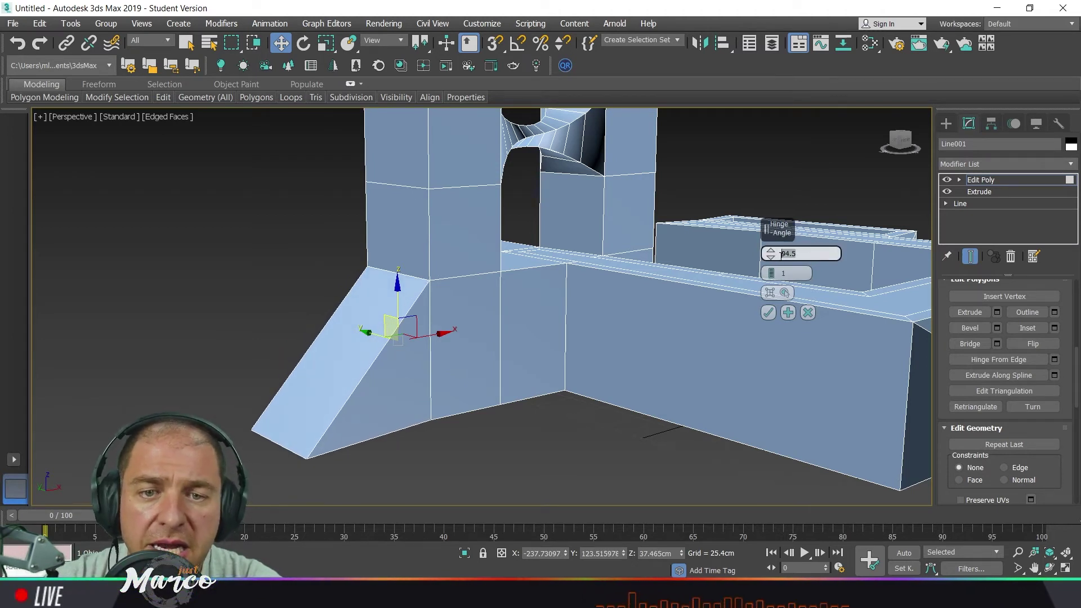
key("Return")
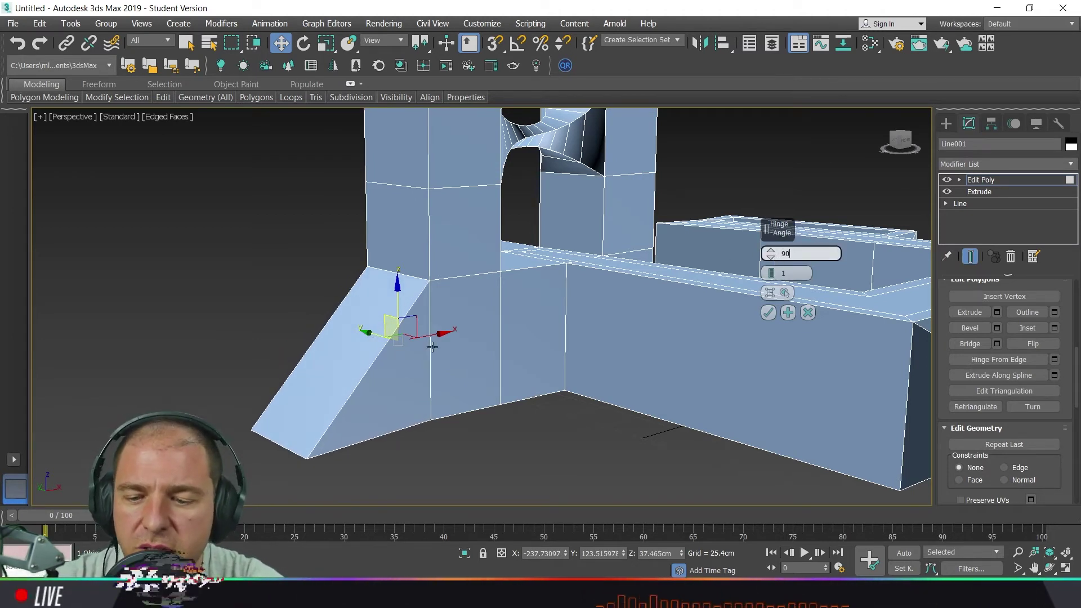
mouse_move(426, 385)
middle_mouse_down("alt")
mouse_move(384, 372)
mouse_move(418, 383)
middle_mouse_up("alt")
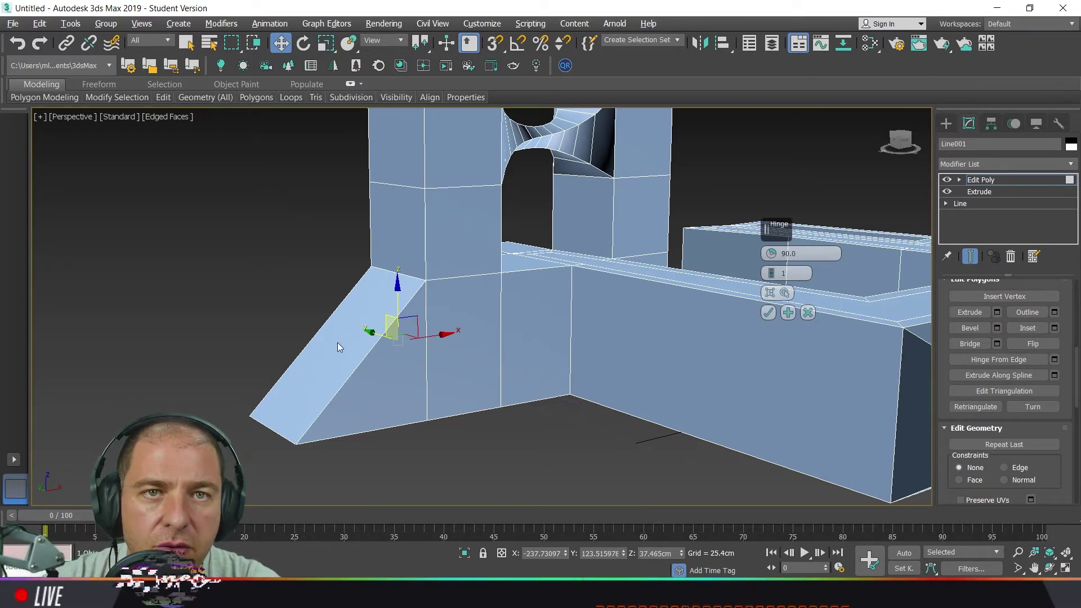
- Set the tower base hinge to 9 segments and accept it
left_click(772, 271)
left_click(772, 271)
left_click(772, 271)
left_click(772, 271)
left_click(772, 271)
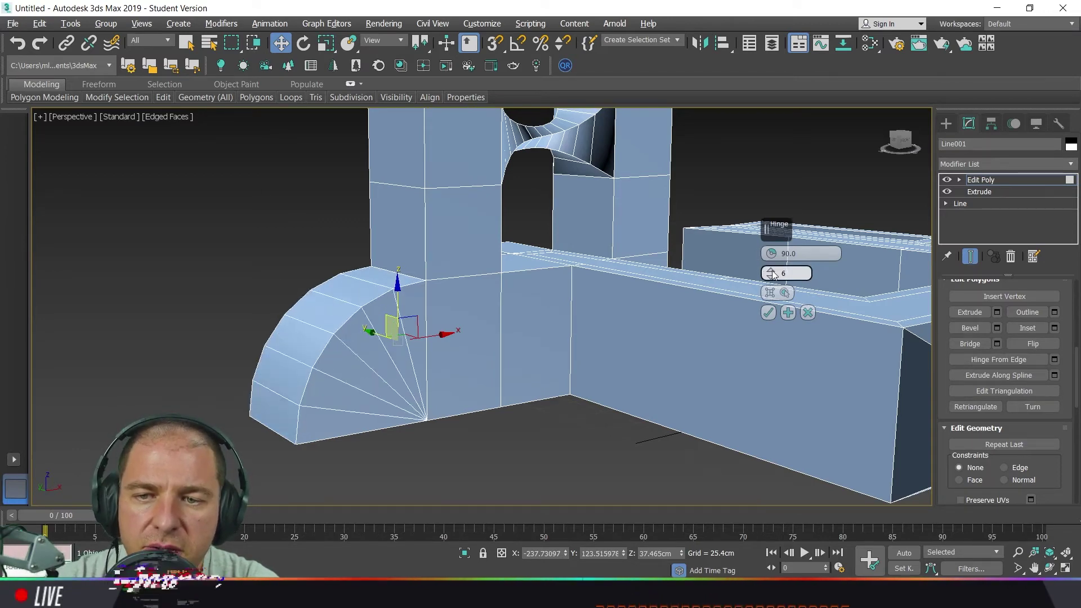
left_click(772, 271)
left_click(772, 271)
left_click(773, 271)
middle_click_drag(485, 346, 490, 367, "alt")
left_click(769, 313)
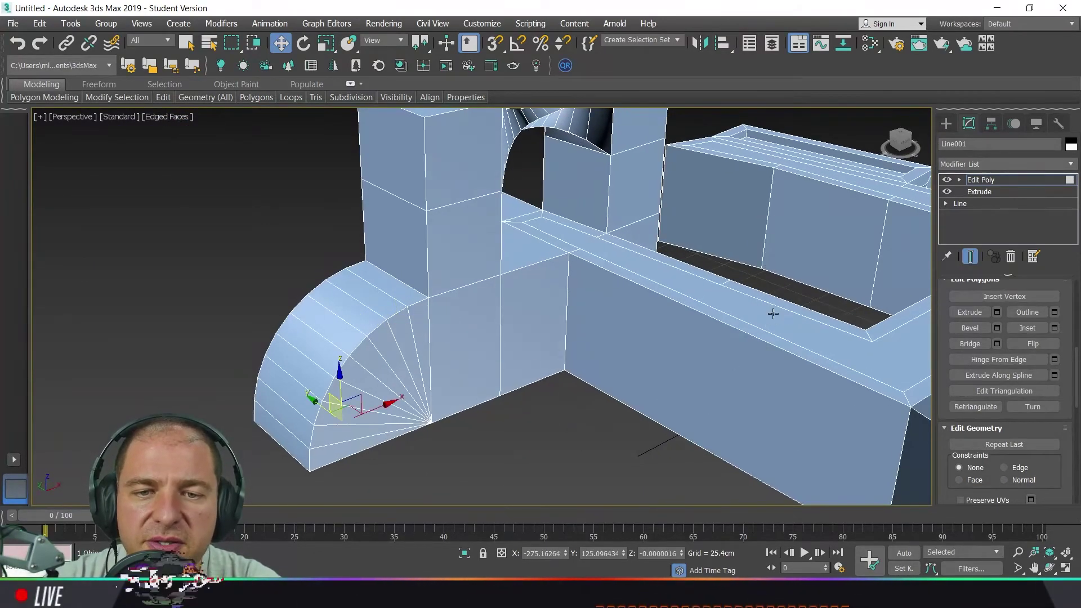
- Hinge the low ledge's outer front face, using the upper edge of the adjoining sloped wall as the hinge
scroll(654, 361, "down", 4)
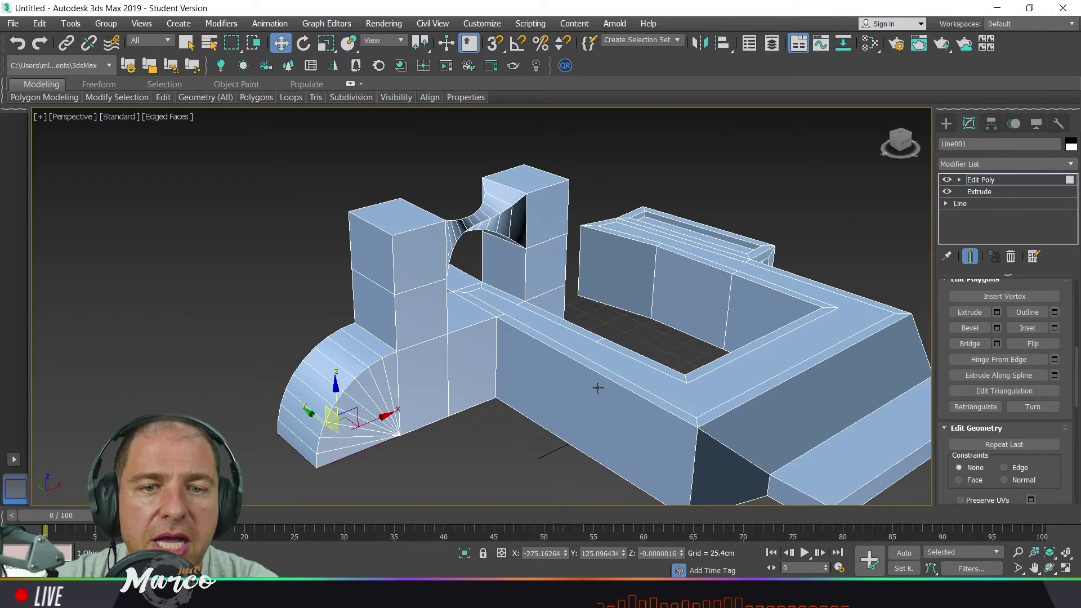
scroll(786, 428, "down", 3)
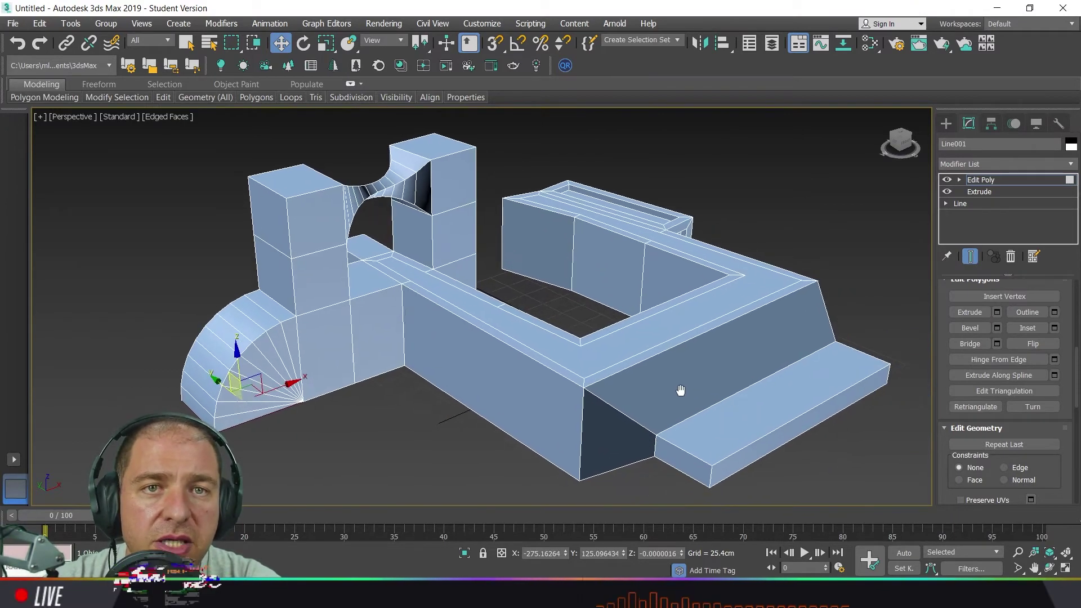
middle_click_drag(681, 391, 736, 388, "alt")
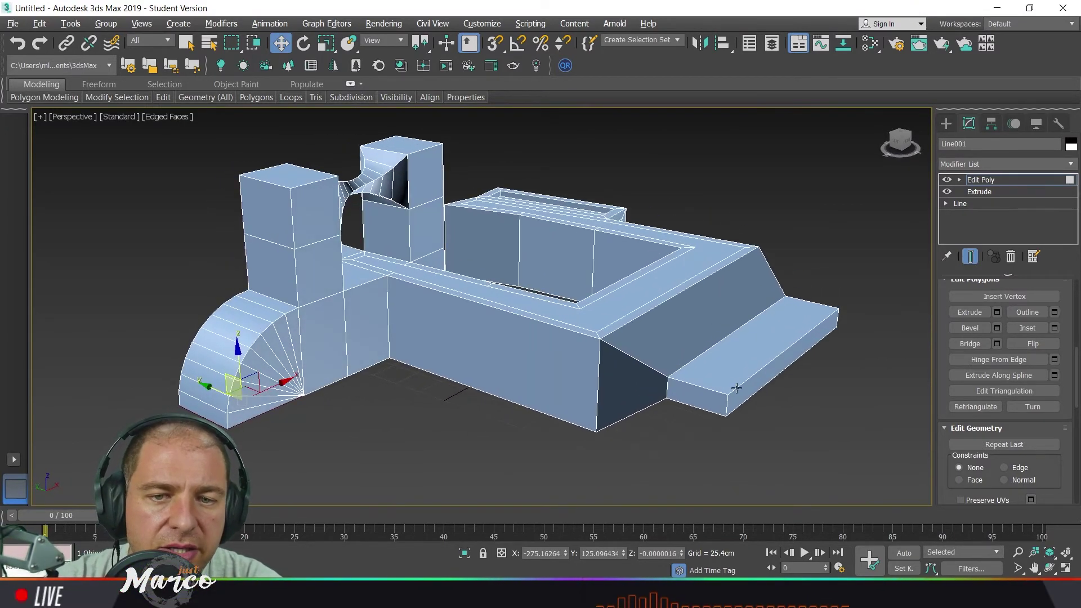
left_click(791, 357)
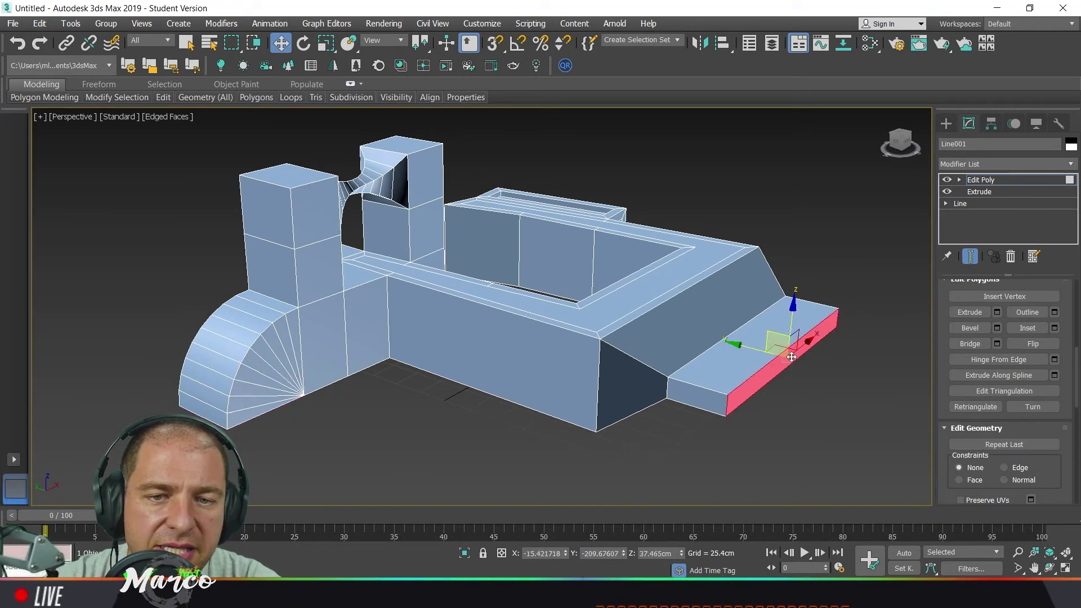
left_click(1057, 361)
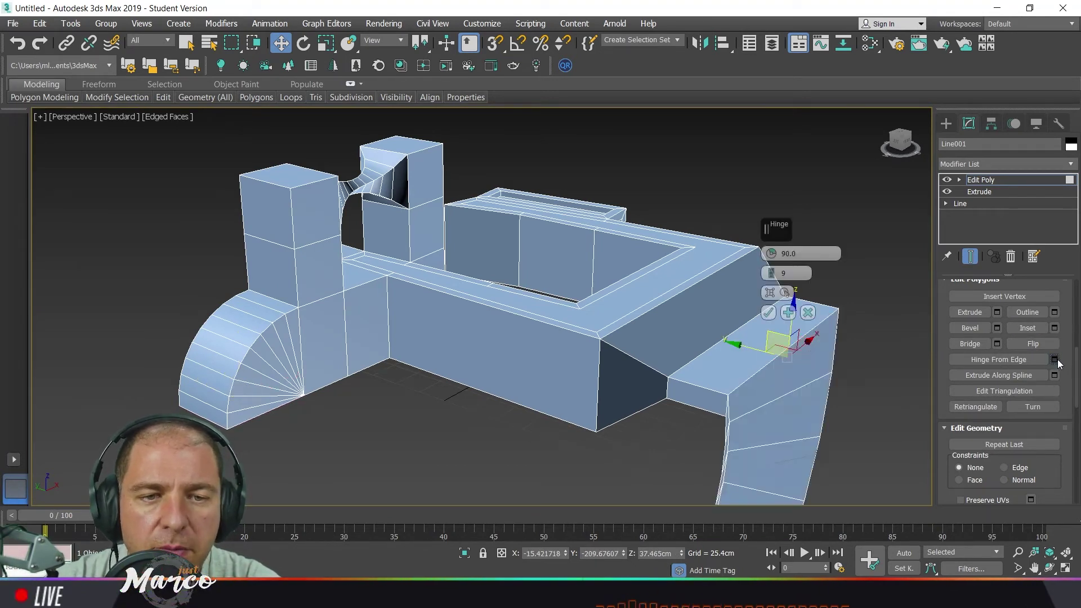
left_click(773, 291)
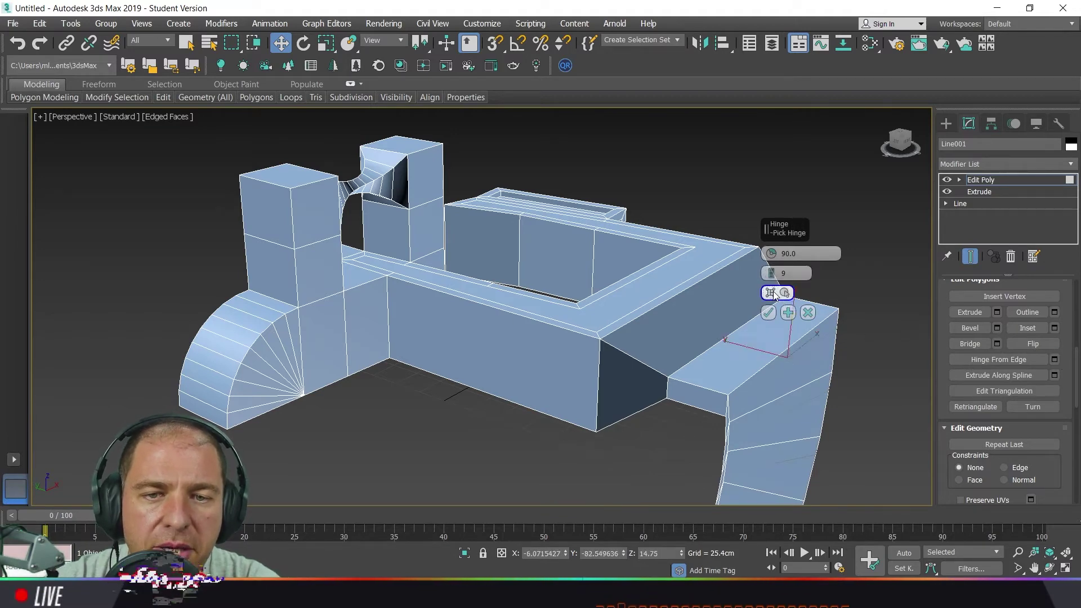
left_click(691, 286)
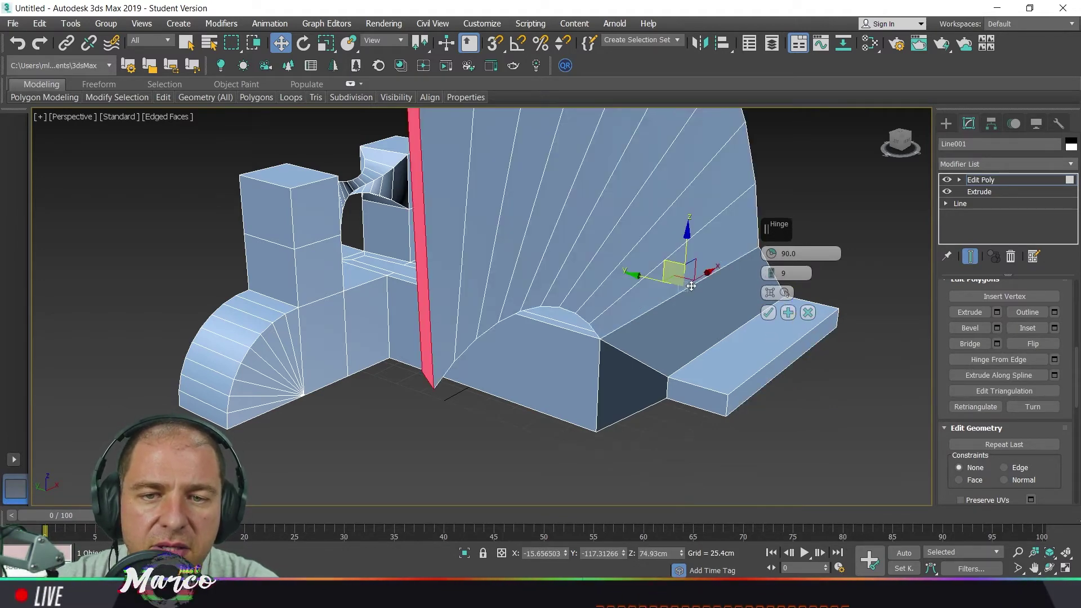
middle_click_drag(698, 329, 736, 336, "alt")
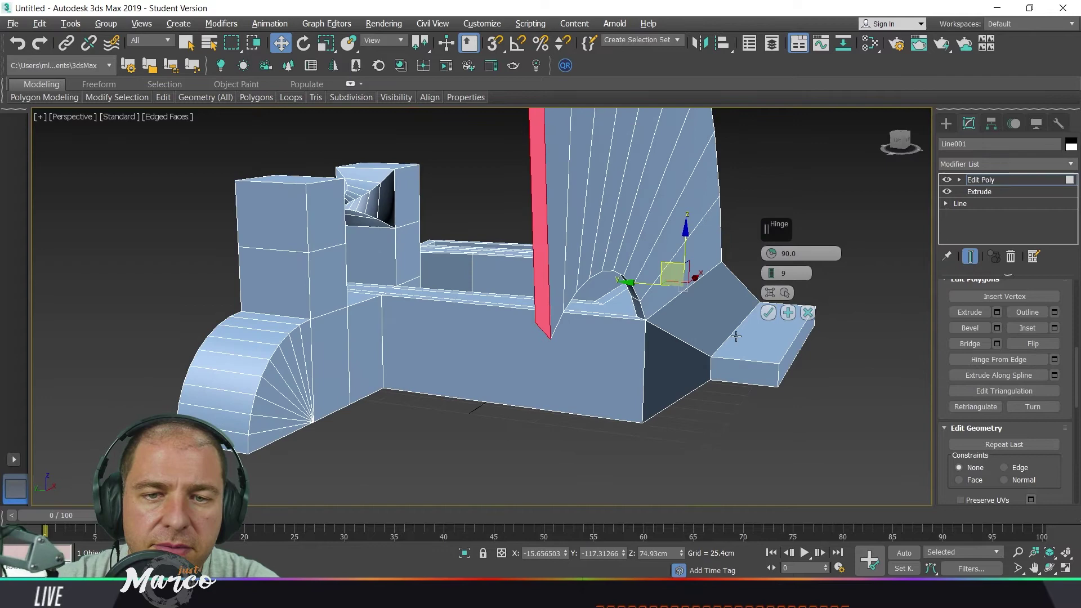
left_click(798, 348)
left_click(771, 293)
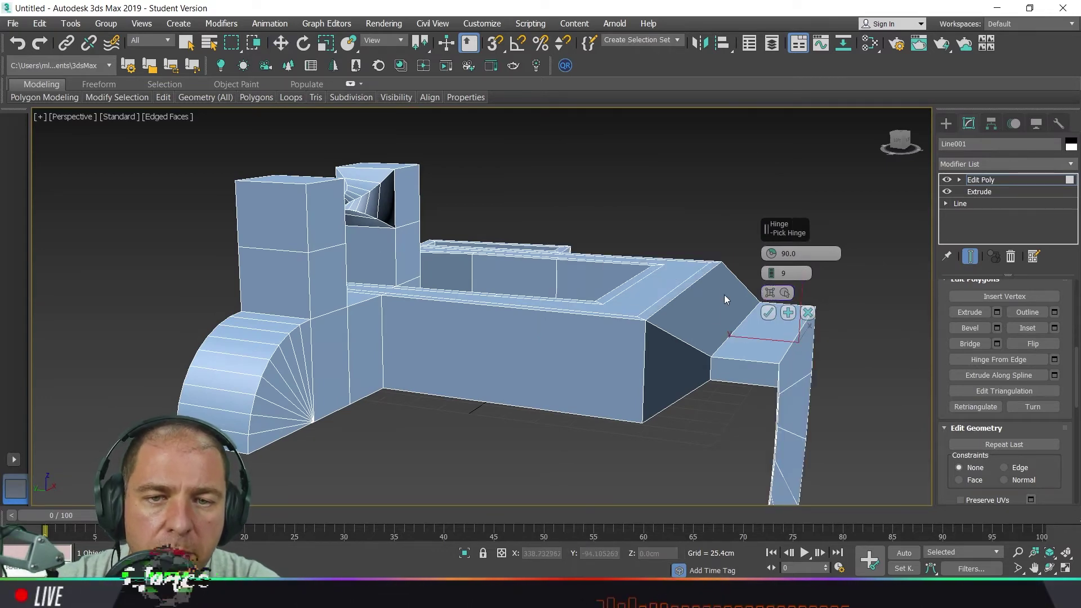
left_click(696, 289)
middle_click_drag(695, 289, 584, 355, "alt")
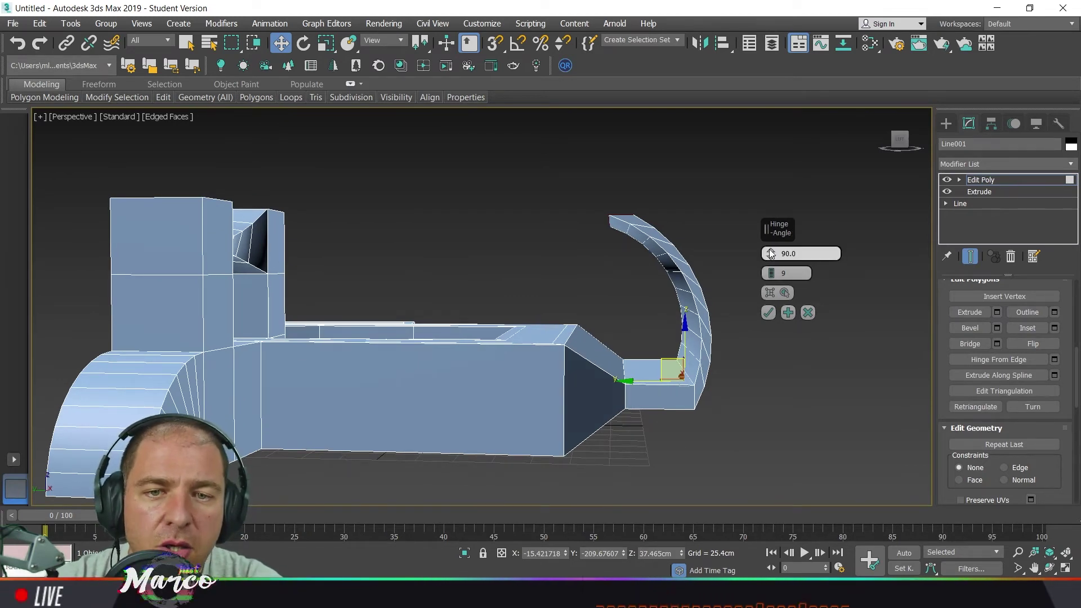
- Switch the hinge to the ledge's top face, set its angle to 146 and segments to 14, and accept it
left_click_drag(800, 253, 746, 226)
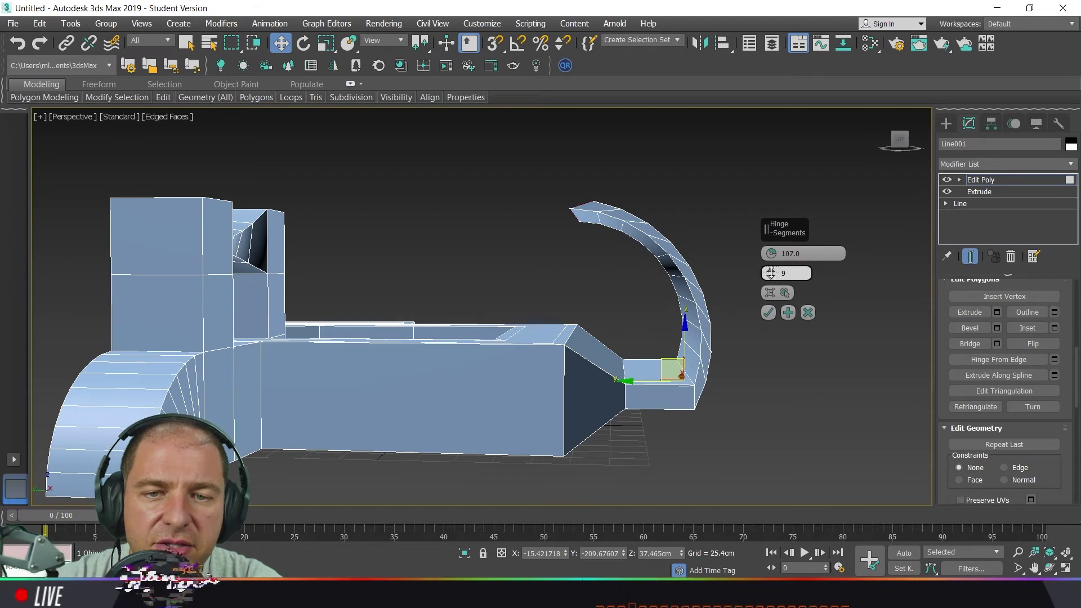
left_click_drag(771, 273, 782, 248)
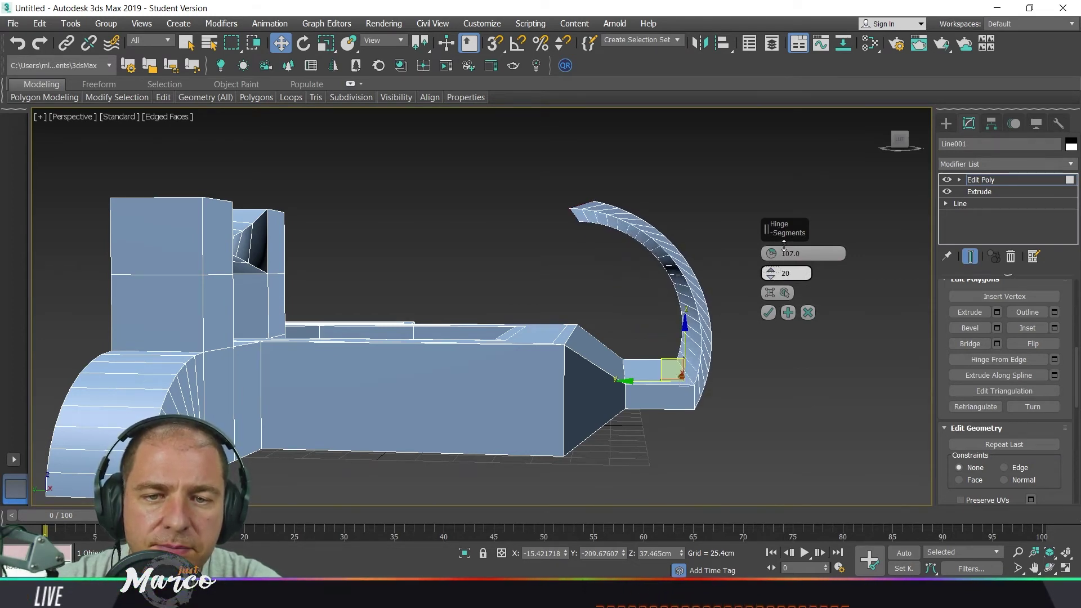
left_click(651, 371)
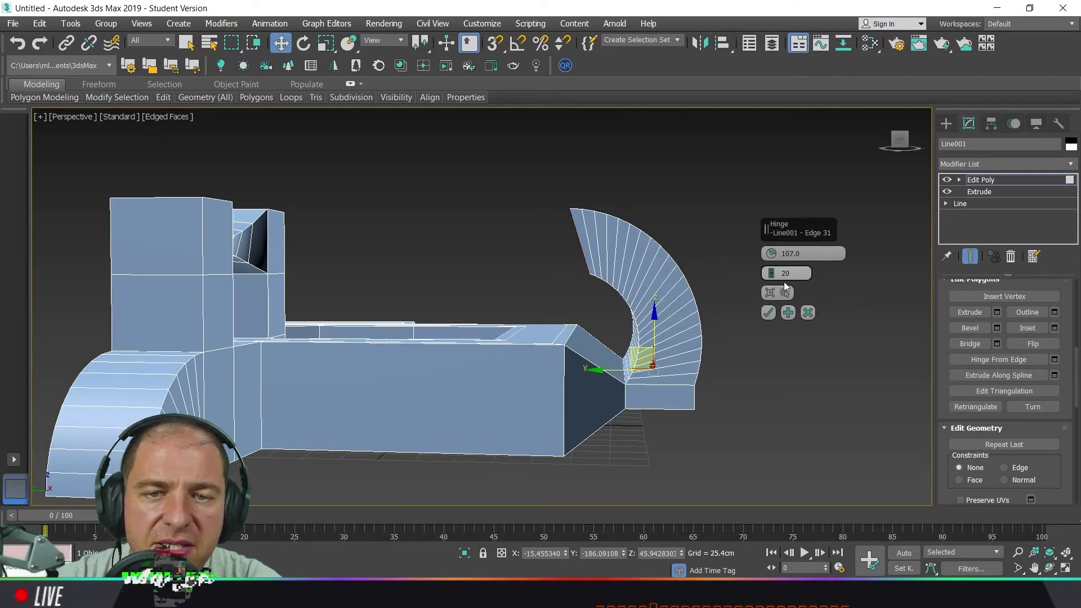
left_click_drag(771, 253, 751, 223)
middle_click_drag(580, 327, 574, 327, "alt")
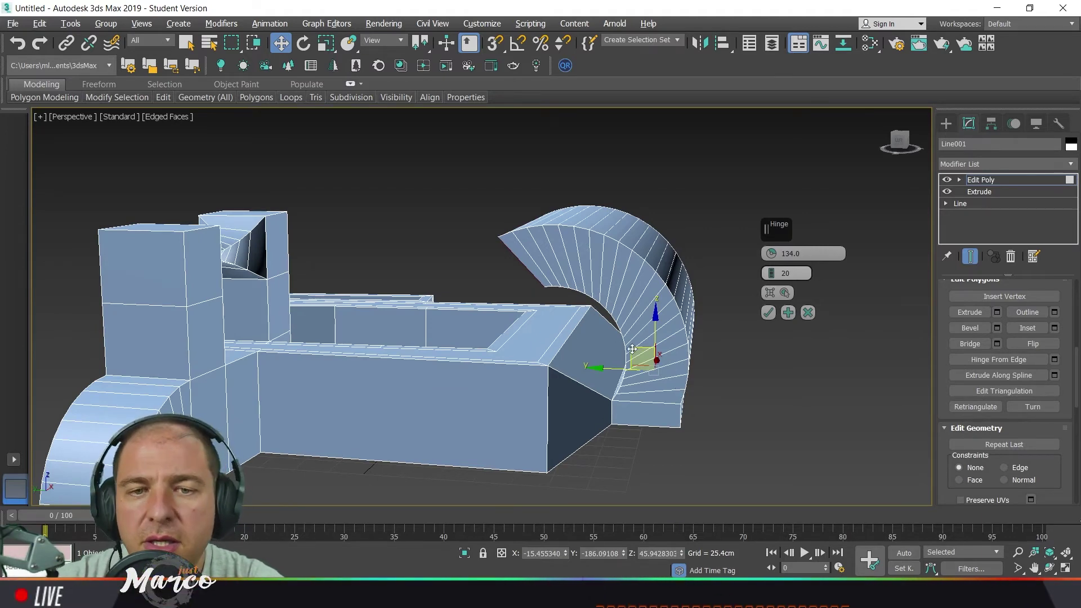
mouse_move(633, 349)
middle_mouse_down("alt")
mouse_move(699, 345)
mouse_move(639, 353)
middle_mouse_up("alt")
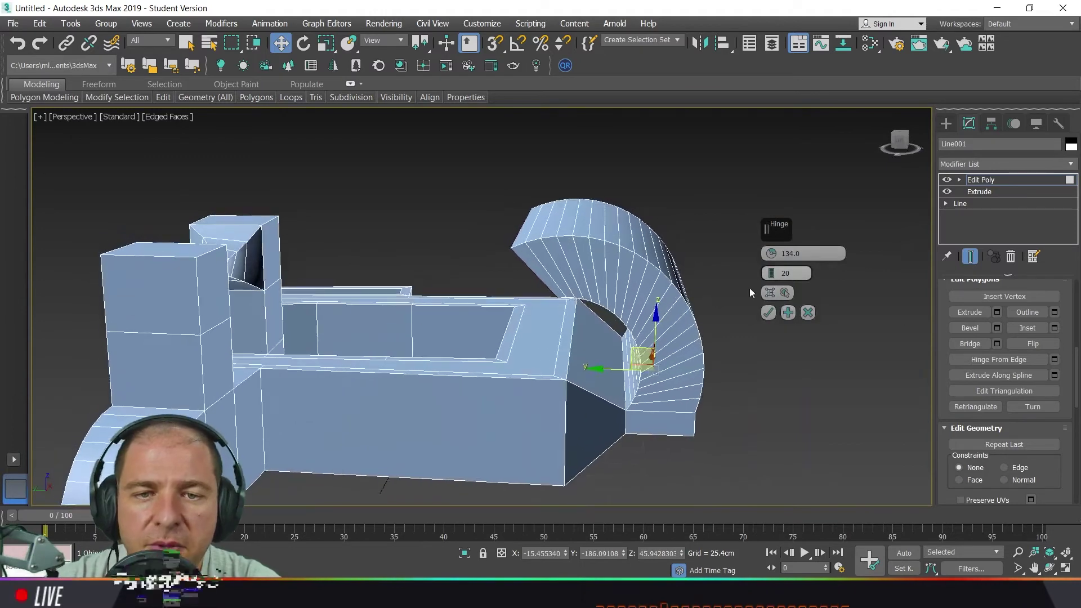
left_click_drag(771, 255, 790, 286)
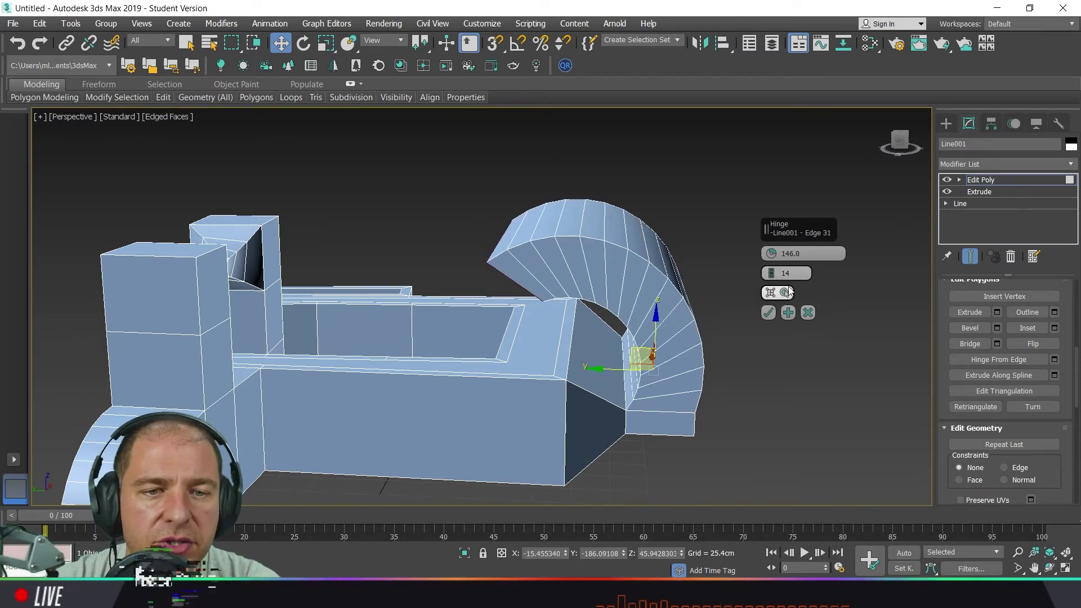
left_click(769, 313)
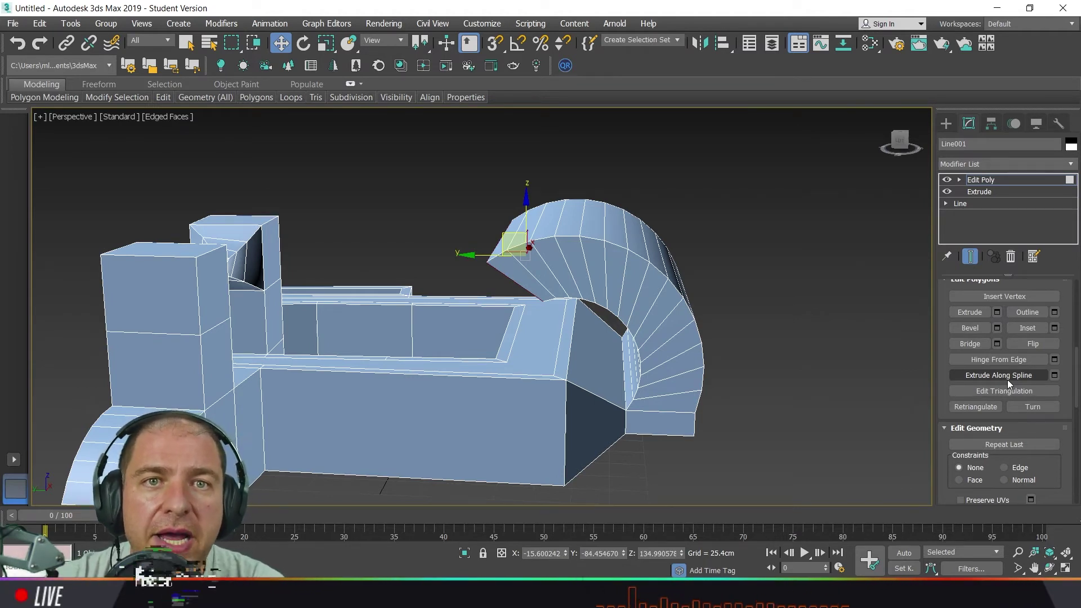
- Draw an open, winding eight-point spline line on the ground, leading away from the tower side of the building
left_click(947, 125)
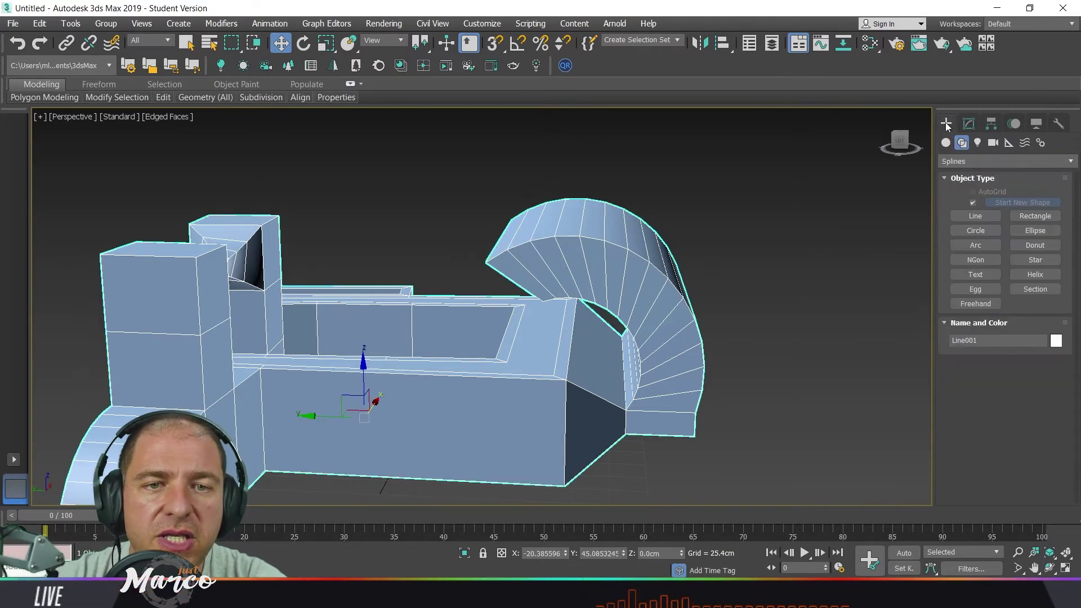
left_click(974, 218)
scroll(640, 381, "down", 4)
middle_click_drag(367, 366, 531, 313, "alt")
scroll(534, 338, "down", 3)
middle_click_drag(536, 353, 566, 373, "alt")
left_click(610, 332)
left_click(661, 359)
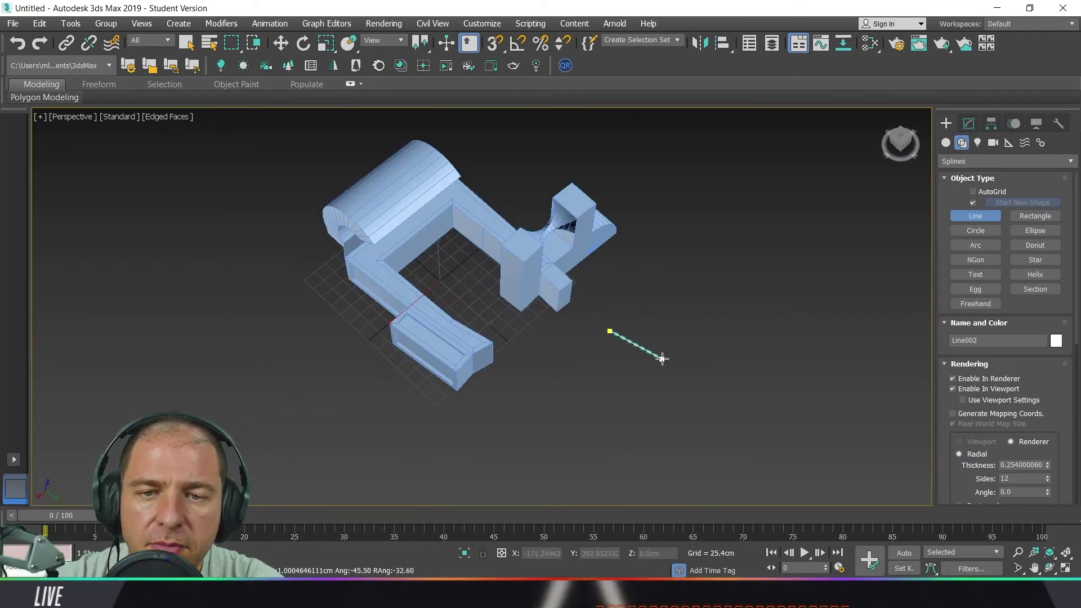
left_click(731, 369)
left_click(749, 376)
left_click(777, 408)
left_click(787, 445)
left_click(815, 481)
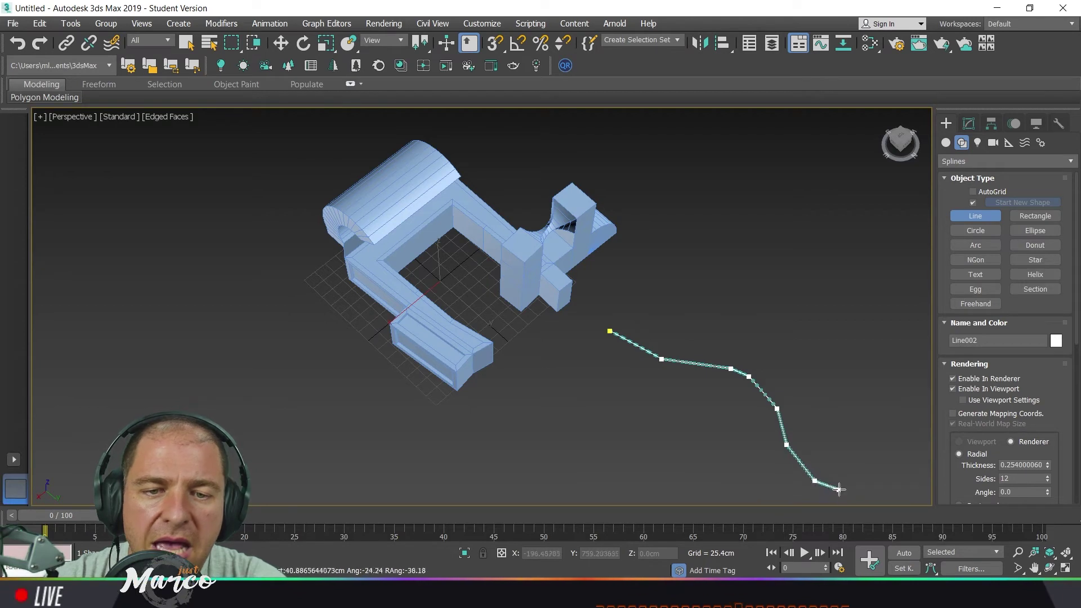
left_click(854, 492)
right_click(869, 491)
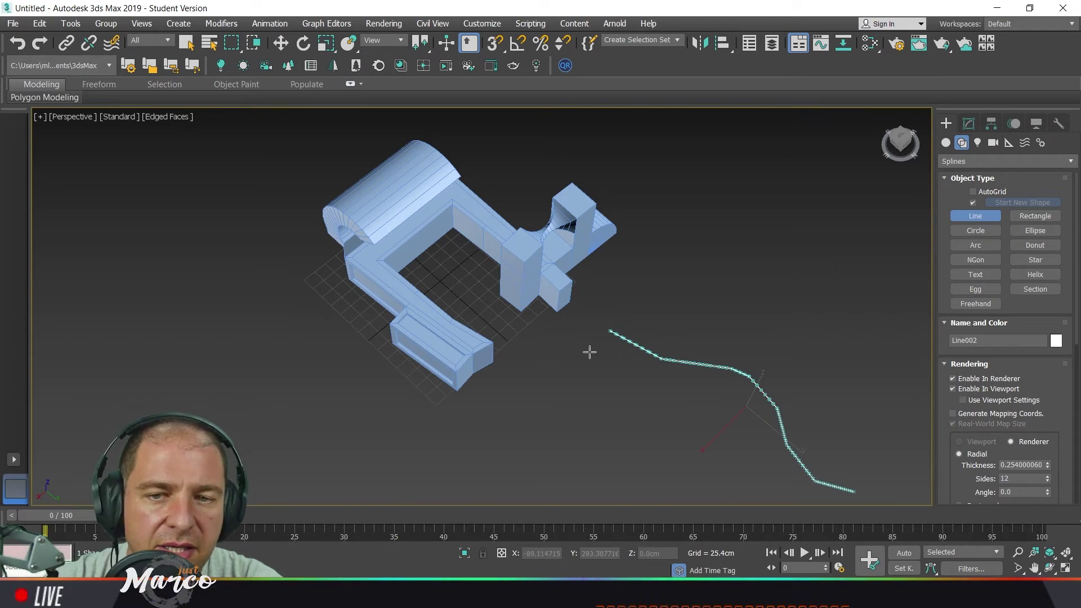
key("w")
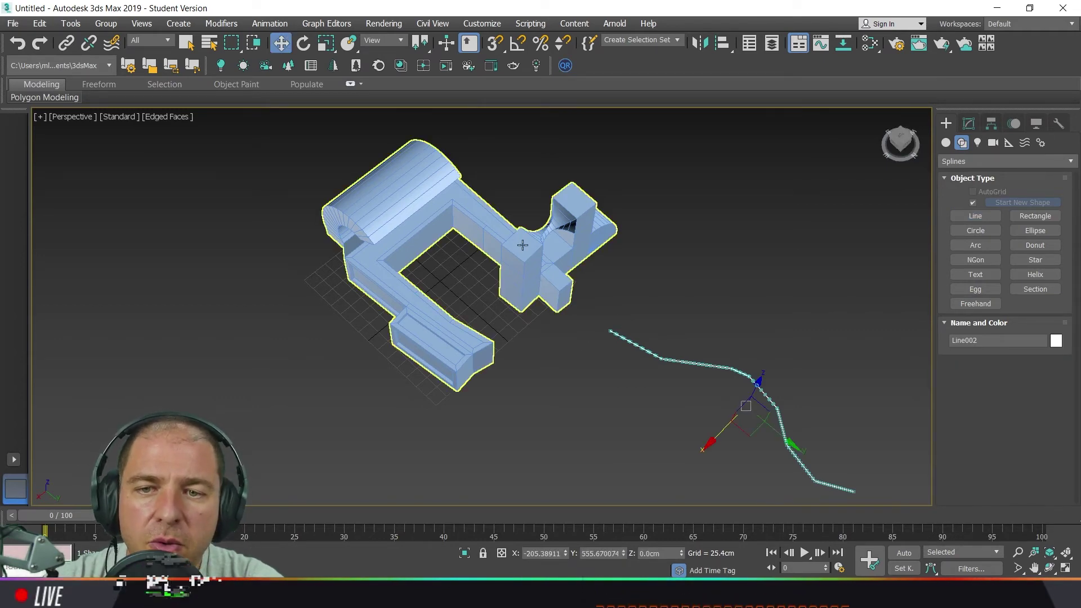
- Select the building and, at polygon level of its Edit Poly modifier, select the small low block's end face toward the spline
left_click(523, 246)
middle_click_drag(559, 303, 543, 270, "alt")
scroll(558, 290, "up", 3)
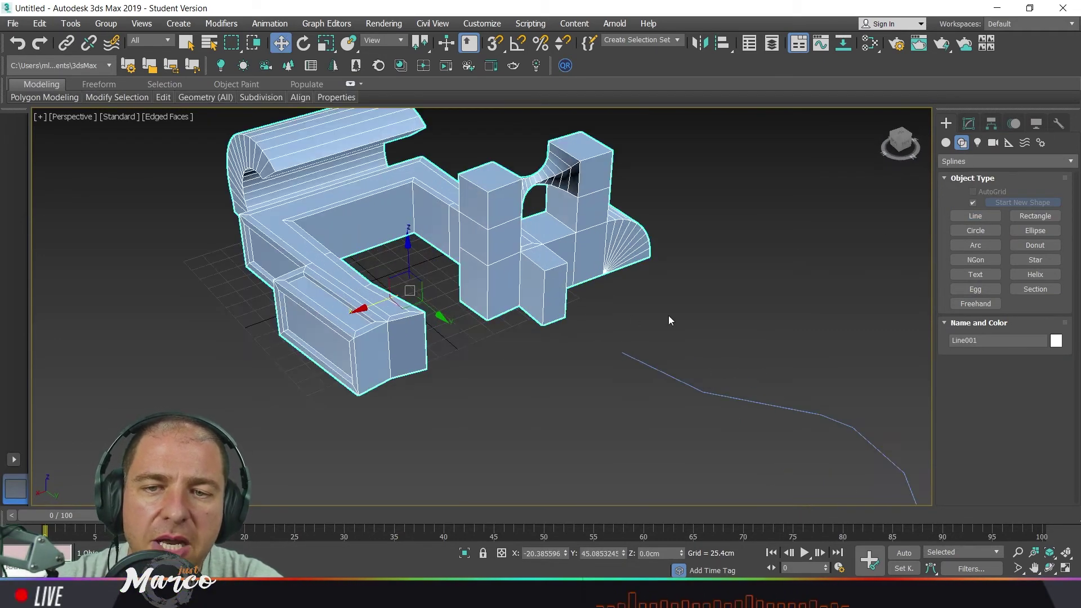
left_click(969, 124)
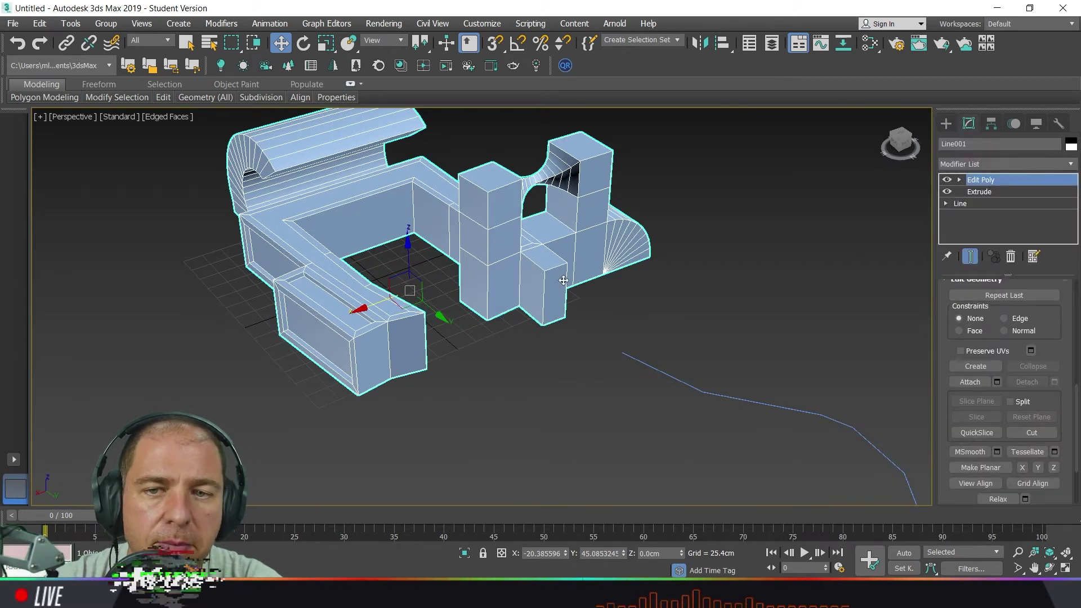
scroll(1014, 394, "up", 10)
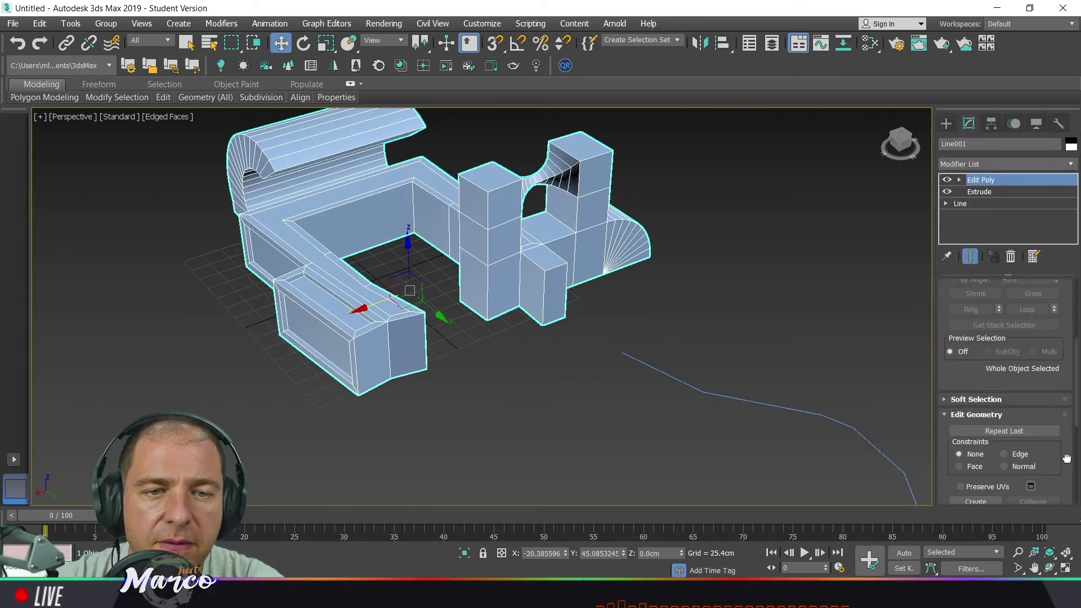
left_click(1018, 378)
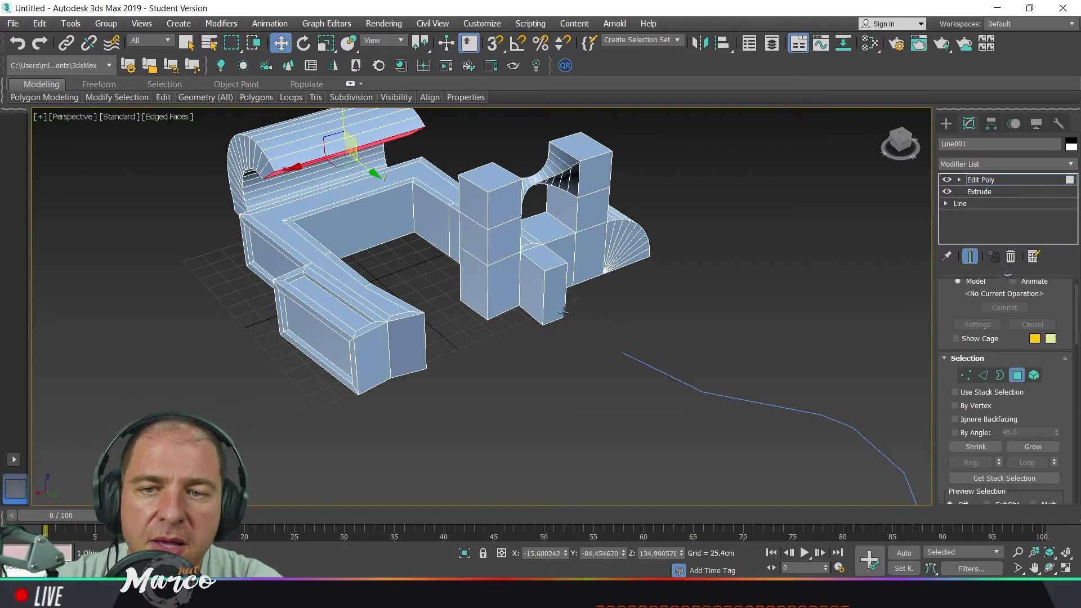
left_click(554, 293)
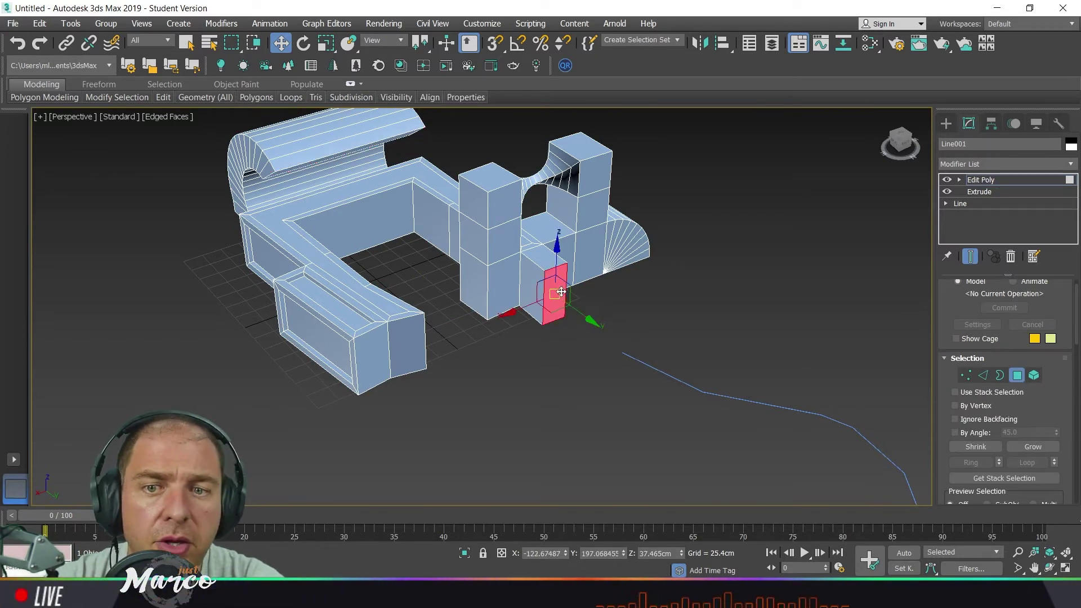
- Extrude the selected end face along the winding line using Extrude Along Spline
scroll(598, 317, "down", 2)
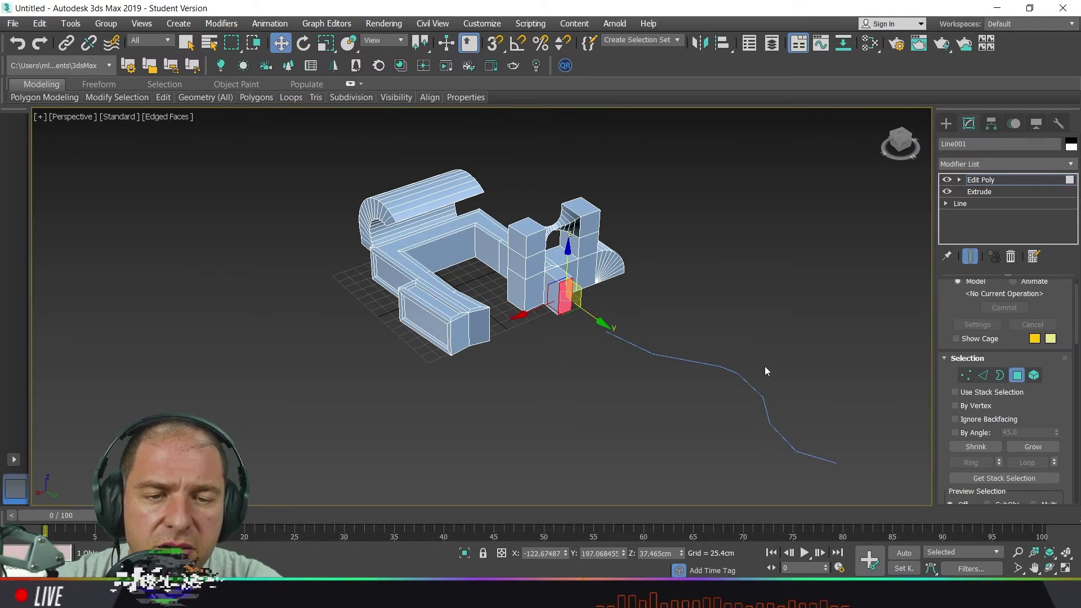
scroll(1053, 414, "down", 6)
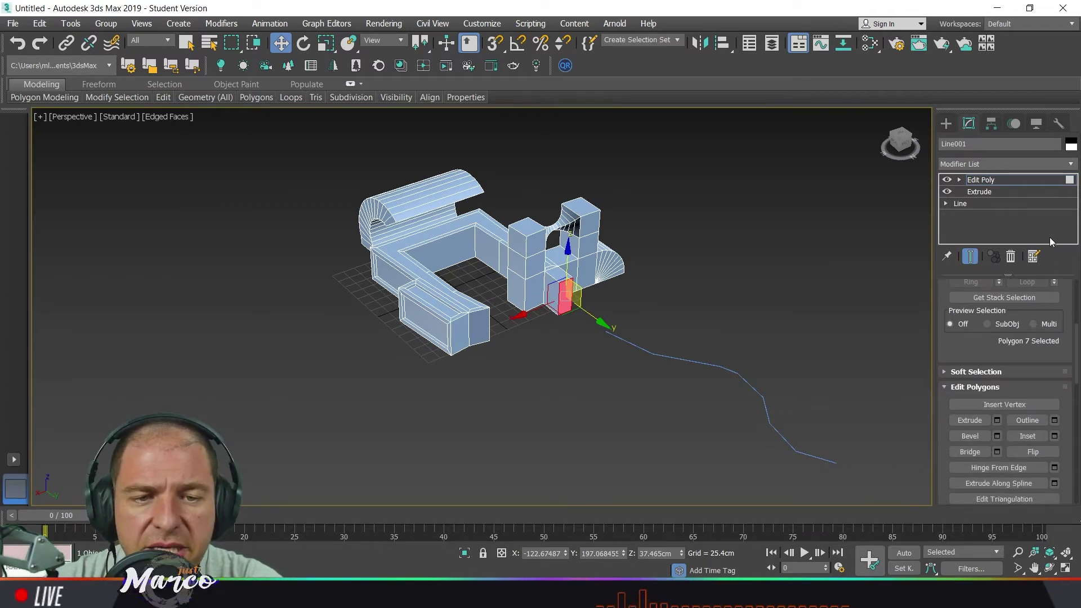
scroll(1040, 303, "down", 1)
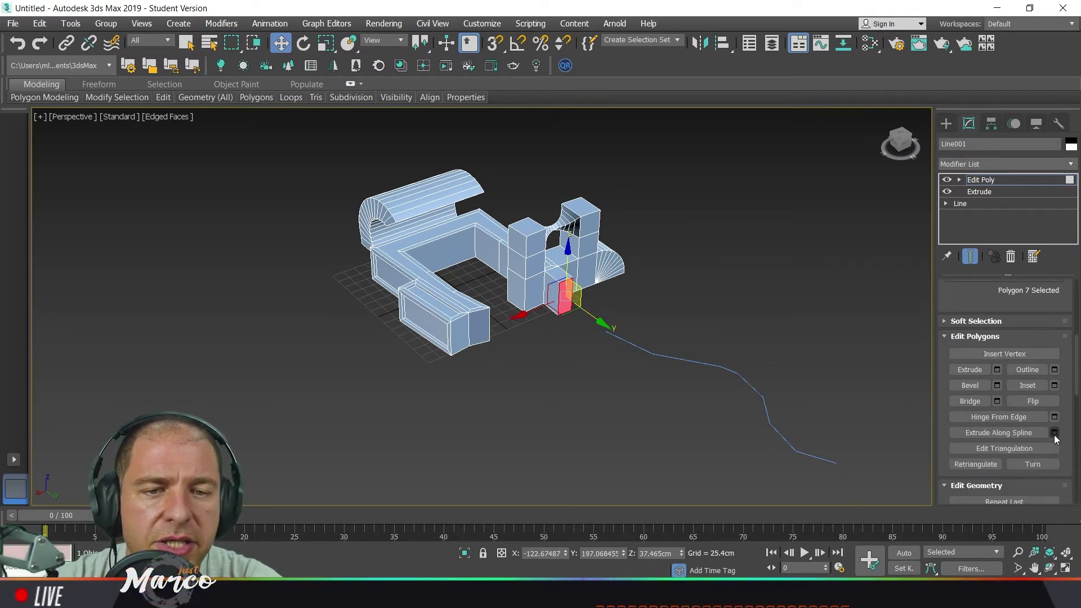
left_click(1054, 432)
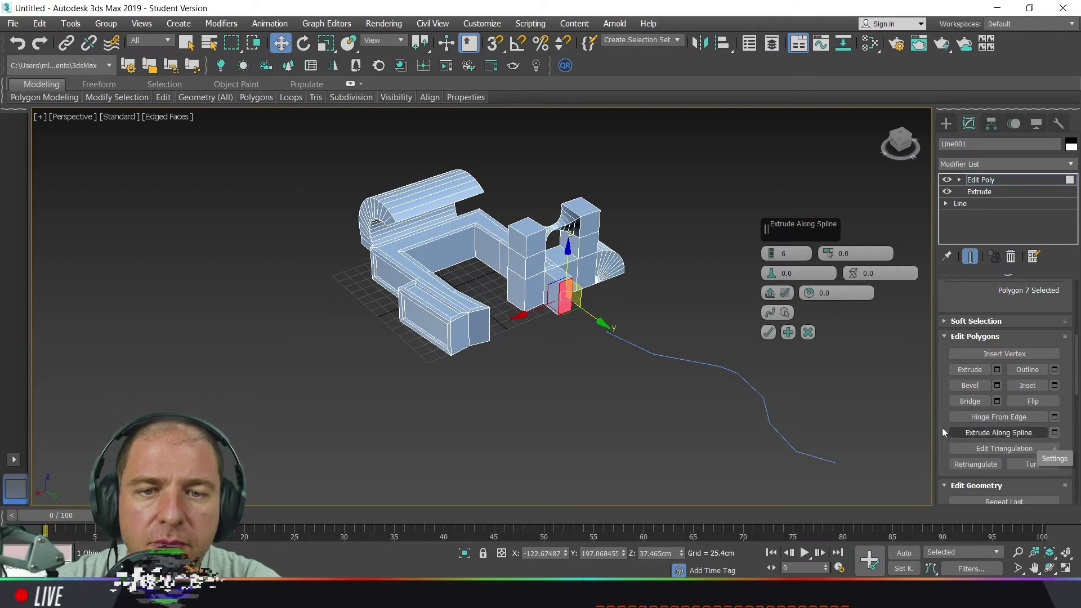
left_click(781, 316)
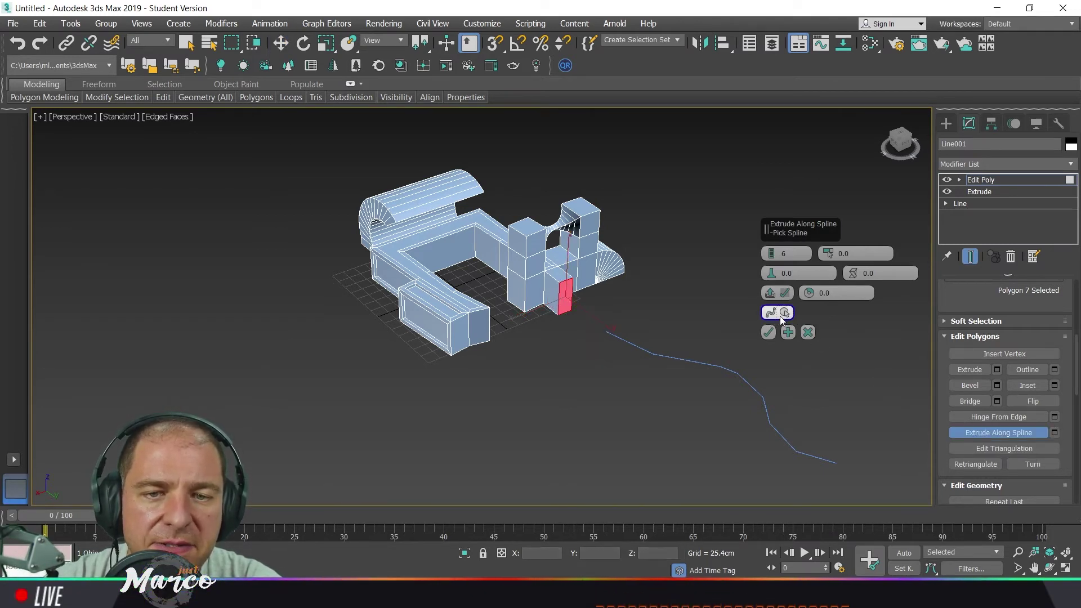
left_click(696, 361)
middle_click_drag(700, 371, 514, 401, "alt")
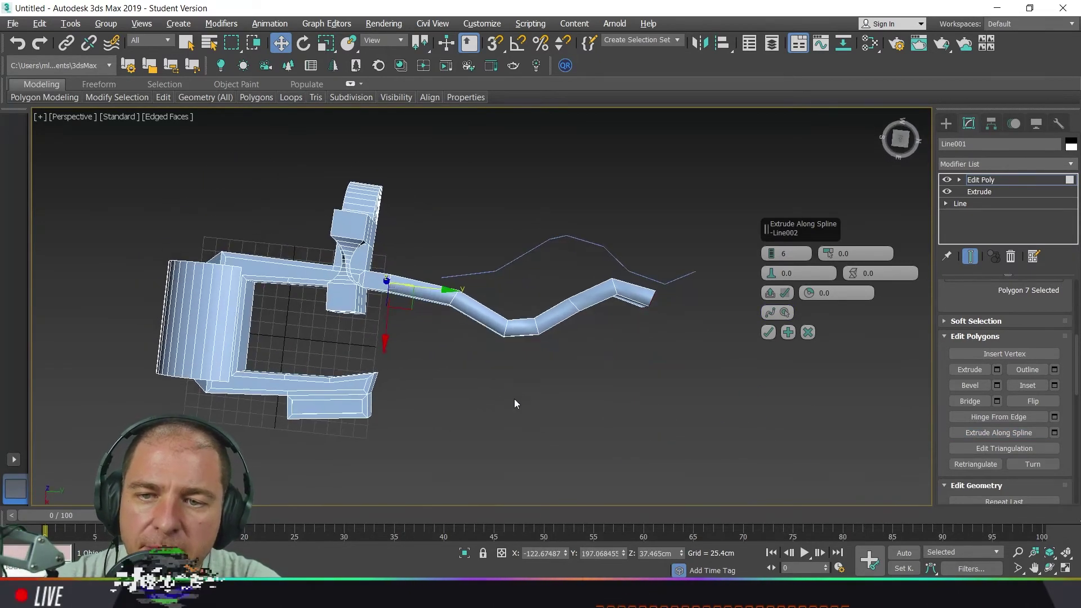
scroll(414, 299, "up", 2)
middle_click_drag(457, 291, 390, 300)
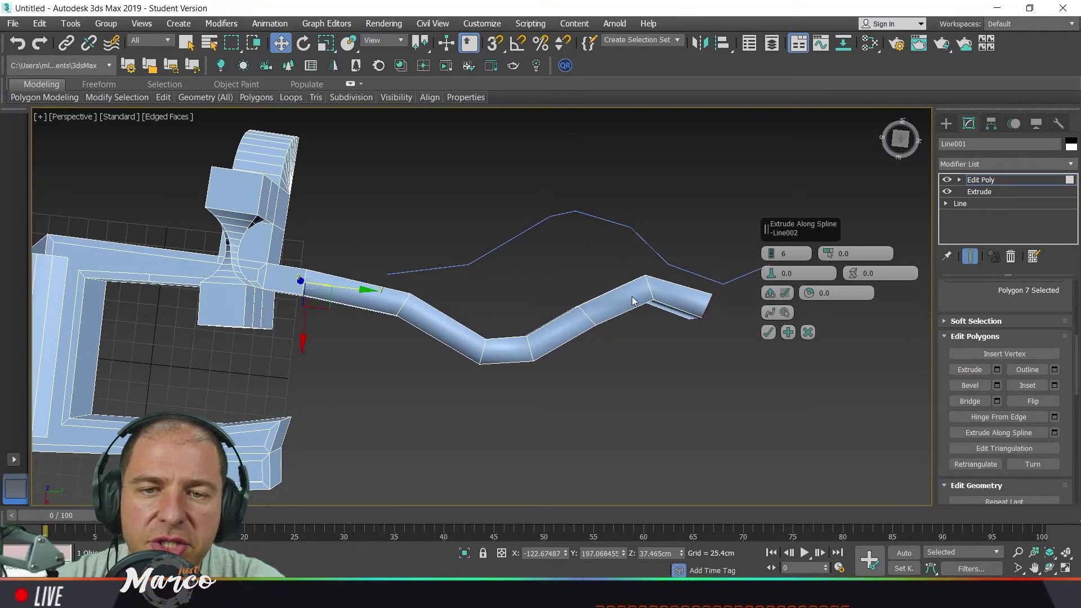
middle_click_drag(637, 300, 557, 325)
scroll(557, 324, "up", 2)
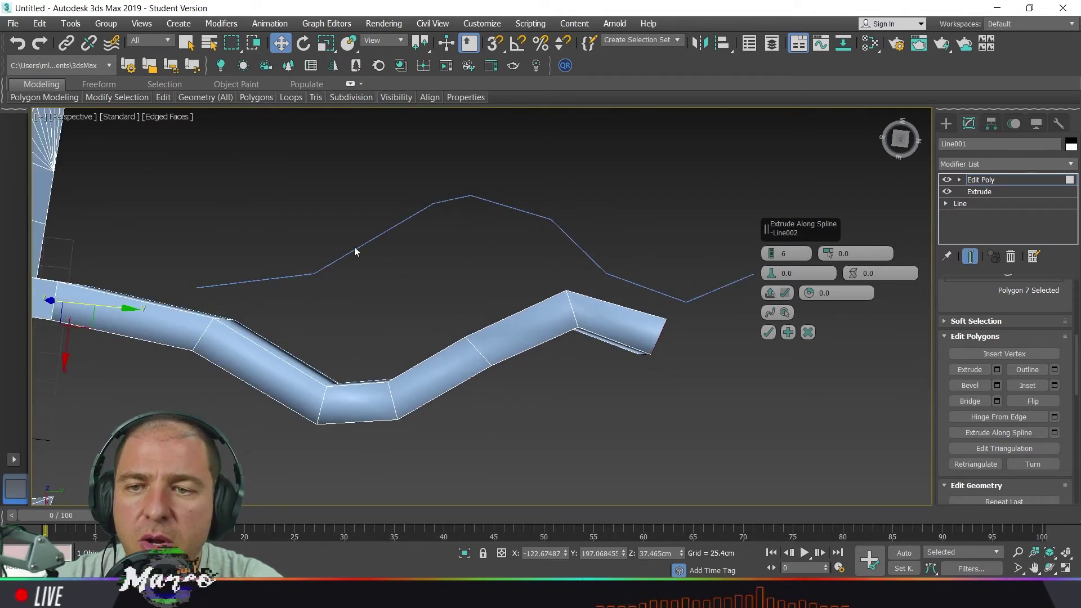
scroll(279, 302, "down", 2)
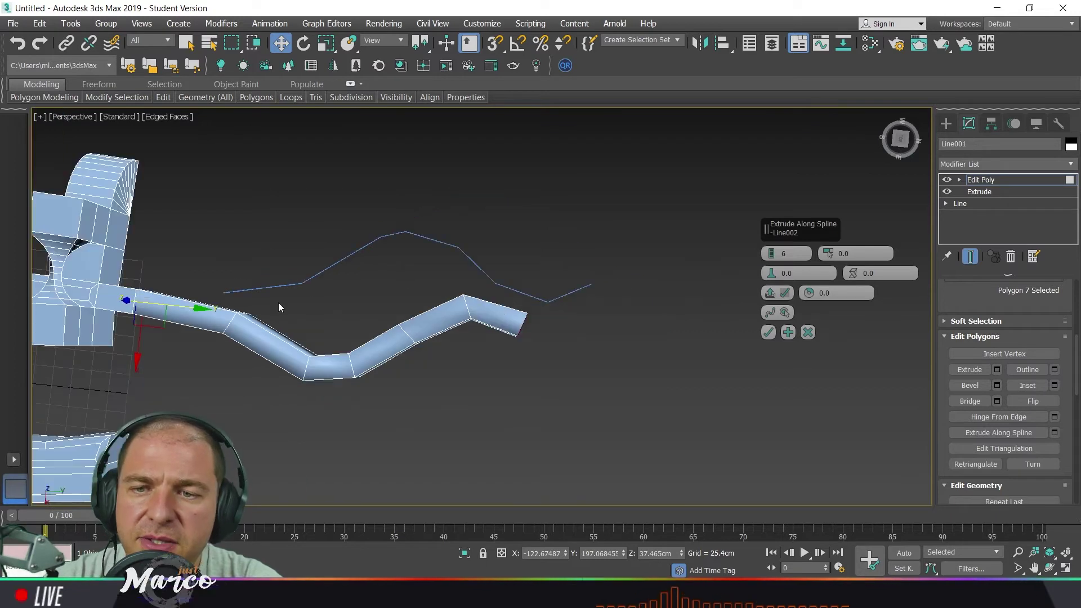
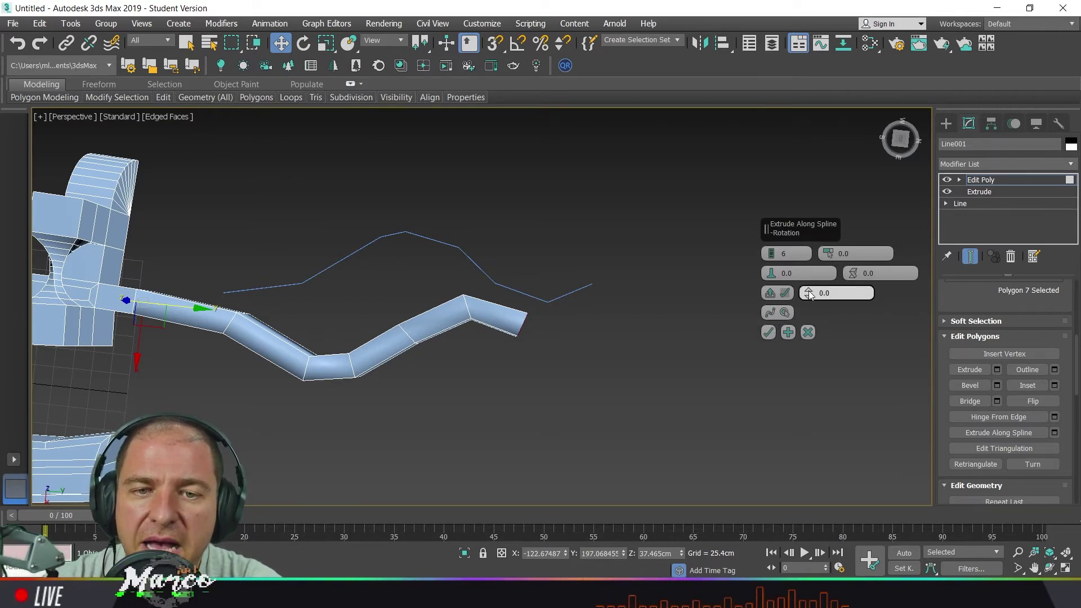
- Set the rotation of the spline extrusion to about 21.51
left_click_drag(809, 290, 808, 276)
middle_click_drag(600, 366, 566, 321, "alt")
left_click_drag(809, 292, 808, 279)
middle_click_drag(593, 334, 581, 293, "alt")
left_click_drag(808, 289, 806, 290)
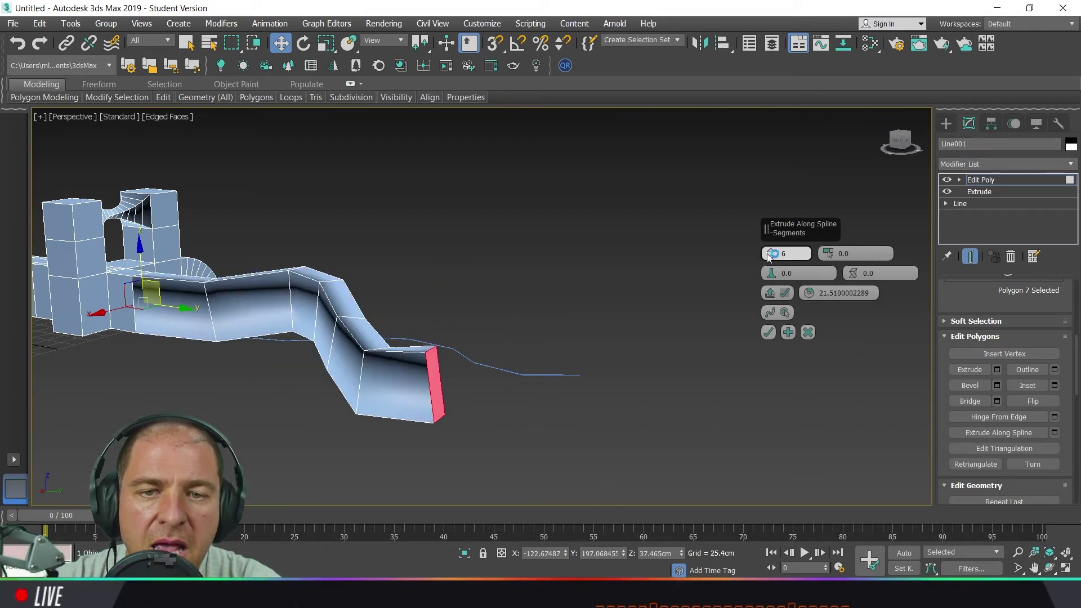
- Set the spline extrusion's segments to 15 and its taper amount to -1.0
middle_click_drag(476, 305, 611, 322, "alt")
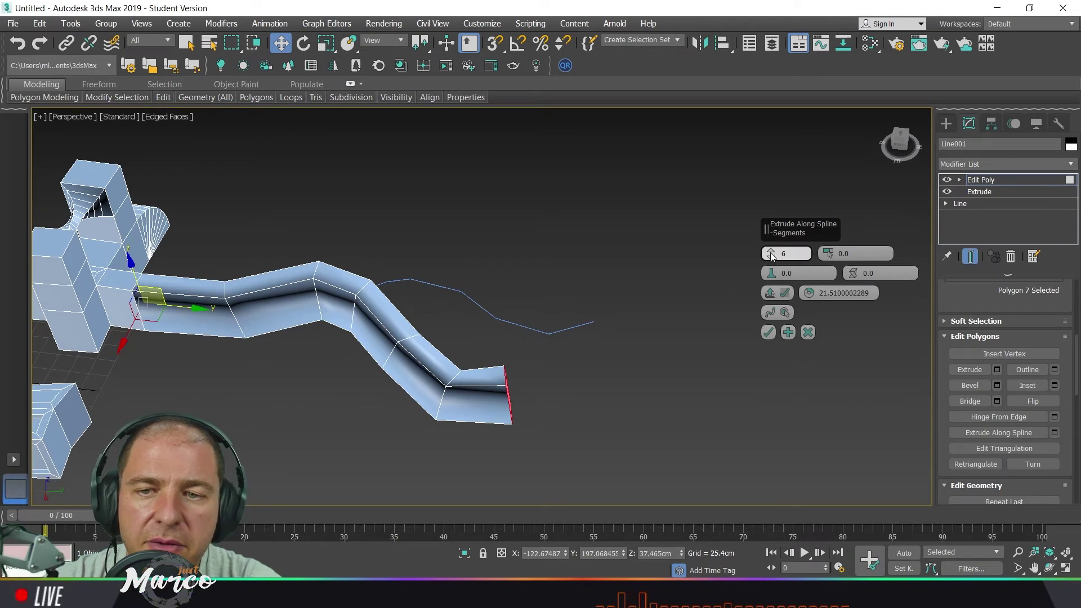
left_click_drag(769, 256, 768, 231)
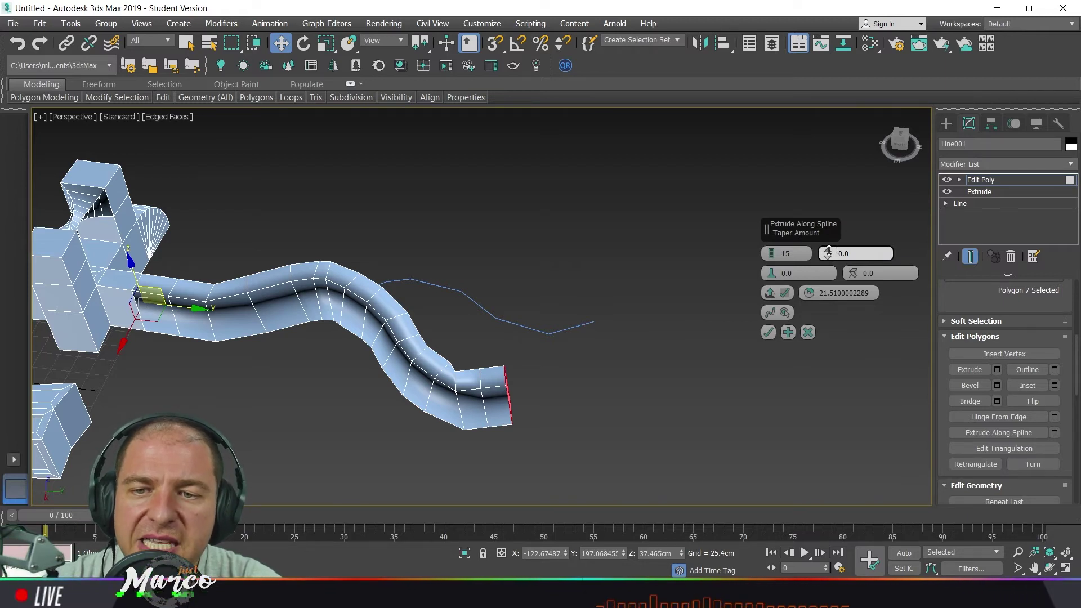
left_click_drag(829, 252, 831, 252)
middle_click_drag(518, 366, 507, 389, "alt")
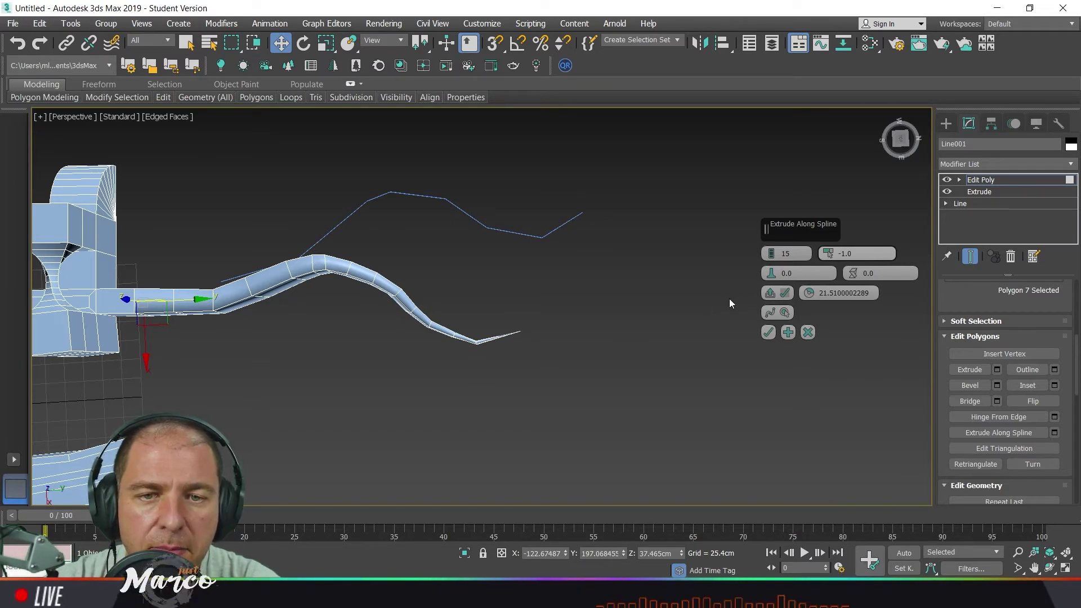
- Try a taper curve of 3.5 on the spline extrusion and reset it to 0
left_click_drag(771, 276, 772, 256)
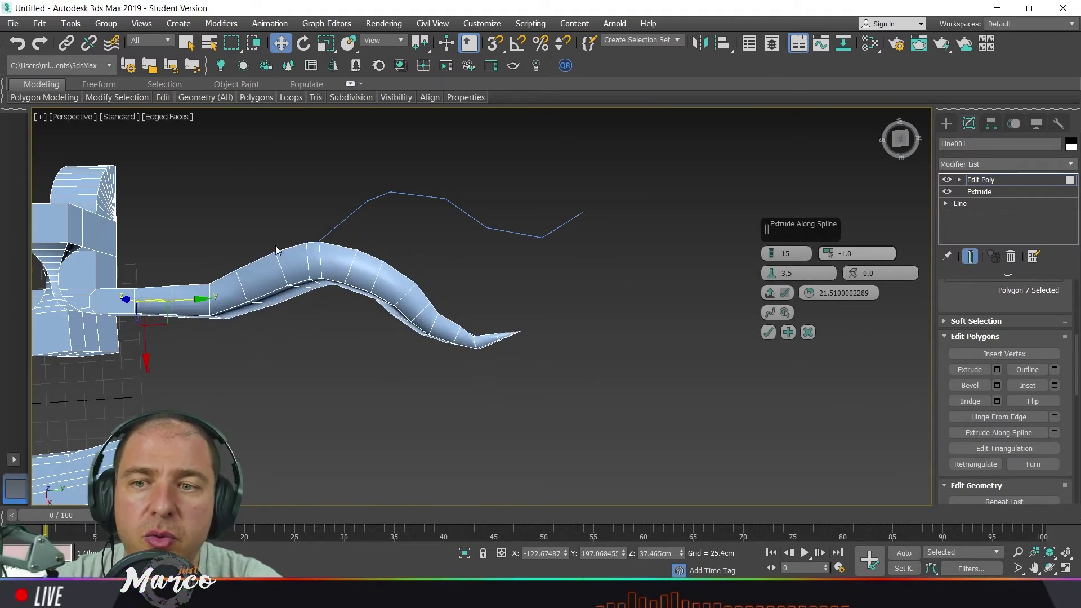
right_click(771, 274)
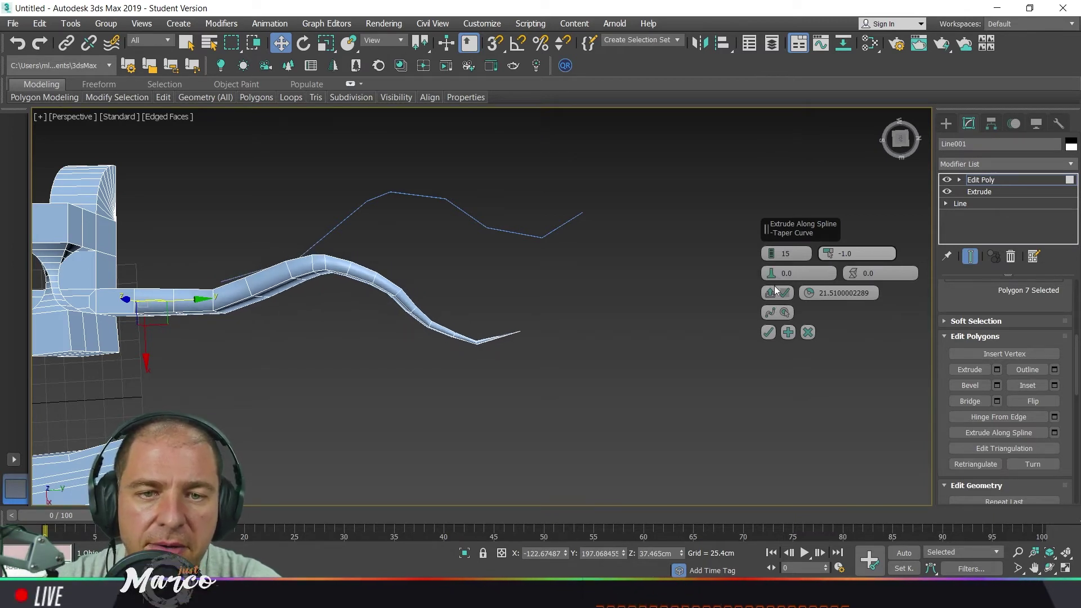
- Set the spline extrusion's twist to about 10.01 and its segments to 46
left_click_drag(853, 275, 854, 258)
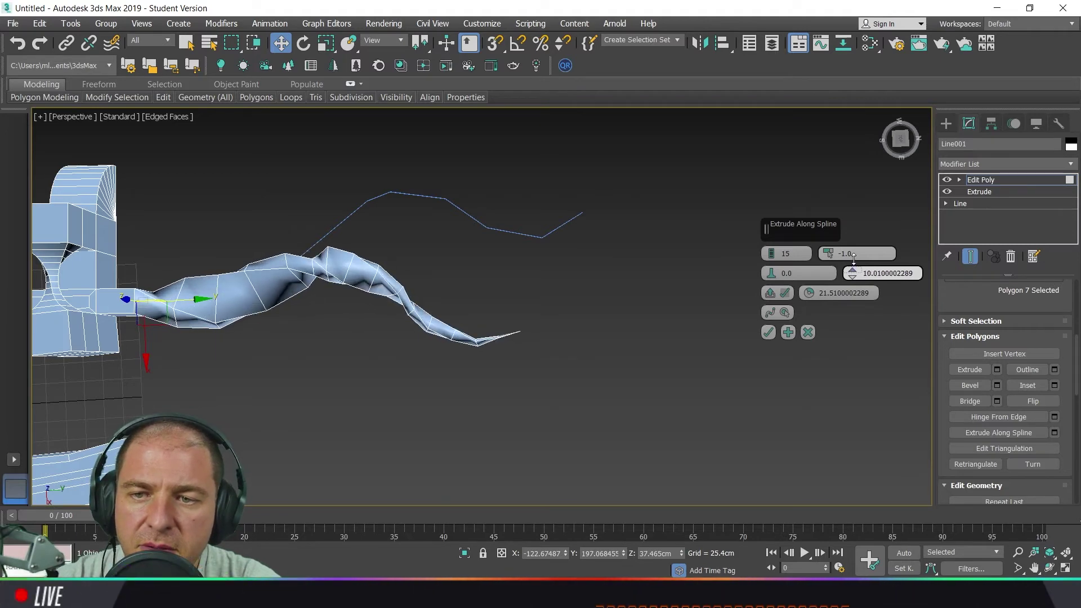
middle_click_drag(644, 333, 714, 284, "alt")
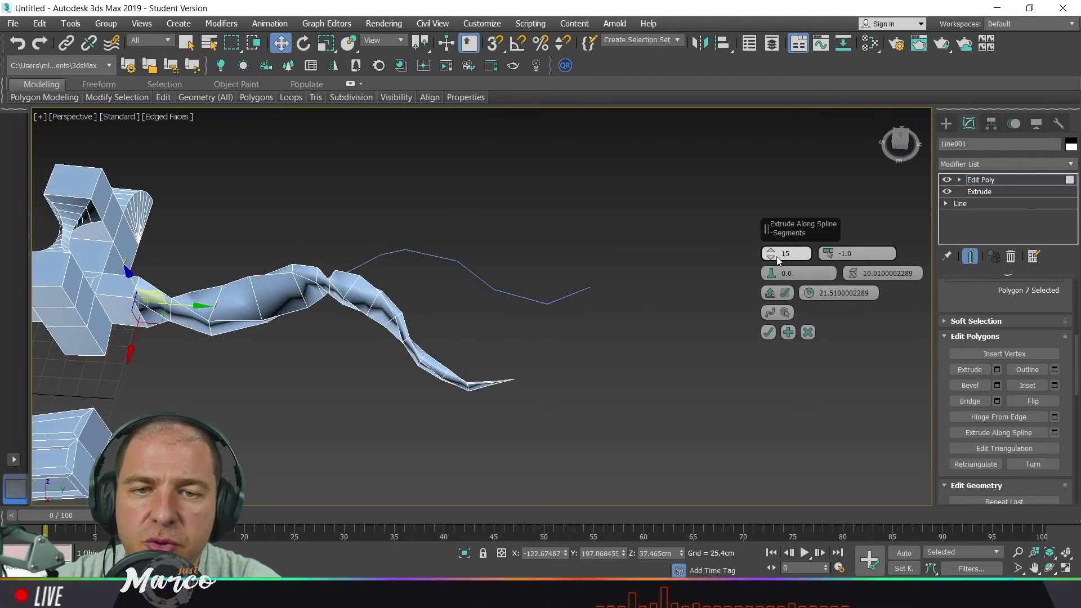
left_click_drag(772, 250, 777, 178)
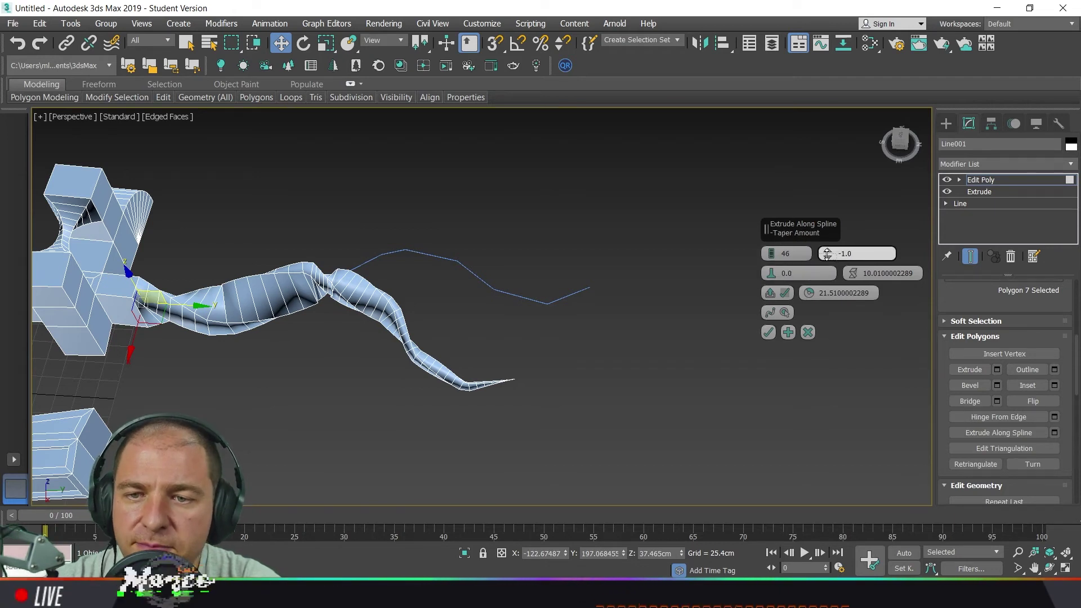
- Try a taper amount of -1.5 on the spline extrusion and reset it to 0
left_click_drag(827, 254, 828, 252)
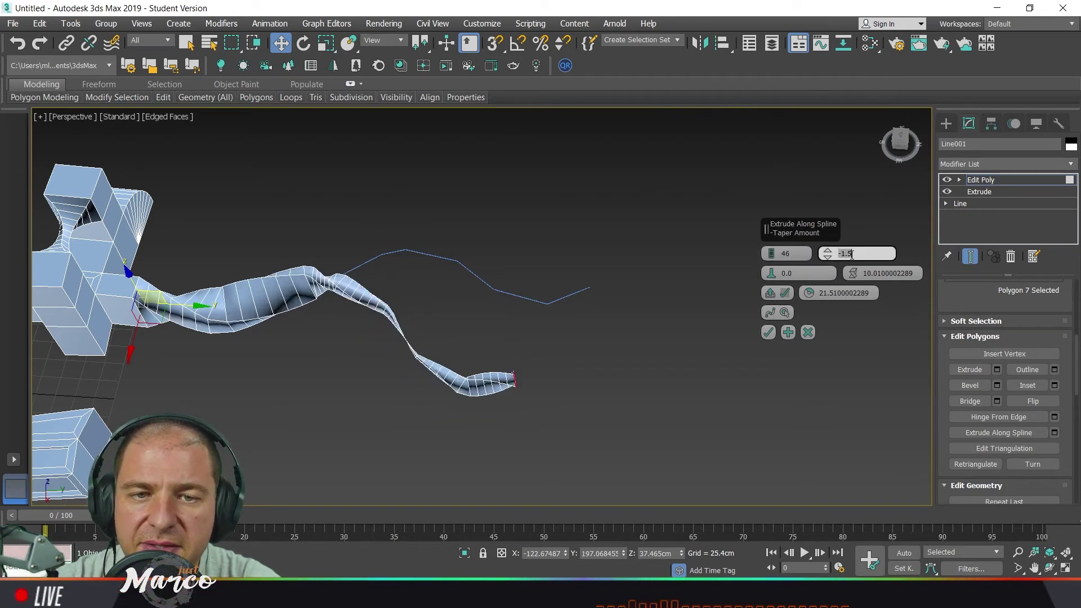
type("0")
key("Return")
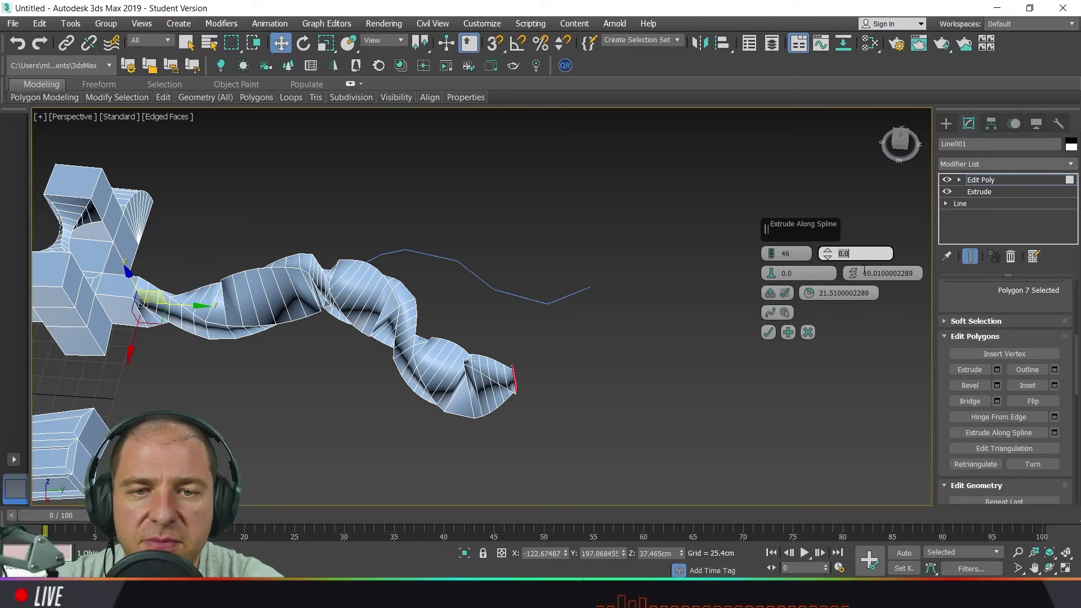
- Reduce the spline extrusion's twist to about 1.51 and accept the extrusion
left_click_drag(854, 275, 854, 281)
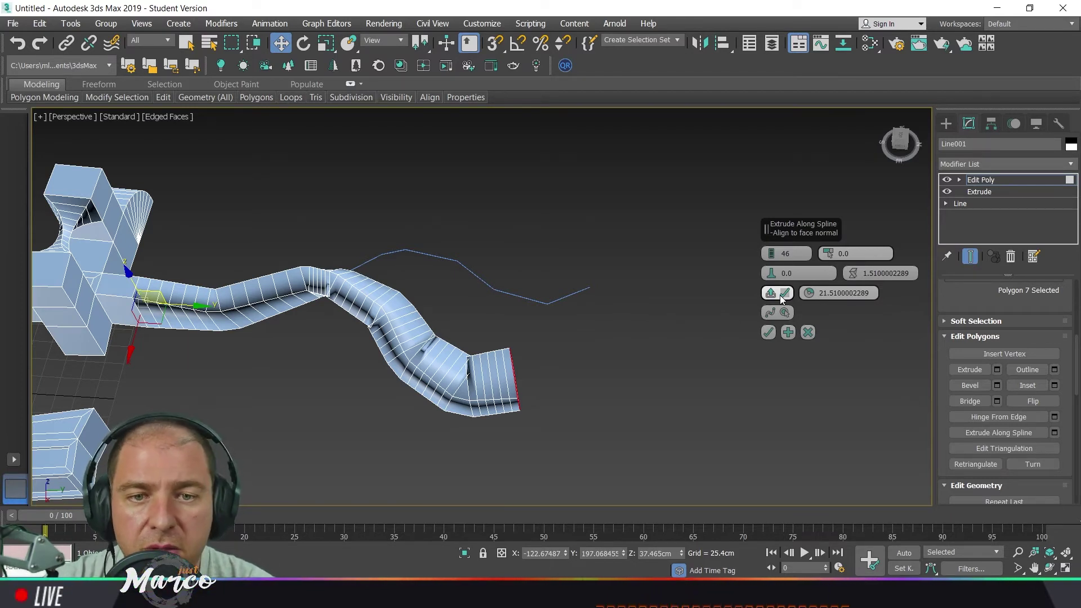
left_click(769, 332)
middle_click_drag(472, 351, 375, 325)
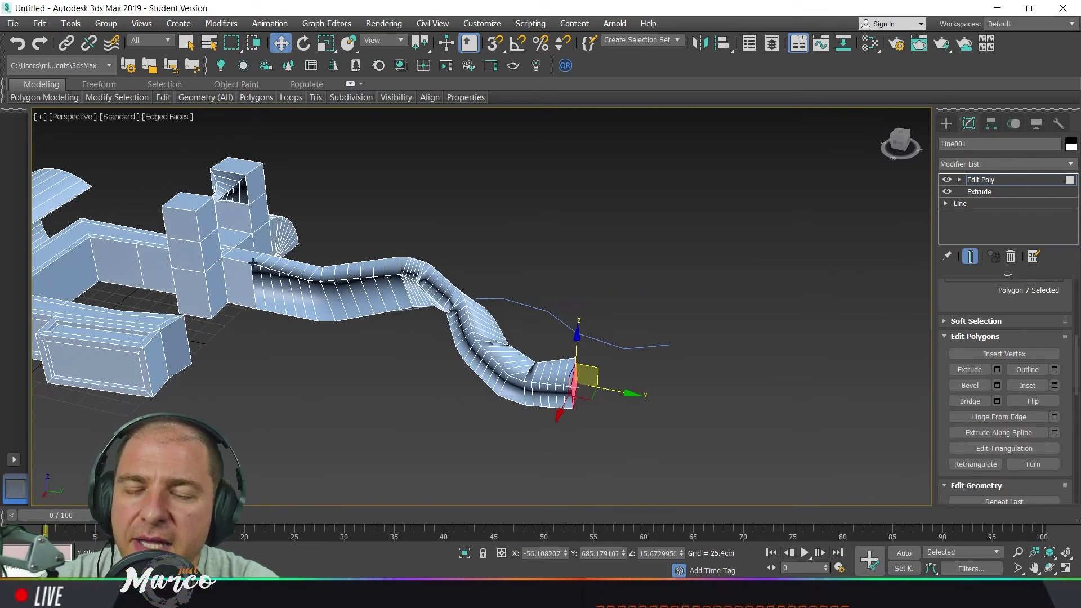
middle_click_drag(254, 275, 448, 310, "alt")
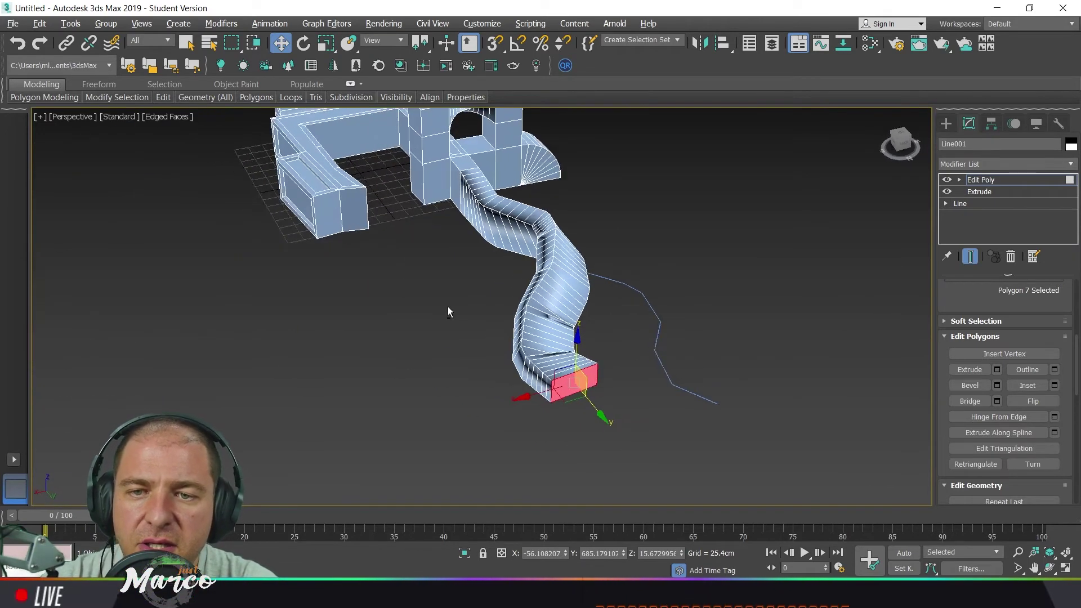
- Extrude the top polygon of the tower beside the fan-shaped hinge along the drawn line with Extrude Along Spline
left_click(660, 354)
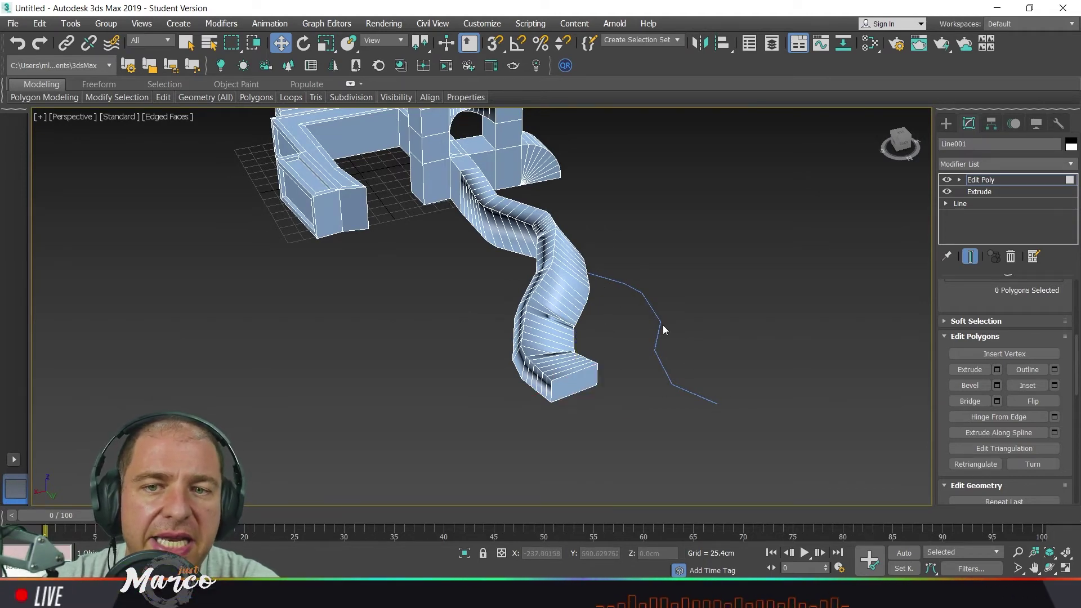
middle_click_drag(562, 239, 573, 364)
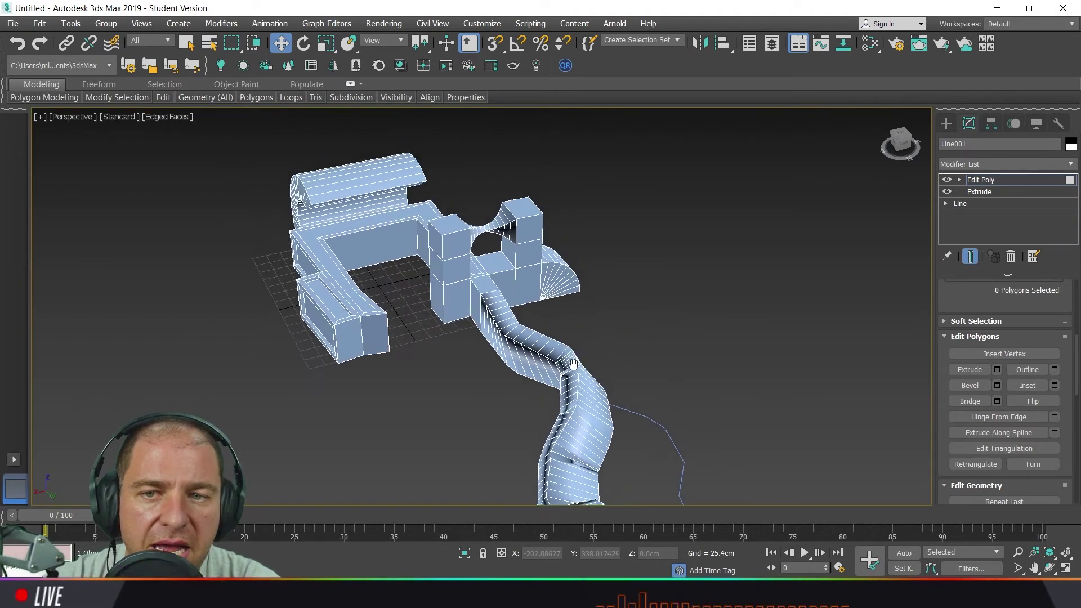
left_click(525, 207)
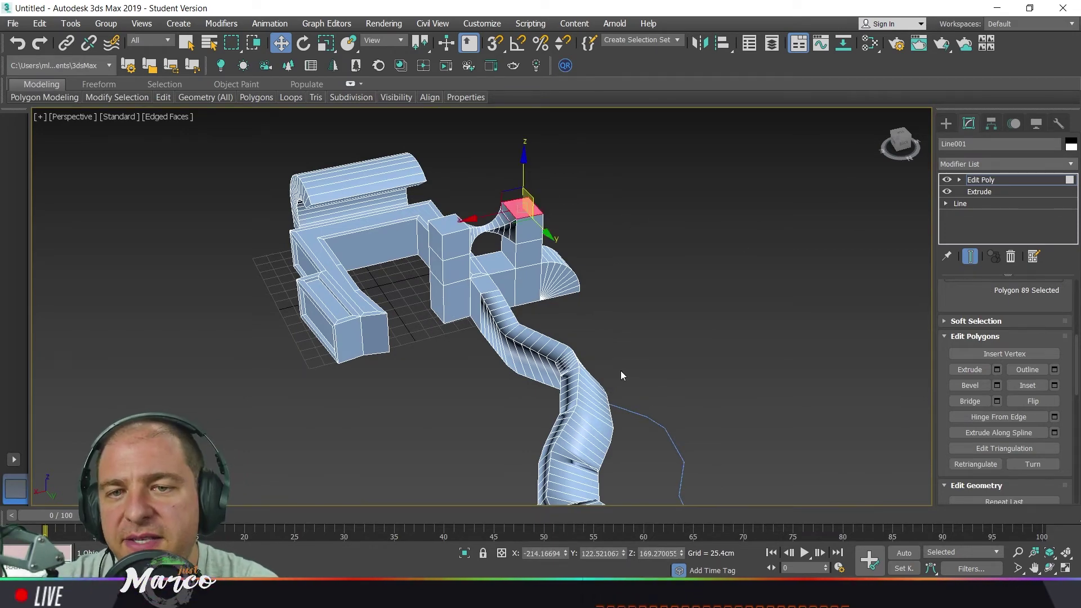
middle_click_drag(621, 371, 495, 407, "alt")
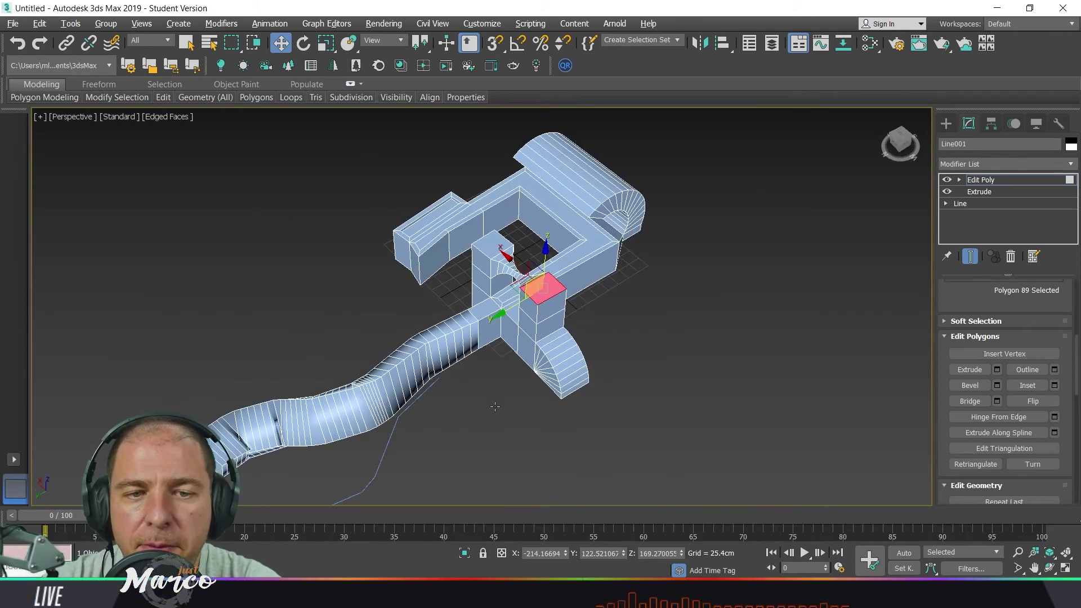
left_click(1055, 432)
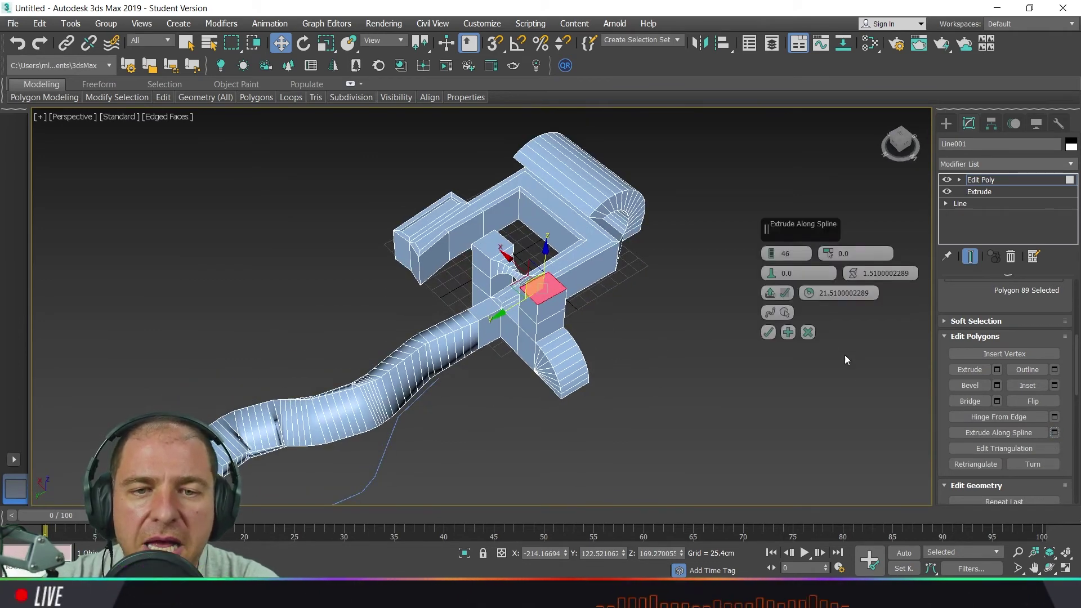
left_click(785, 313)
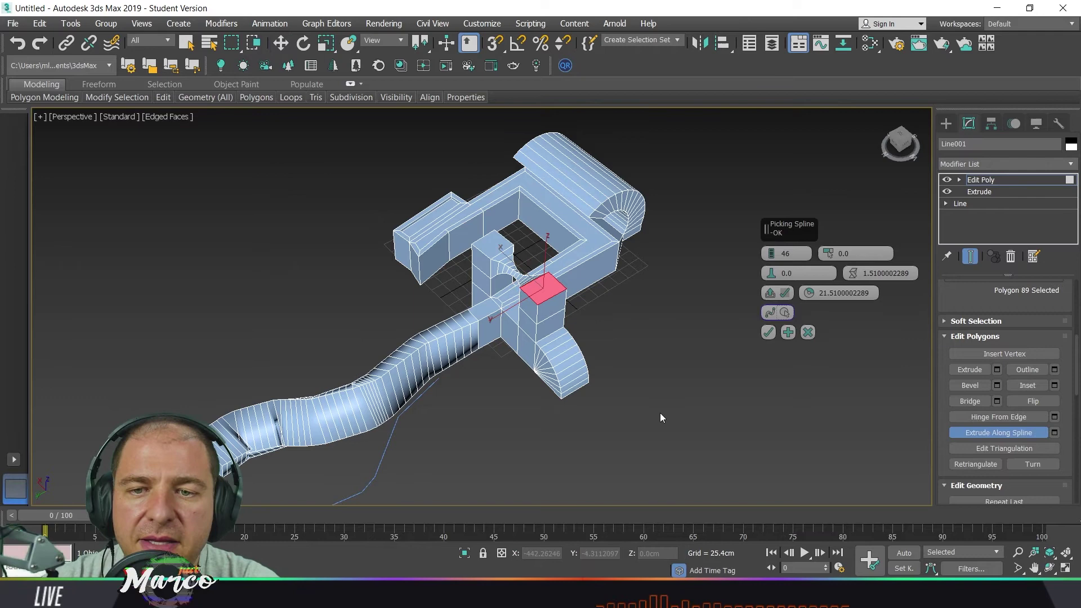
left_click(380, 462)
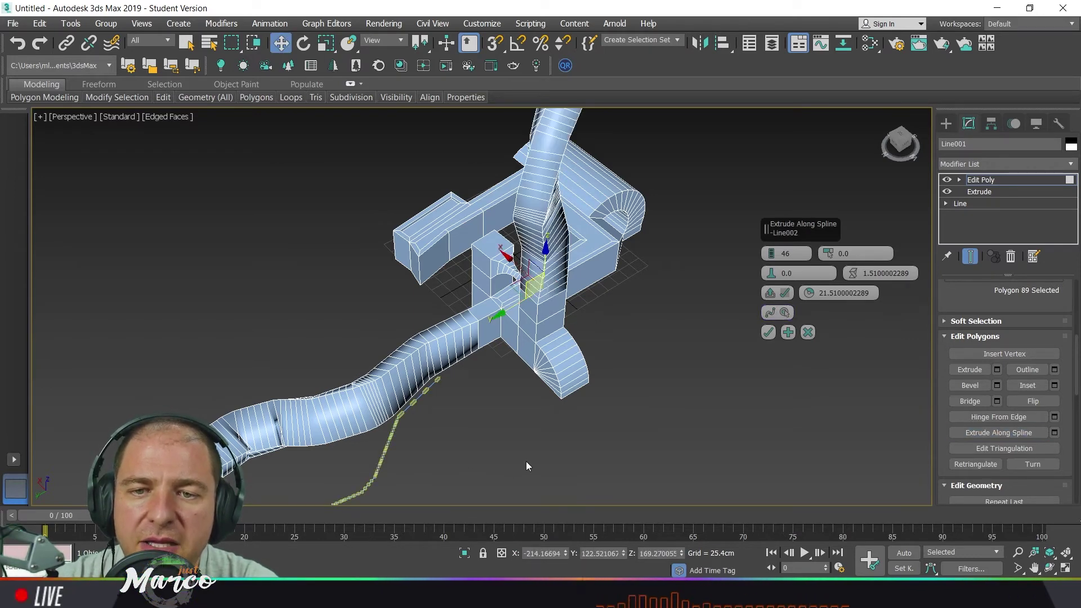
- Turn off Align to face normal for the tower's spline extrusion and accept it
middle_click_drag(526, 461, 506, 417, "alt")
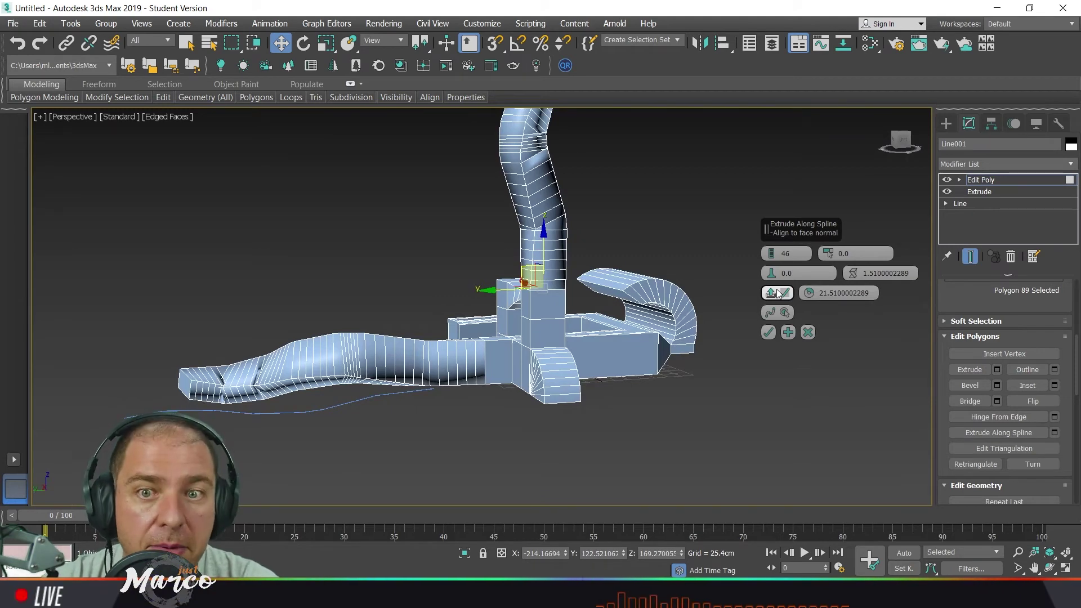
middle_click_drag(670, 276, 679, 353)
middle_click_drag(517, 442, 452, 402)
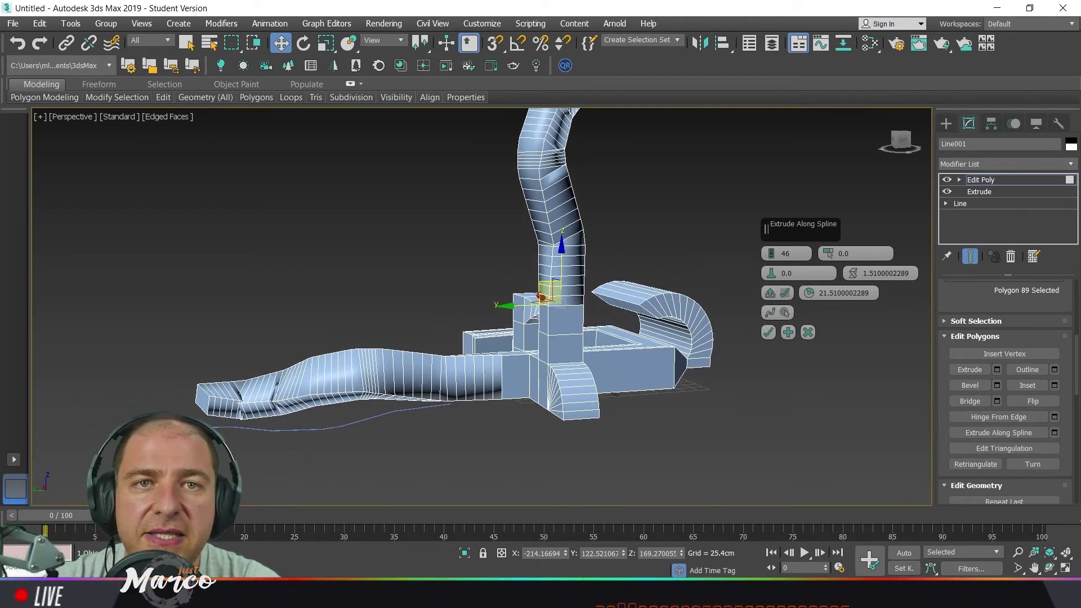
middle_click_drag(562, 279, 560, 334)
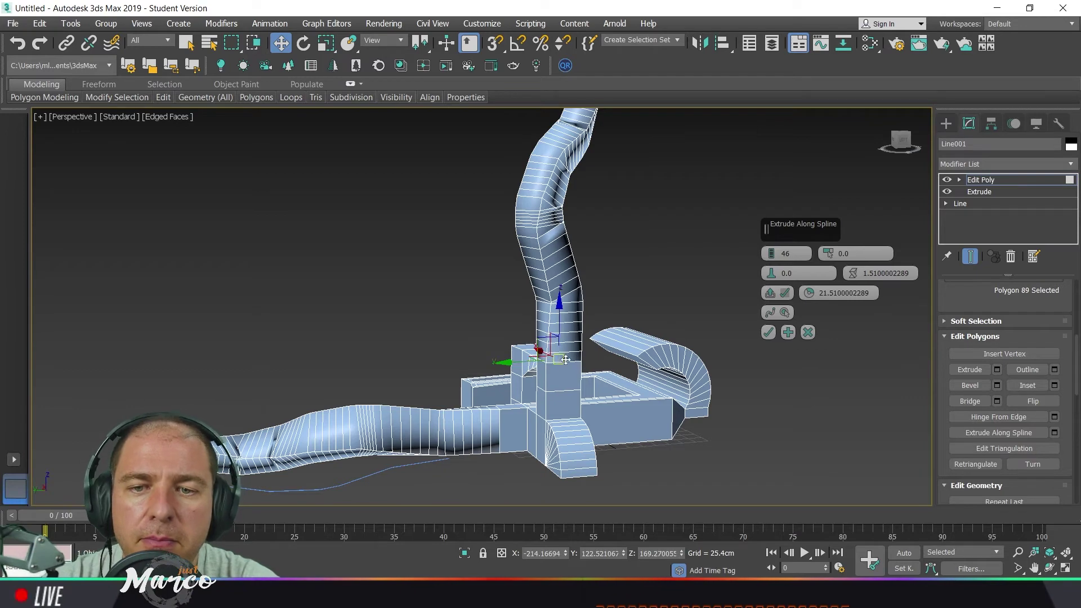
middle_click_drag(549, 195, 550, 253)
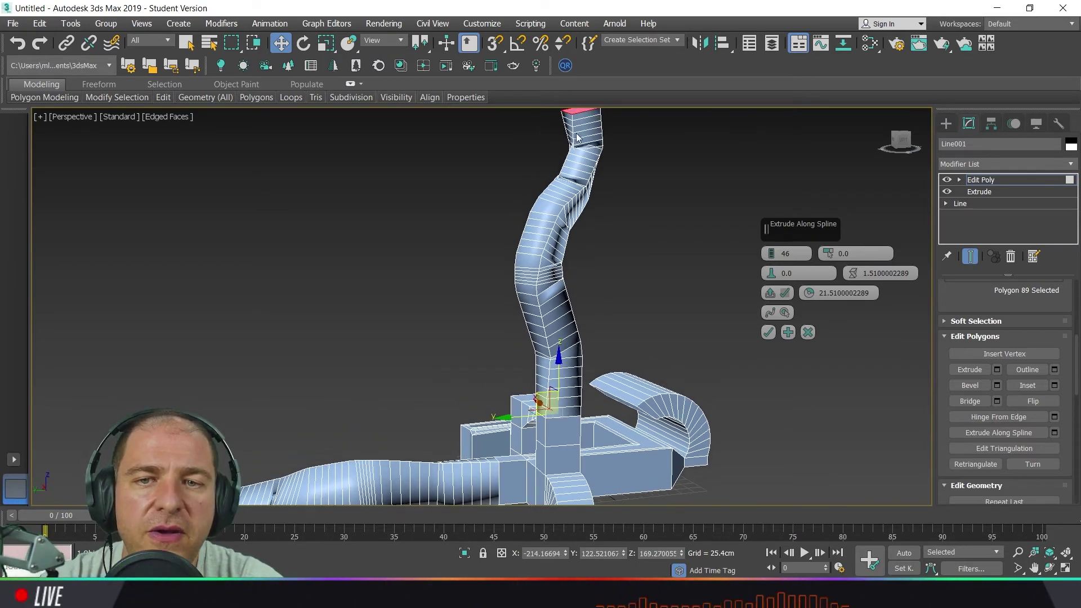
middle_click_drag(534, 404, 693, 412, "alt")
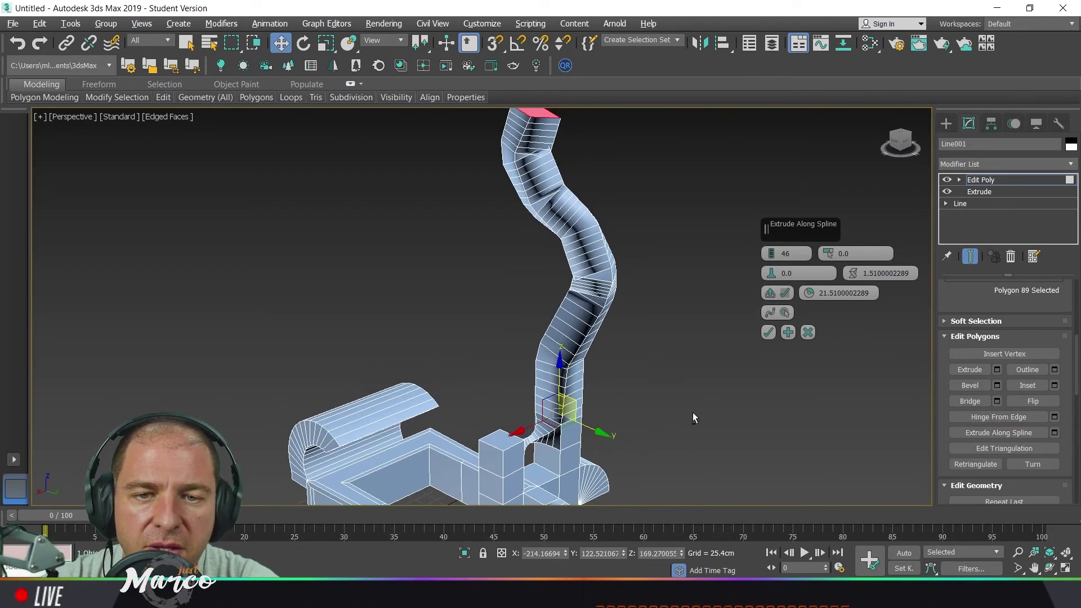
left_click(784, 295)
middle_click_drag(719, 373, 366, 291)
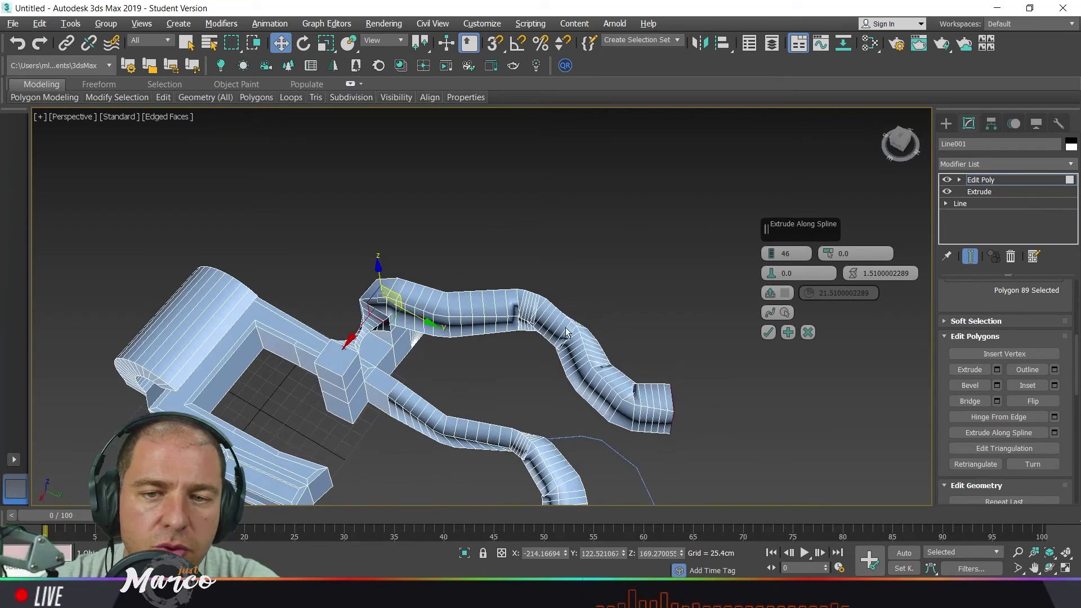
middle_click_drag(566, 327, 609, 371, "alt")
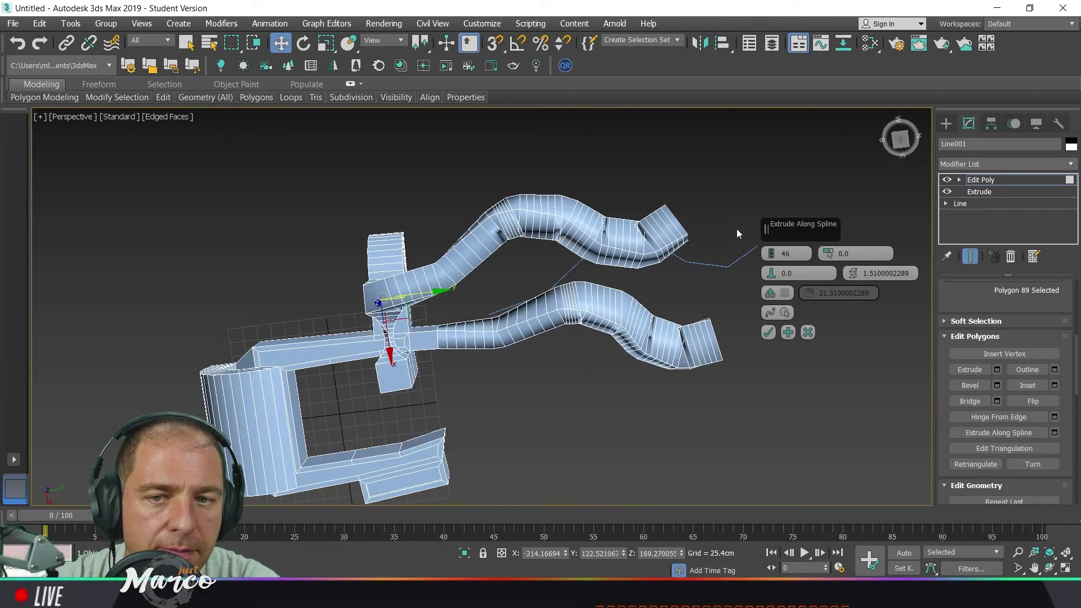
left_click(769, 332)
middle_click_drag(768, 330, 525, 264, "alt")
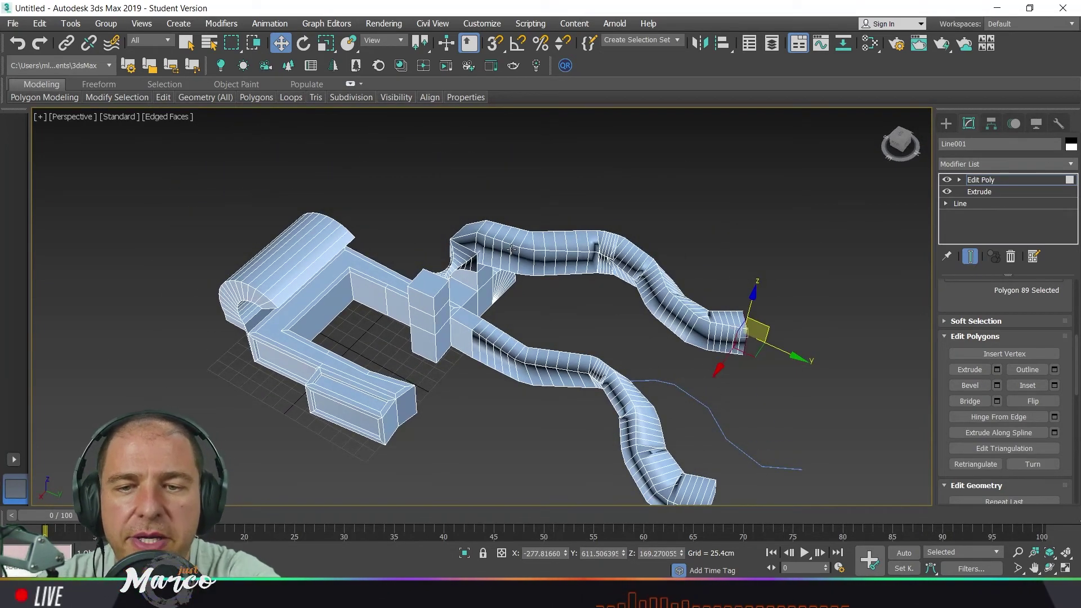
- Leave polygon editing and delete the whole building object, keeping the separate path line
left_click(518, 207)
left_click(513, 259)
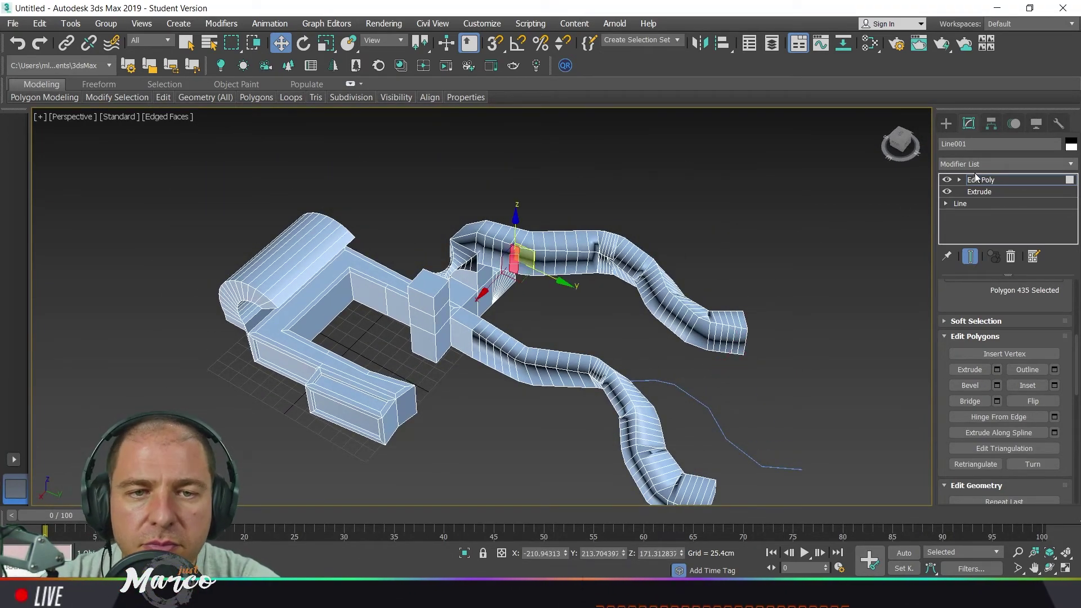
left_click(1016, 179)
key("Delete")
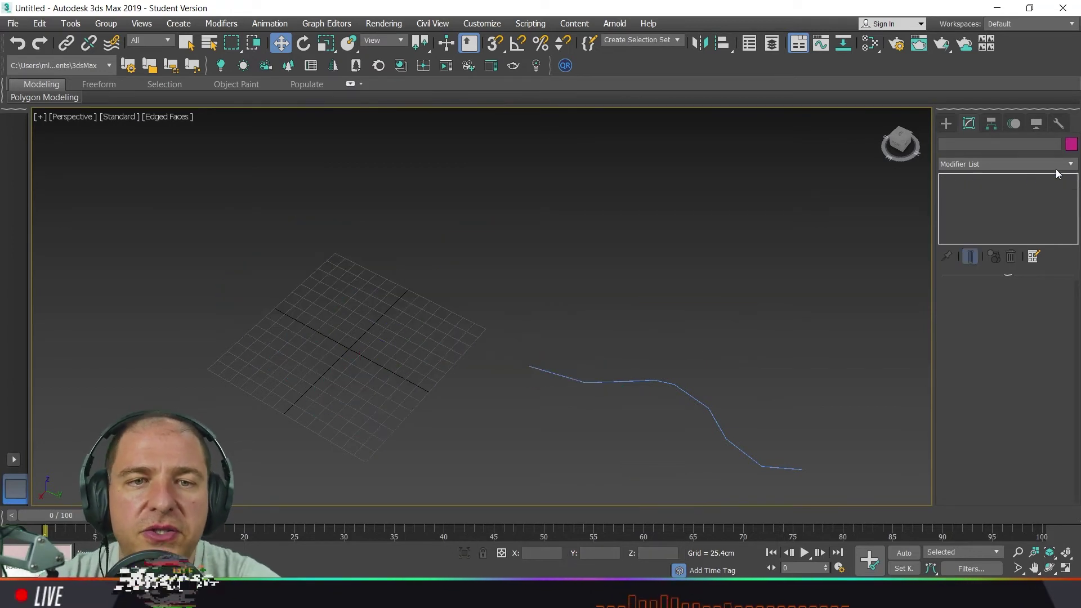
- Draw an open seven-point line on the ground plane behind the existing path line
left_click(948, 125)
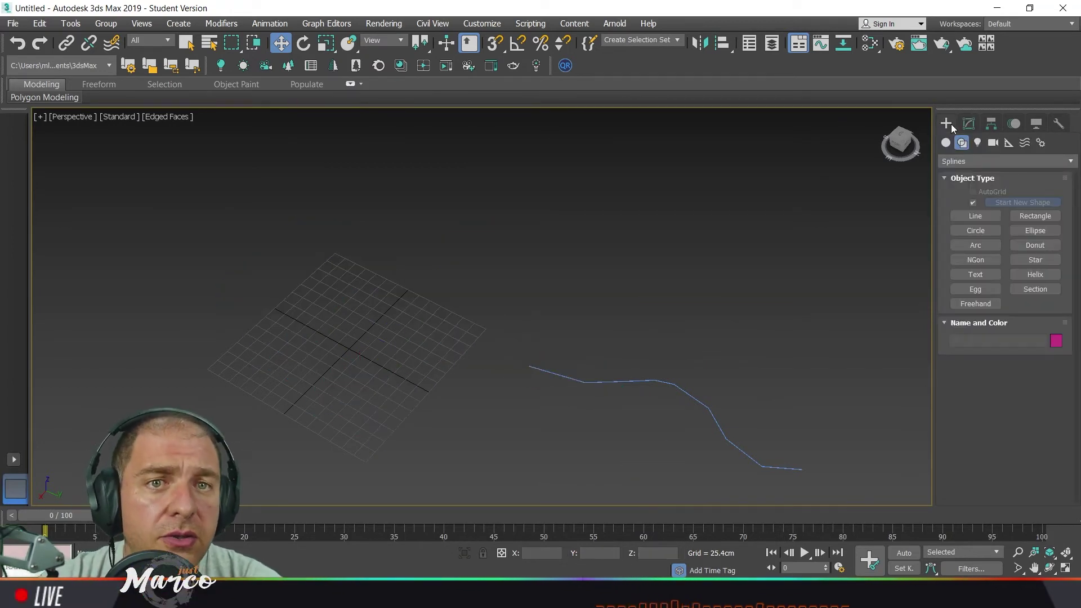
left_click(964, 216)
middle_click_drag(535, 322, 474, 302)
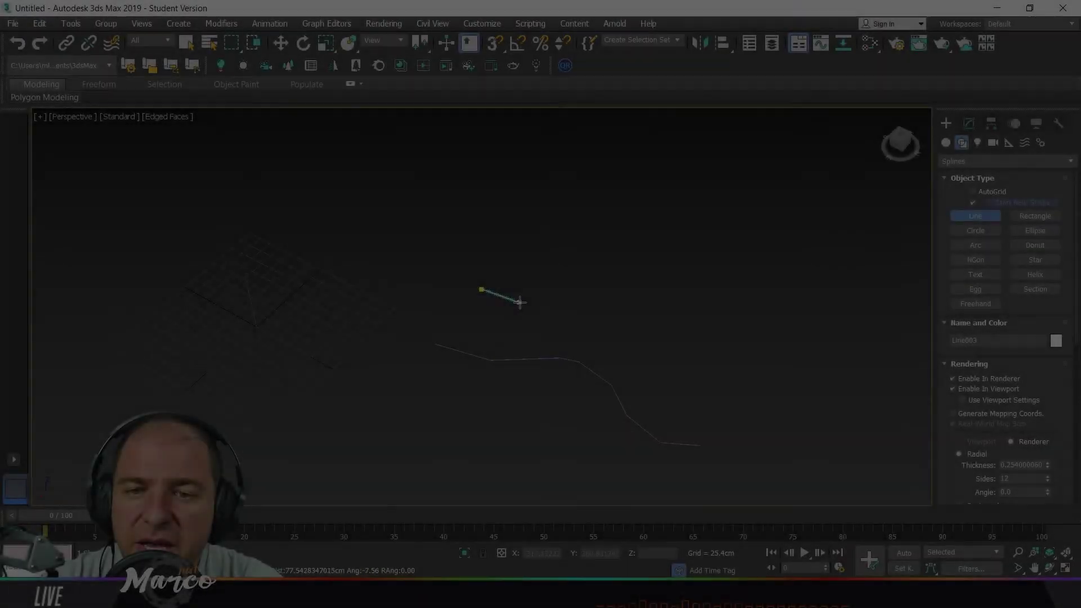
left_click(521, 303)
left_click(542, 304)
left_click(557, 309)
left_click(566, 317)
left_click(586, 327)
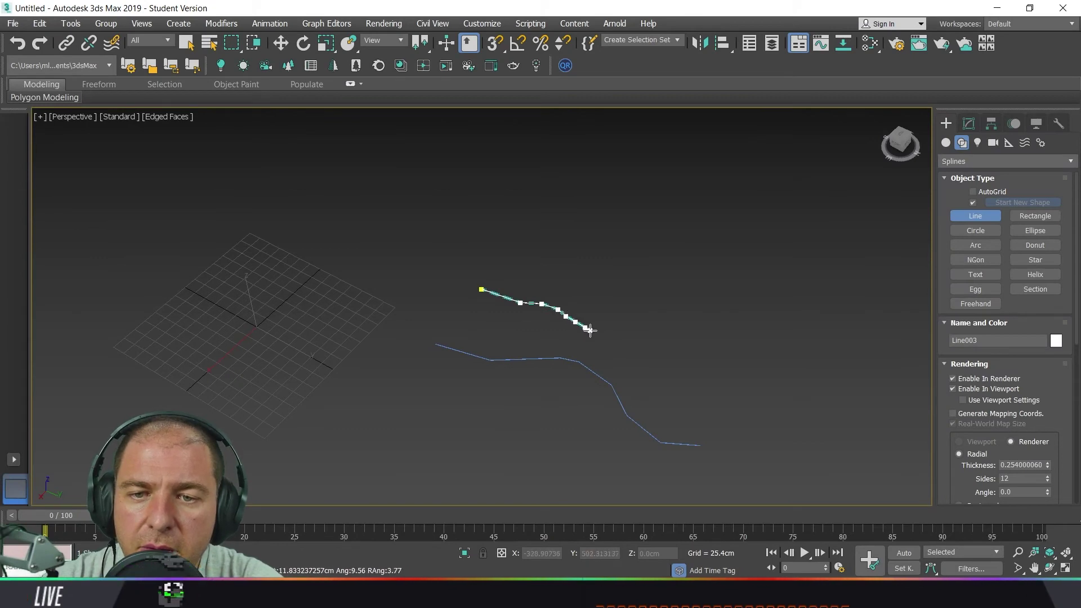
right_click(585, 326)
- Draw a shorter, wavy nine-point open line behind the other two path lines
left_click(515, 248)
left_click(525, 252)
left_click(532, 253)
left_click(544, 251)
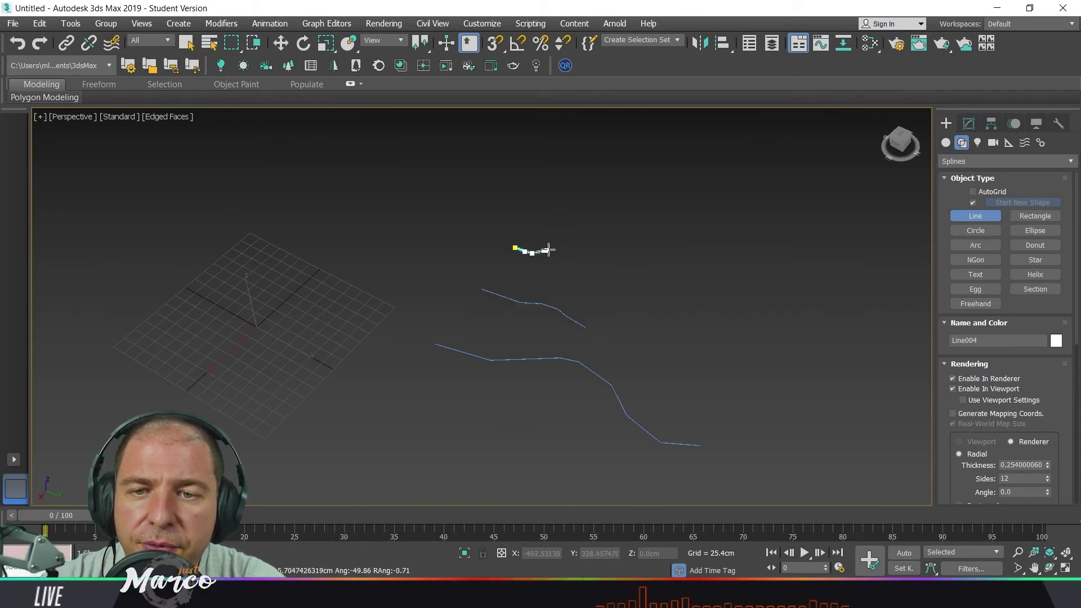
left_click(551, 250)
left_click(556, 250)
left_click(564, 255)
left_click(569, 259)
left_click(578, 262)
right_click(578, 262)
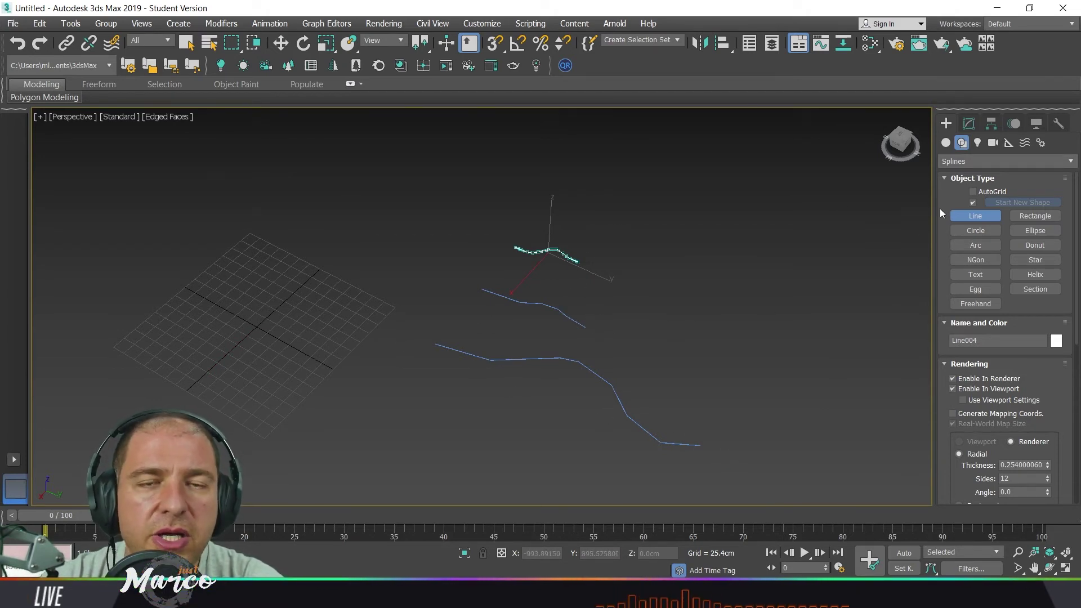
- Create a cylinder on the grid with a radius of about 94.5 cm and a height of about 76.9 cm
left_click(946, 144)
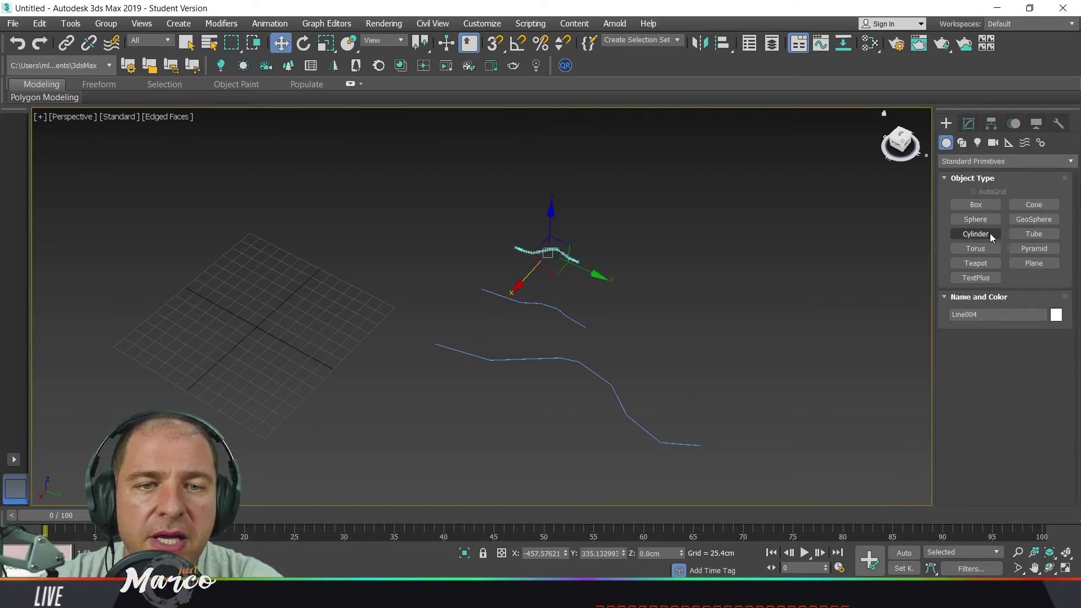
left_click(991, 234)
middle_click_drag(429, 333, 558, 329)
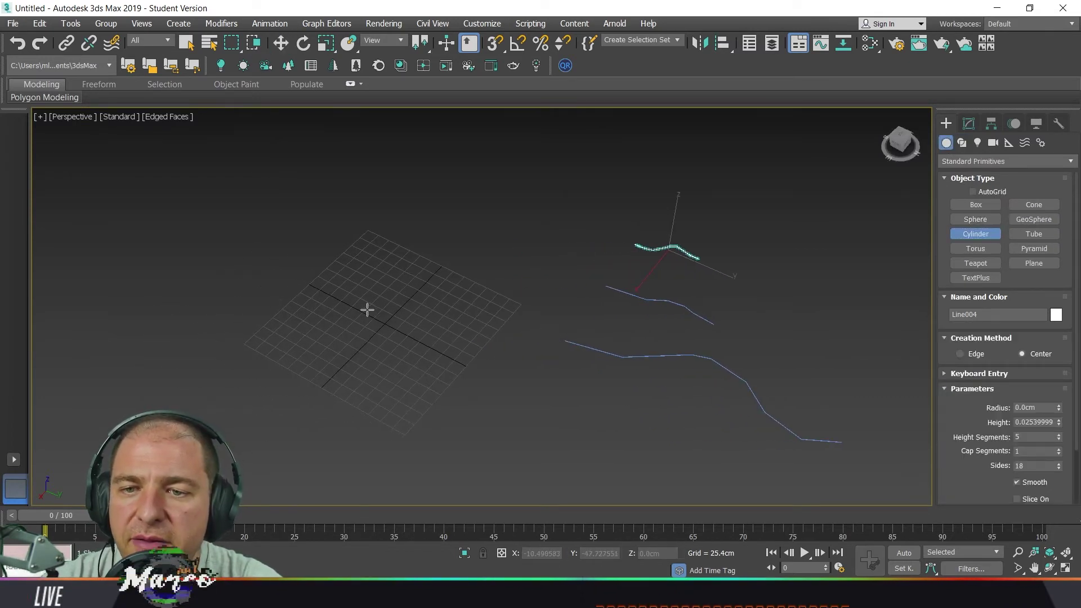
left_click_drag(368, 309, 376, 337)
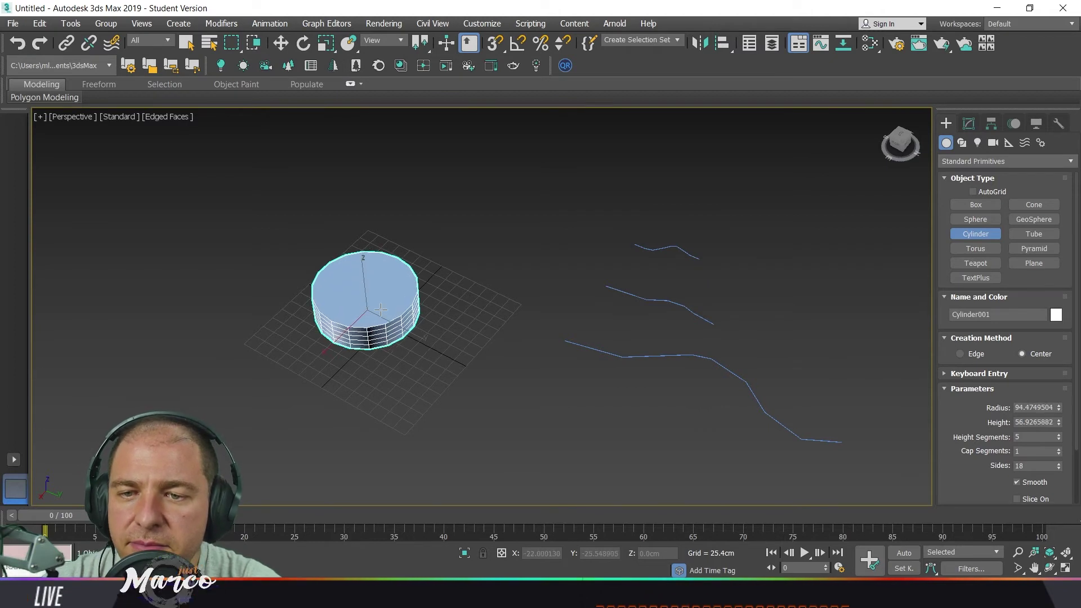
- Set the cylinder to 1 height segment and 9 sides
left_click(969, 125)
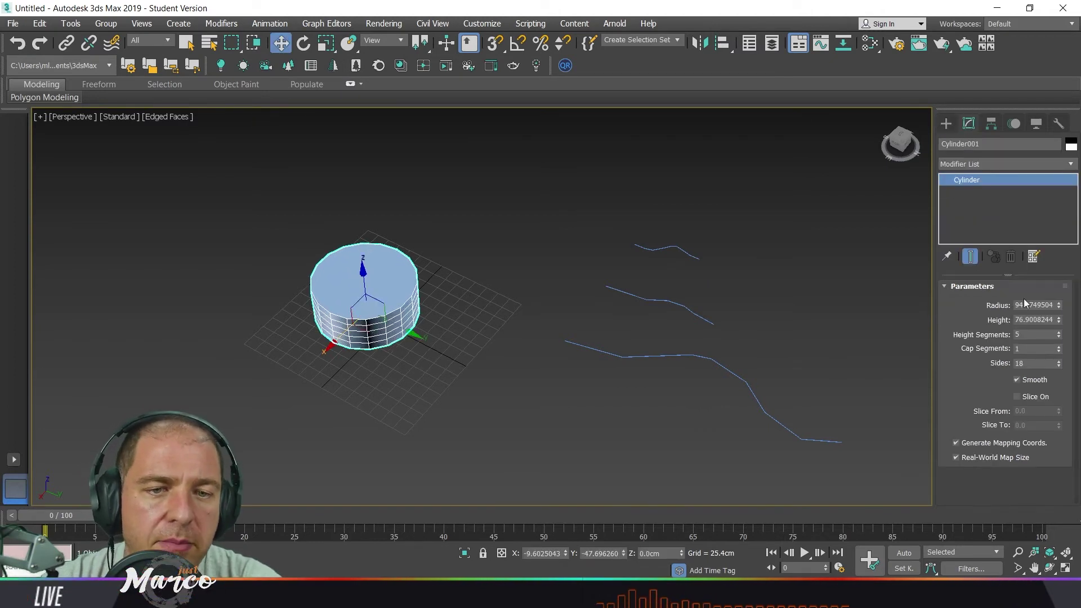
left_click_drag(1060, 336, 1062, 374)
left_click(1059, 366)
left_click(1059, 366)
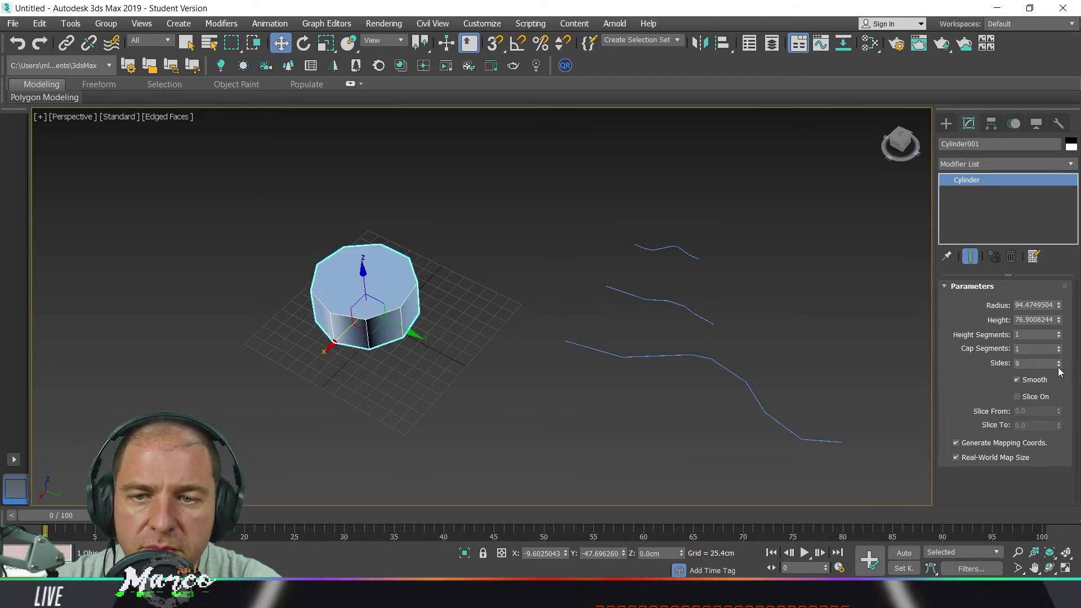
- Add an Edit Poly modifier to the cylinder
middle_click_drag(634, 362, 604, 365, "alt")
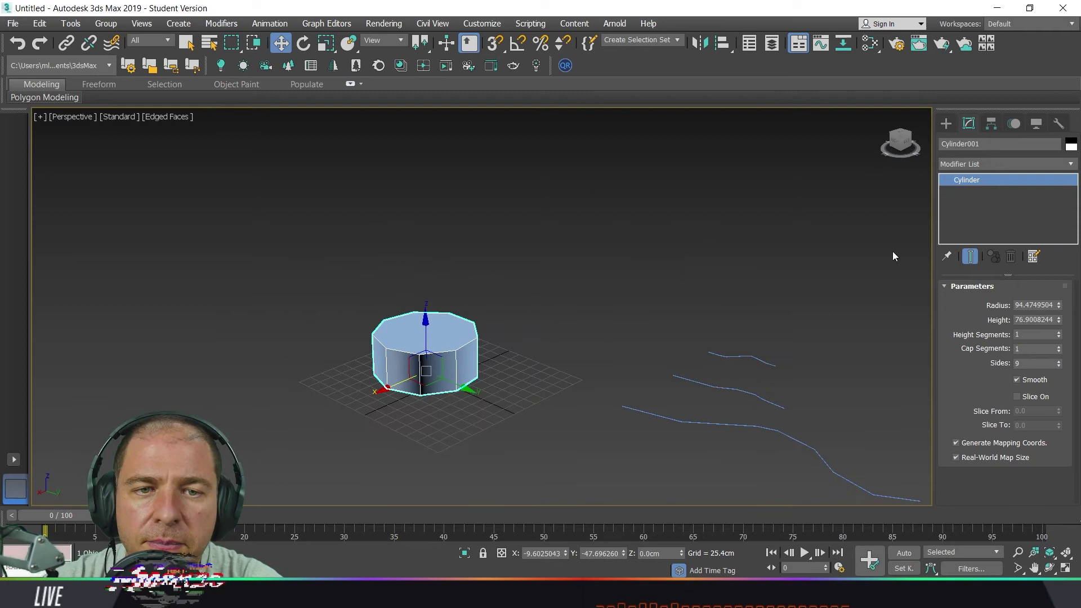
left_click(1072, 165)
left_click_drag(1074, 211, 1078, 272)
left_click(1006, 473)
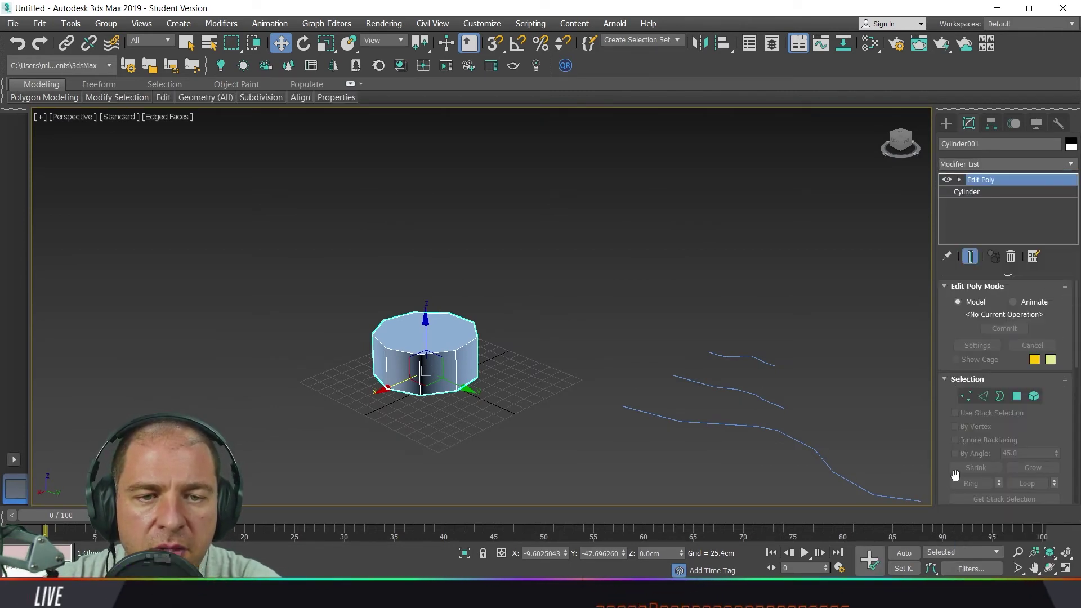
- Select the cylinder's top polygon and extrude it along the longest path line with Extrude Along Spline
left_click(1016, 398)
left_click(439, 330)
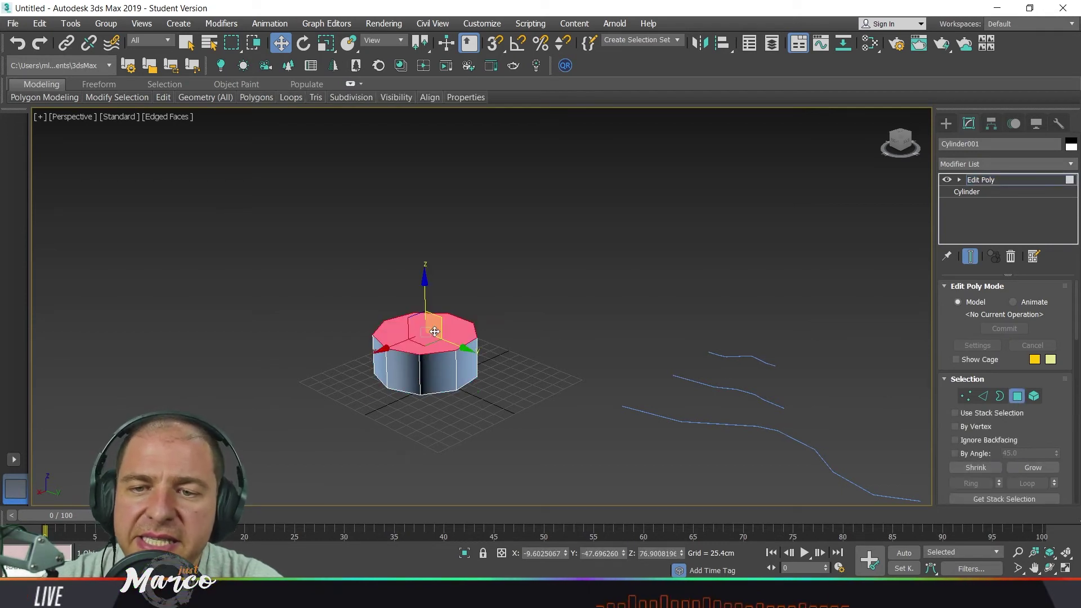
middle_click_drag(437, 331, 438, 353)
scroll(1021, 475, "down", 8)
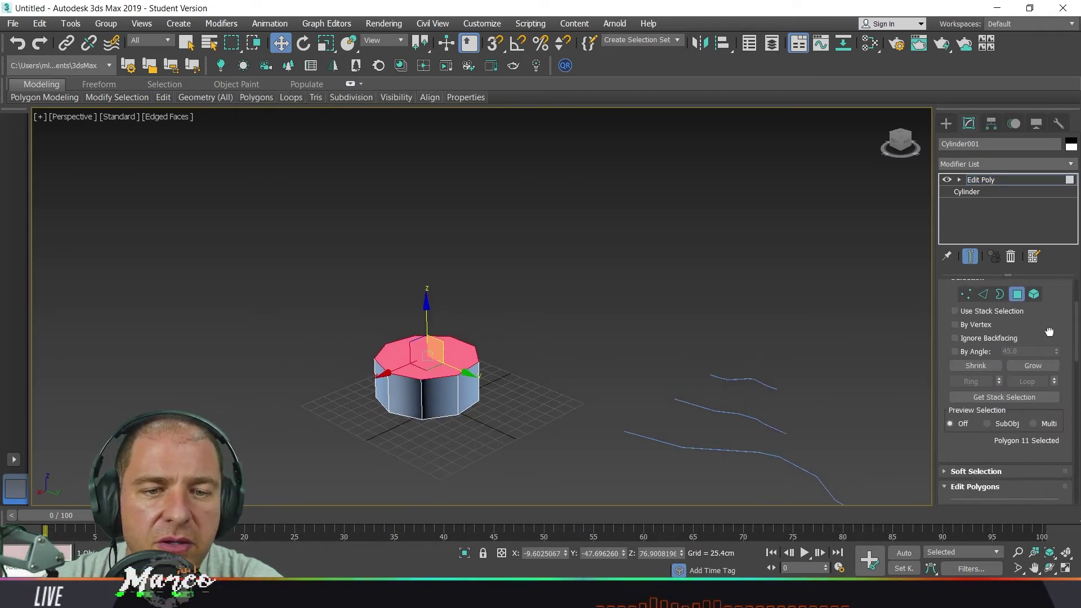
scroll(1037, 386, "down", 2)
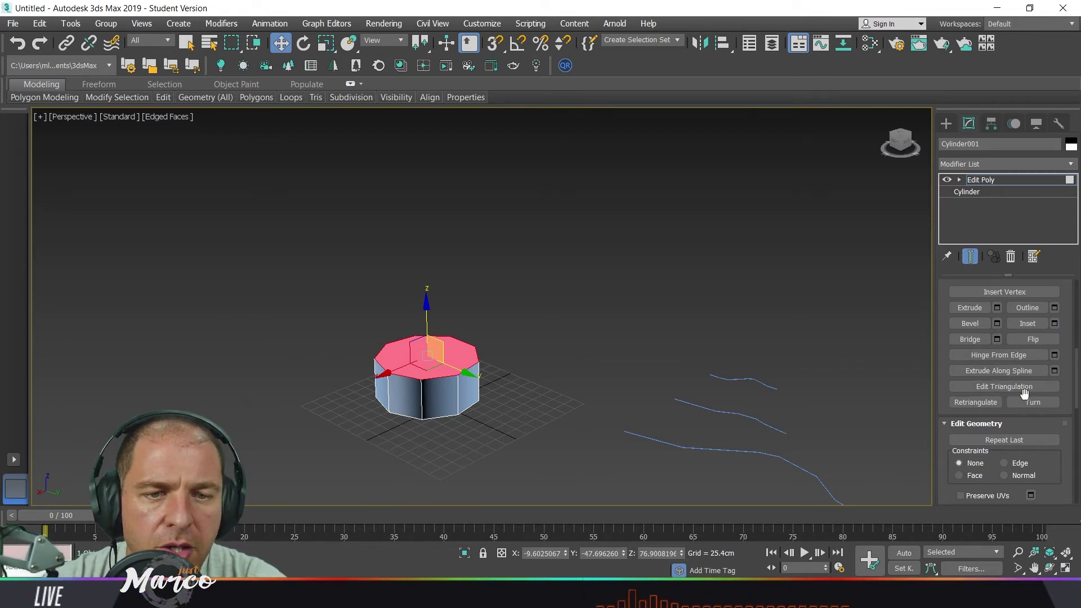
scroll(1034, 428, "down", 3)
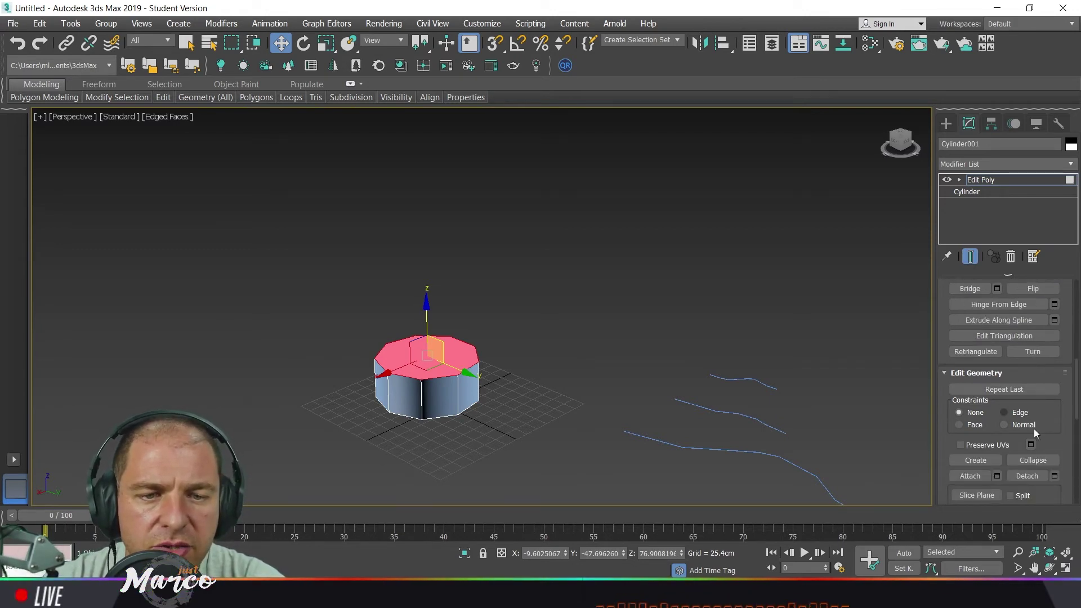
left_click(1055, 320)
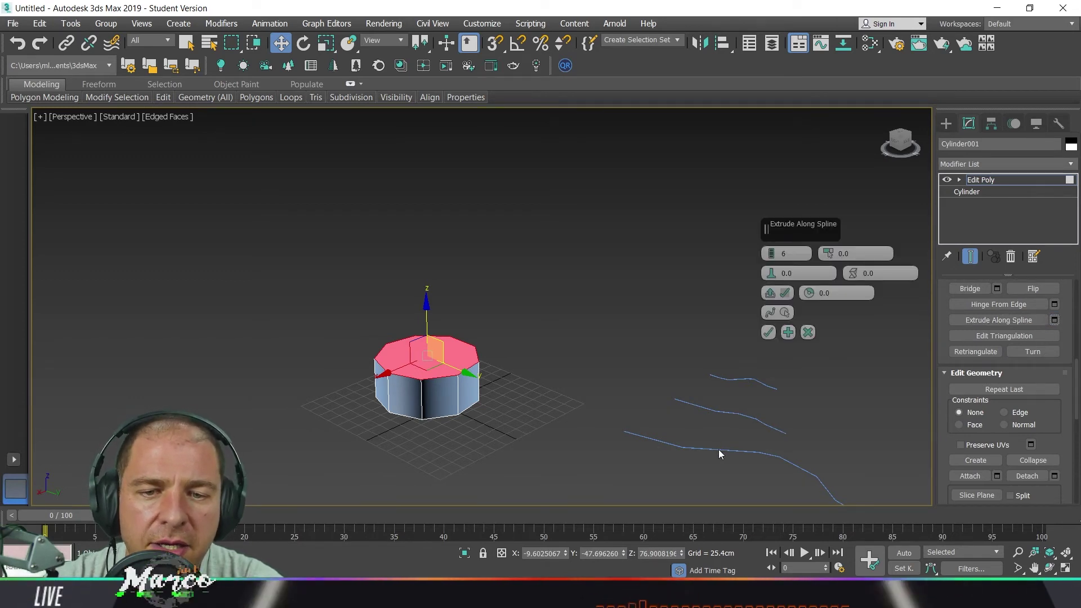
left_click(771, 312)
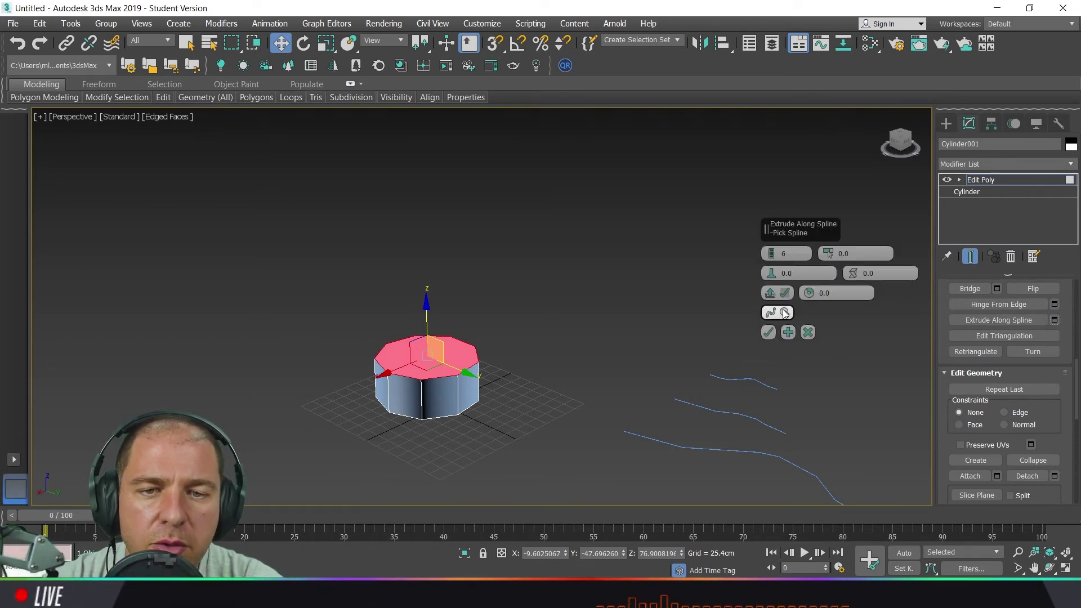
left_click(731, 450)
middle_click_drag(526, 320, 588, 359)
scroll(550, 369, "down", 3)
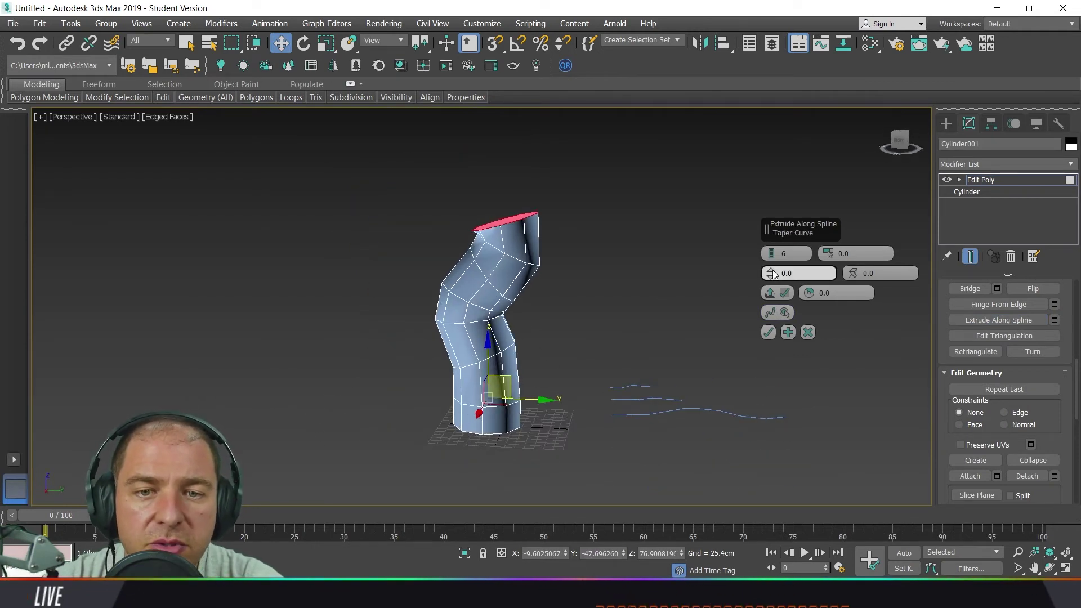
- Set the extrusion's taper curve to 0 and its taper amount to about -0.51, and apply the extrusion
left_click_drag(775, 273, 829, 250)
left_click(809, 272)
type("0")
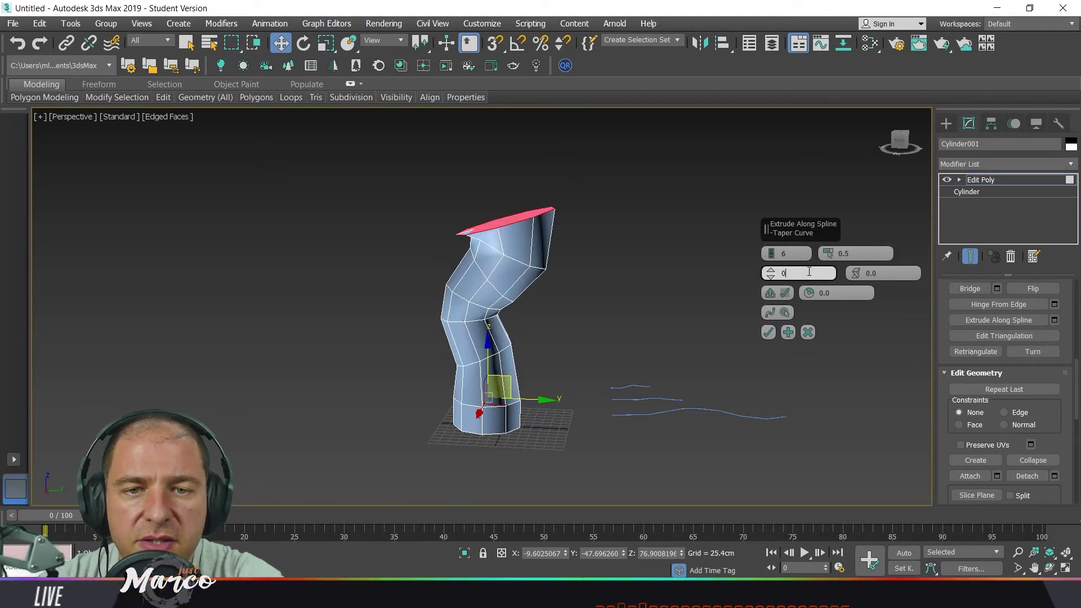
key("Return")
left_click_drag(831, 257, 829, 256)
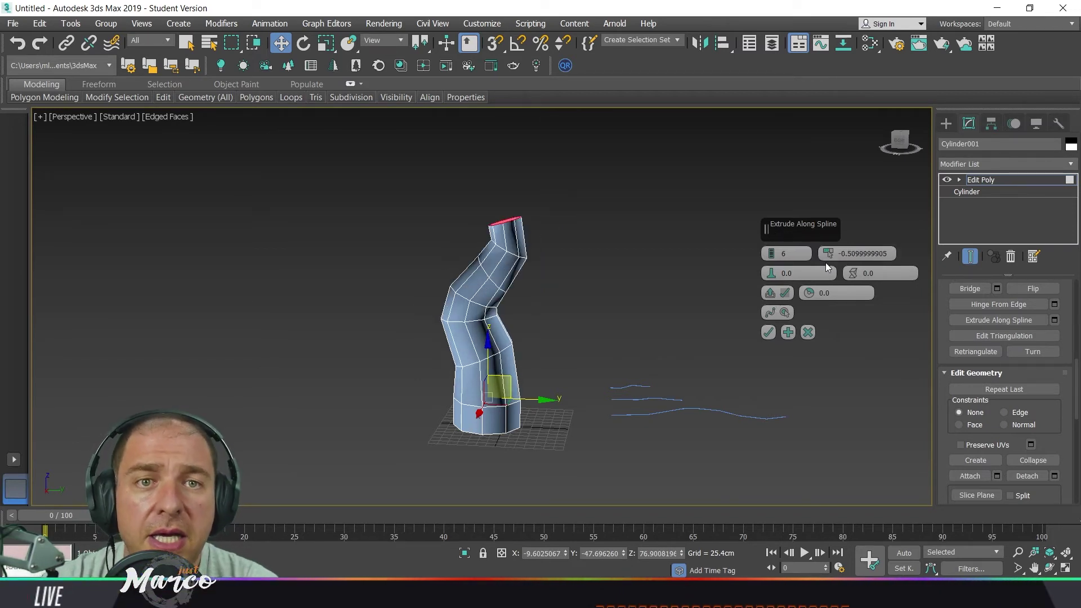
left_click(768, 332)
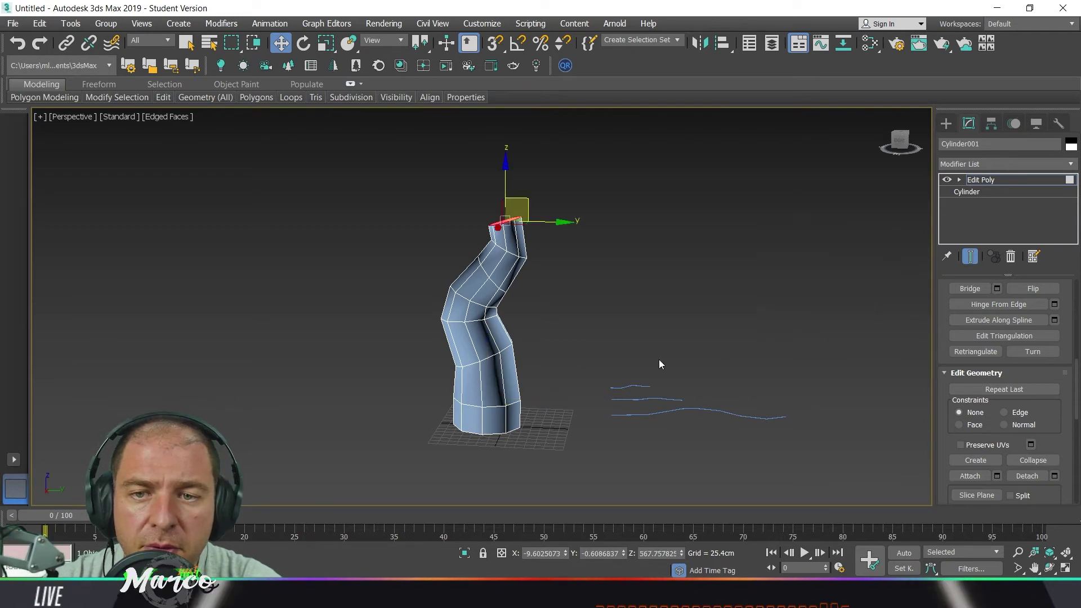
- Select several separate side polygons at different heights around the trunk, keeping its top polygon in the selection
middle_click_drag(603, 347, 600, 364, "alt")
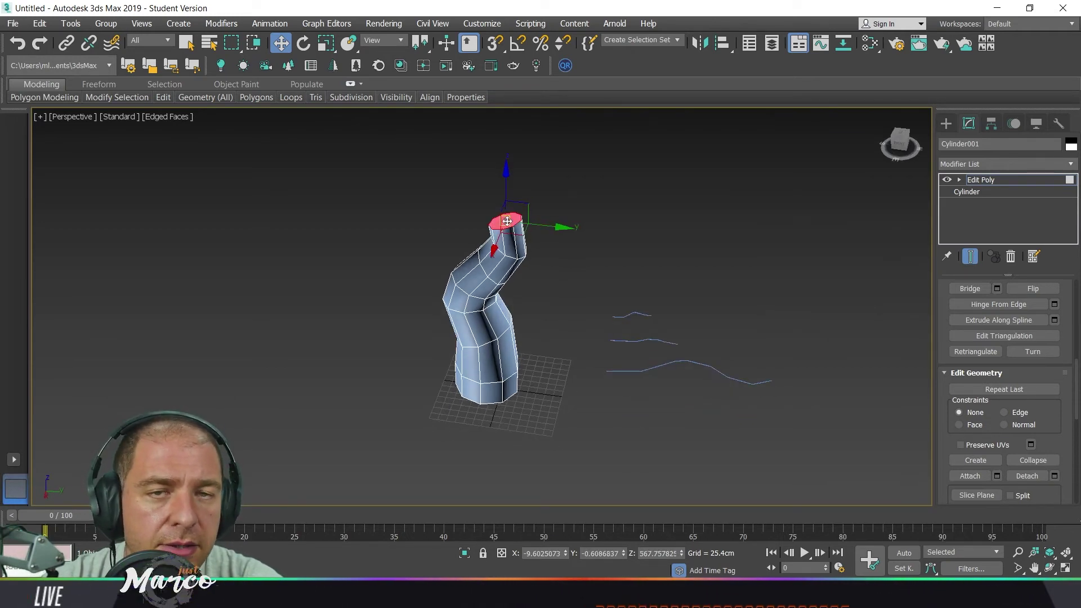
middle_click_drag(507, 222, 499, 405, "alt")
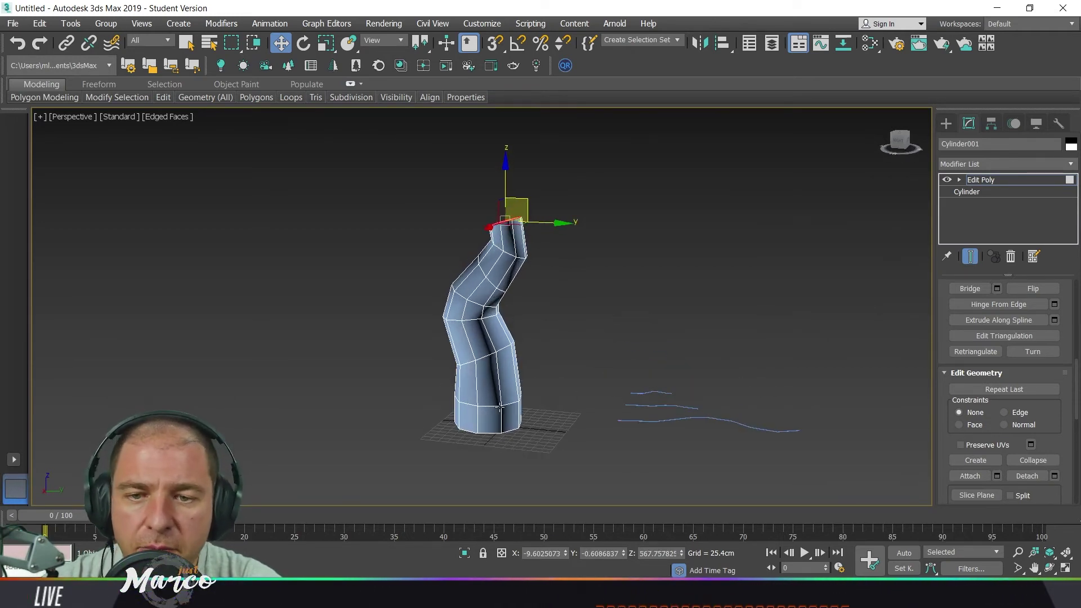
left_click(469, 386)
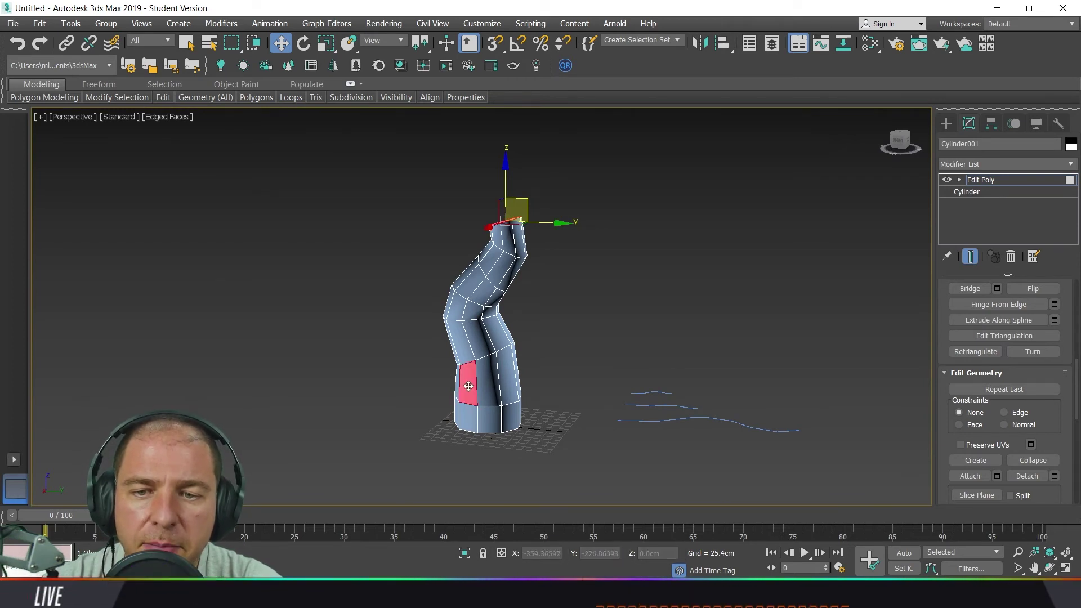
middle_click_drag(575, 420, 520, 343, "alt")
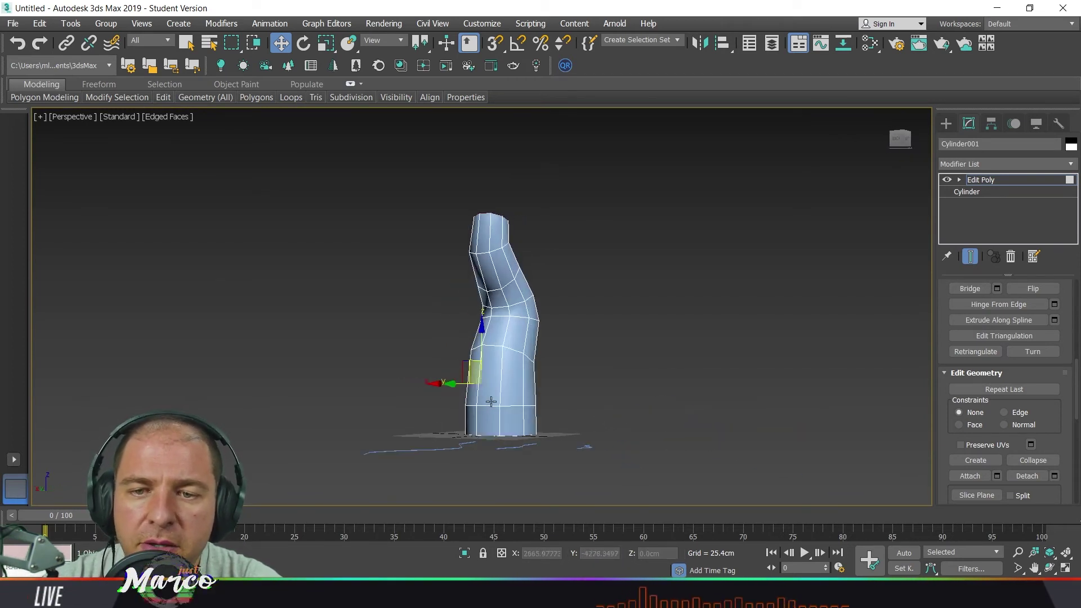
left_click(520, 343, "ctrl")
middle_click_drag(589, 398, 466, 410, "alt")
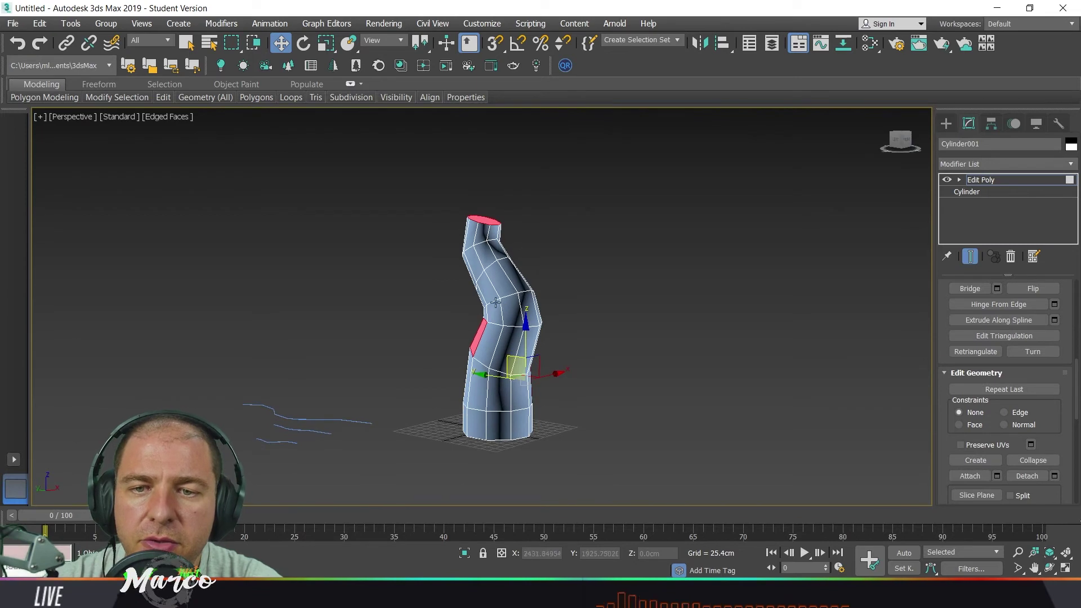
left_click(508, 285, "ctrl")
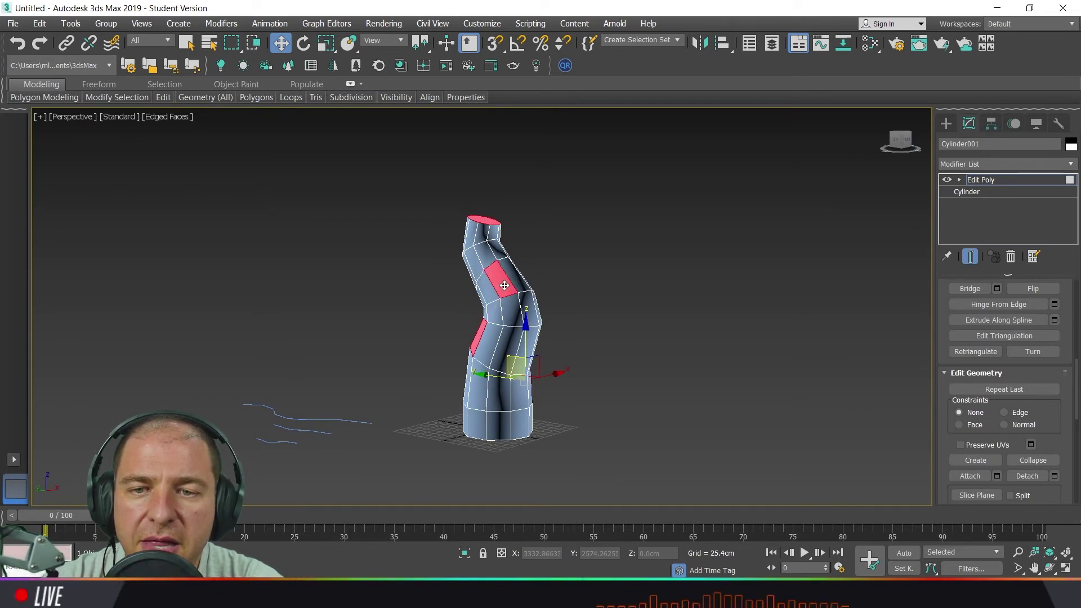
- Extrude the selected trunk polygons into branches along the middle path line using Extrude Along Spline, and apply it
left_click(1055, 320)
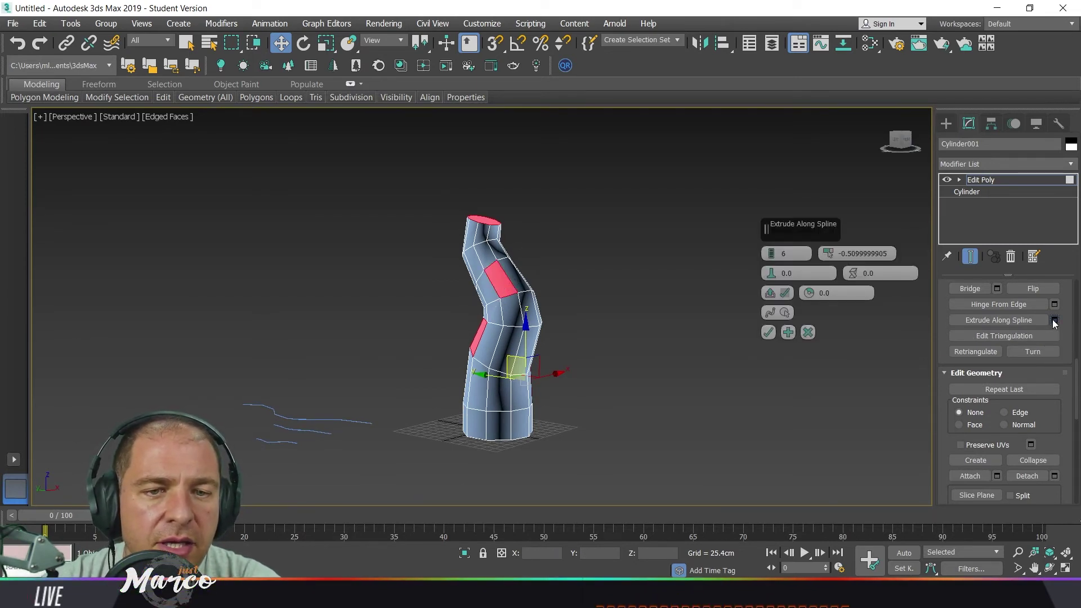
left_click(782, 315)
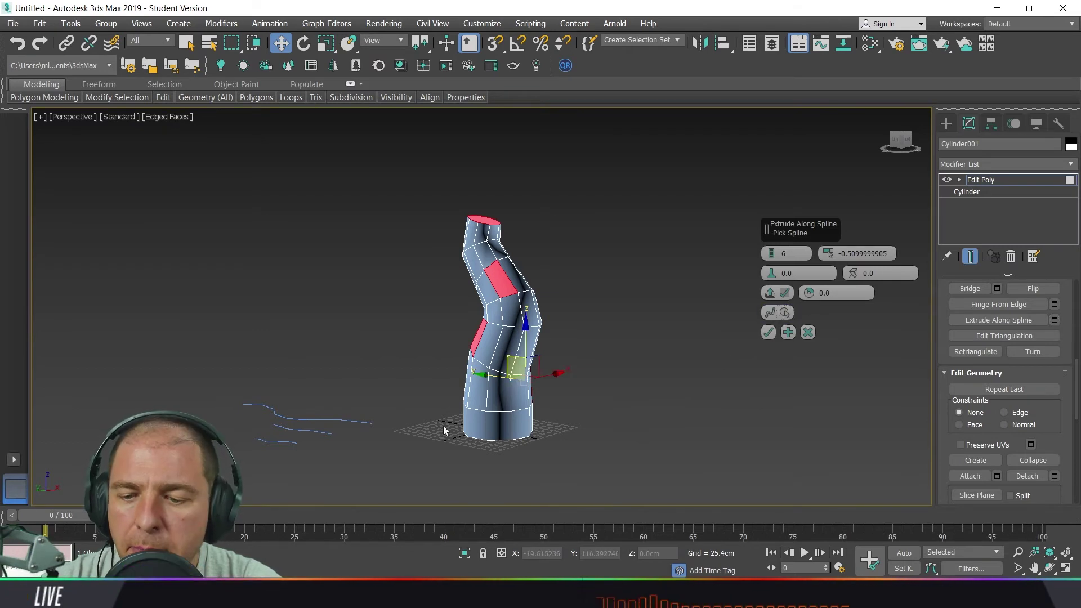
middle_click_drag(444, 426, 414, 468, "alt")
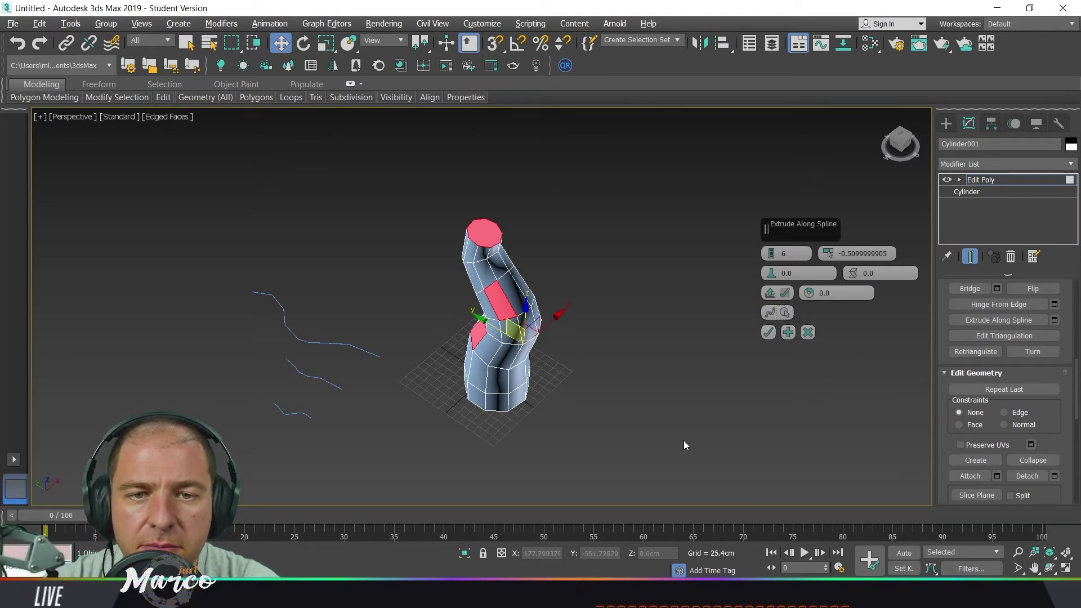
left_click(330, 382)
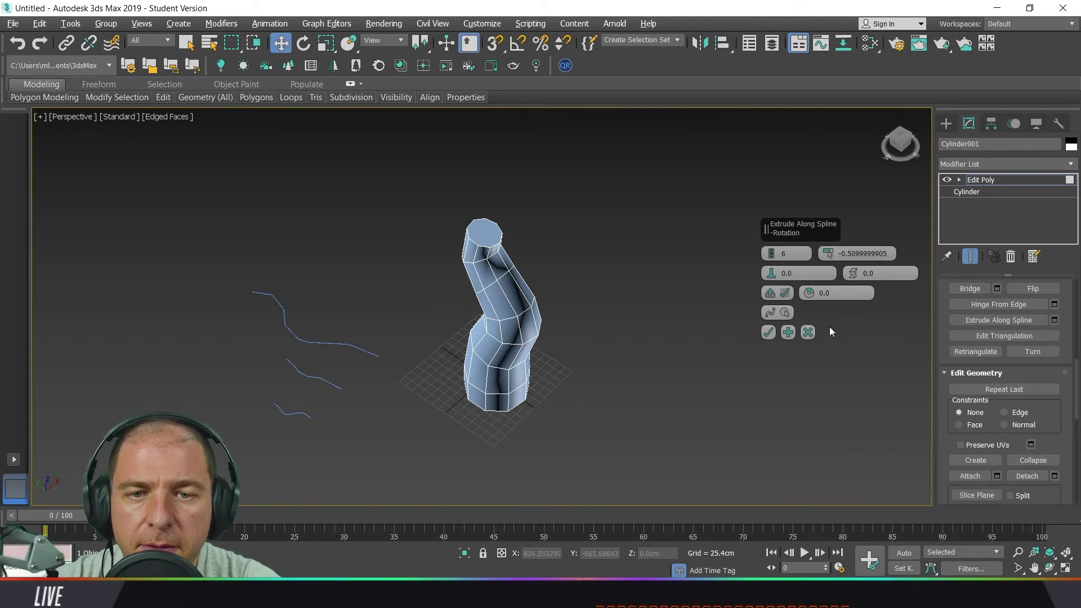
left_click(776, 313)
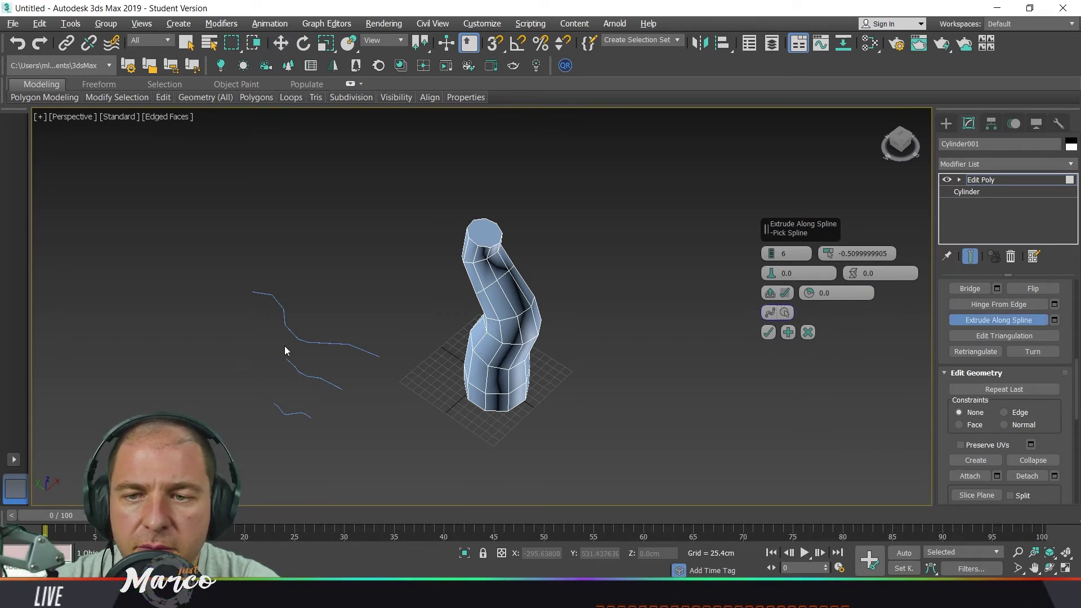
left_click(306, 377)
left_click(770, 293)
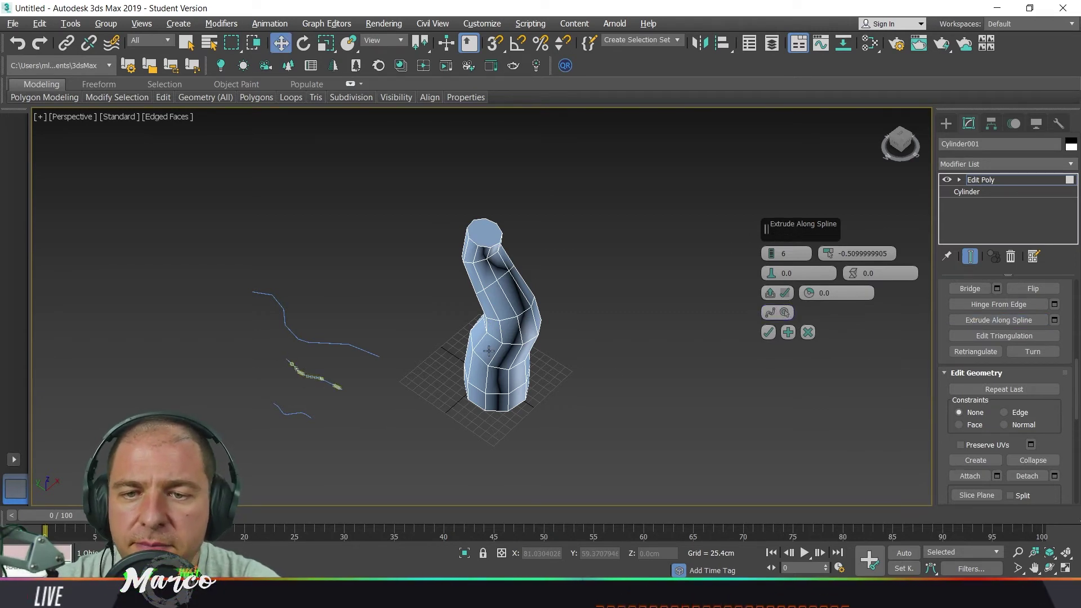
middle_click_drag(558, 349, 460, 317, "alt")
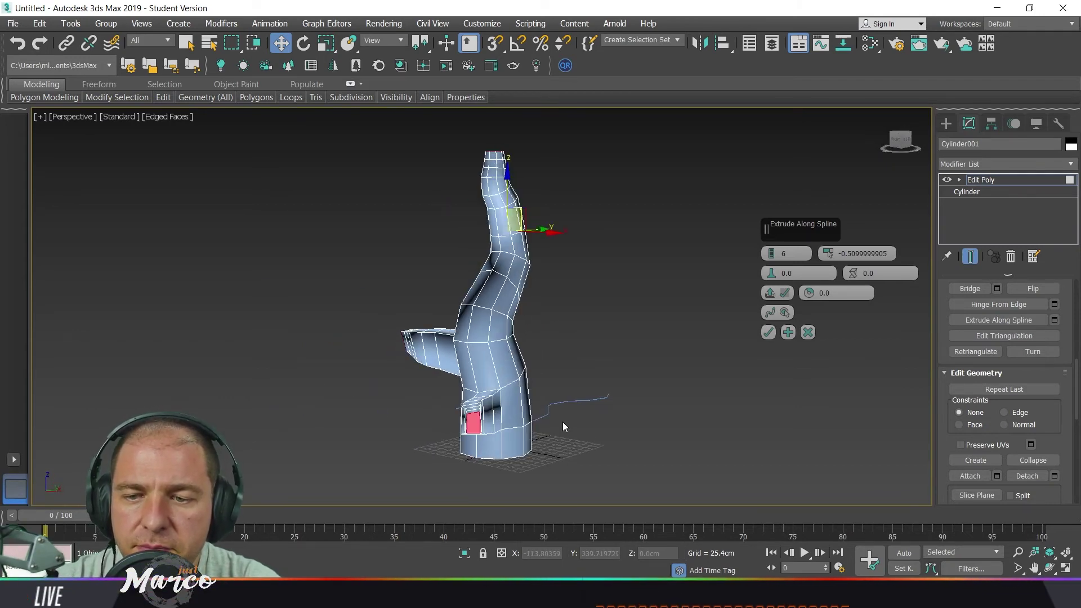
middle_click_drag(563, 421, 482, 305, "alt")
middle_click_drag(496, 352, 597, 344, "alt")
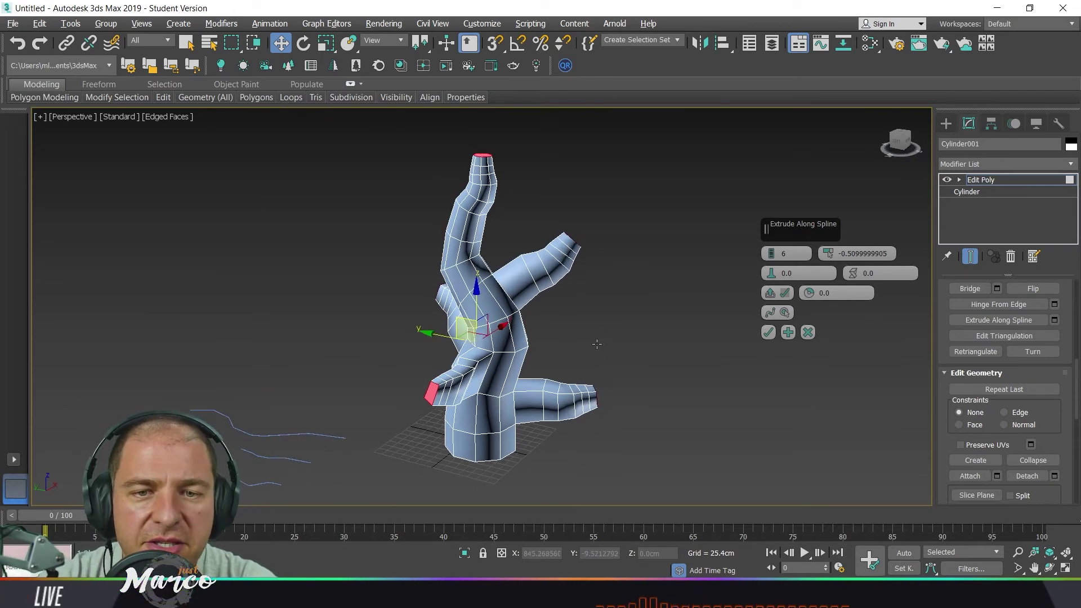
left_click(769, 333)
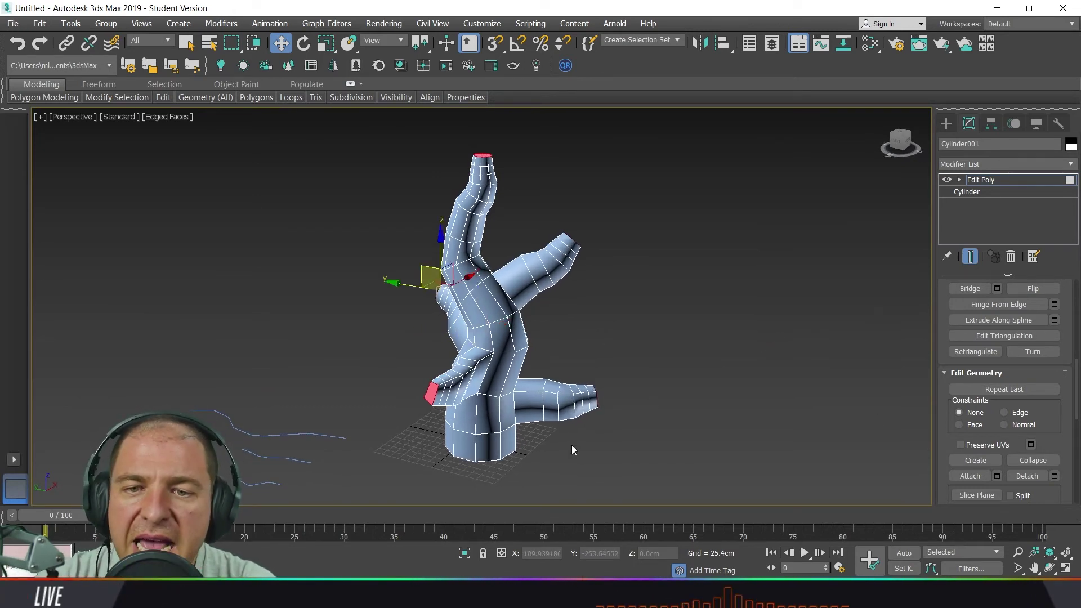
- Clear the polygon selection and assign the shortest path line as the Extrude Along Spline path
left_click(432, 393)
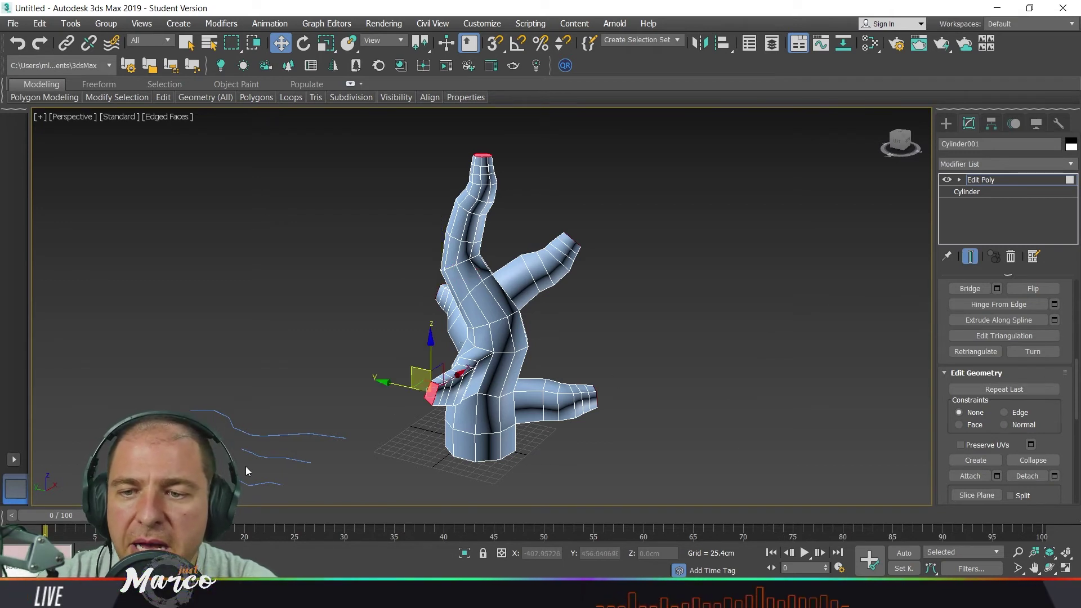
scroll(1057, 394, "up", 2)
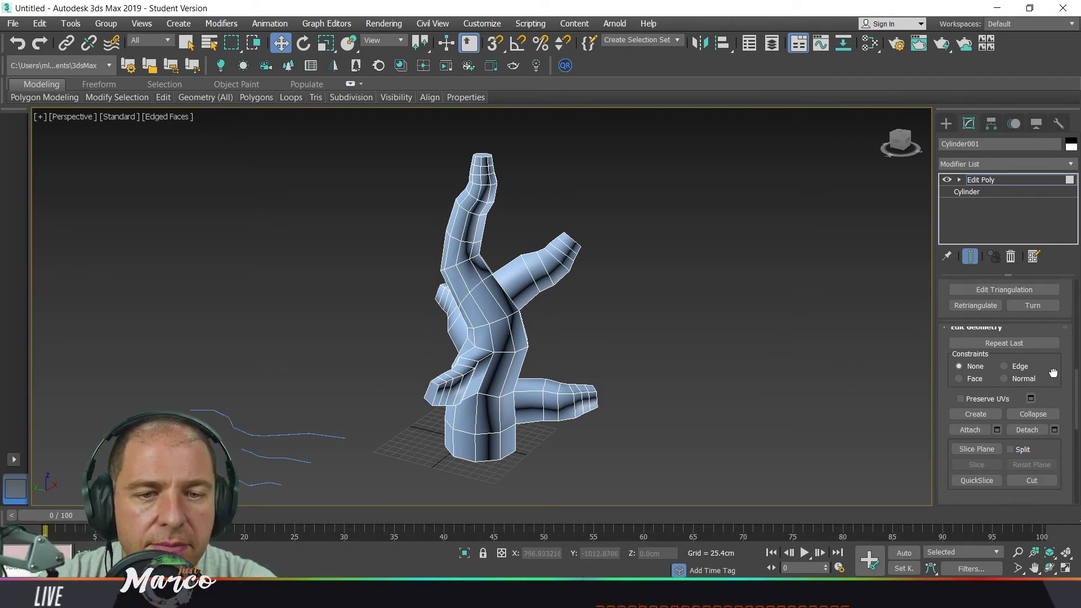
left_click(1055, 341)
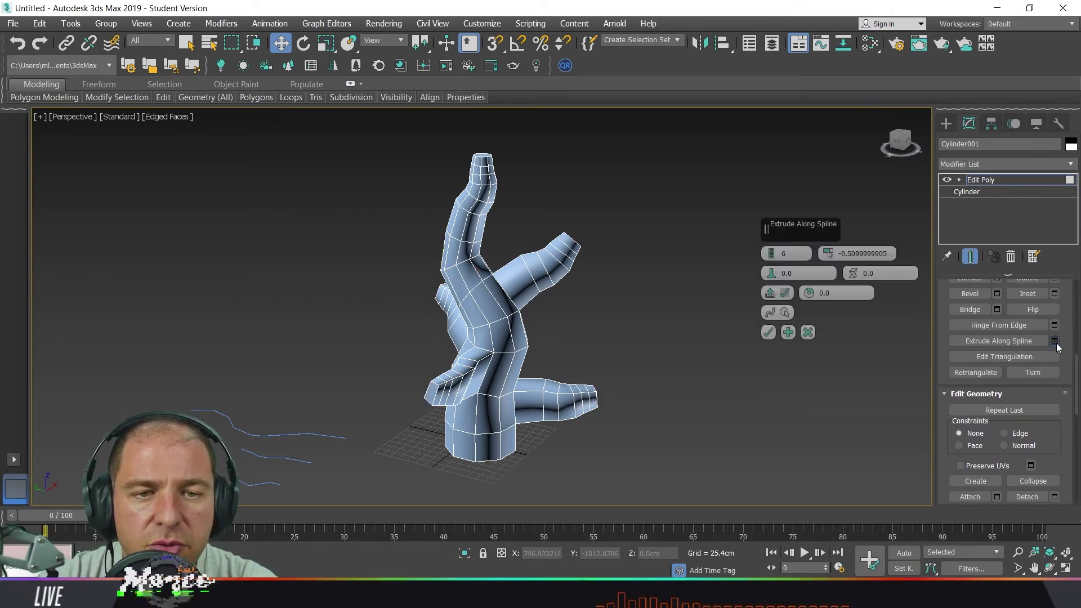
left_click(770, 313)
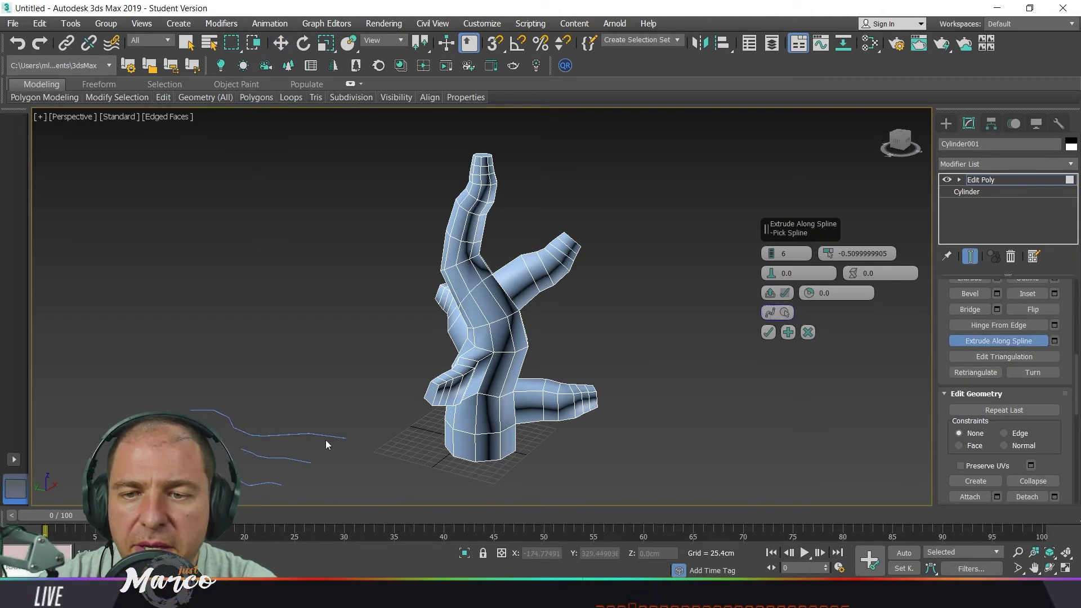
left_click(262, 482)
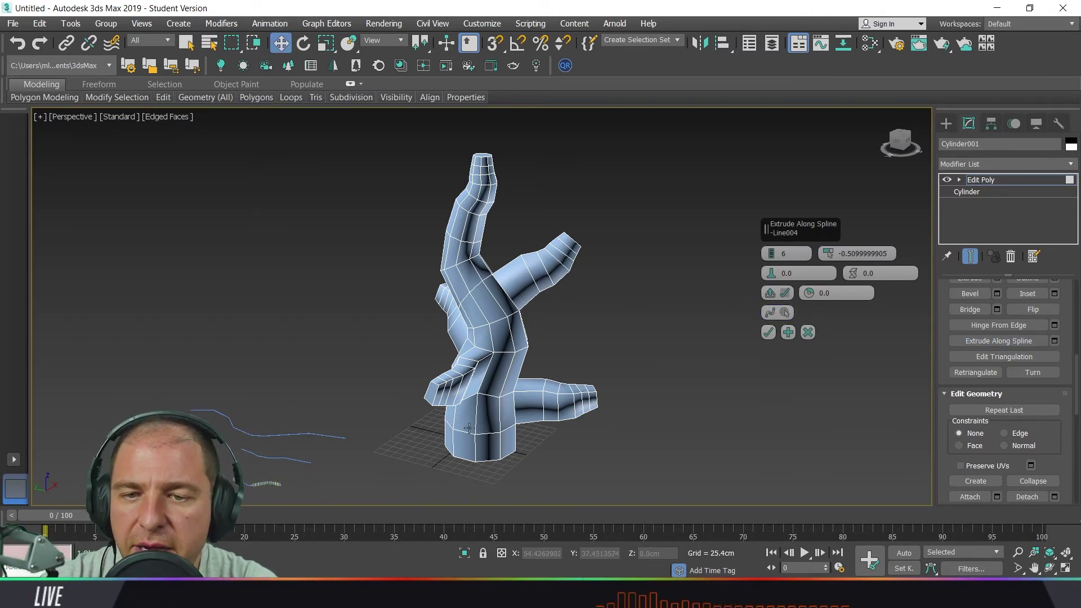
- Extrude selected polygons on the branches and the trunk's tip into twigs using Extrude Along Spline
middle_click_drag(445, 429, 461, 388, "alt")
left_click(447, 369, "ctrl")
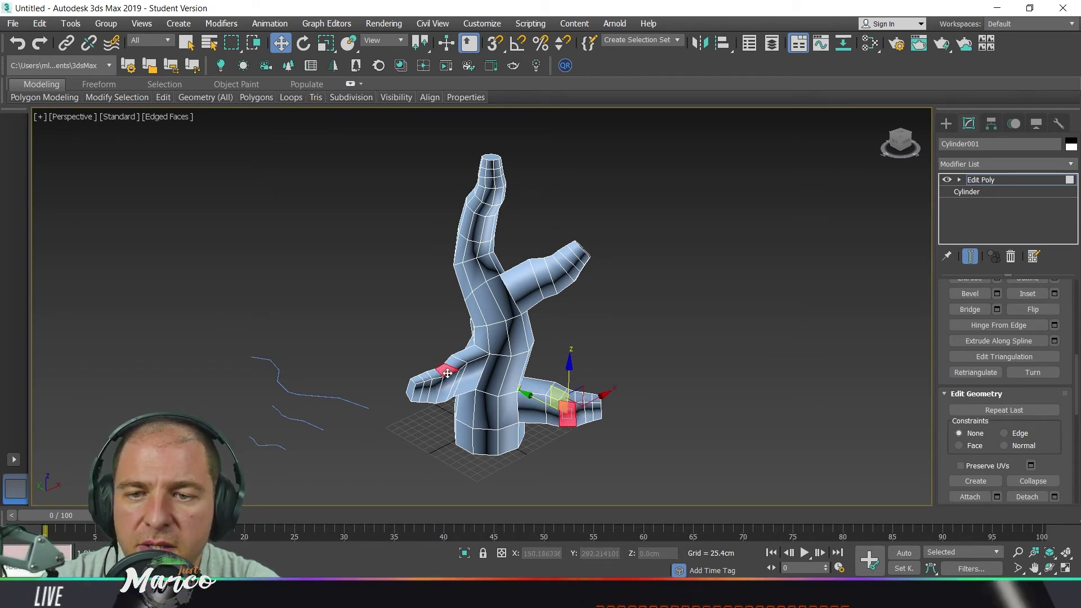
left_click(1054, 341)
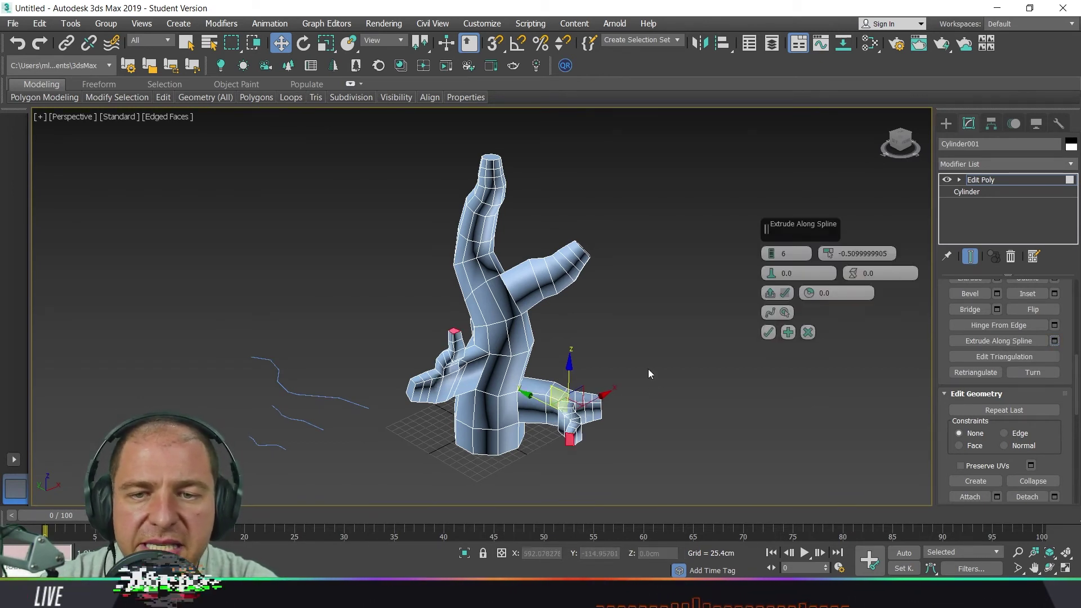
left_click(490, 156, "ctrl")
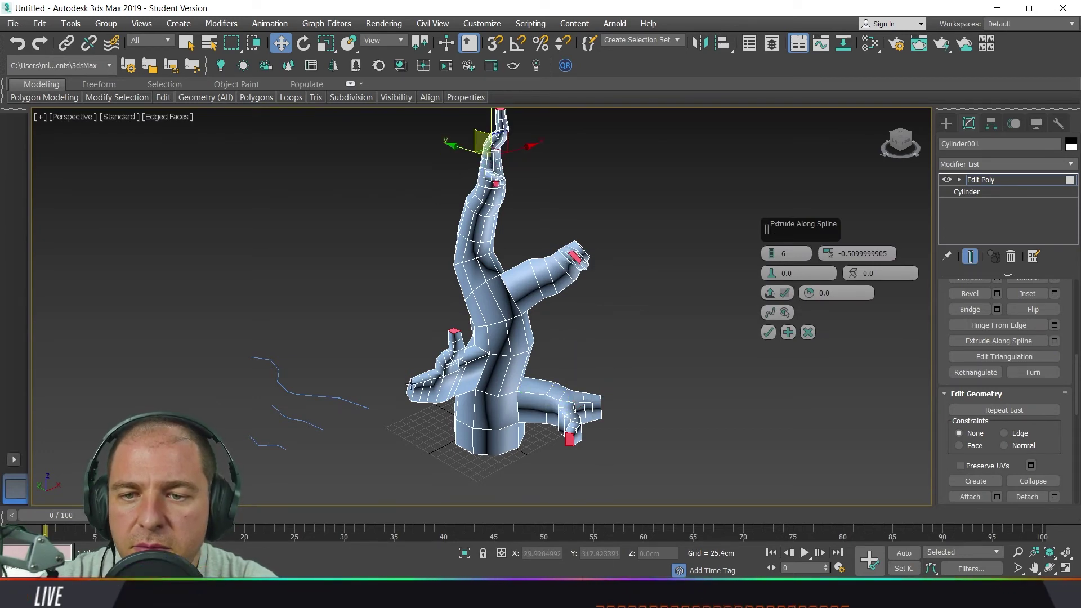
middle_click_drag(597, 435, 495, 434, "alt")
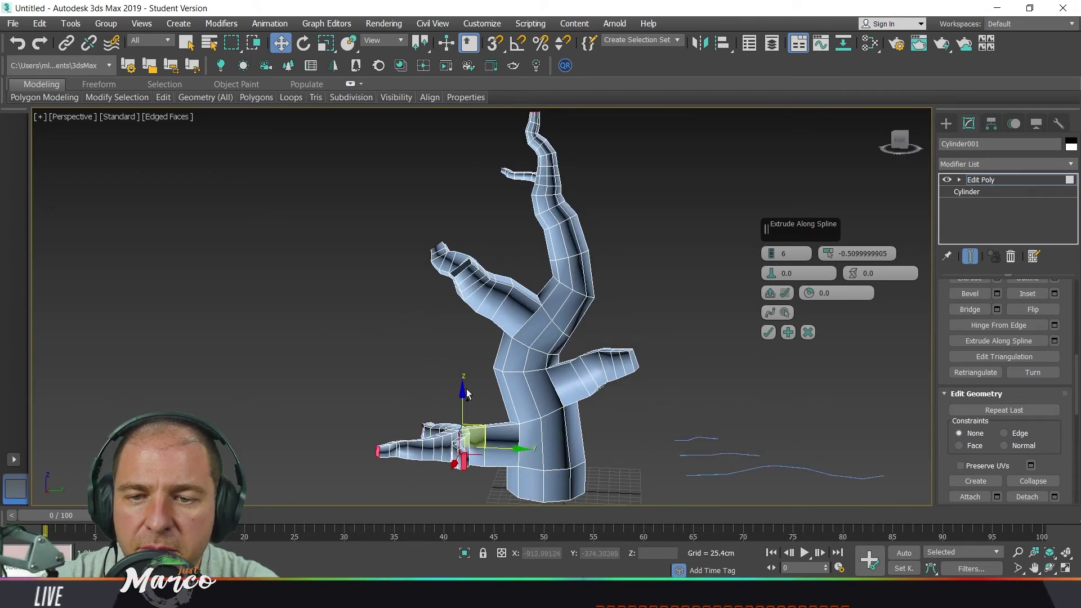
middle_click_drag(466, 392, 583, 445, "alt")
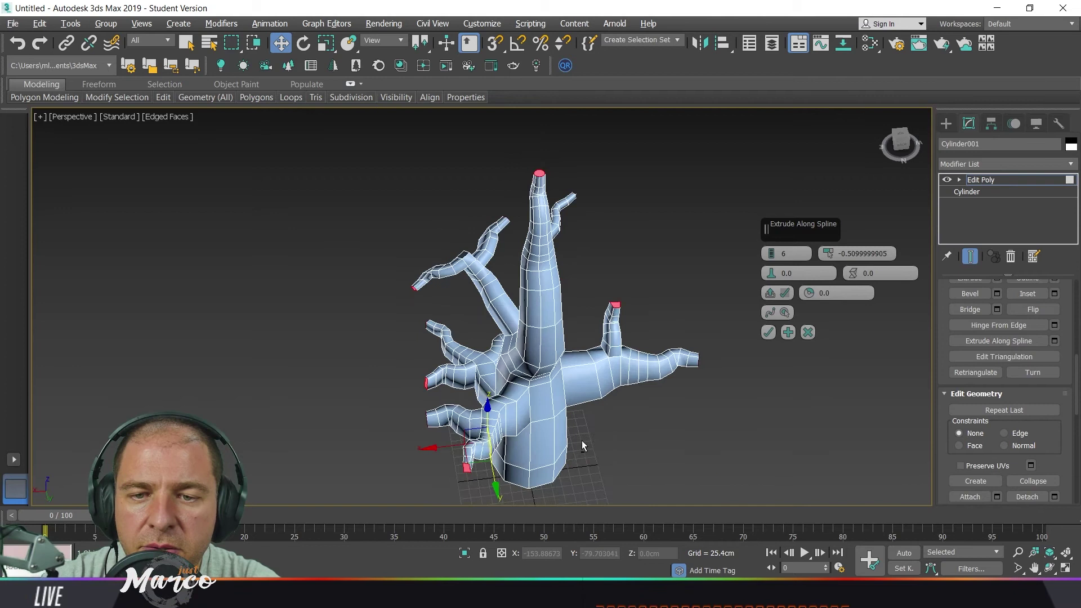
- Add further side polygons on the trunk and branches to the Extrude Along Spline operation, and apply it
left_click(506, 403, "ctrl")
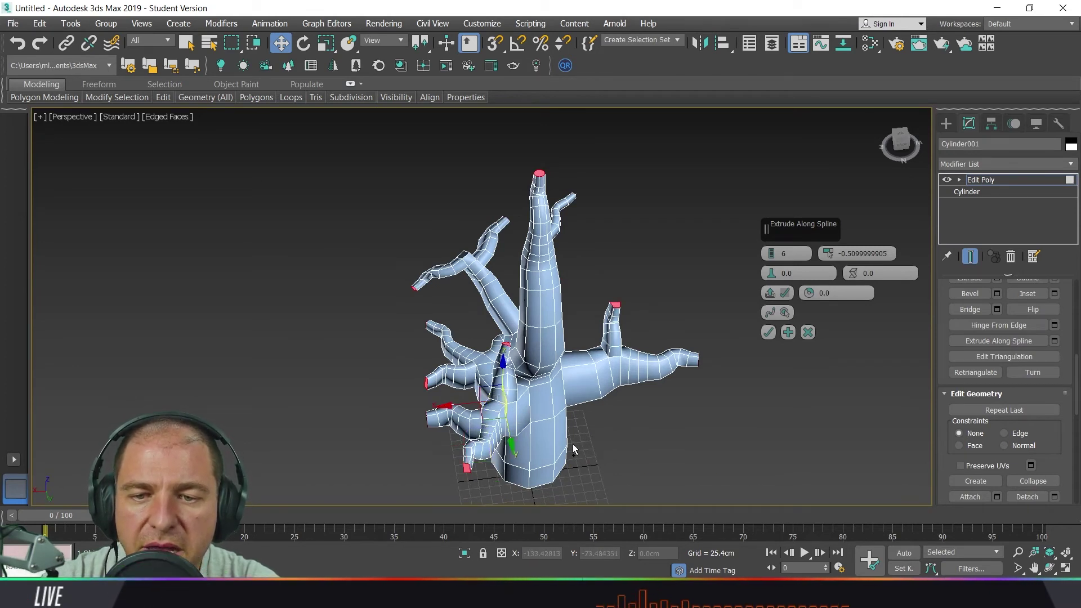
left_click(579, 390, "ctrl")
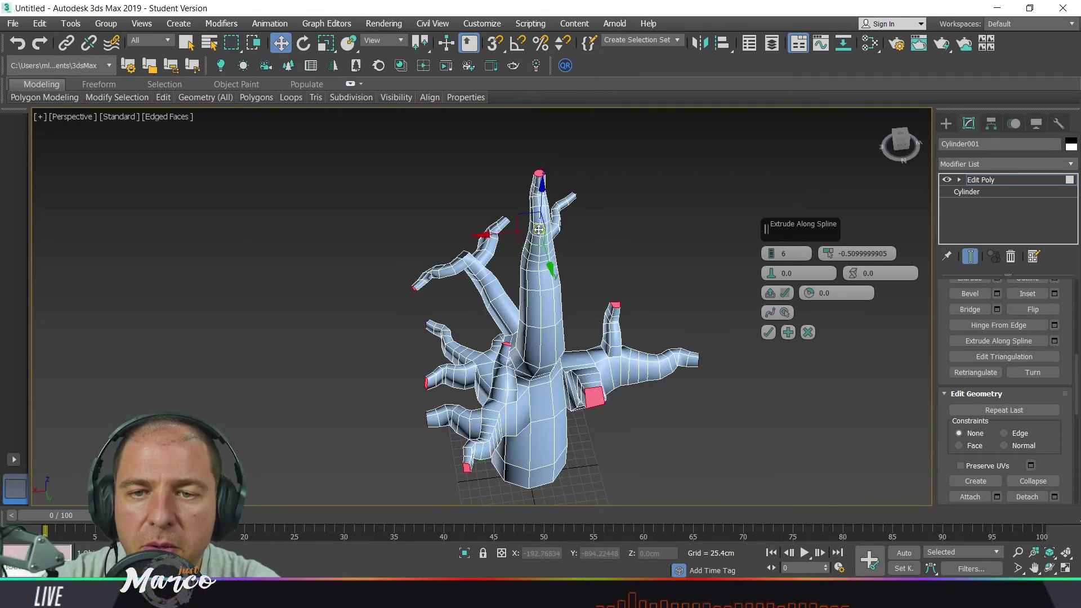
left_click(534, 248, "ctrl")
left_click(557, 299, "ctrl")
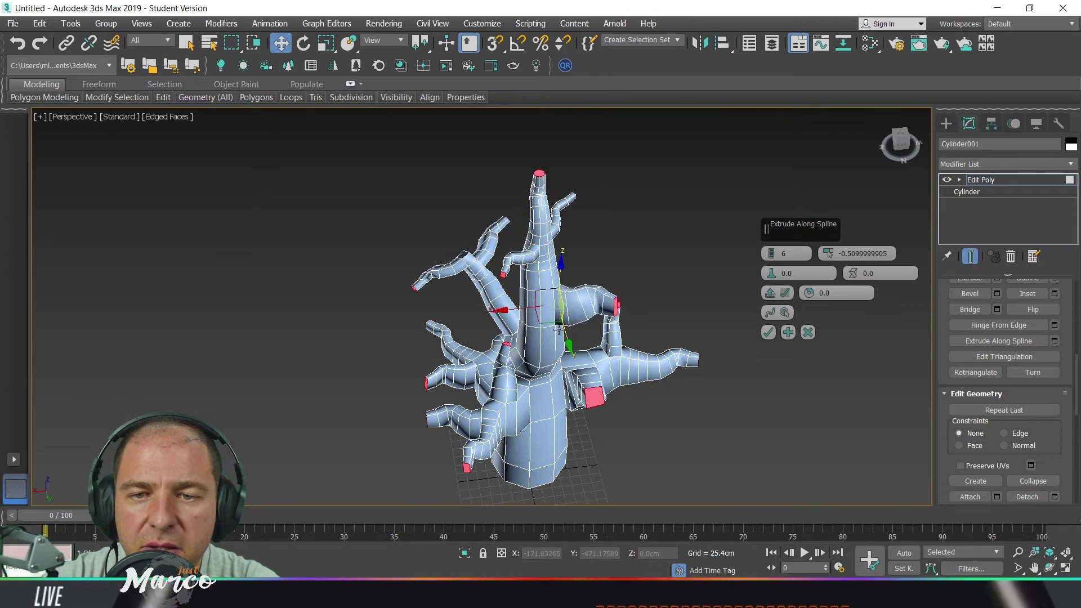
left_click(526, 313, "ctrl")
middle_click_drag(587, 420, 716, 383, "alt")
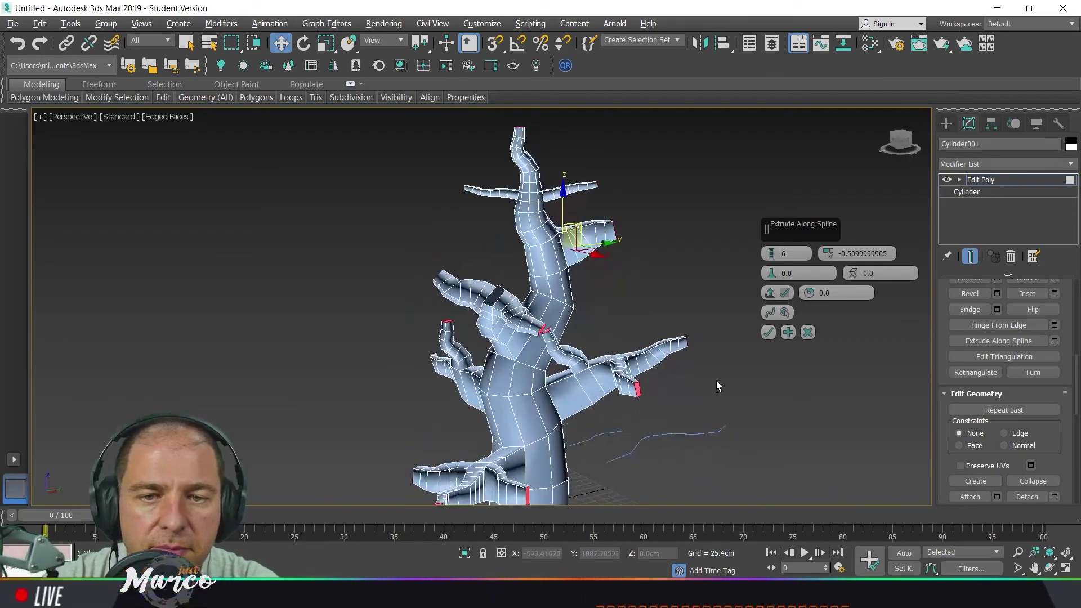
left_click(769, 332)
left_click(771, 337)
- Leave the polygon level and delete the finished tree from the scene
mouse_move(674, 364)
middle_mouse_down("alt")
mouse_move(618, 373)
mouse_move(685, 374)
middle_mouse_up("alt")
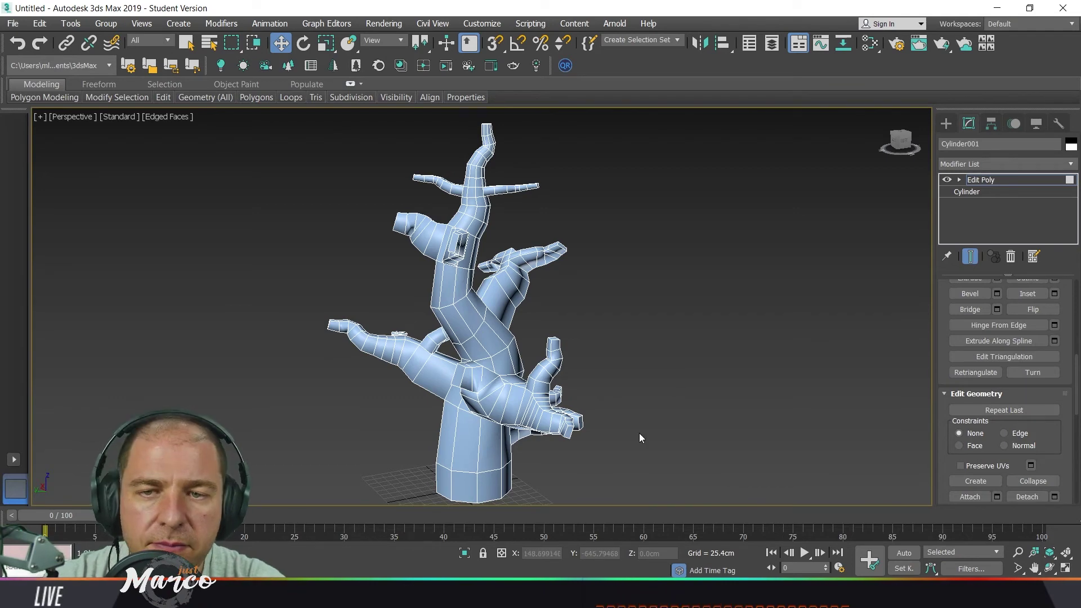
middle_click_drag(569, 326, 735, 327, "alt")
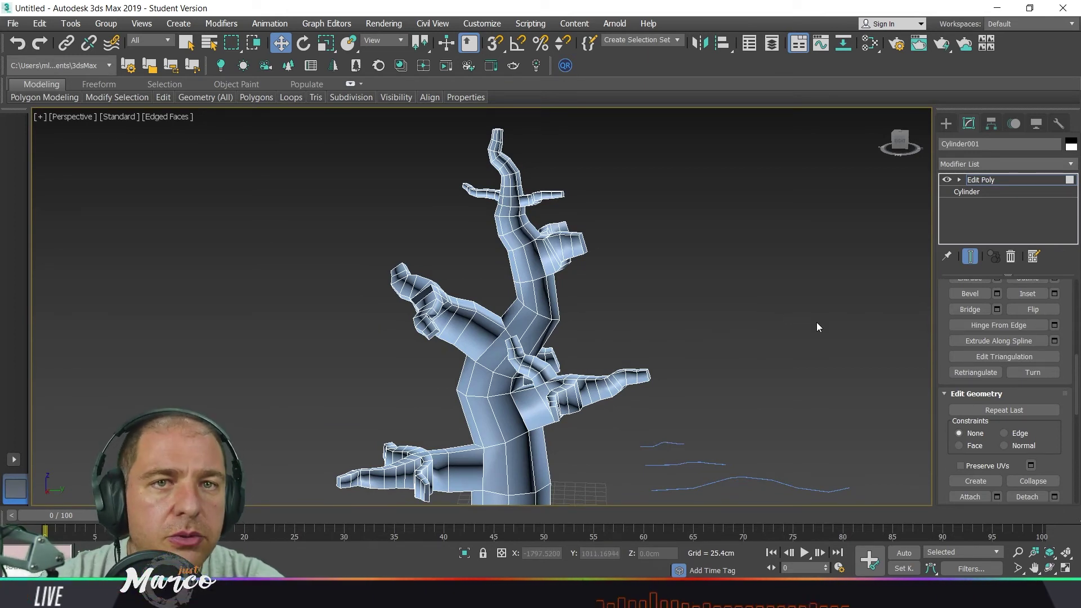
left_click(1034, 180)
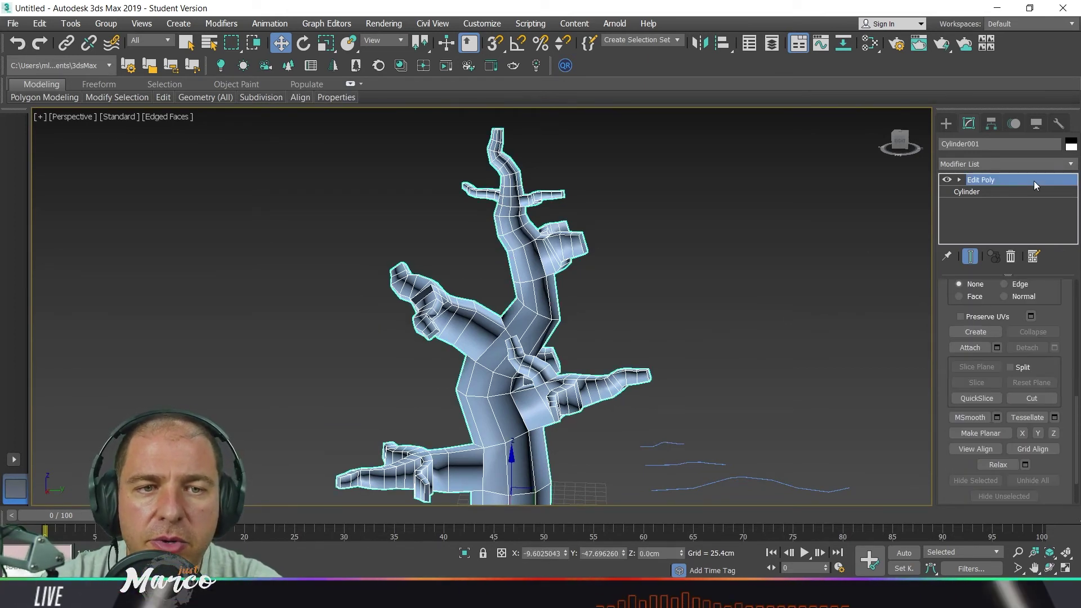
middle_click_drag(739, 312, 719, 307)
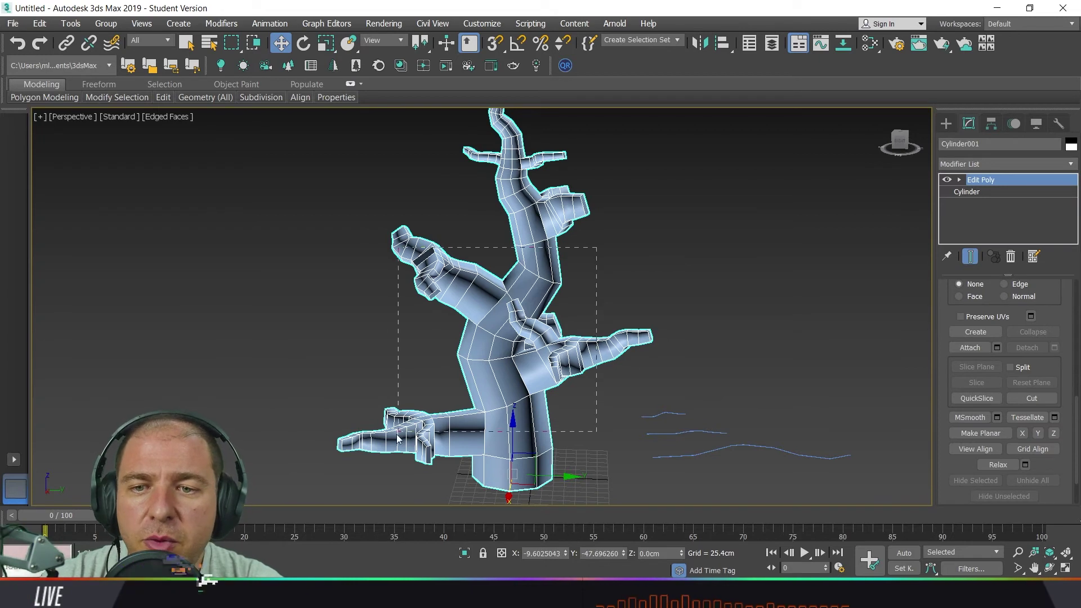
left_click_drag(398, 438, 381, 439)
key("Delete")
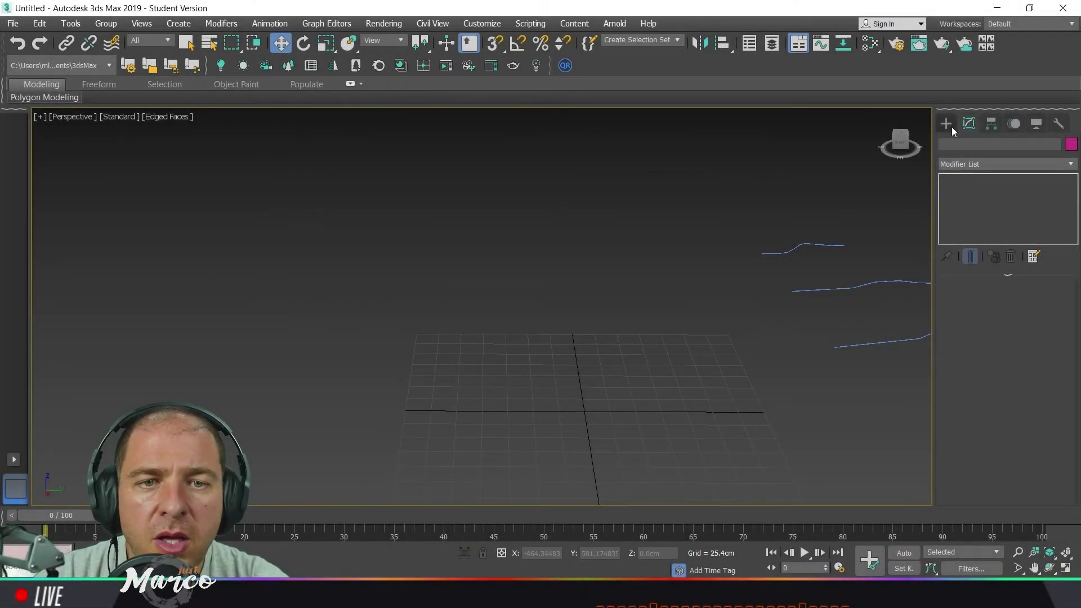
- Create a box about 107 cm long, 142 cm wide and 125 cm high near the grid's centre
left_click(946, 123)
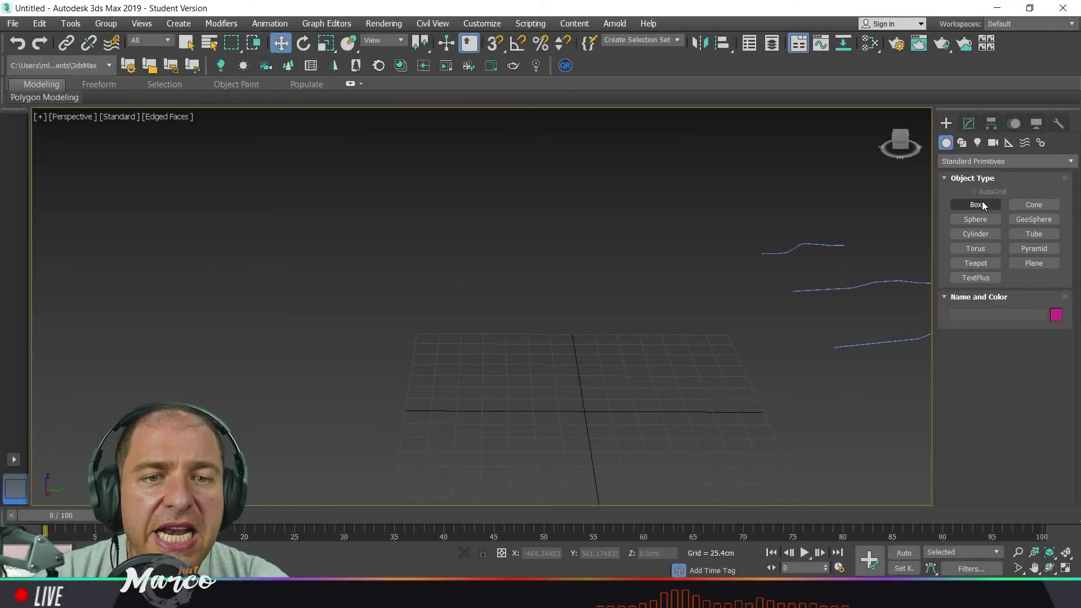
left_click(977, 204)
left_click_drag(555, 381, 678, 451)
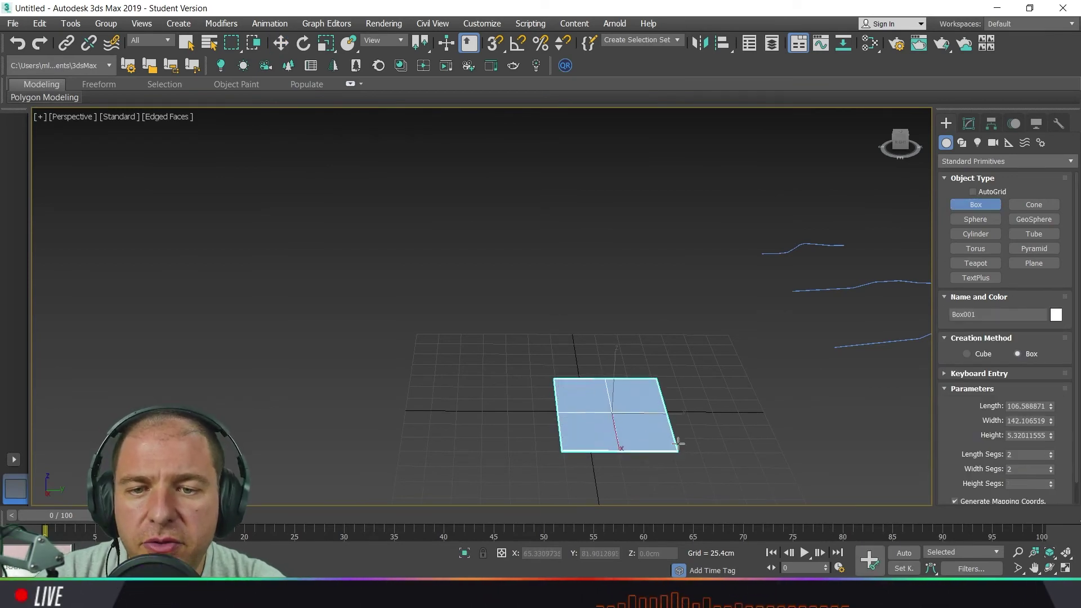
left_click(687, 333)
middle_click_drag(696, 387, 652, 381, "alt")
- Apply an Edit Poly modifier to the box and select the whole box at the element level
left_click(991, 124)
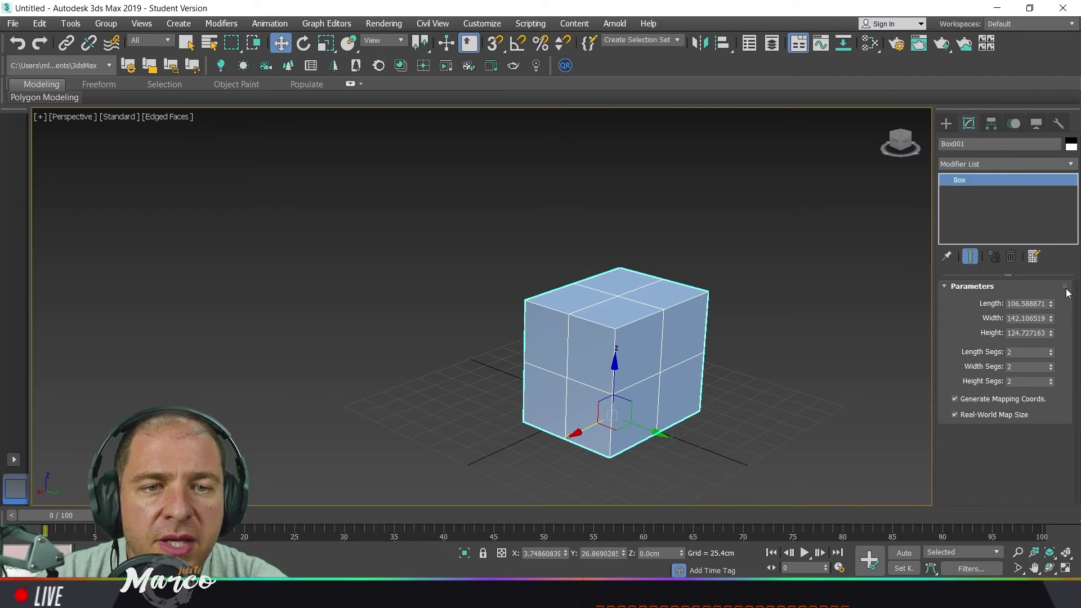
left_click(1014, 164)
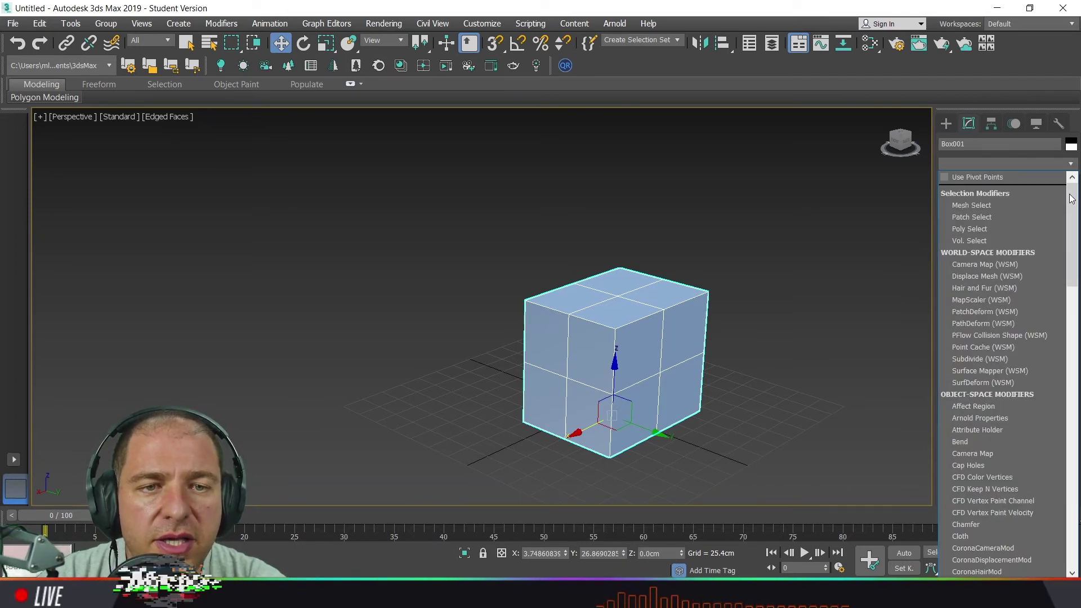
scroll(1002, 371, "down", 5)
scroll(1002, 372, "up", 5)
left_click_drag(1073, 205, 1074, 309)
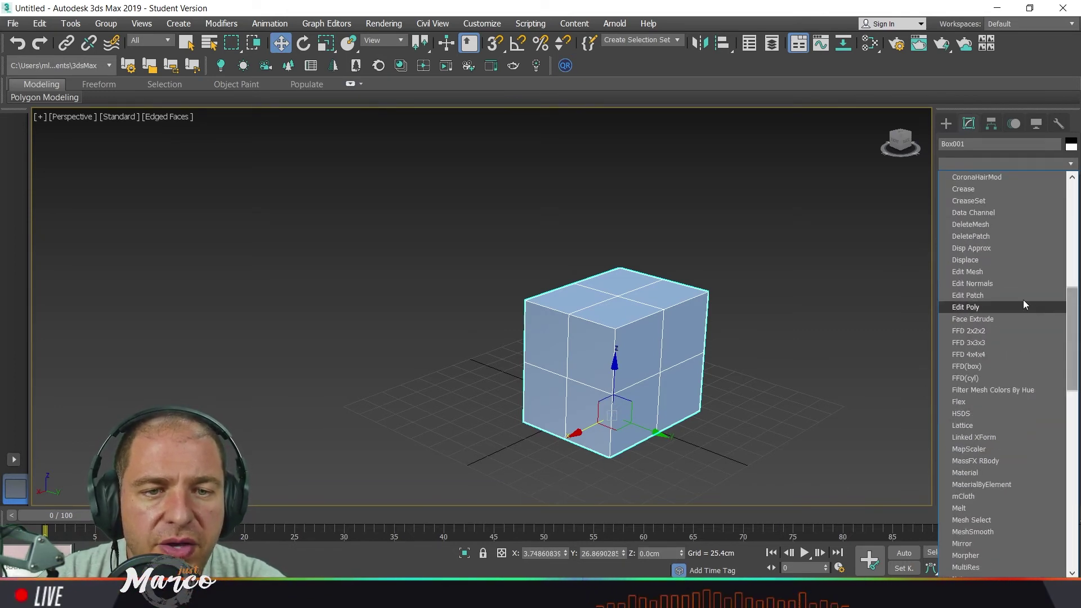
left_click(1022, 306)
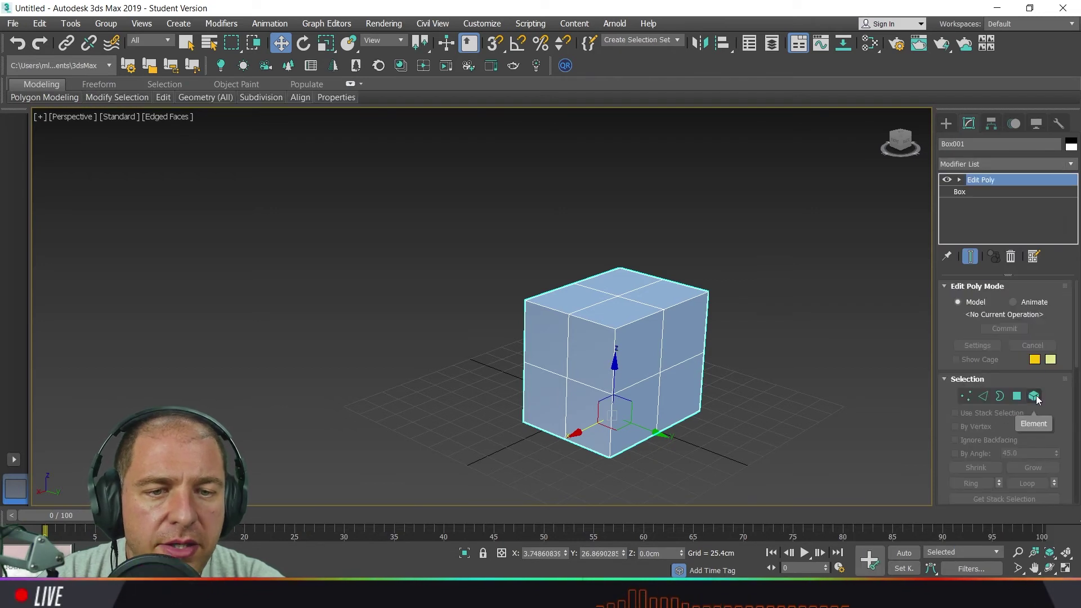
left_click(1036, 395)
left_click(643, 364)
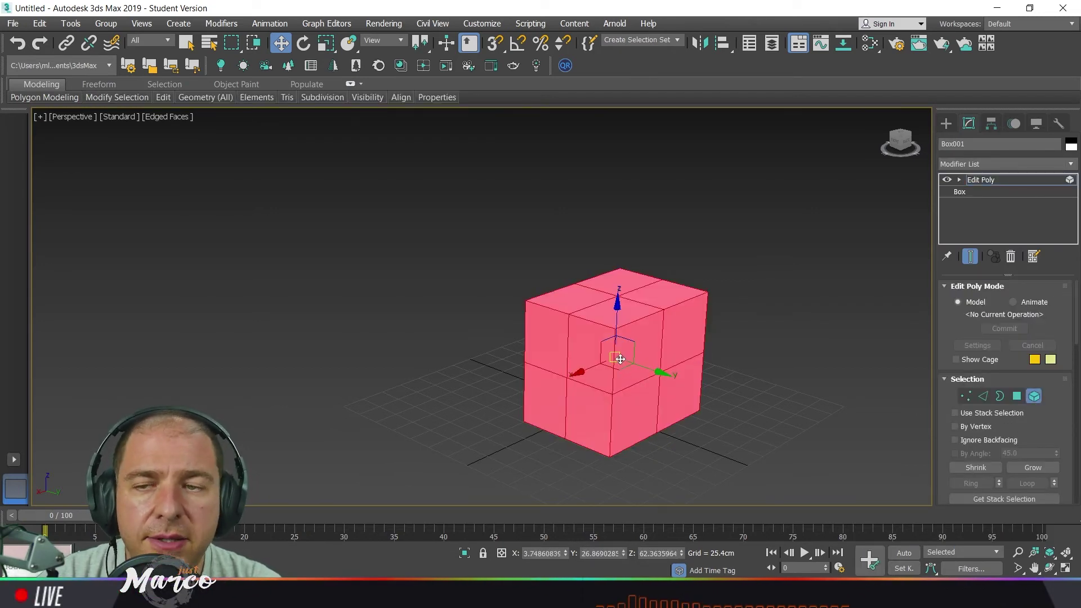
mouse_move(621, 359)
middle_mouse_down("alt")
mouse_move(589, 366)
mouse_move(651, 345)
mouse_move(617, 375)
middle_mouse_up("alt")
- Insert a chain of five vertices diagonally across one polygon of the box's top face using Insert Vertex
scroll(1051, 433, "down", 8)
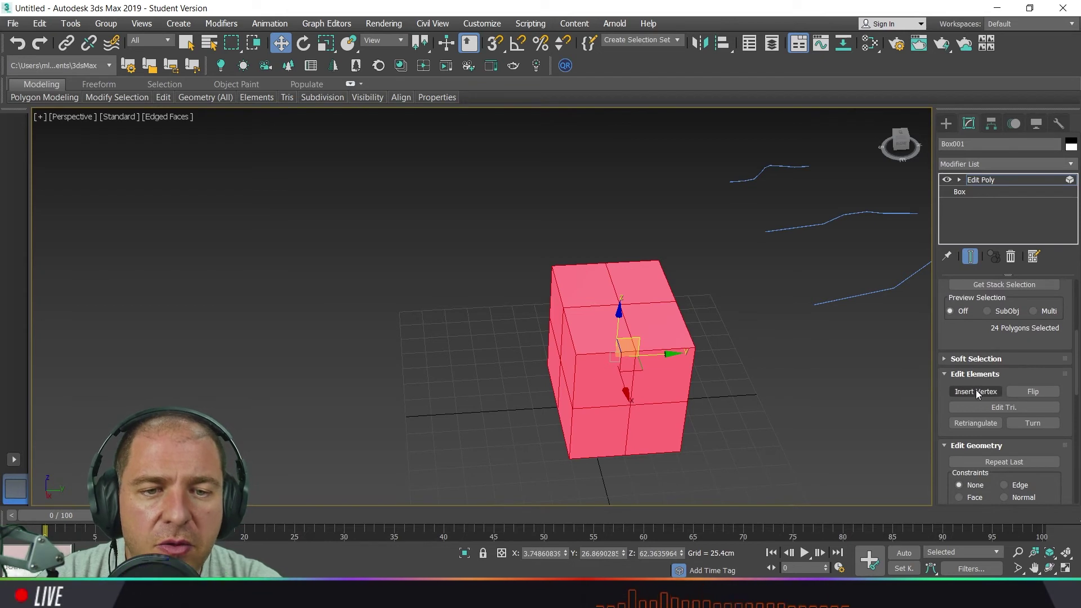
left_click(977, 391)
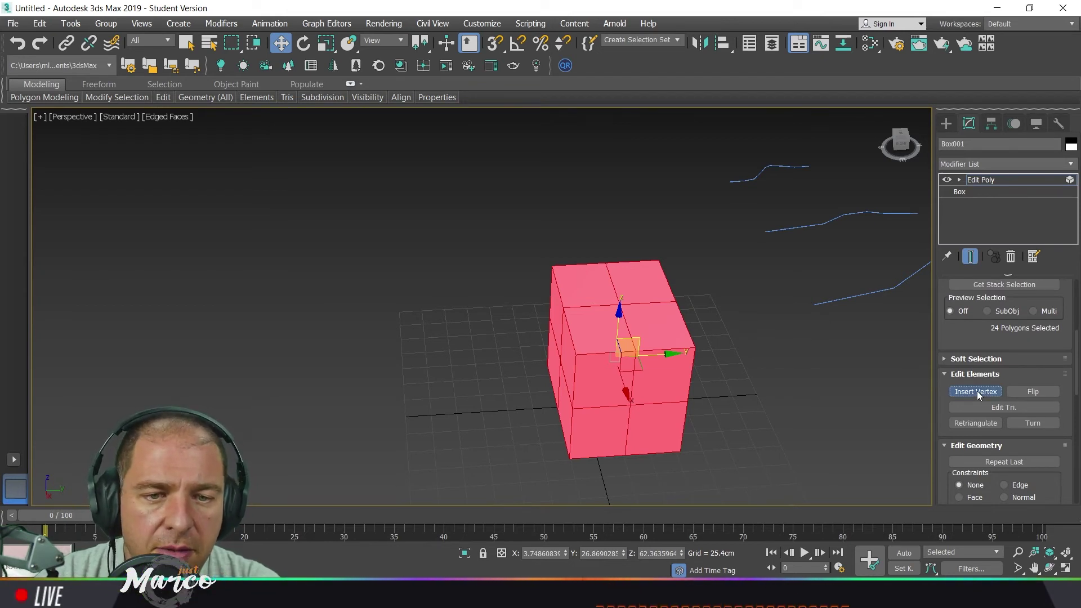
scroll(603, 344, "up", 2)
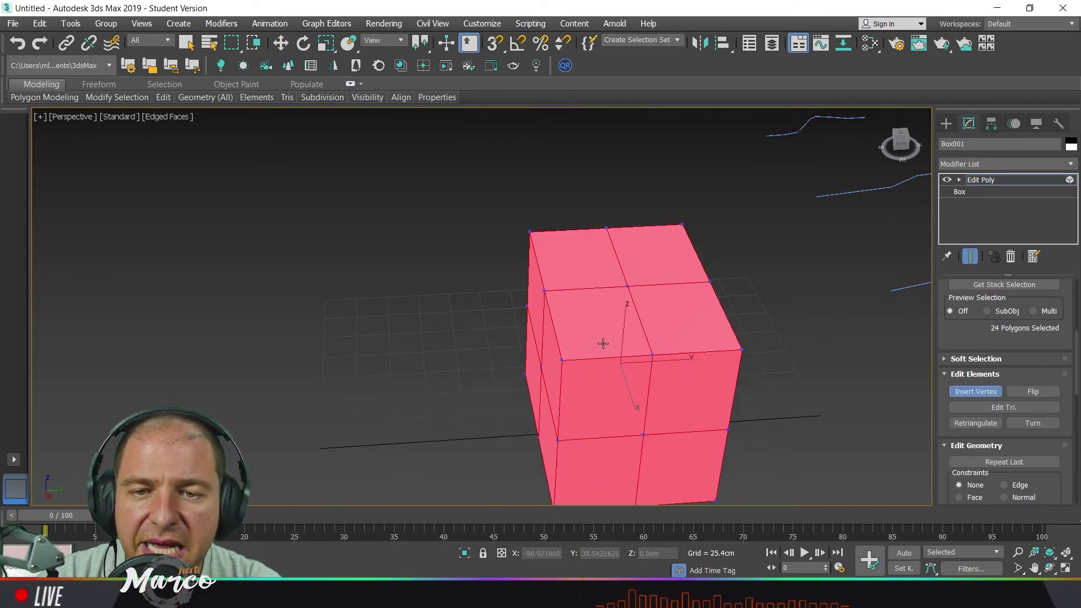
middle_click_drag(604, 344, 518, 386)
scroll(500, 392, "up", 2)
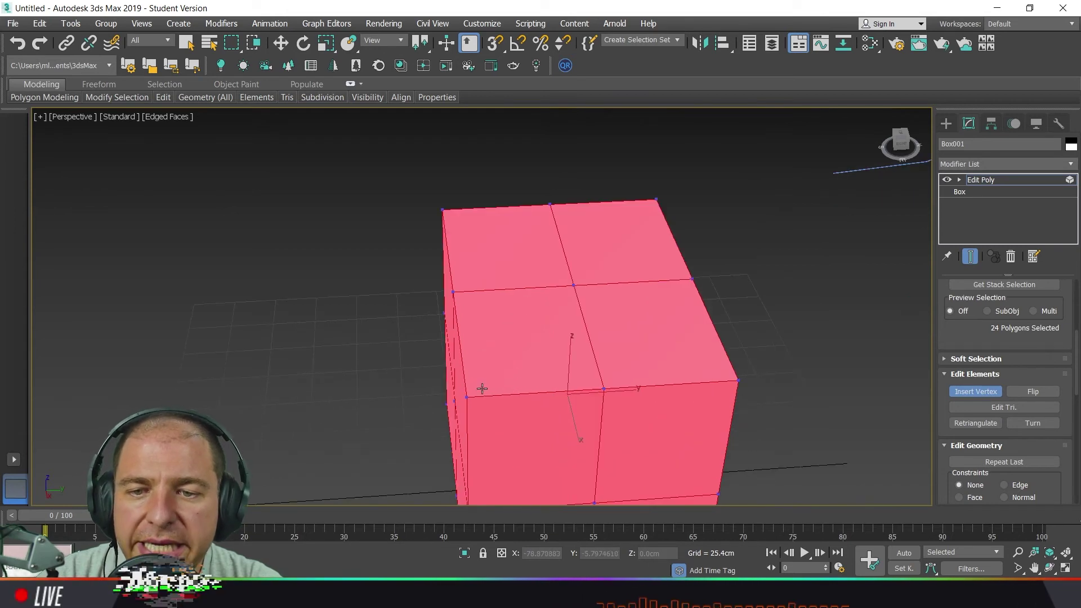
left_click(482, 388)
left_click(521, 382)
left_click(545, 366)
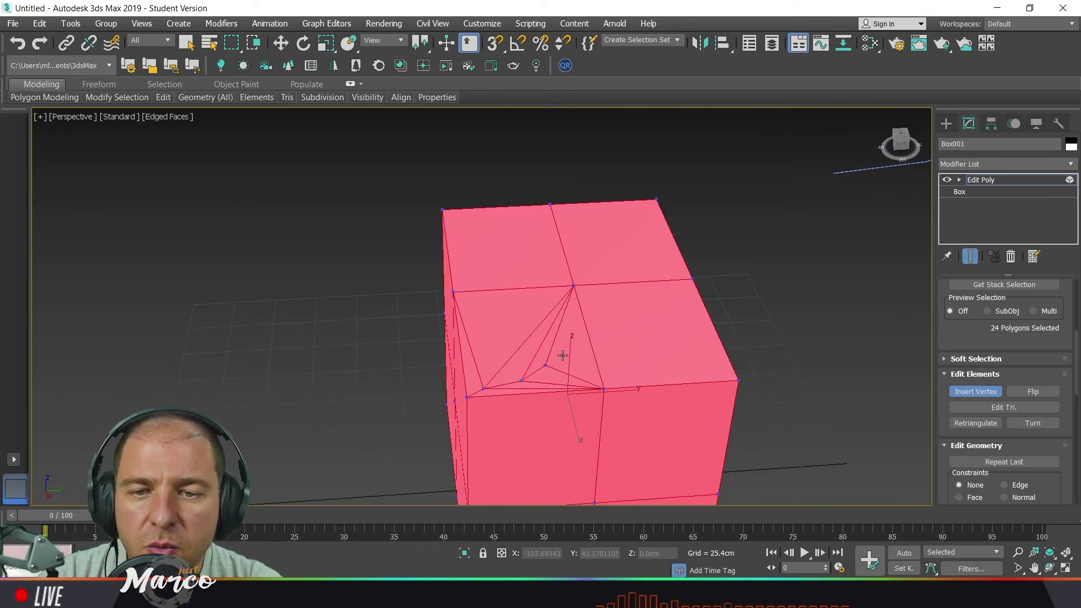
left_click(572, 350)
left_click(582, 339)
- Insert five more vertices in a row across the neighbouring top polygon, and leave the Insert Vertex tool
left_click(597, 330)
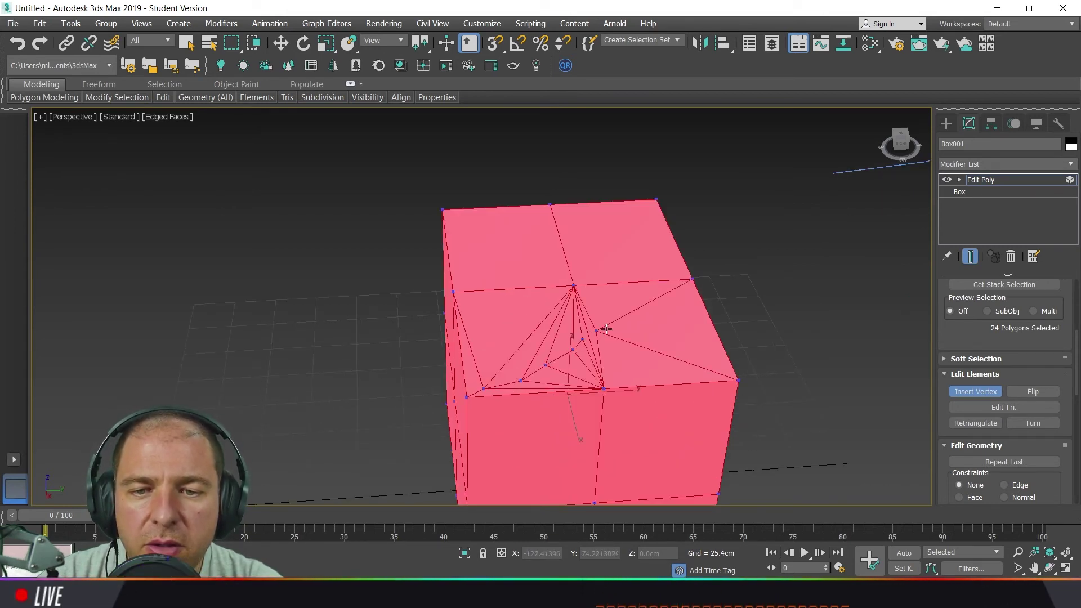
left_click(615, 327)
left_click(654, 324)
left_click(682, 326)
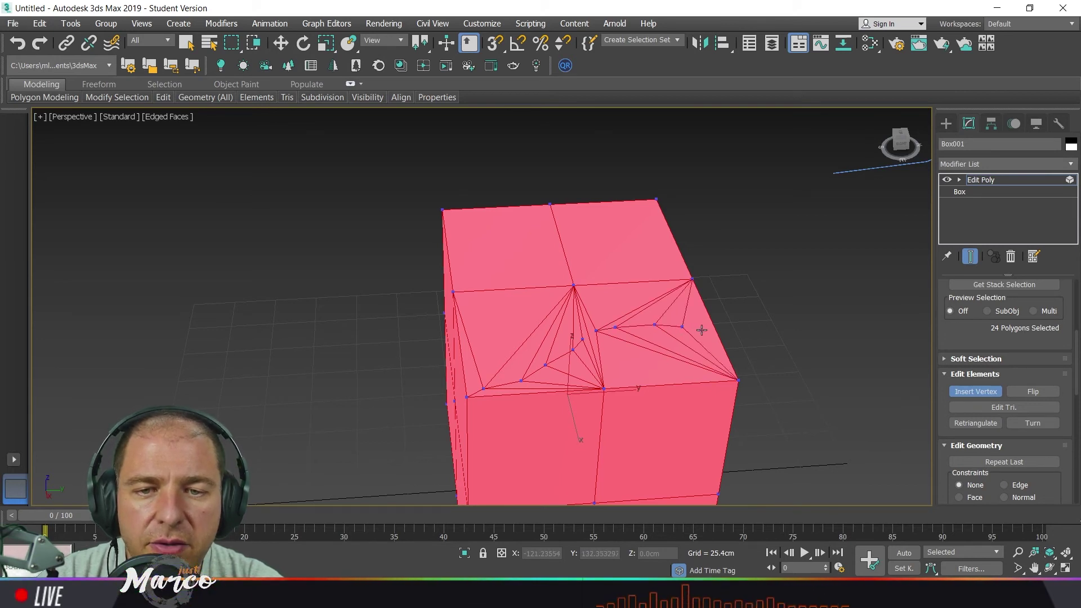
left_click(703, 331)
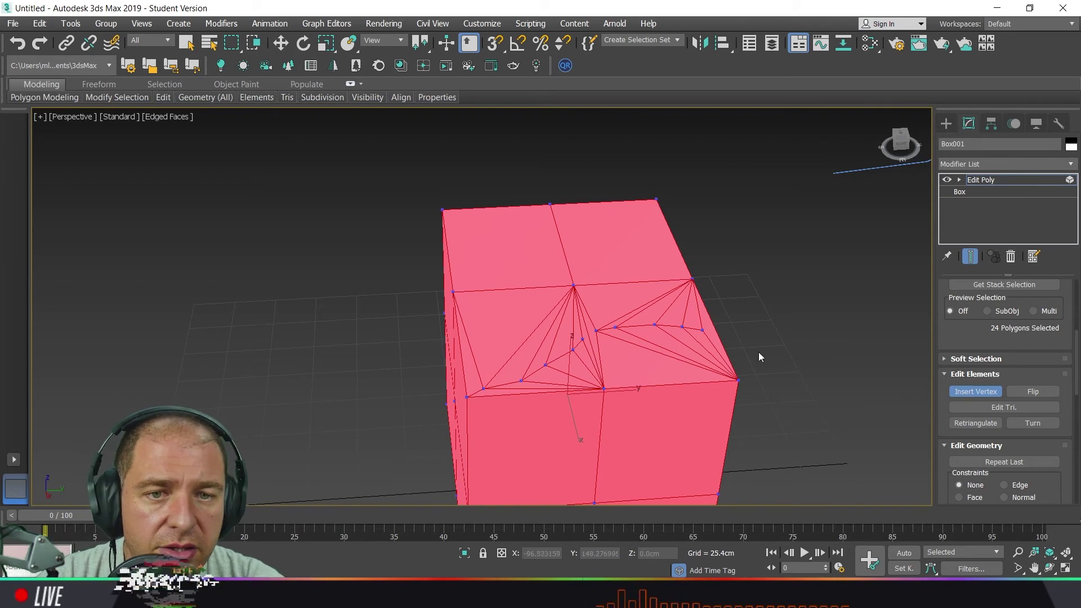
key("w")
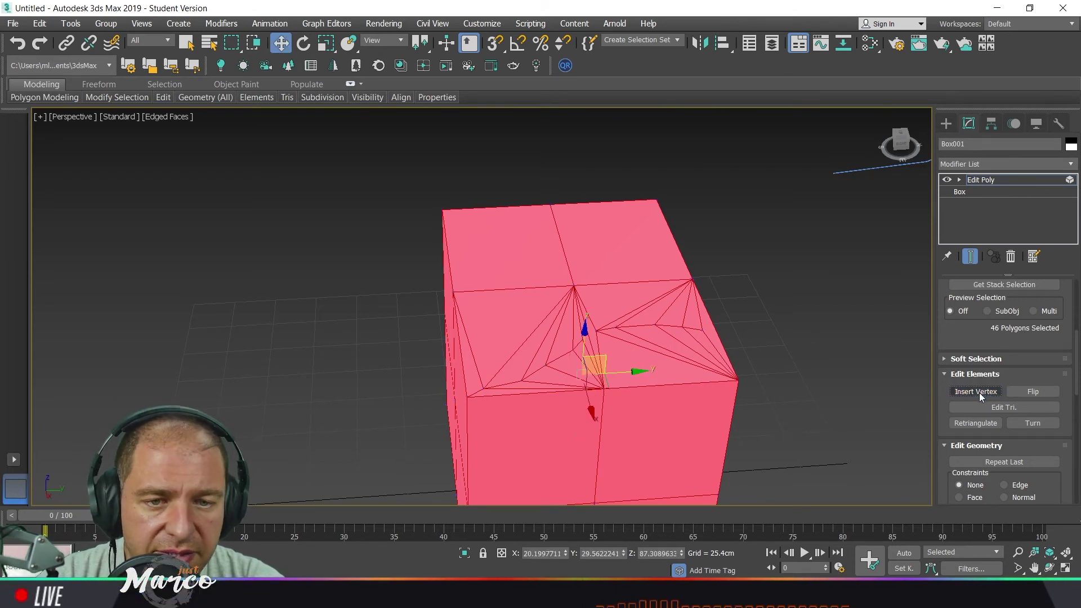
- Clear the element selection and return to the box's object level
left_click(842, 369)
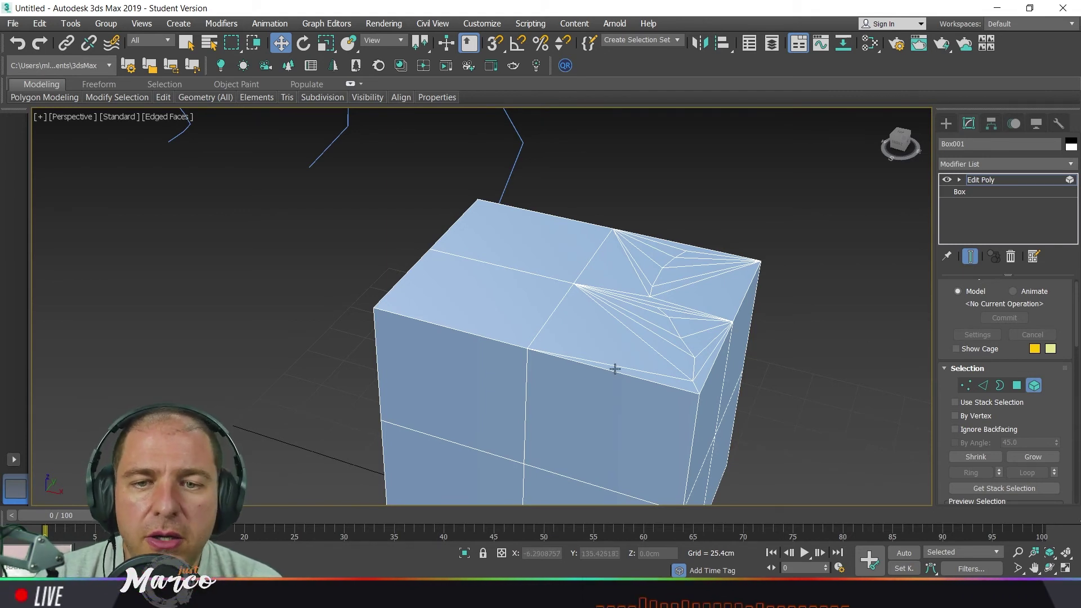
middle_click_drag(731, 374, 717, 338)
left_click(1036, 386)
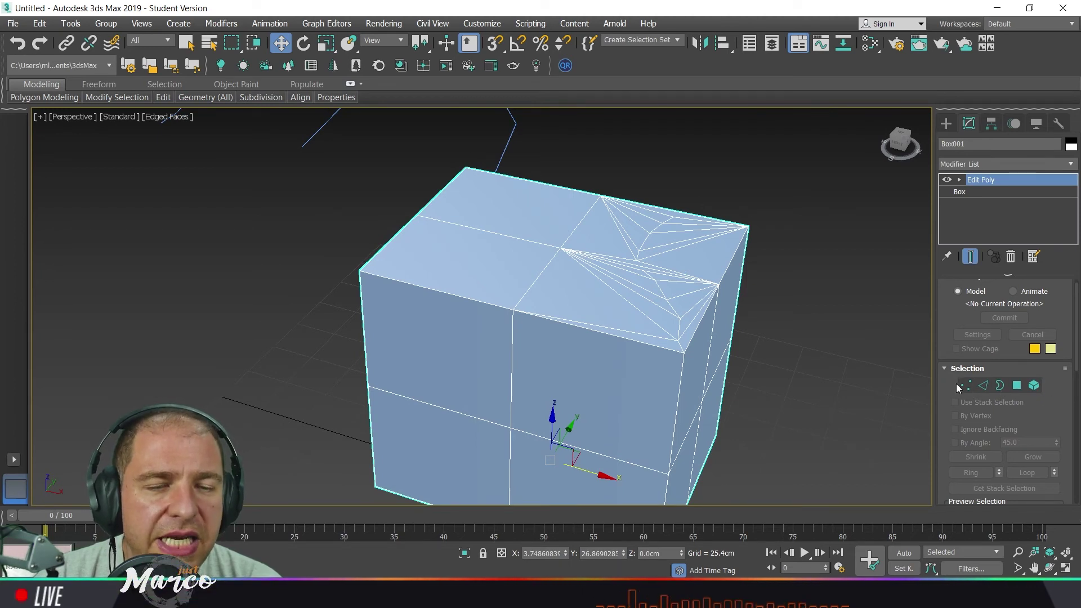
- Cut a zigzag chain of edges across the box's front face and back, starting and ending on its left vertical edge
right_click(454, 327)
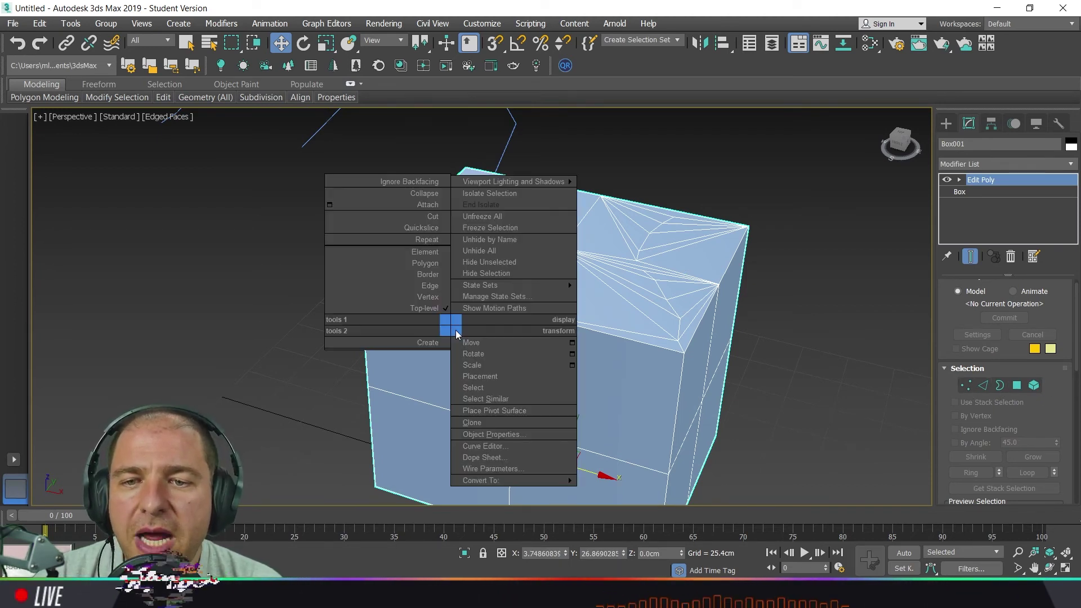
left_click(430, 217)
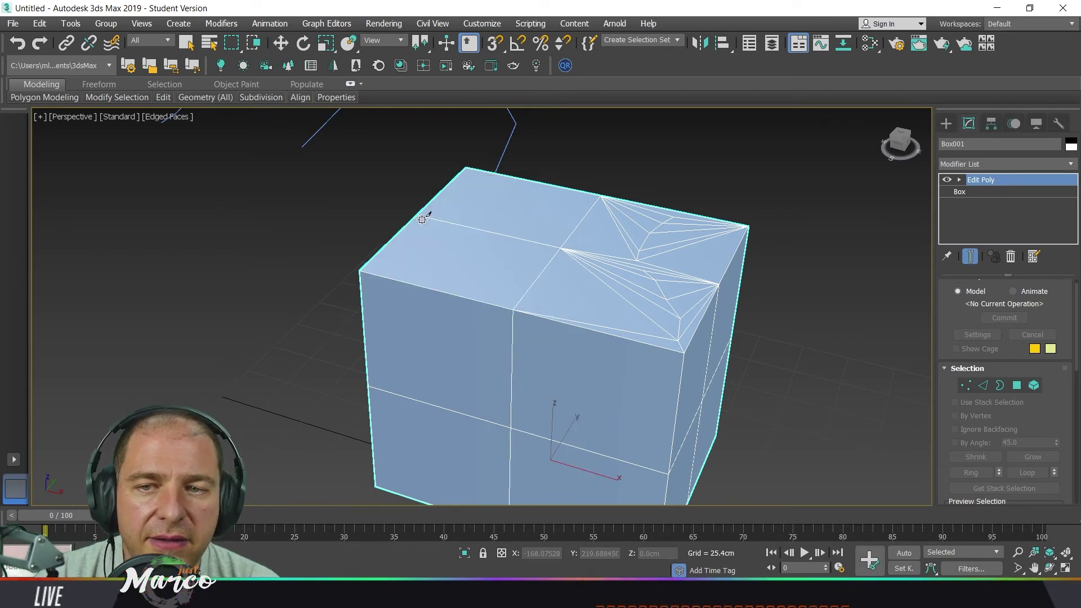
left_click(365, 337)
left_click(513, 373)
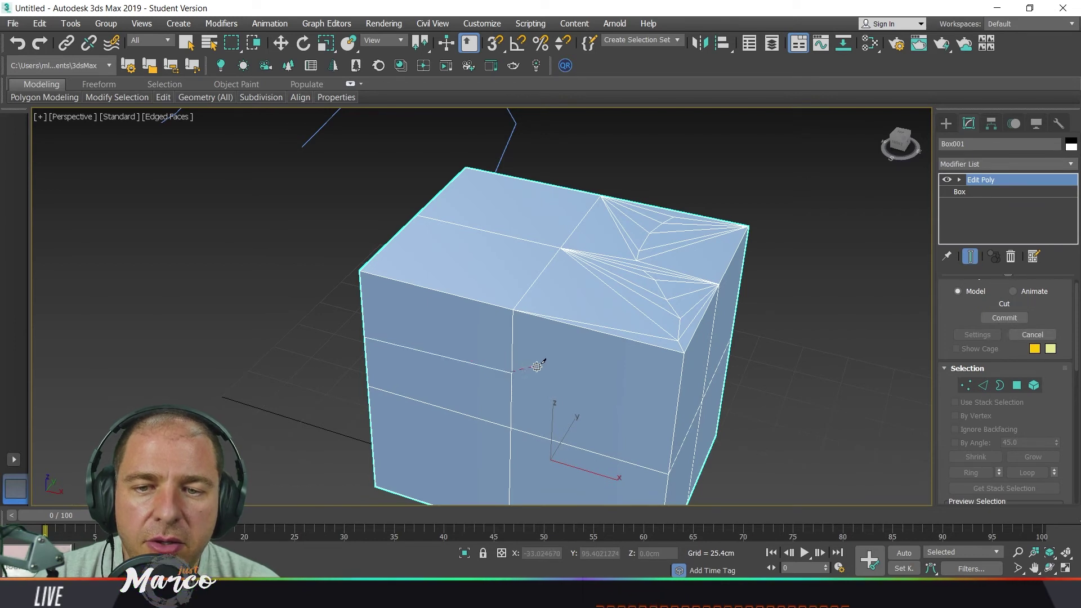
left_click(614, 337)
left_click(676, 404)
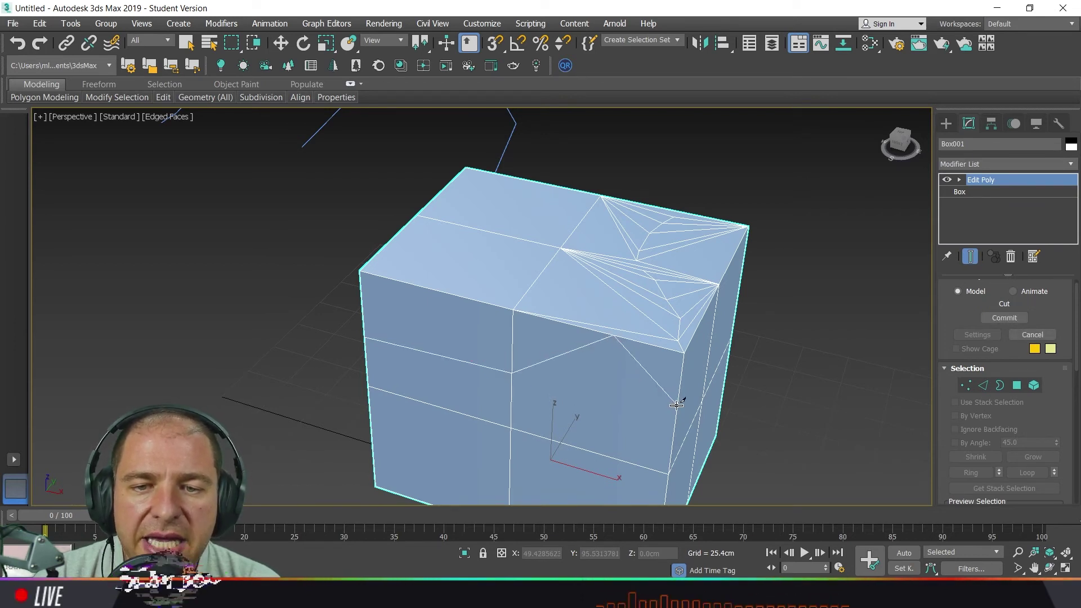
left_click(586, 450)
left_click(512, 401)
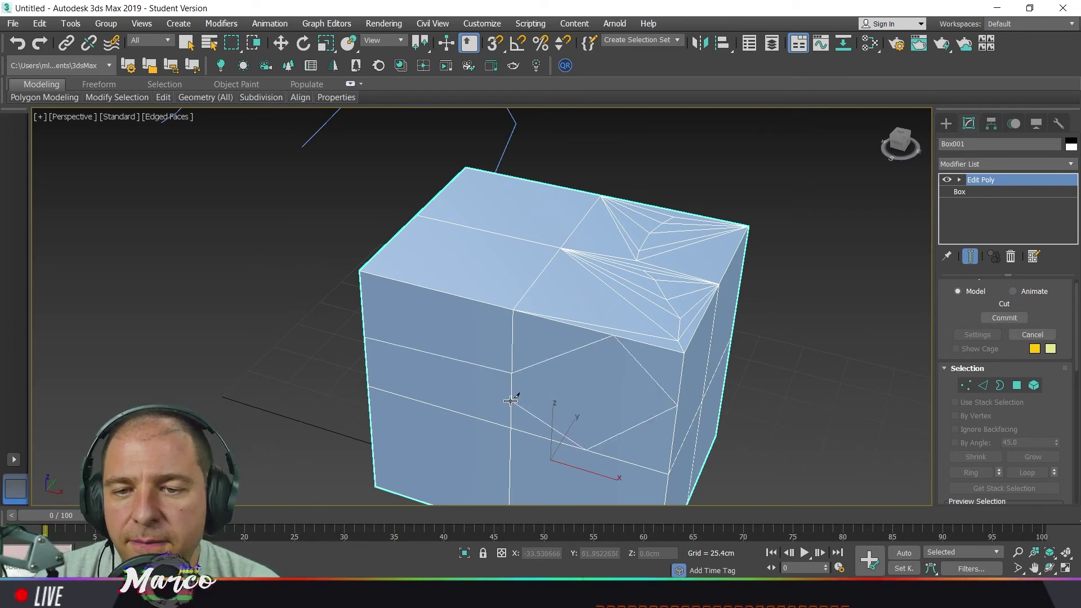
left_click(431, 405)
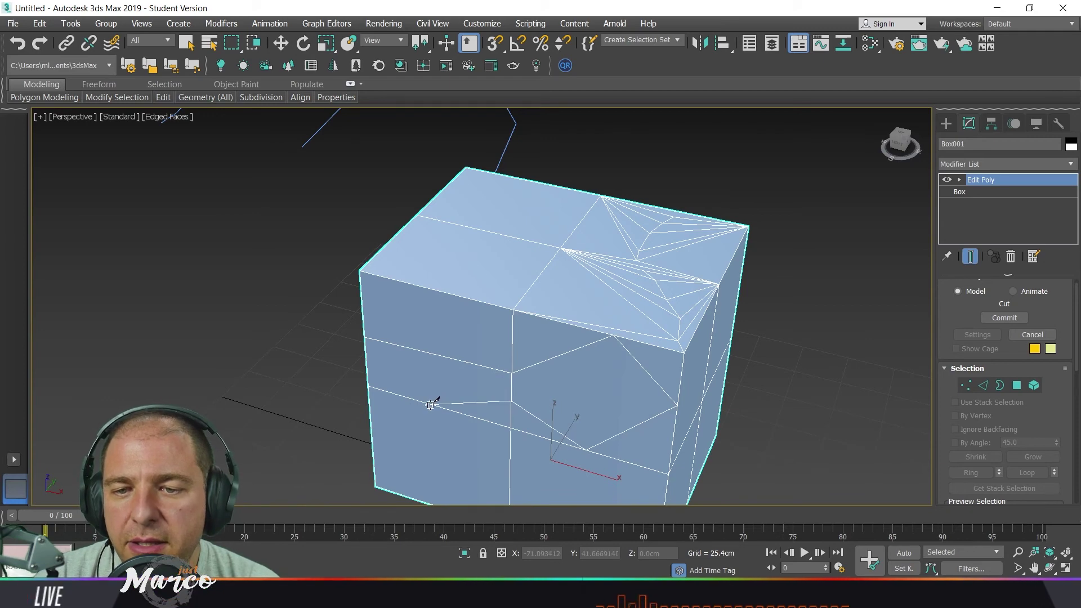
left_click(370, 437)
- Cut a matching zigzag on the adjacent side face, linking the start and end points of the front face's cut on the shared edge
middle_click_drag(308, 388, 407, 364, "alt")
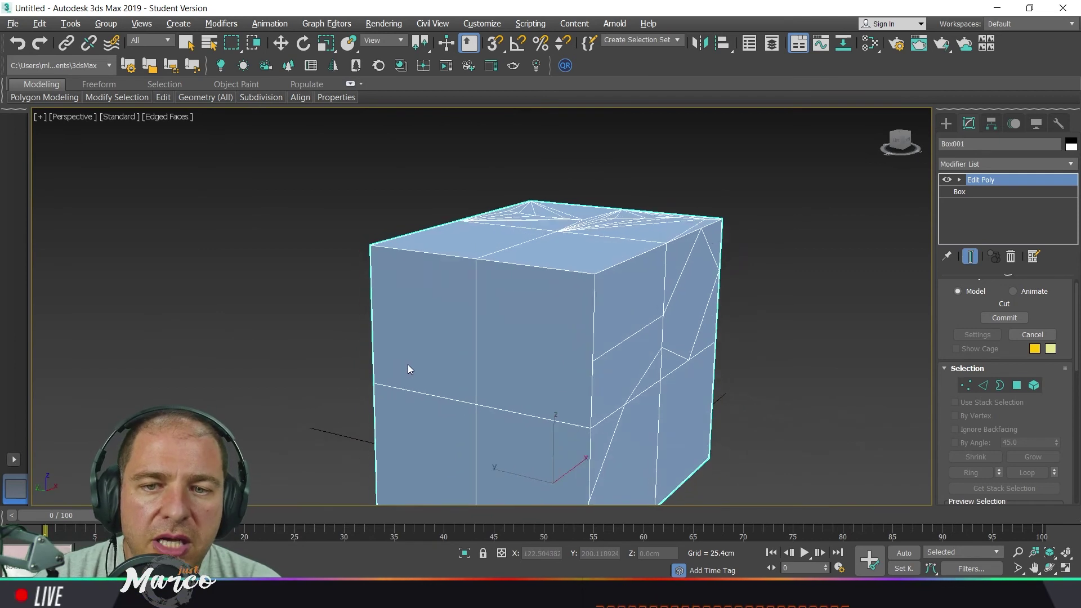
left_click(595, 363)
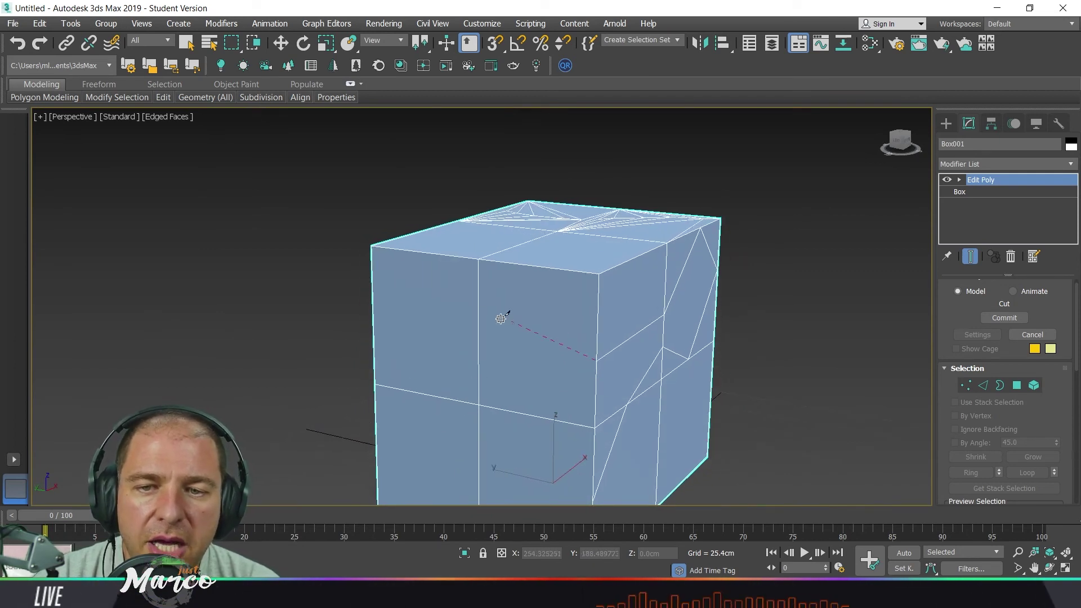
left_click(478, 297)
left_click(374, 347)
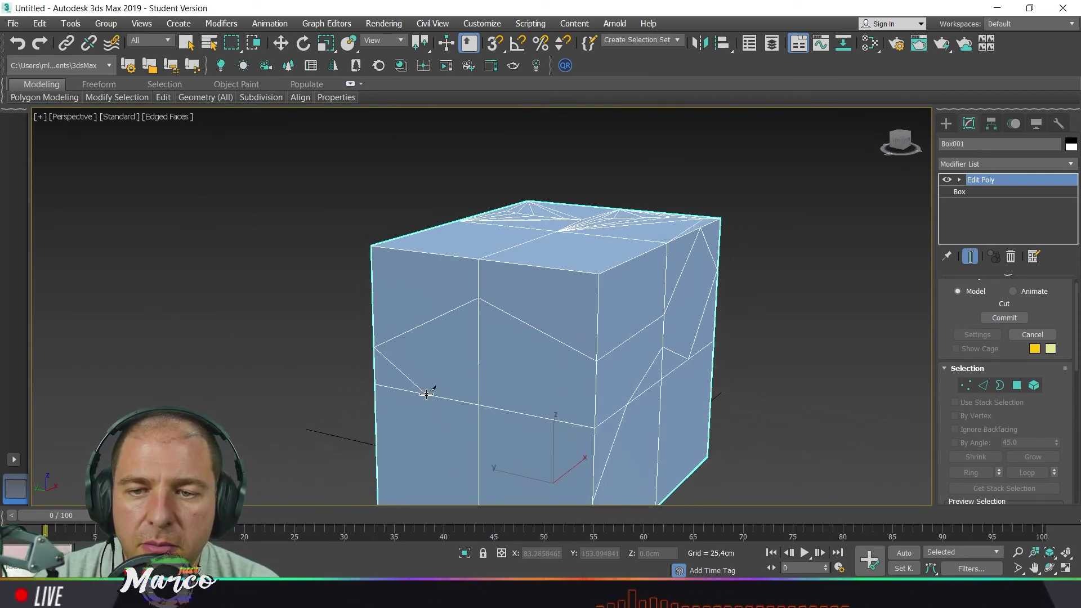
left_click(478, 451)
left_click(546, 419)
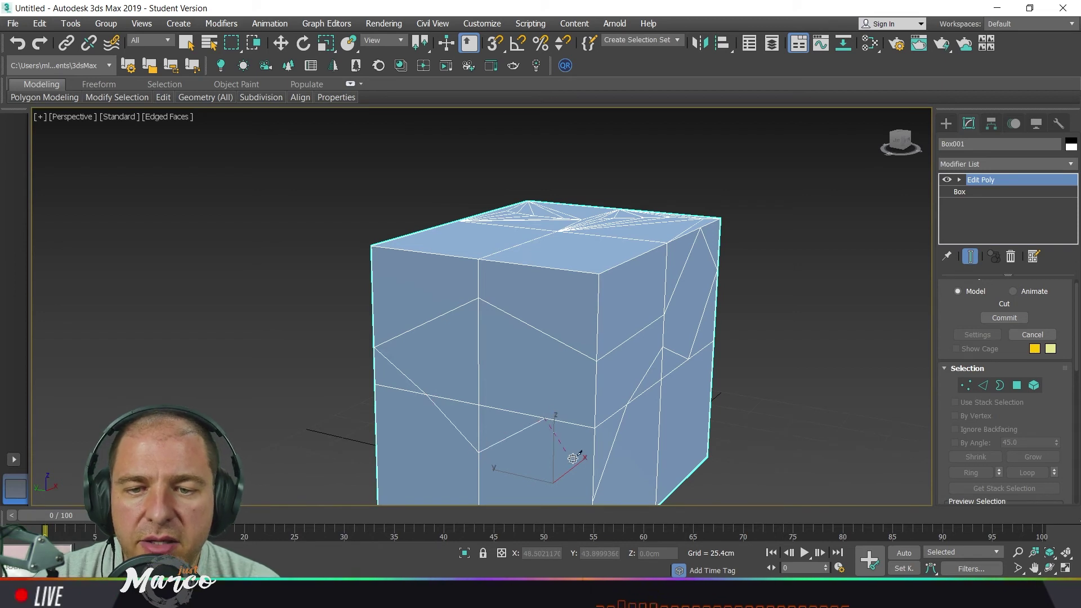
left_click(592, 498)
- Turn on 3D snapping while cutting and check the active snap types in the grid and snap settings
scroll(586, 417, "up", 2)
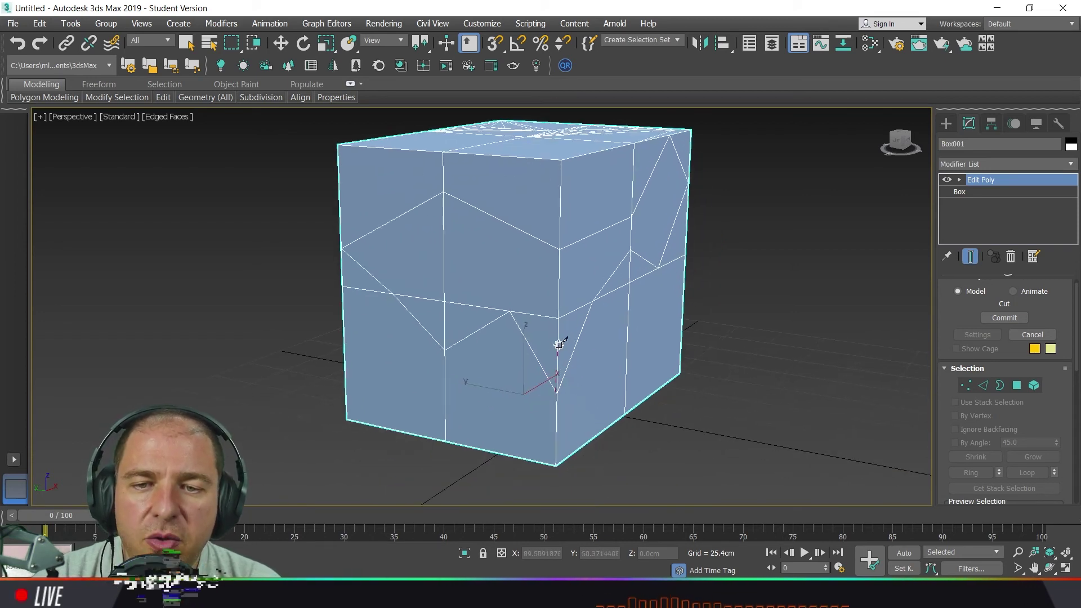
scroll(553, 334, "up", 3)
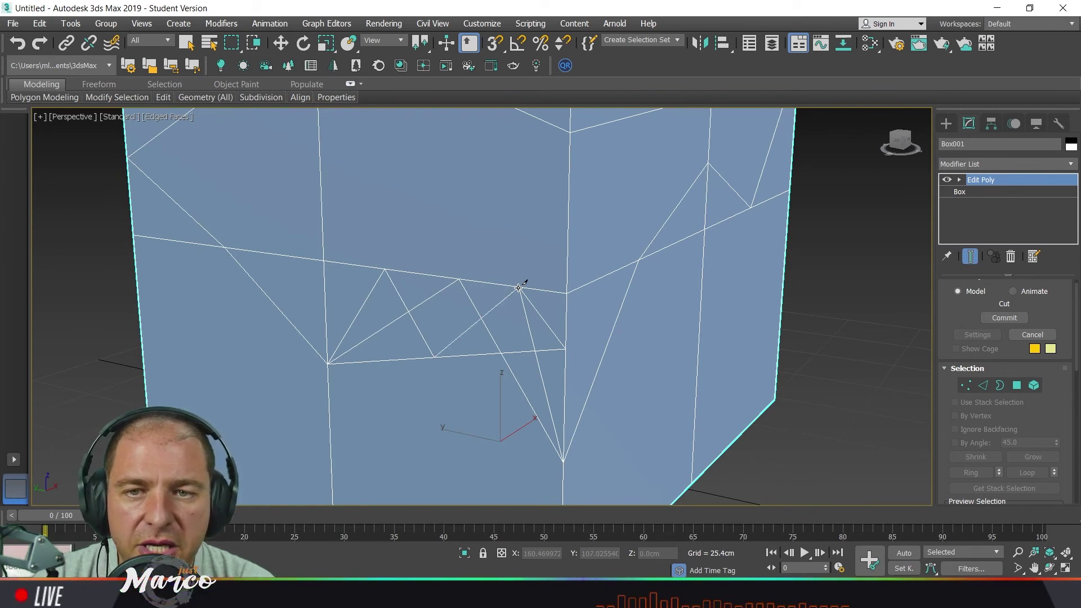
middle_click_drag(494, 226, 493, 293)
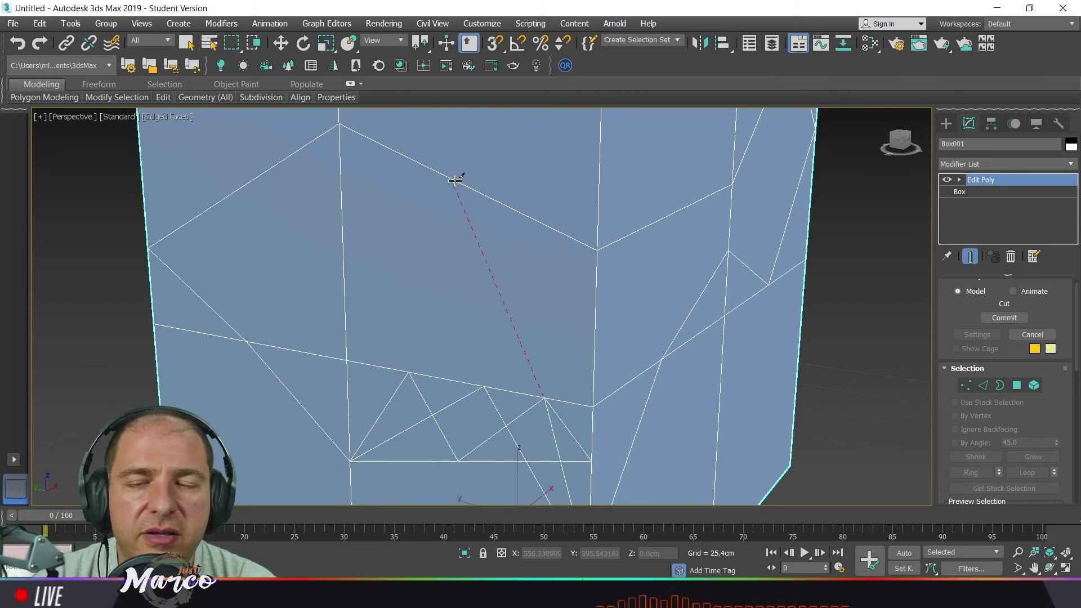
right_click(498, 47)
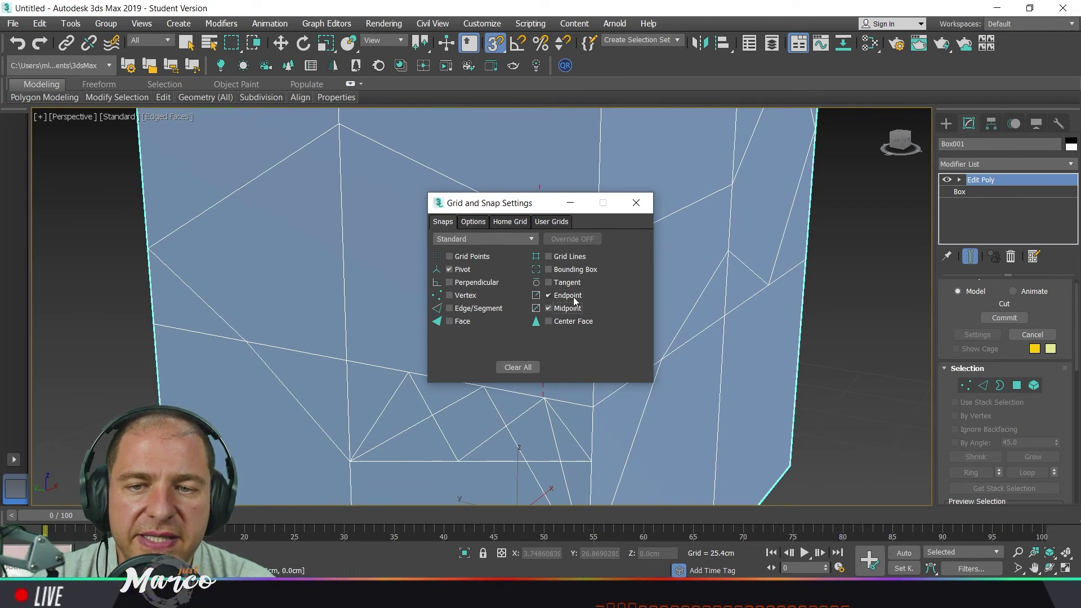
left_click(636, 203)
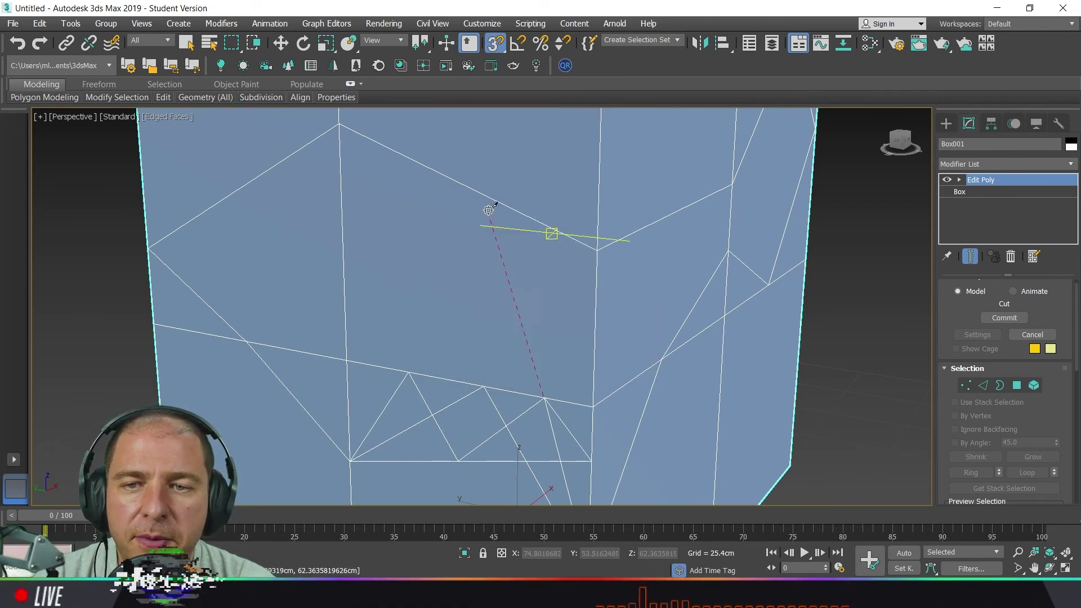
- Continue the cut as a zigzag through the polygon above the small triangles, ending on its sloped upper edge, and leave the Cut tool
left_click(460, 183)
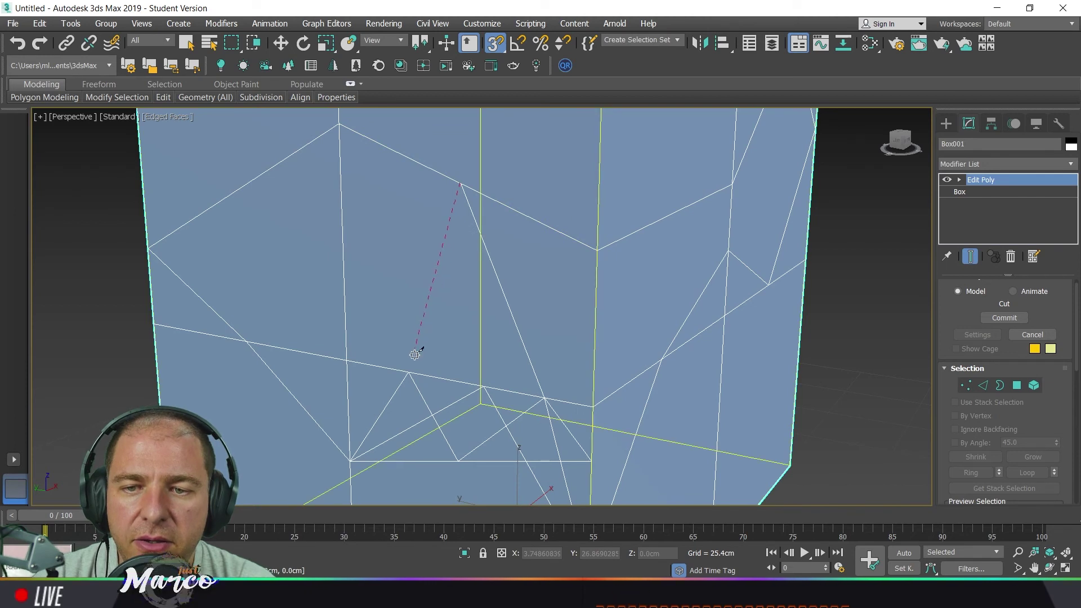
left_click(376, 365)
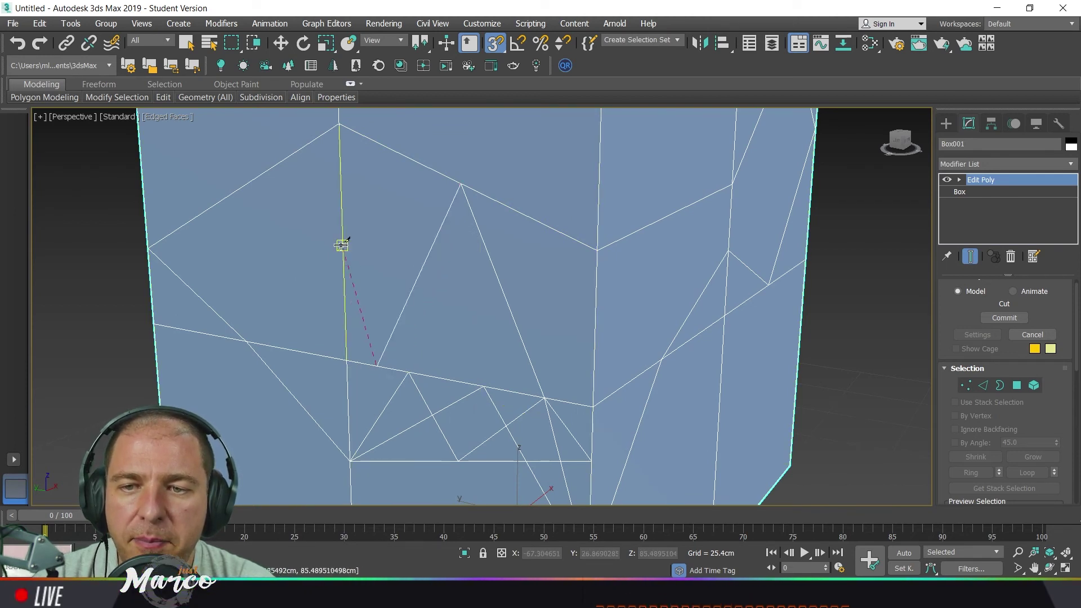
left_click(398, 153)
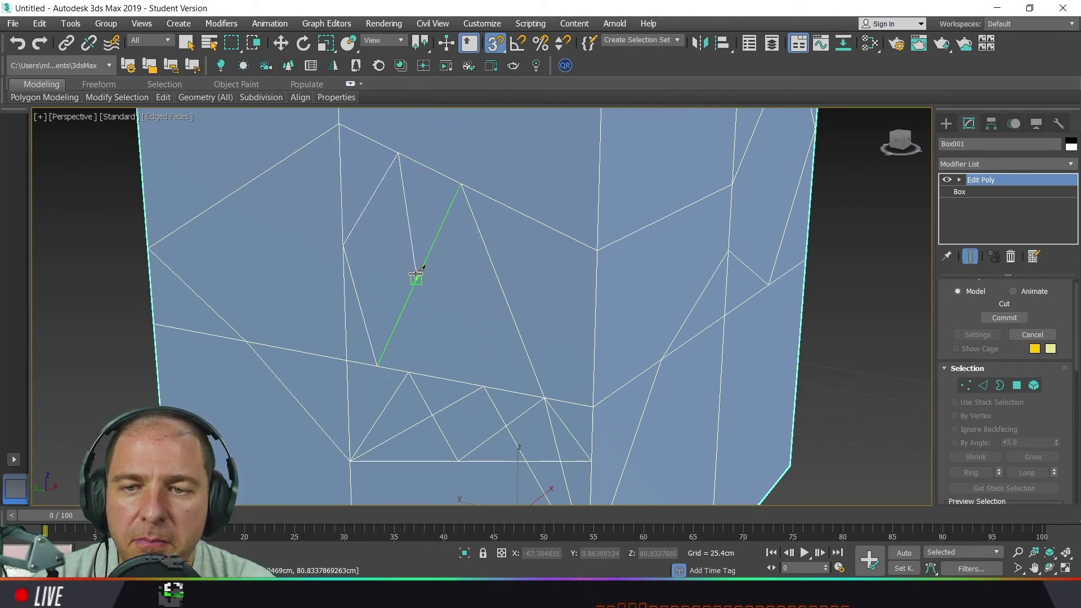
left_click(417, 279)
left_click(503, 291)
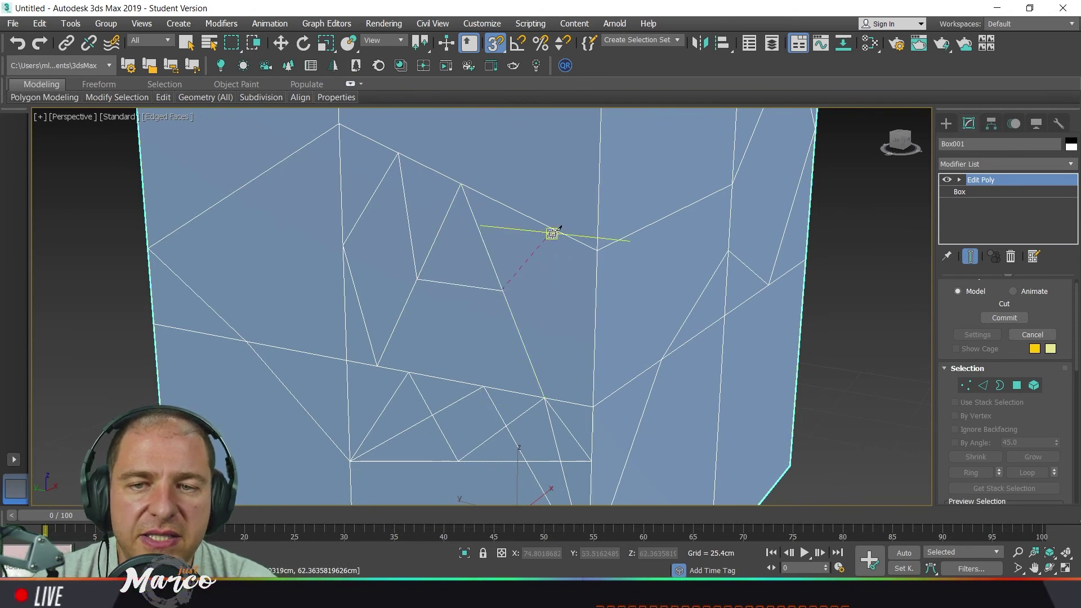
left_click(527, 217)
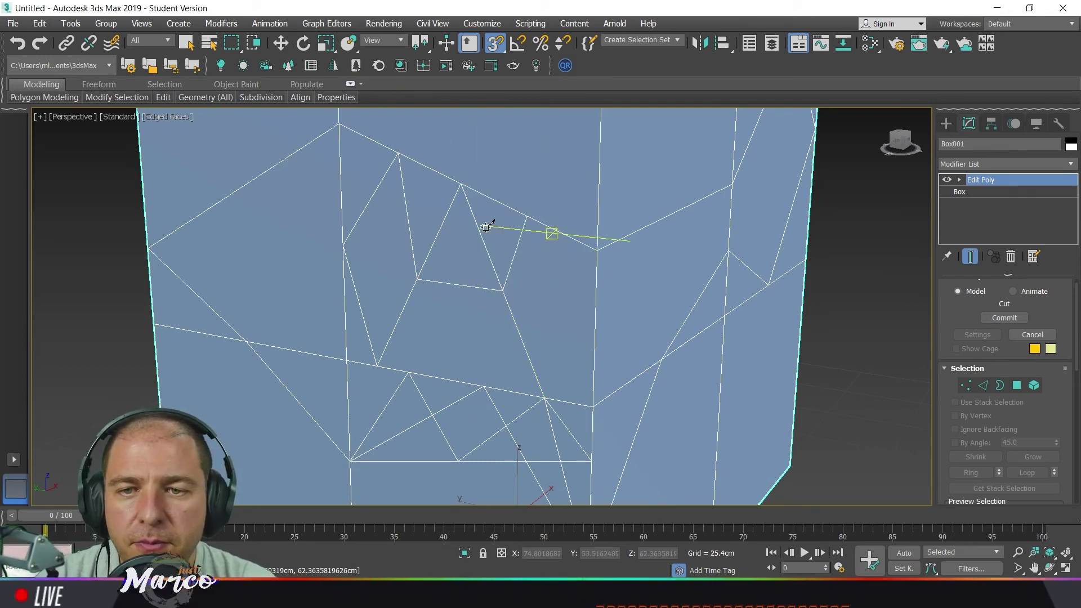
scroll(545, 294, "down", 3)
key("w")
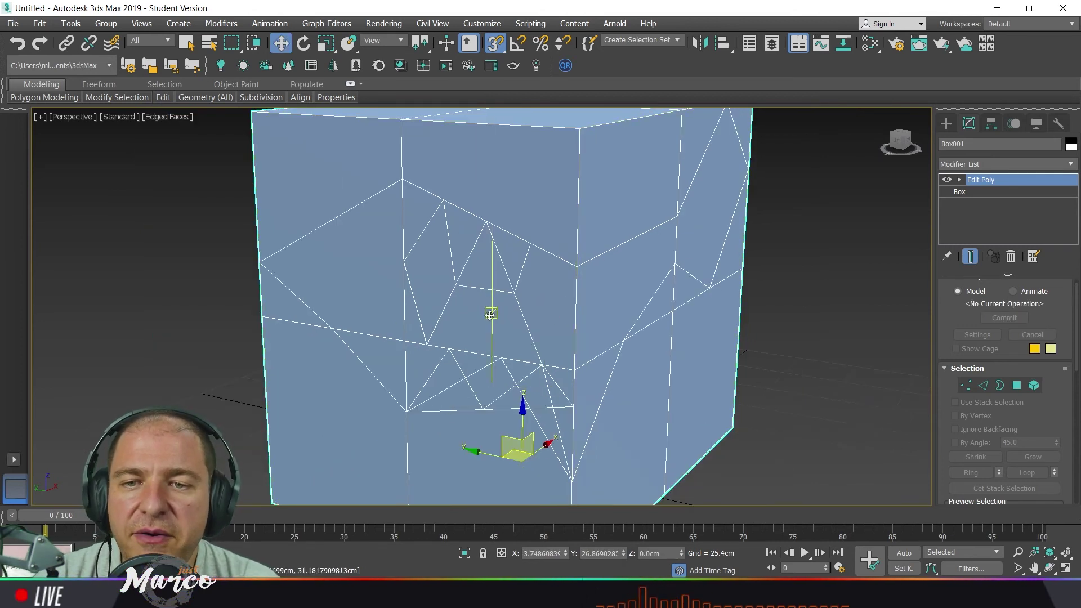
- Turn 3D snapping off with the whole box still selected at object level
scroll(490, 315, "down", 3)
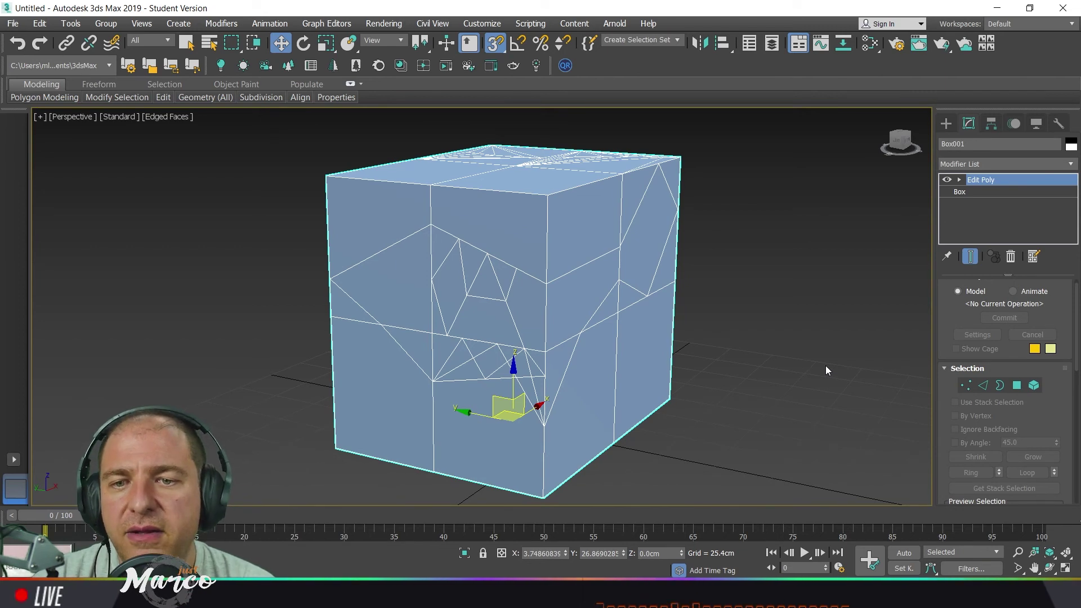
right_click(612, 249)
left_click(792, 276)
key("s")
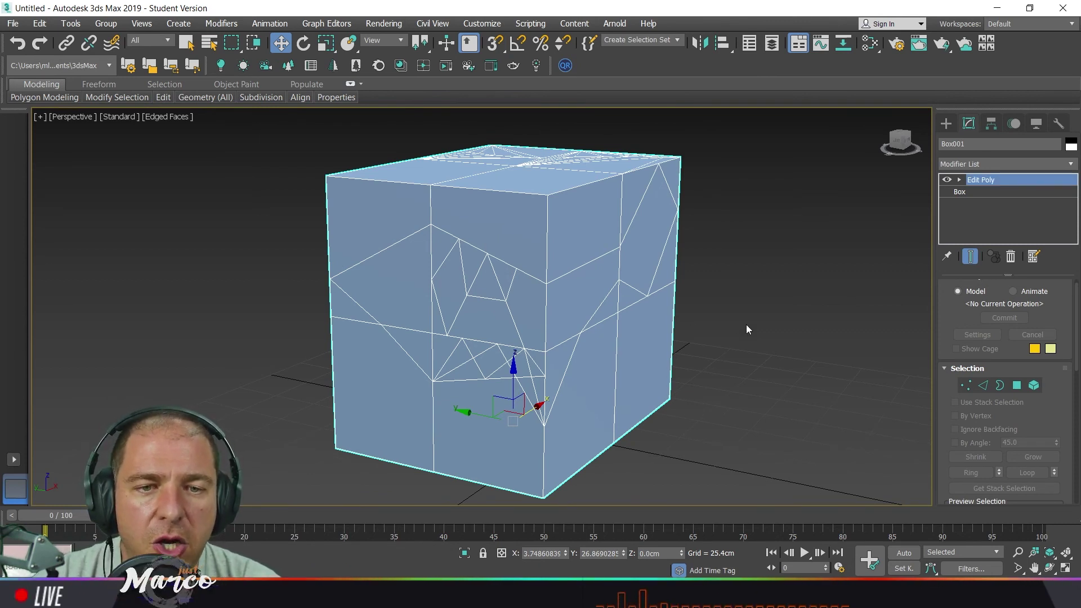
- Switch the Edit Poly modifier to the polygon level and activate Slice Plane
scroll(947, 330, "down", 10)
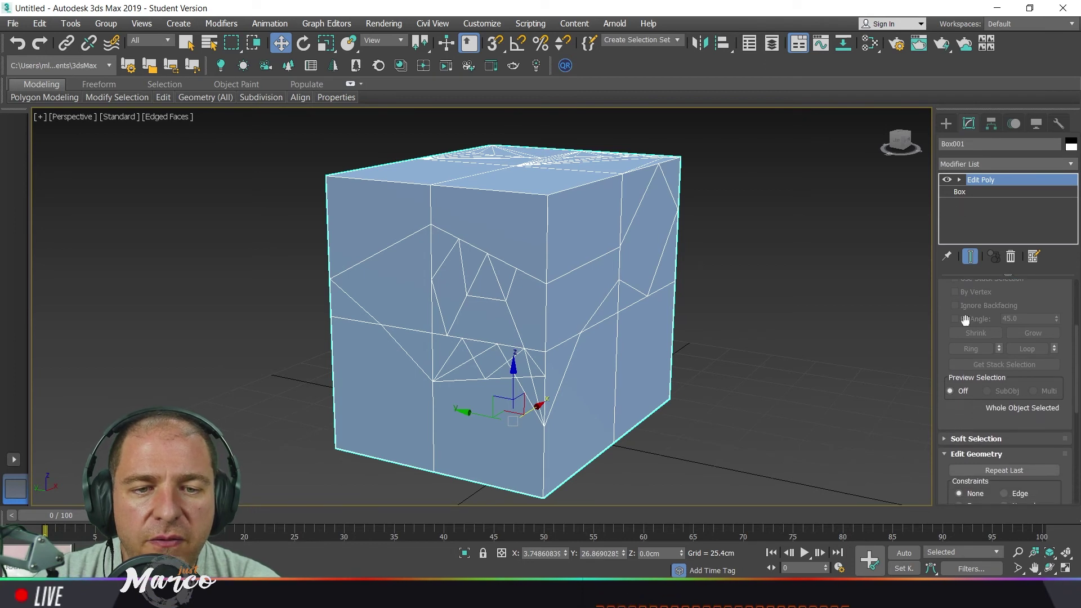
scroll(993, 388, "down", 4)
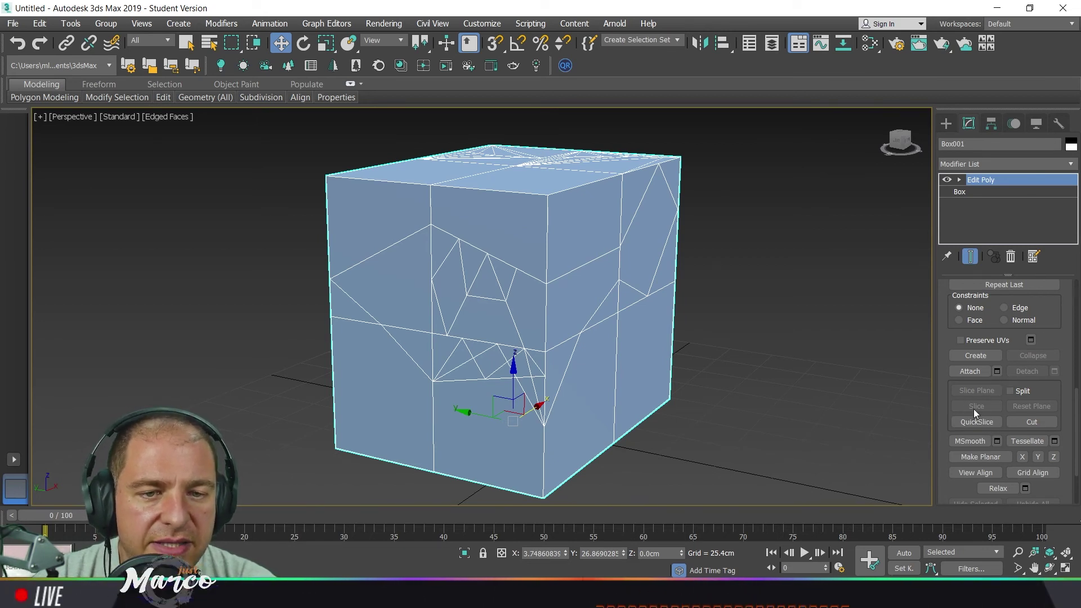
scroll(1051, 312, "up", 10)
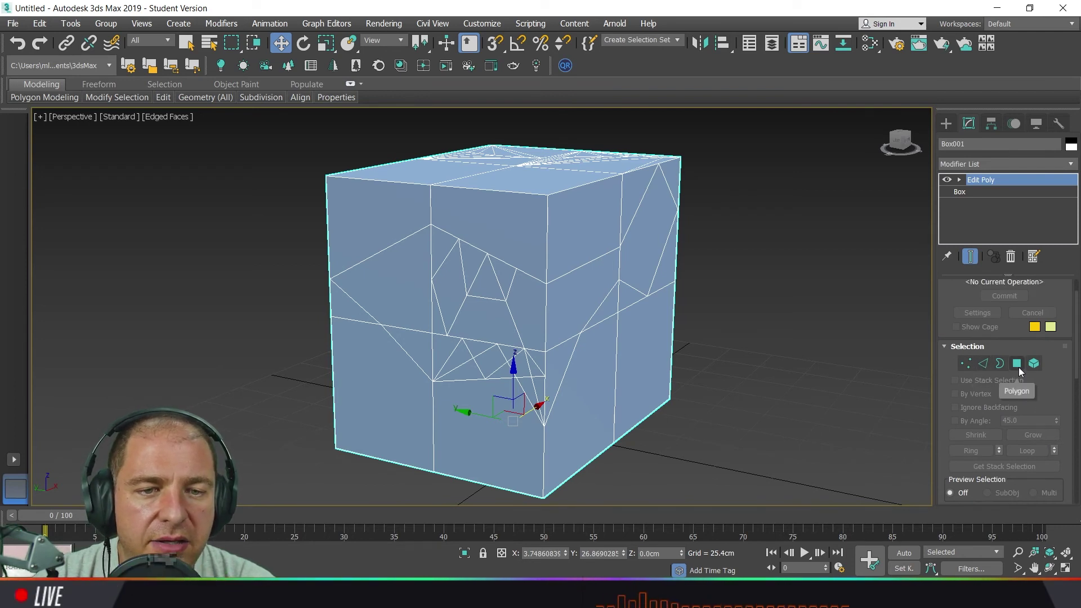
left_click(1018, 365)
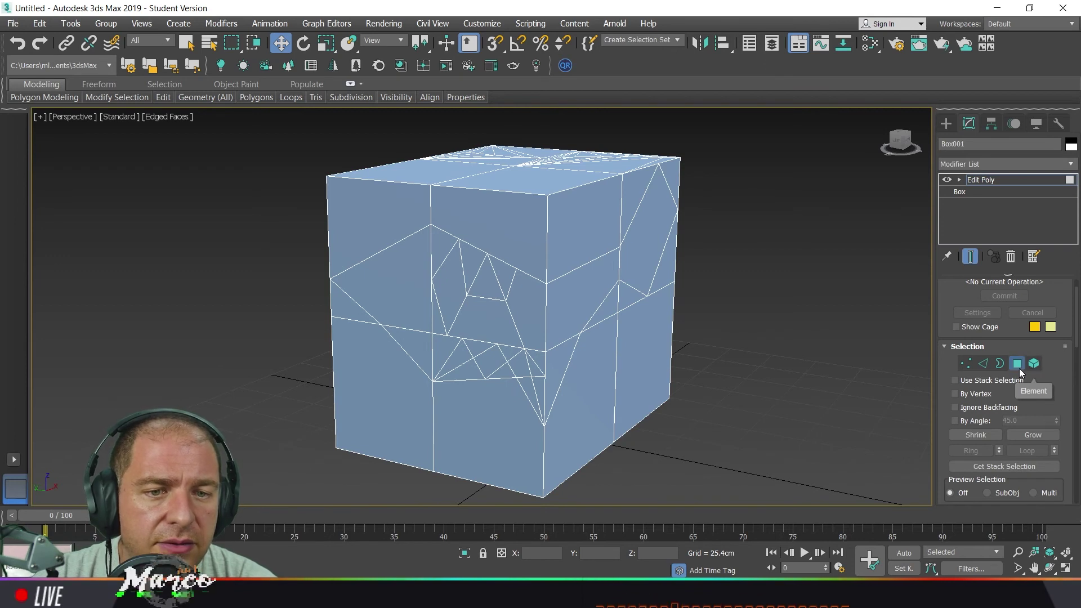
scroll(961, 361, "down", 5)
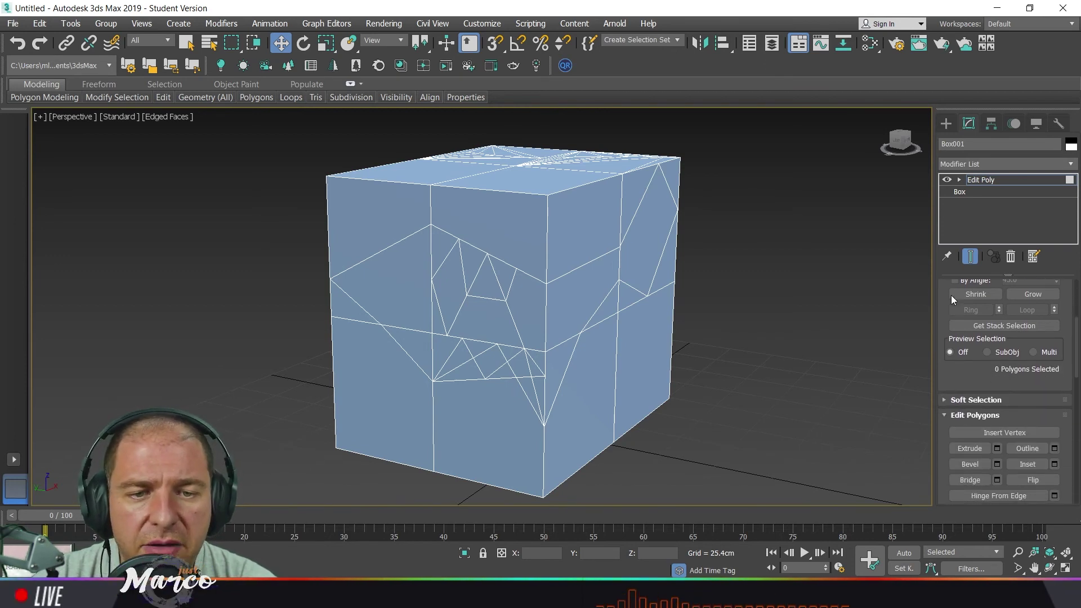
scroll(952, 297, "down", 8)
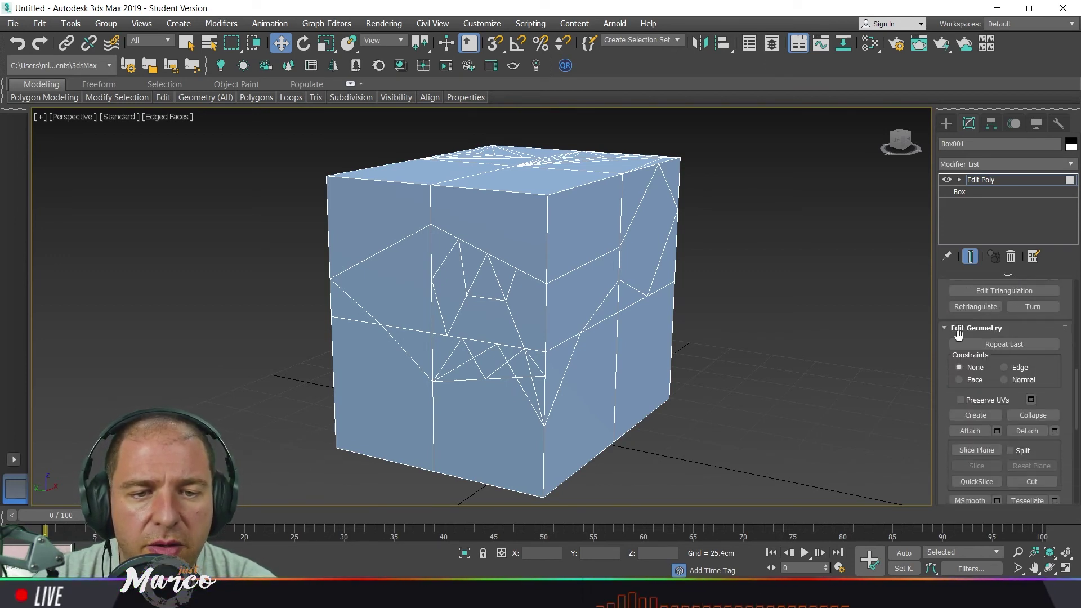
left_click(983, 453)
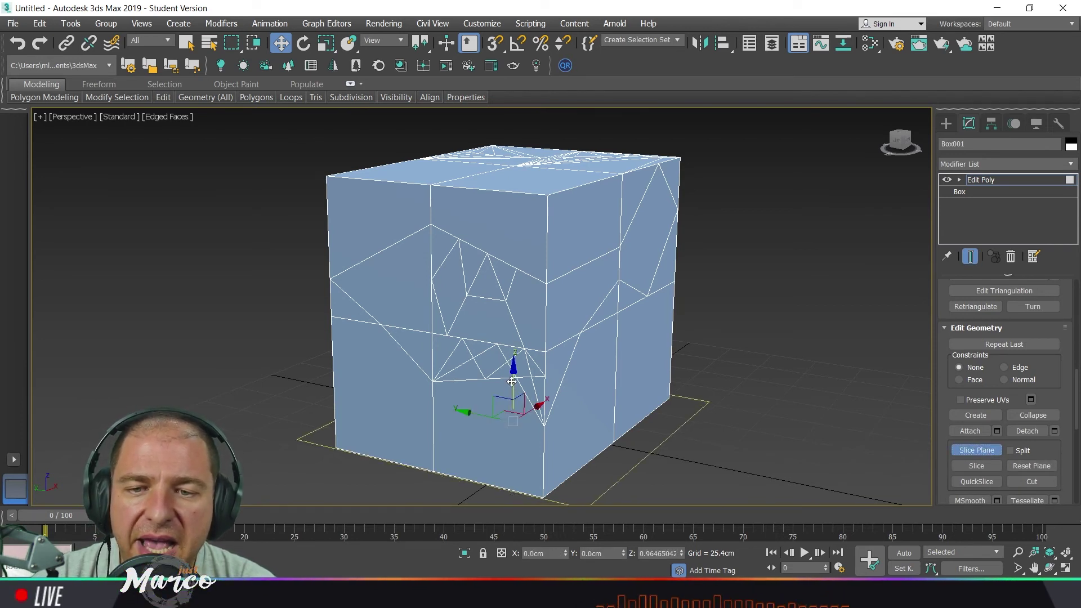
- Raise the slice plane to about 53.9 cm in Z and tilt it diagonally around its X axis
left_click_drag(511, 382, 528, 284)
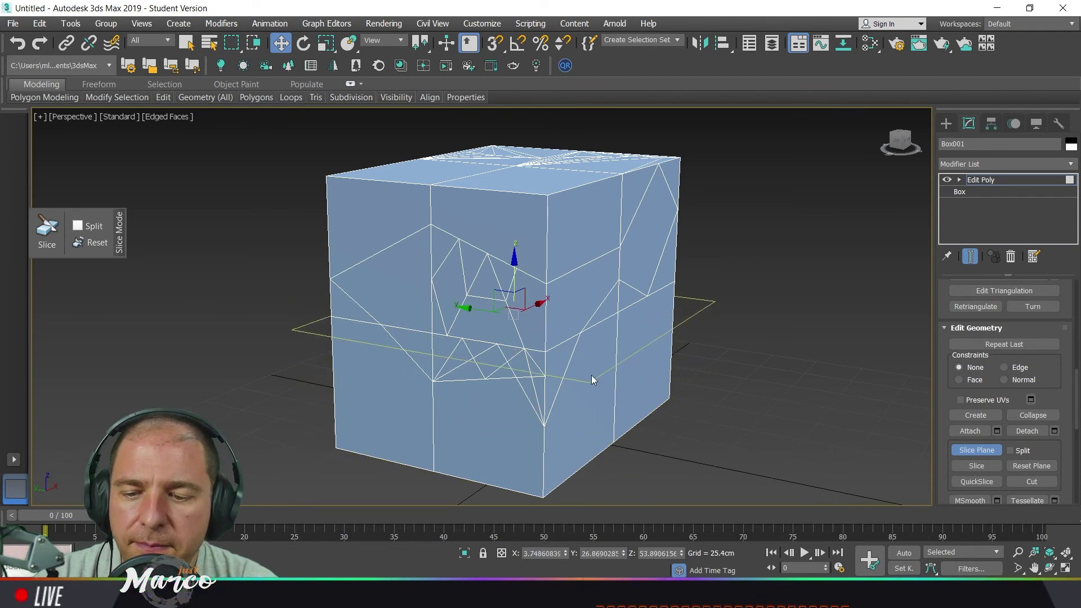
middle_click_drag(591, 375, 566, 371, "alt")
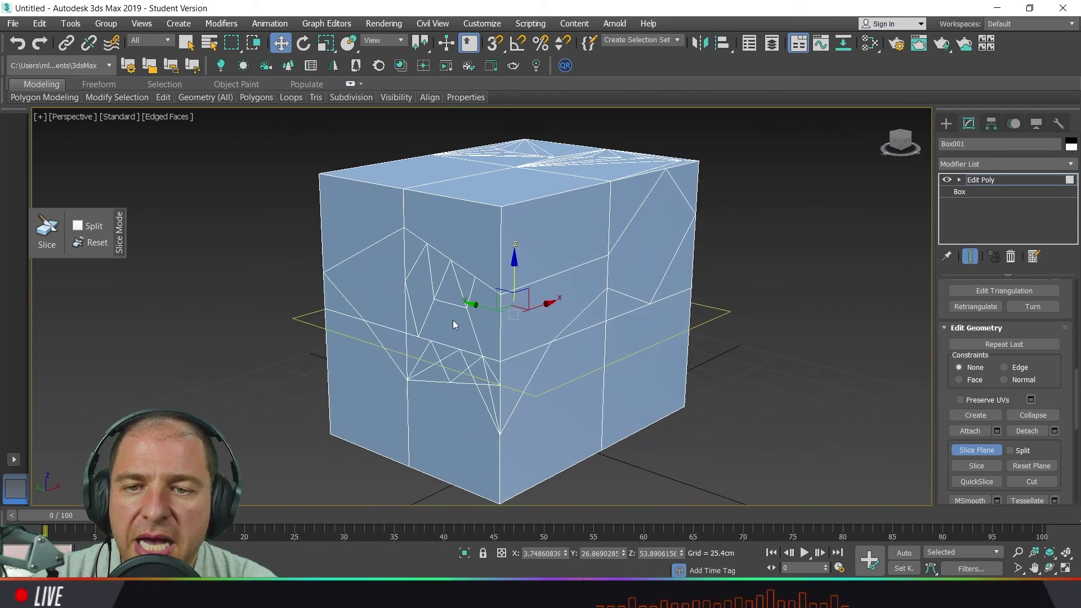
middle_click_drag(452, 320, 500, 306, "alt")
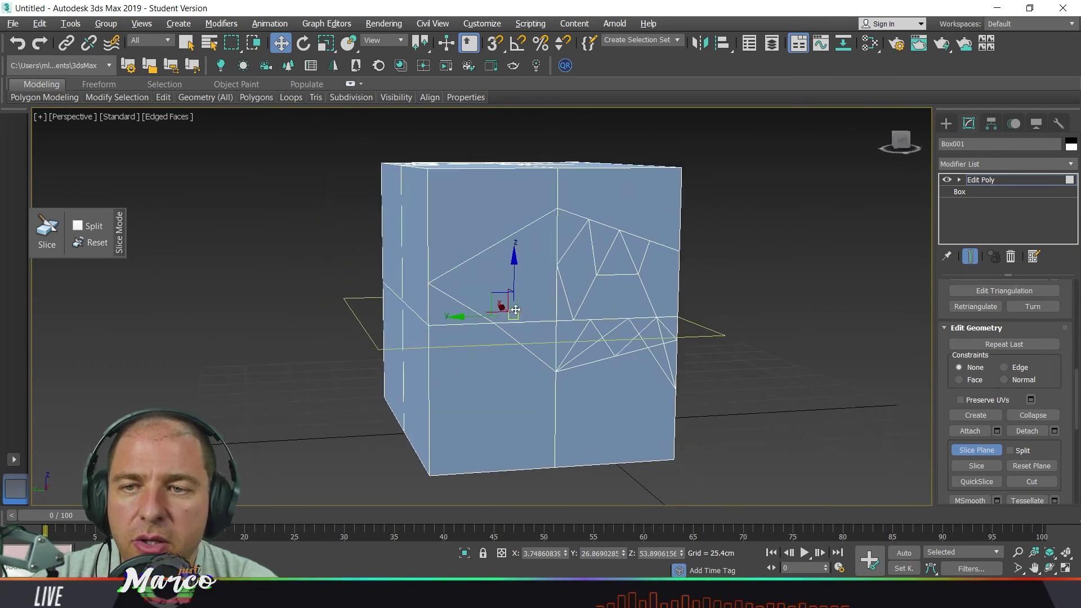
left_click(303, 44)
left_click_drag(518, 263, 494, 236)
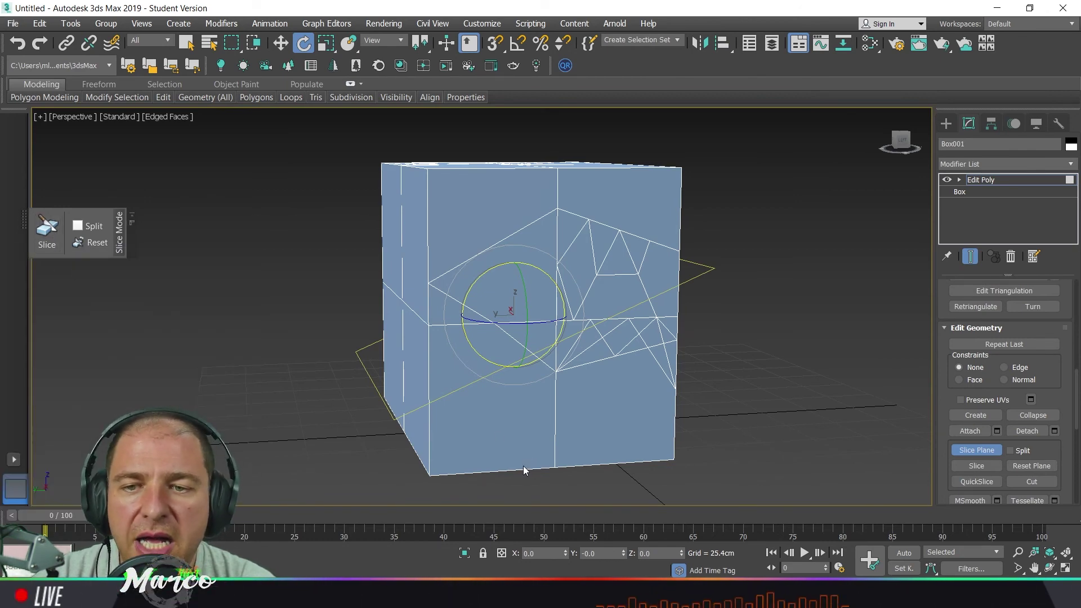
middle_click_drag(307, 370, 465, 373, "alt")
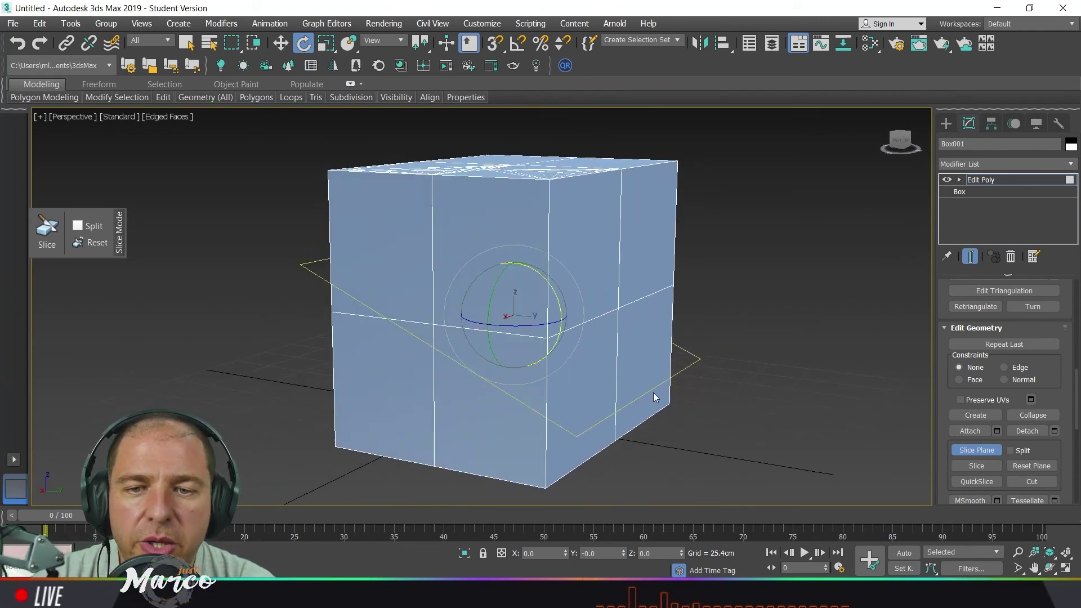
- Leave and re-enter the polygon level, selecting all of the box's polygons as the target for slicing
middle_click_drag(677, 347, 637, 370, "alt")
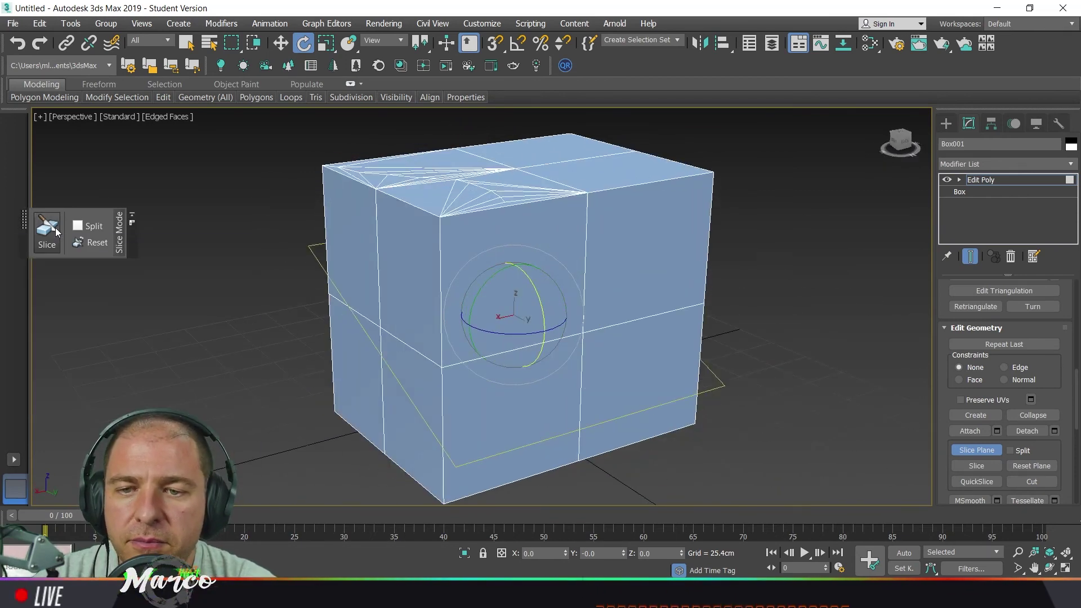
middle_click_drag(313, 332, 355, 321, "alt")
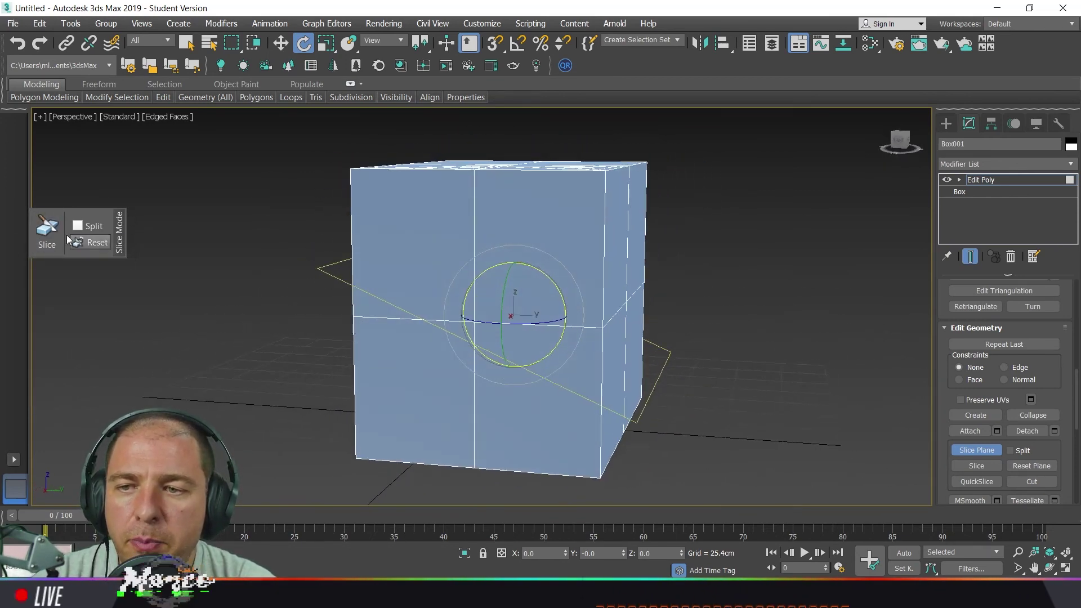
left_click_drag(726, 223, 285, 379)
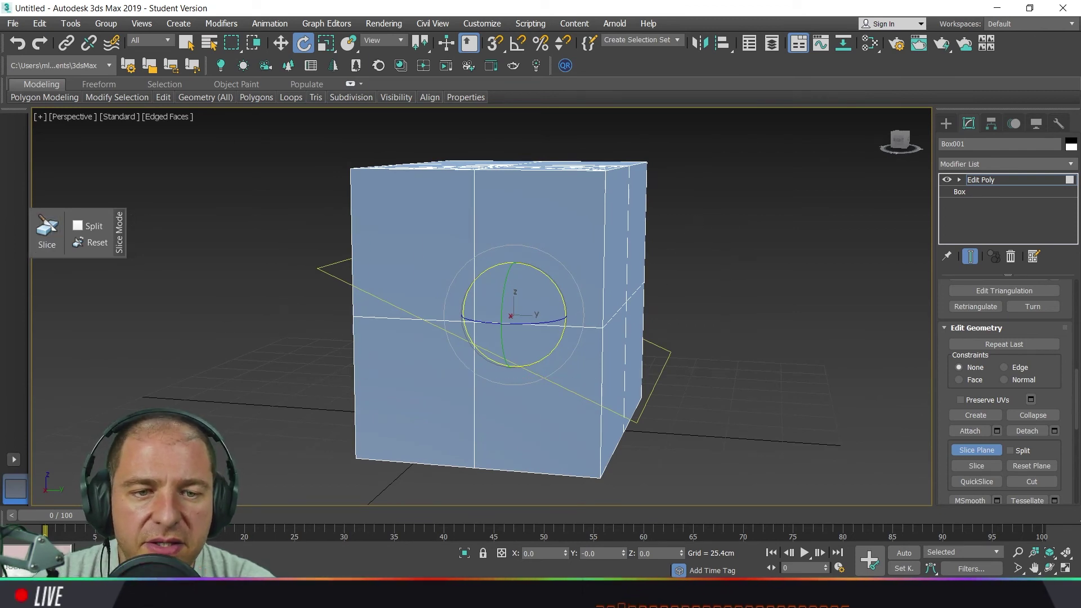
scroll(1035, 331, "up", 5)
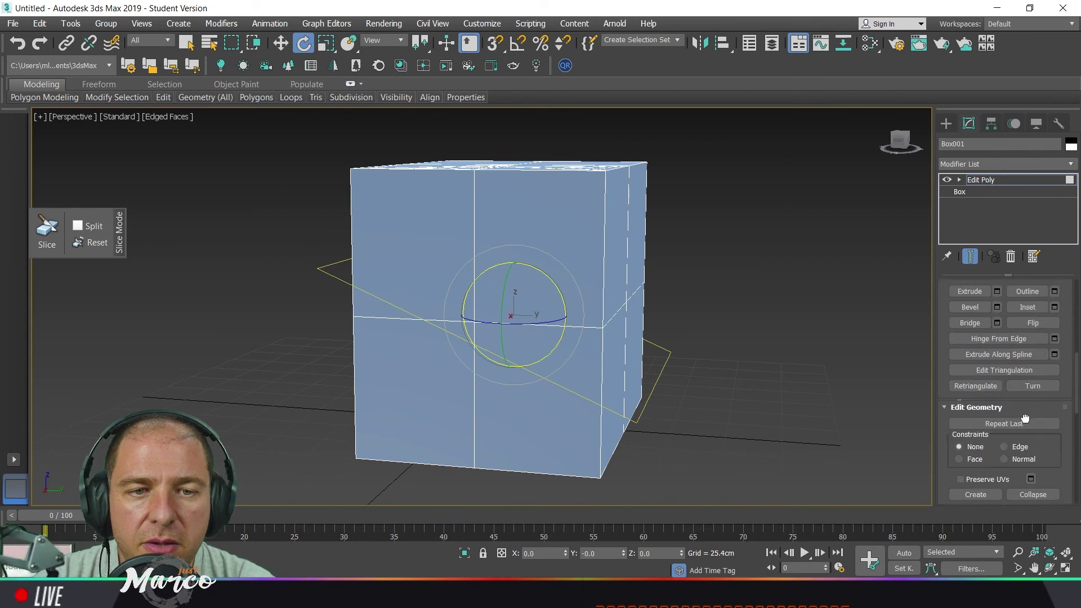
scroll(1025, 329, "up", 3)
left_click(1020, 346)
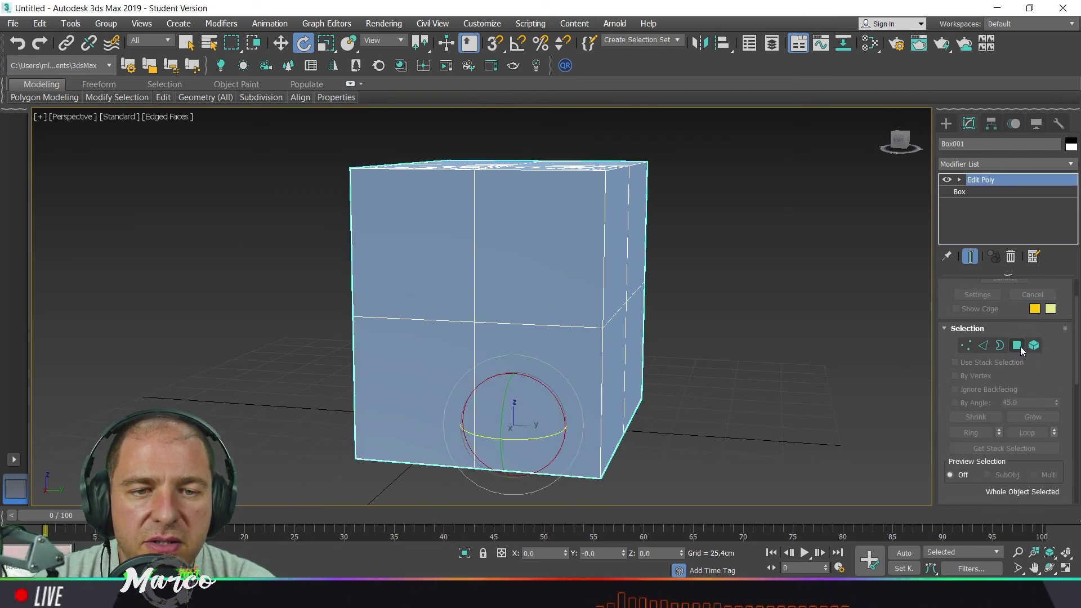
left_click(1021, 346)
left_click_drag(767, 121, 389, 496)
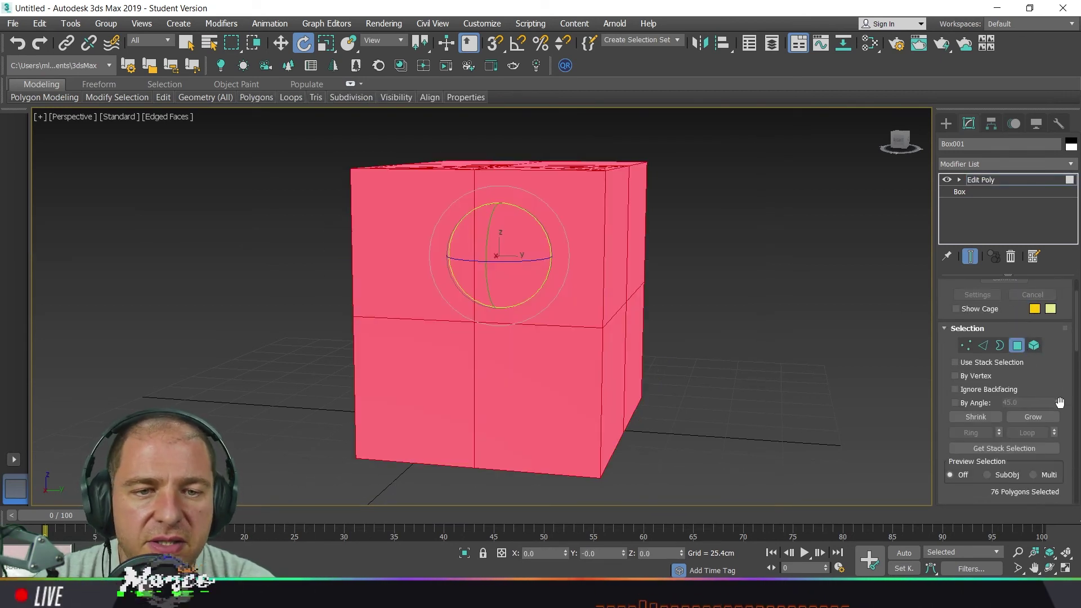
- Activate Slice Plane again and slice all the selected polygons along the diagonally tilted plane
scroll(1047, 278, "down", 3)
scroll(1020, 387, "down", 8)
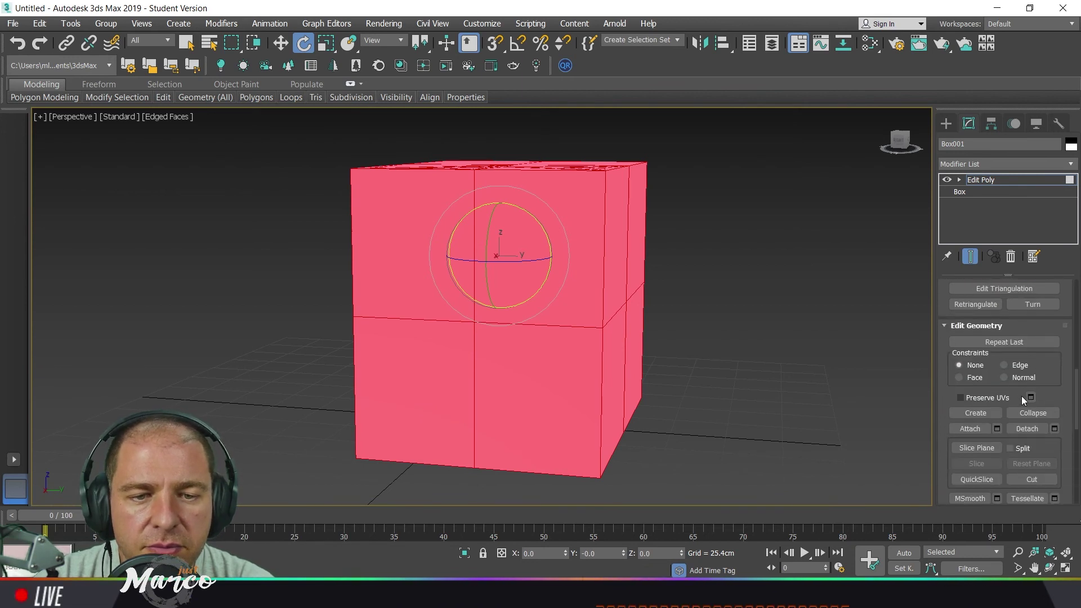
left_click(998, 447)
middle_click_drag(561, 415, 519, 416, "alt")
left_click_drag(541, 308, 573, 303)
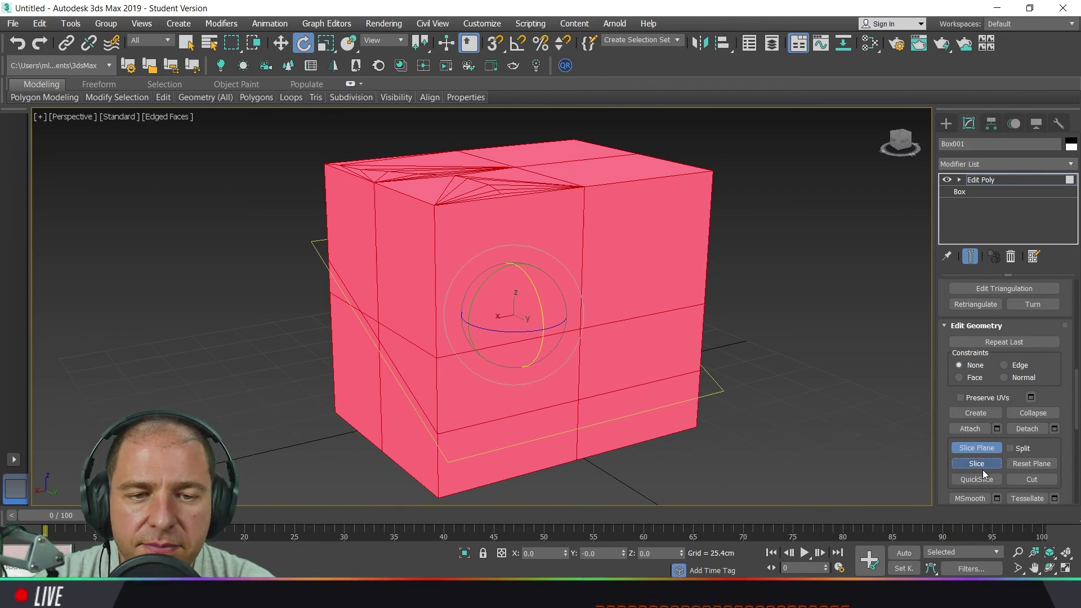
- Rotate the slice plane around its X axis to the opposite diagonal and enable Split
middle_click_drag(509, 436, 476, 354, "alt")
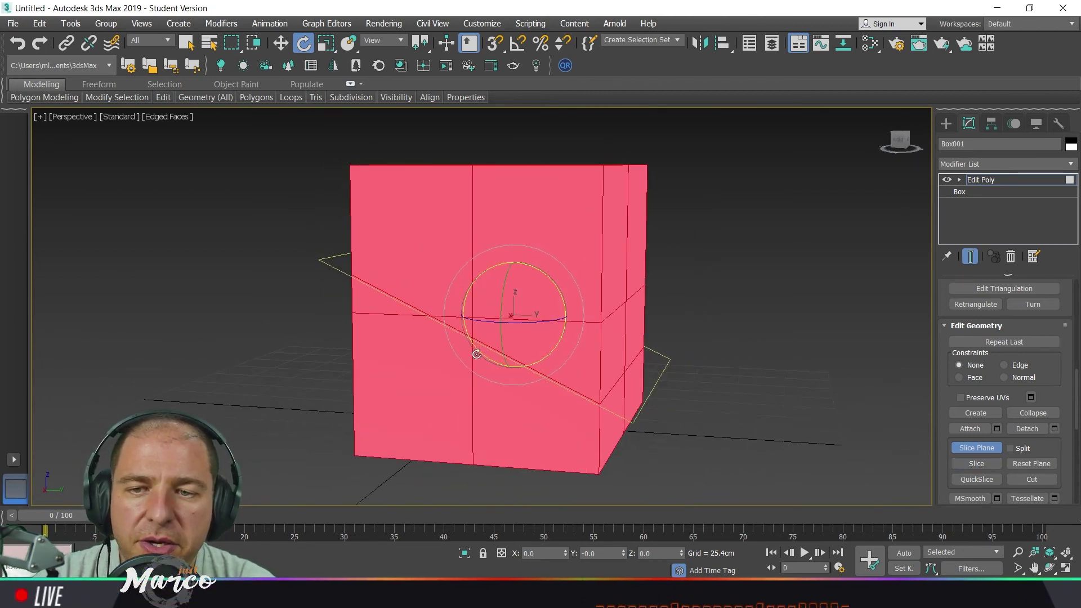
left_click_drag(550, 294, 552, 217)
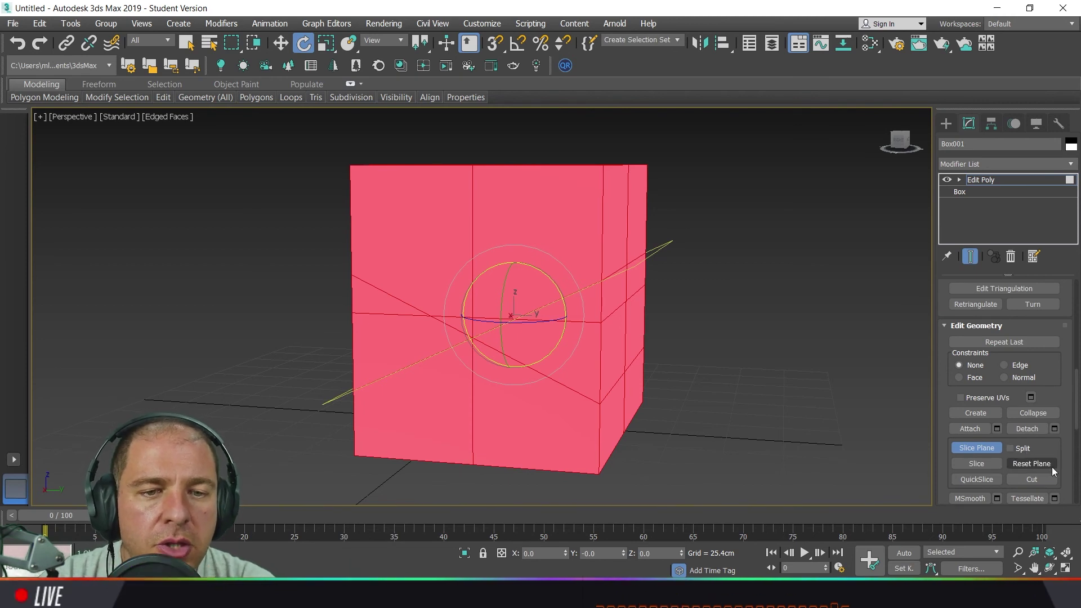
left_click(1023, 450)
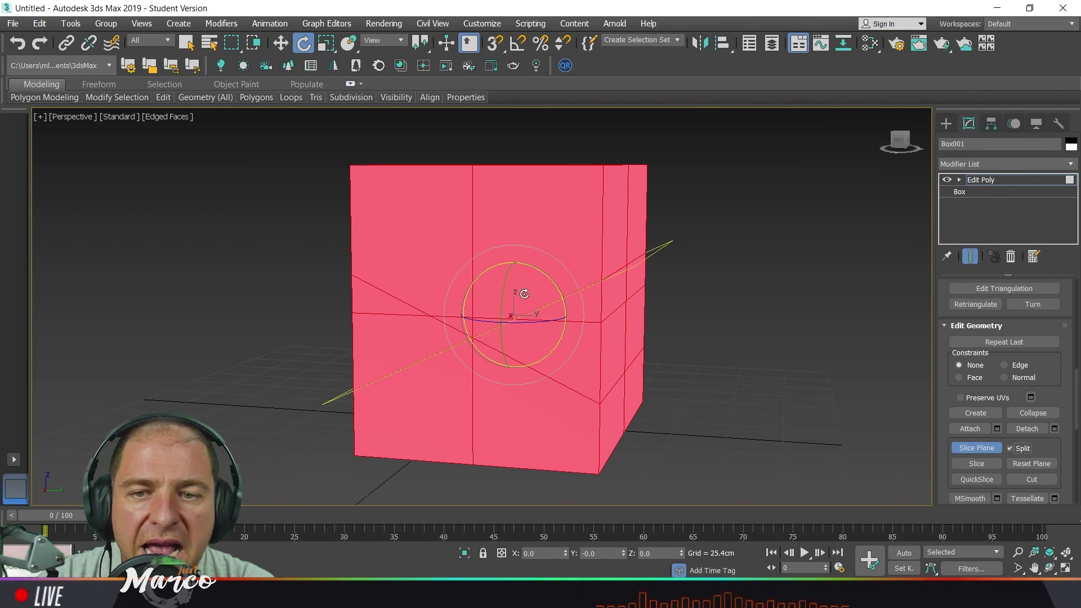
- Raise the slice plane to about 75 cm in Z, slice the polygons with it and leave Slice Plane
key("w")
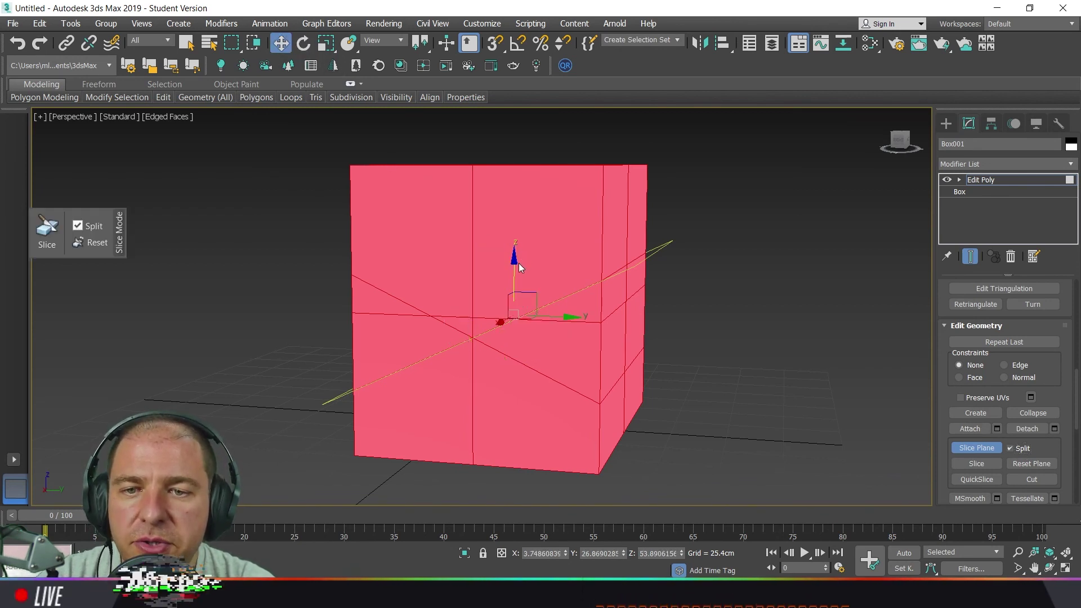
left_click_drag(519, 267, 521, 228)
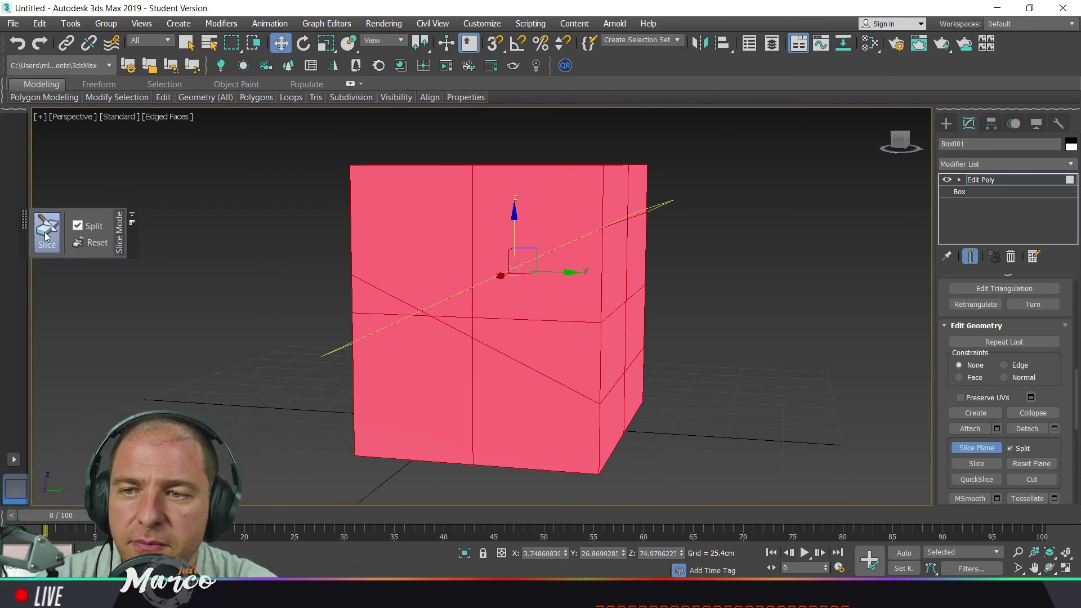
left_click(970, 450)
mouse_move(838, 329)
middle_mouse_down()
mouse_move(840, 355)
mouse_move(841, 333)
middle_mouse_up()
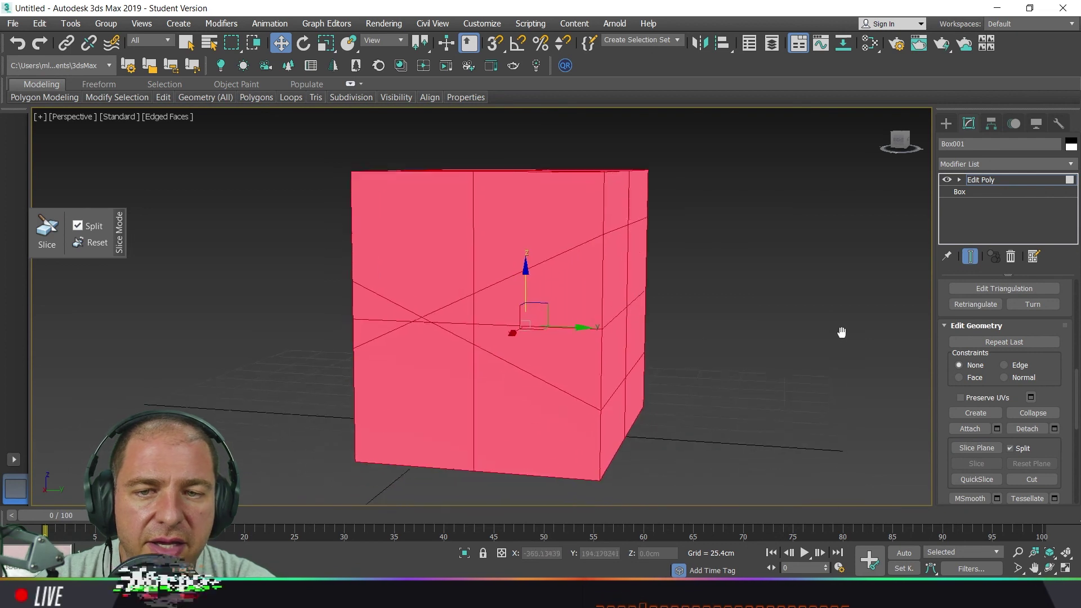
- Switch to the element level and pull the two split pieces apart, lifting the upper one and lowering the other to about 6.3 cm in Z
left_click_drag(1054, 373, 1054, 376)
scroll(1051, 437, "up", 10)
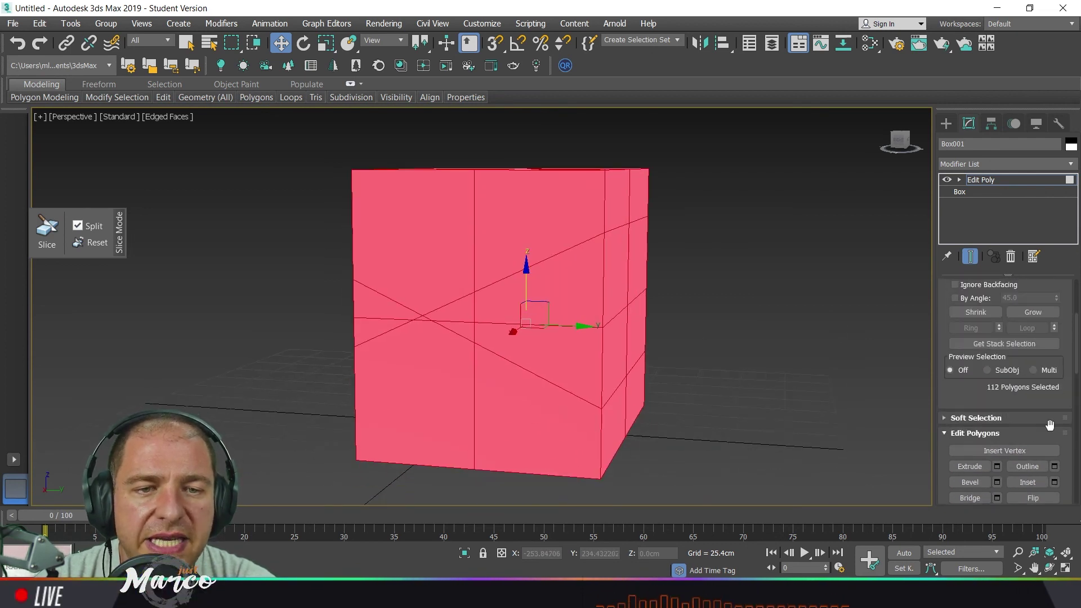
left_click(1035, 343)
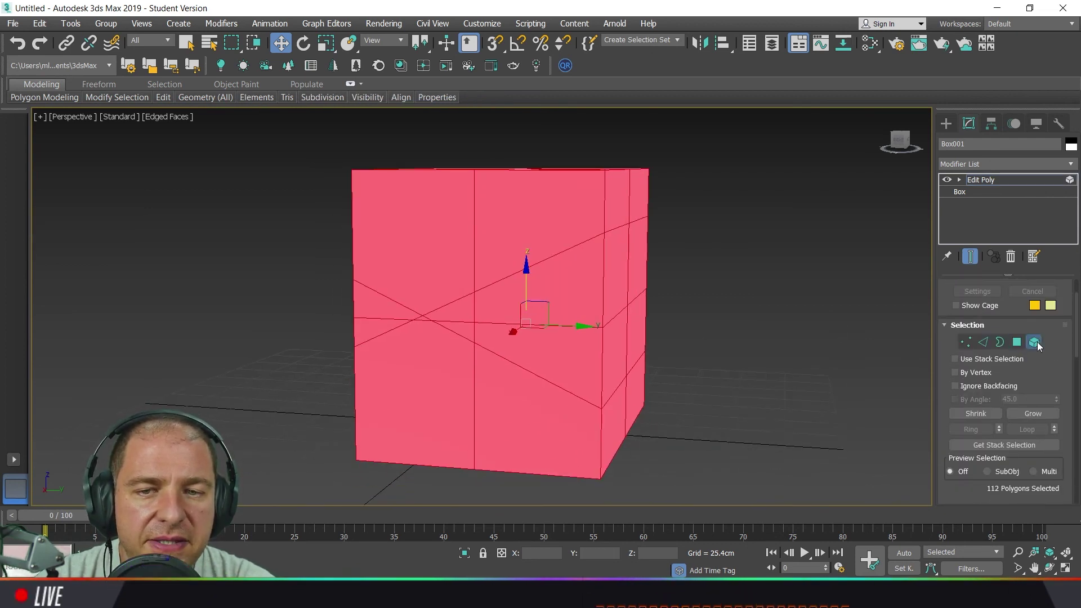
left_click(564, 198)
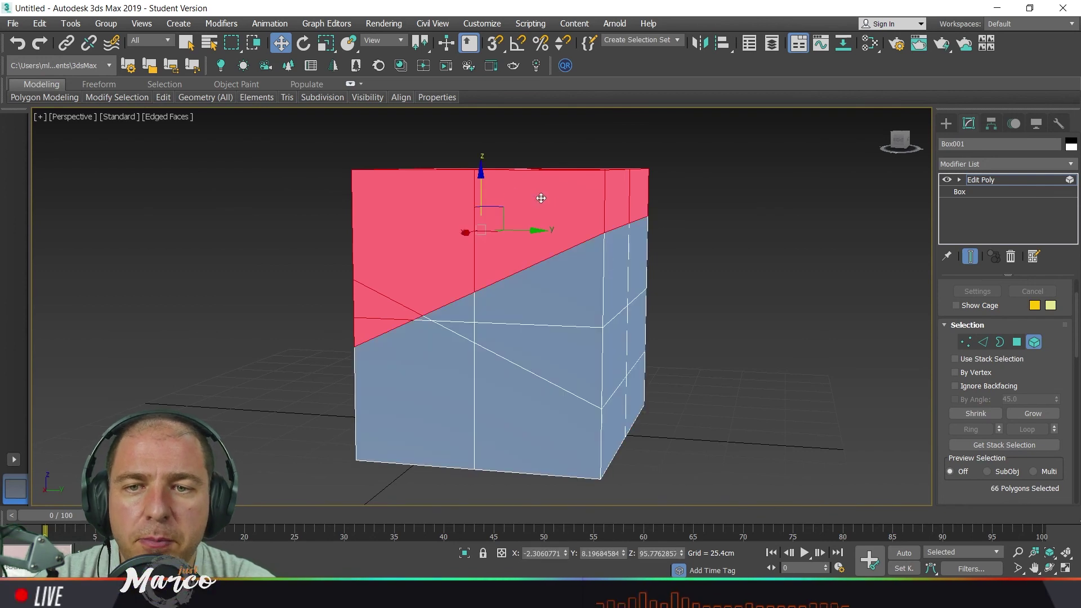
left_click_drag(481, 194, 481, 181)
left_click_drag(484, 153, 495, 144)
left_click(560, 282)
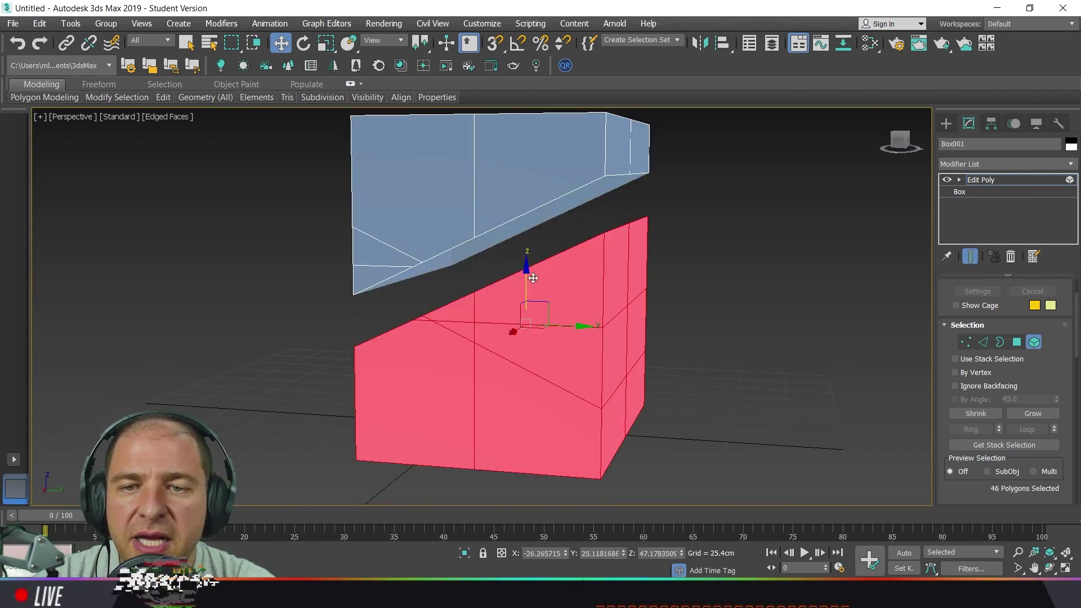
left_click_drag(531, 277, 582, 363)
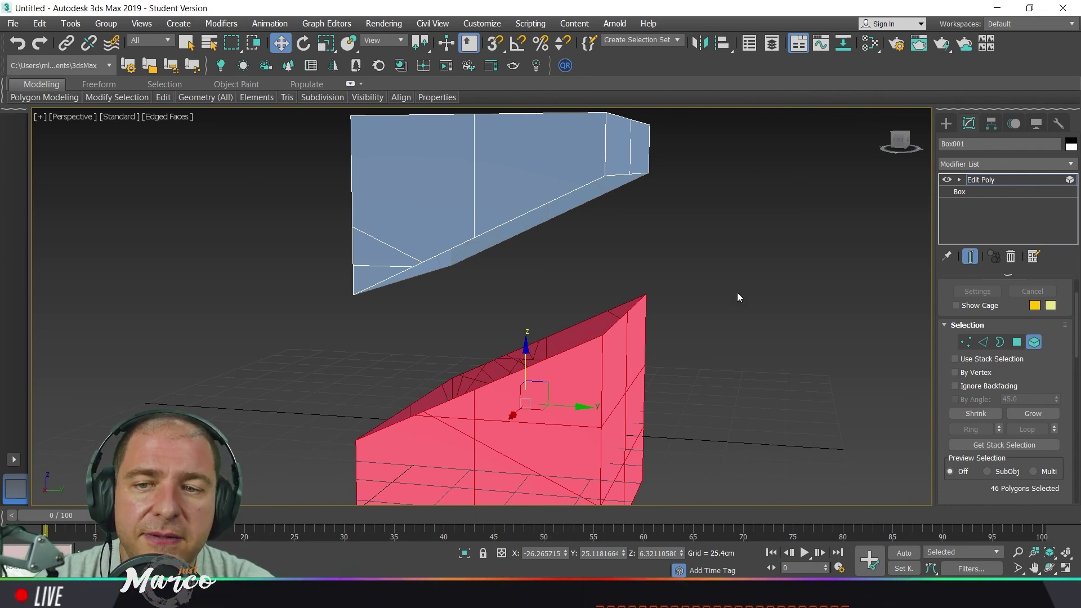
- Switch to the border level and select the open borders of both the upper and the lower piece
middle_click_drag(737, 294, 539, 189, "alt")
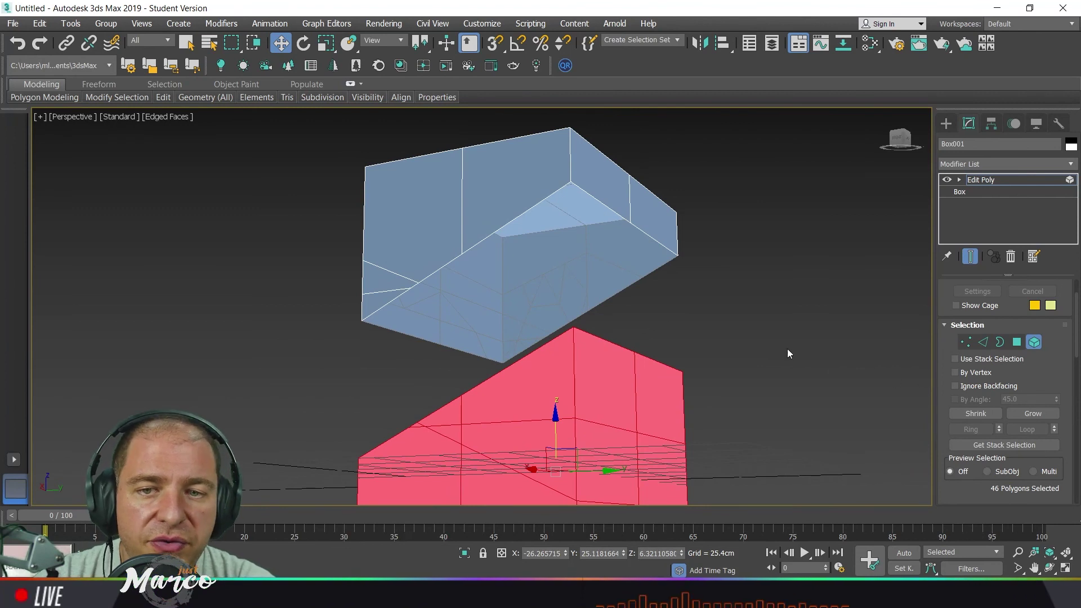
middle_click_drag(698, 341, 734, 362, "alt")
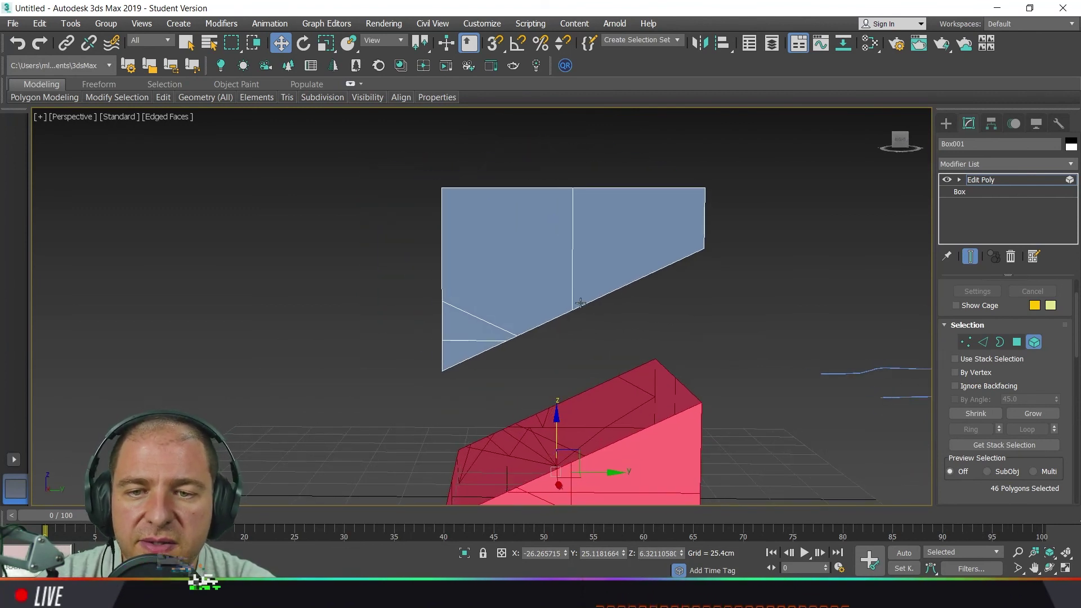
left_click(1001, 343)
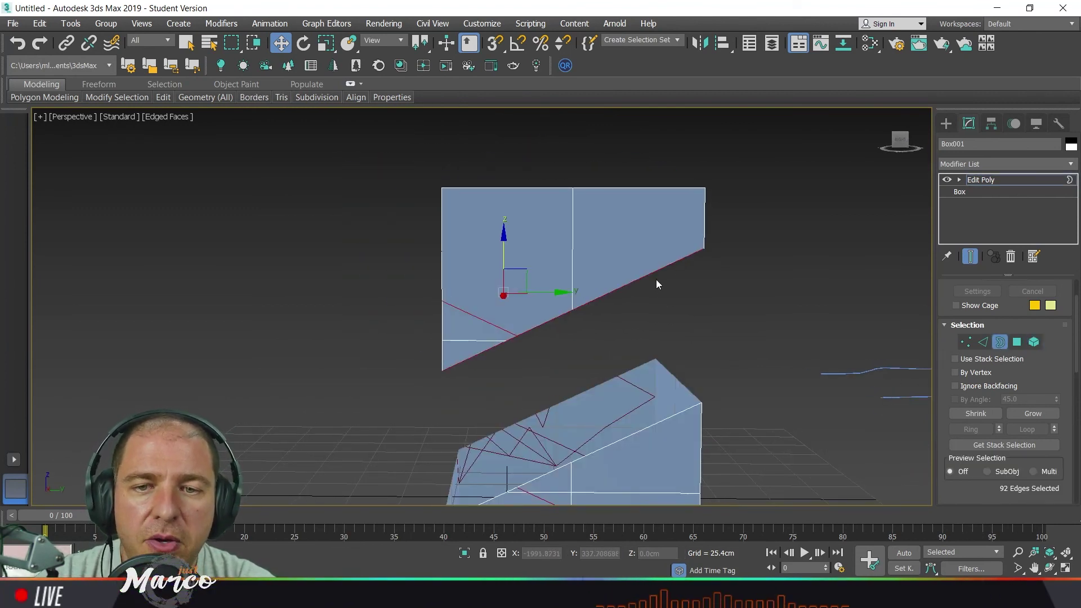
left_click(699, 307)
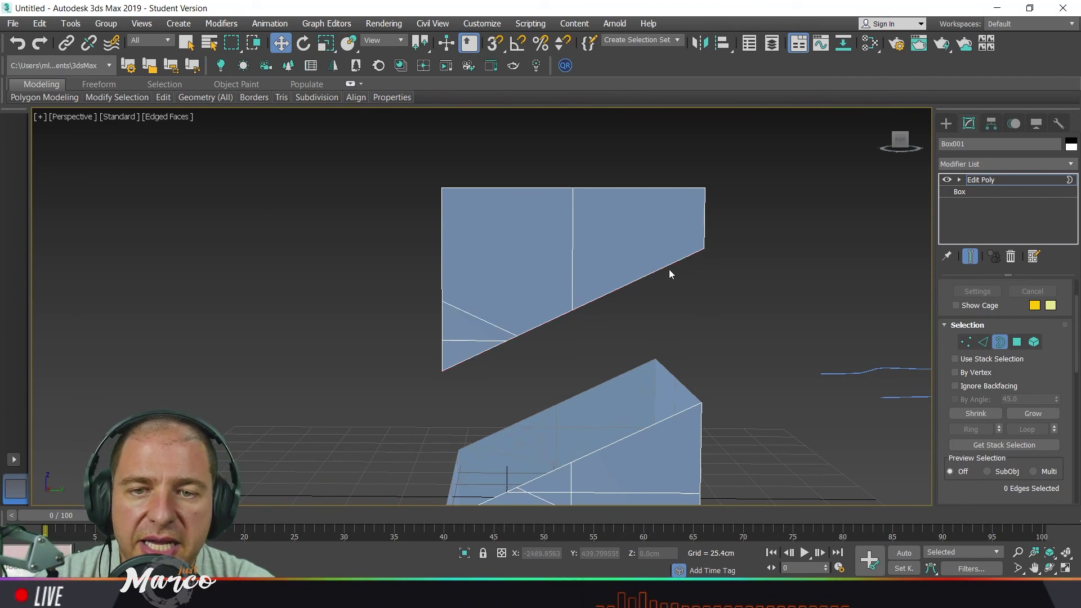
left_click(667, 266)
mouse_move(735, 366)
middle_mouse_down("alt")
mouse_move(689, 324)
mouse_move(745, 363)
middle_mouse_up("alt")
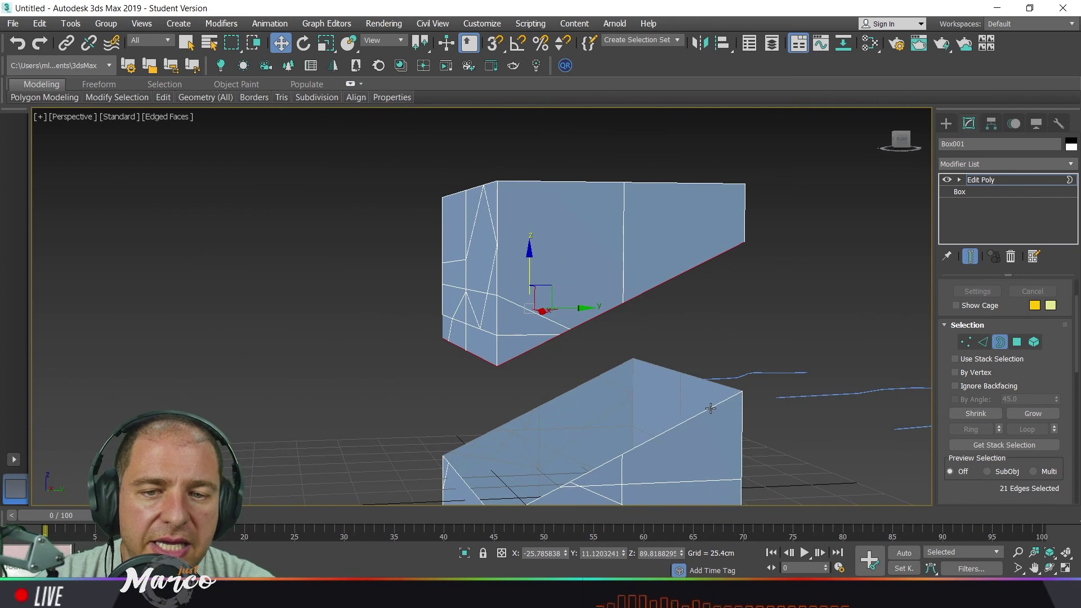
left_click(711, 408, "ctrl")
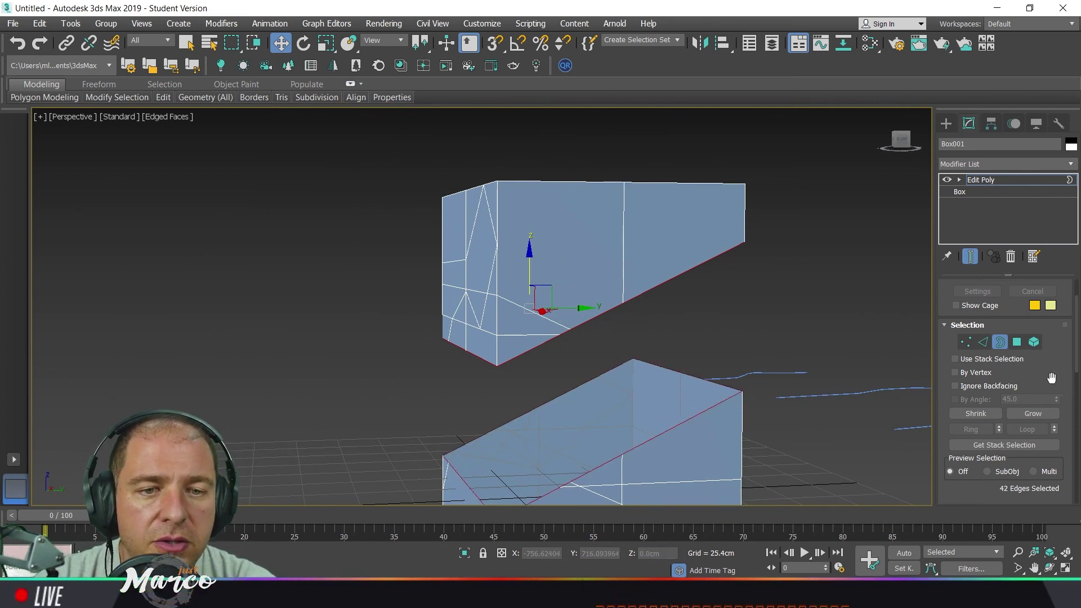
- Bridge the two selected borders through the Bridge Borders settings with 13 segments
left_click_drag(1052, 378, 1050, 257)
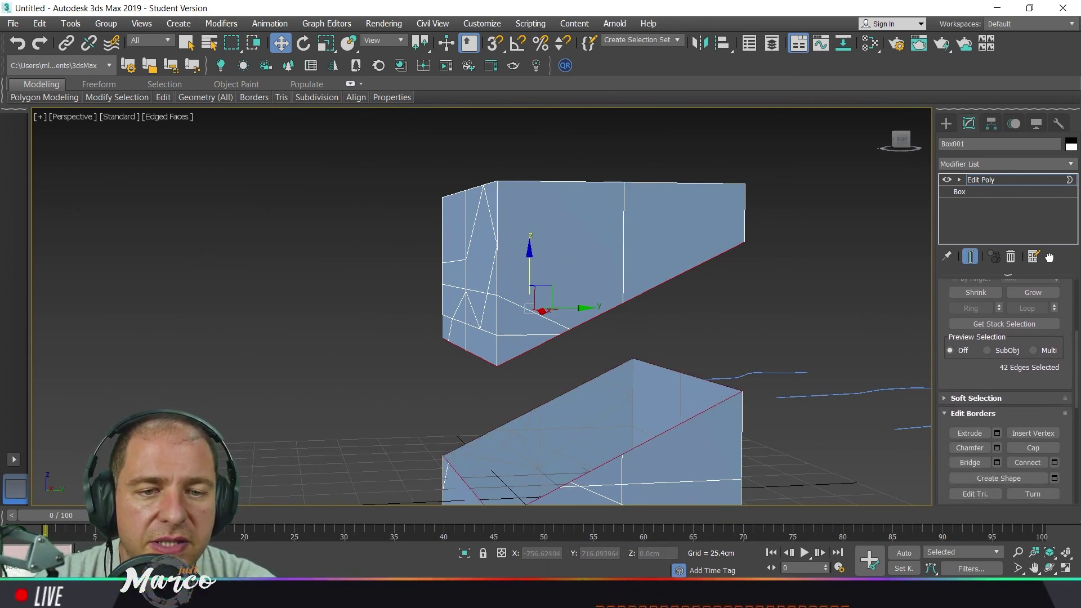
left_click(1042, 447)
middle_click_drag(795, 381, 802, 359, "alt")
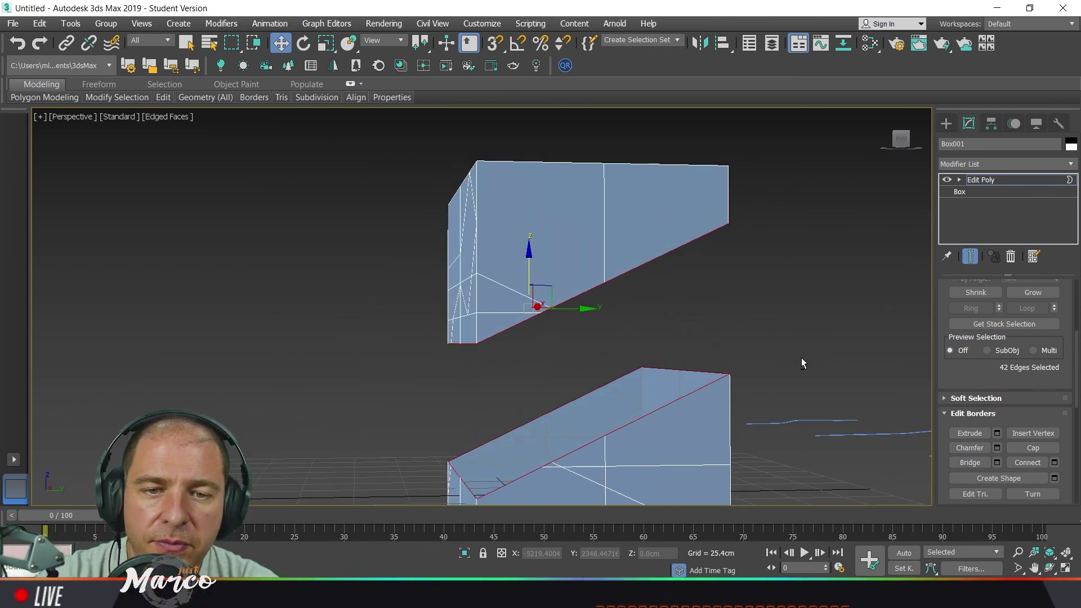
left_click(997, 463)
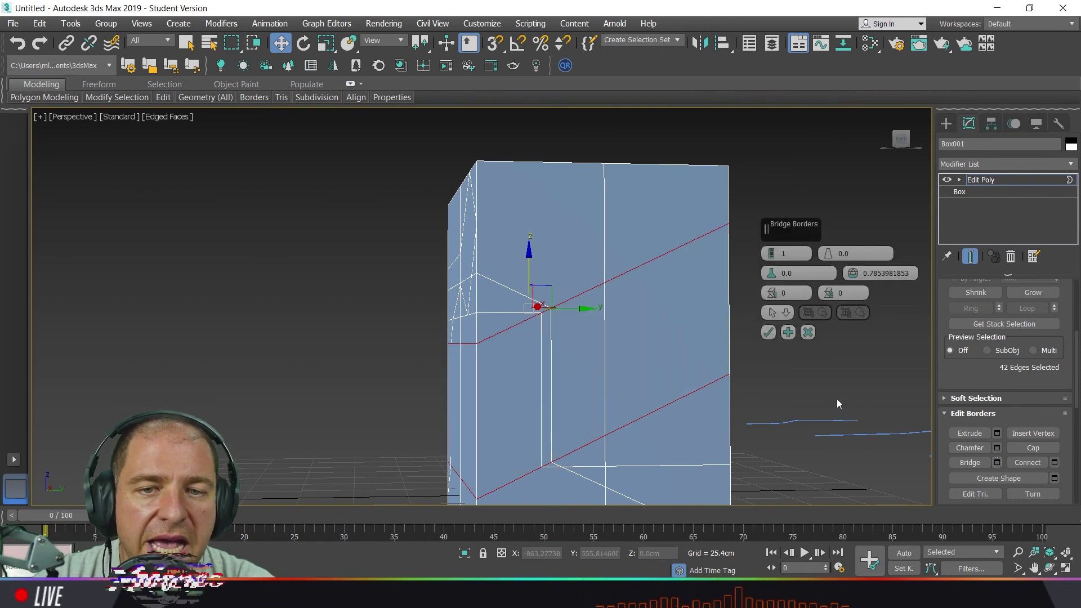
left_click(772, 250)
left_click(771, 250)
left_click(772, 250)
left_click(771, 250)
left_click(772, 250)
left_click(772, 250)
left_click(772, 250)
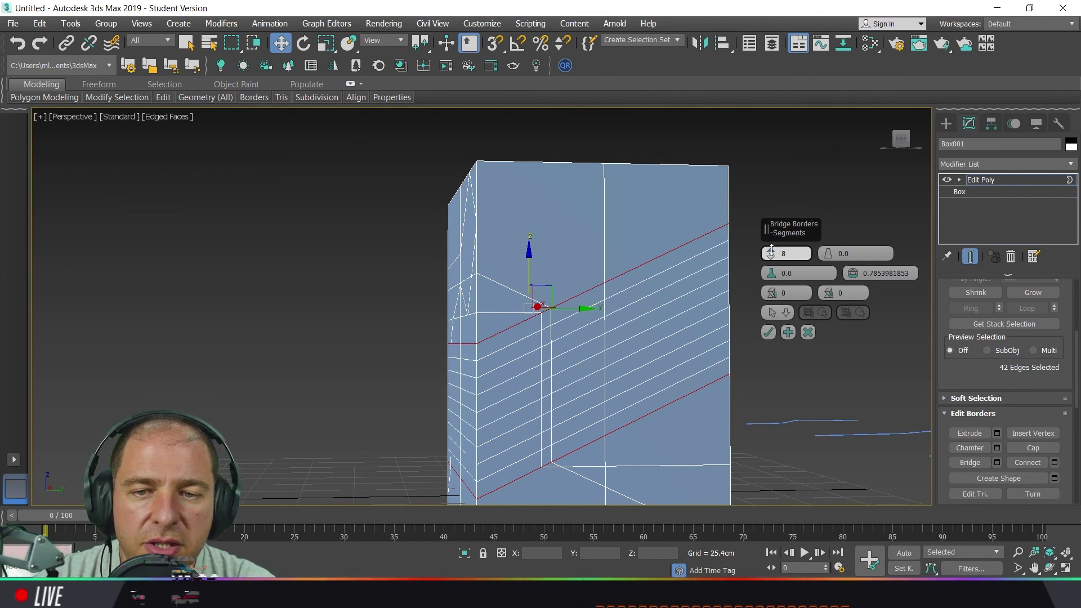
left_click(771, 250)
left_click(771, 250)
left_click(772, 250)
left_click(771, 250)
left_click(772, 250)
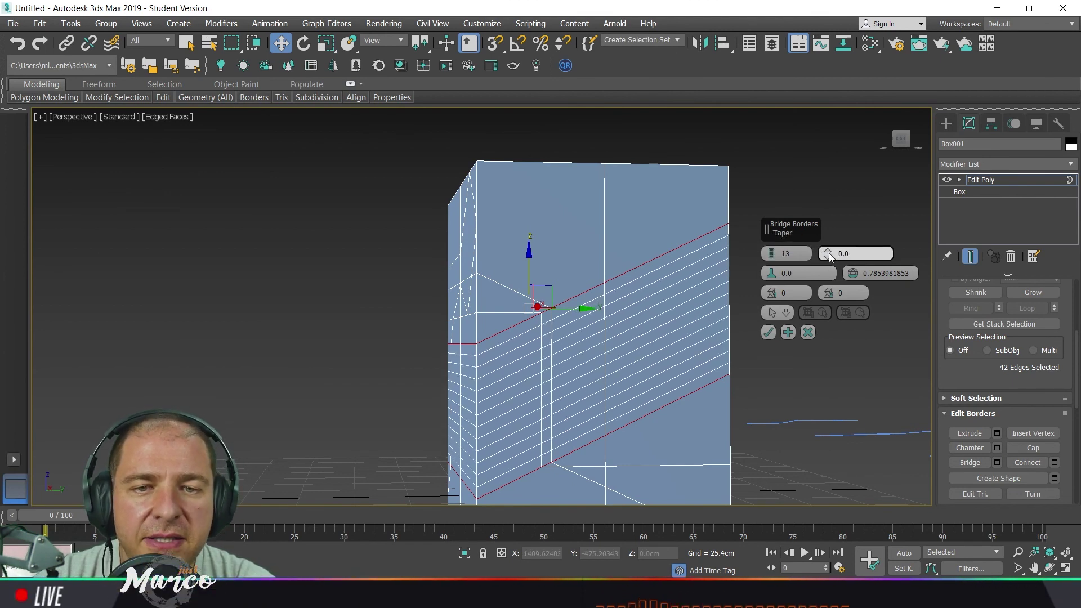
- Set the bridge's taper to about -1.54 and accept the bridge
left_click_drag(828, 256, 828, 255)
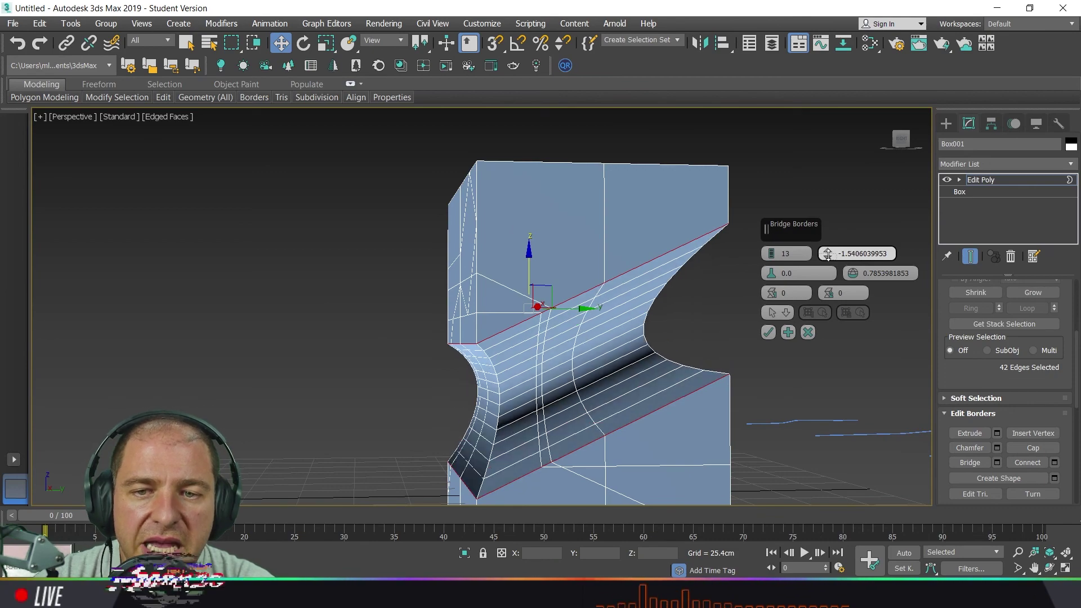
middle_click_drag(555, 314, 369, 328, "alt")
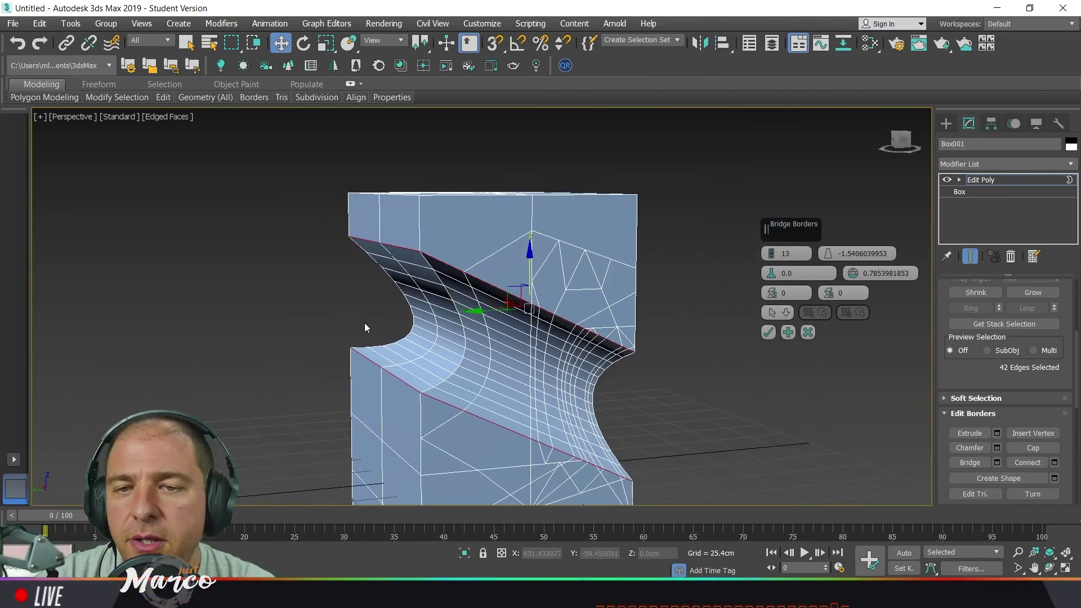
left_click(769, 332)
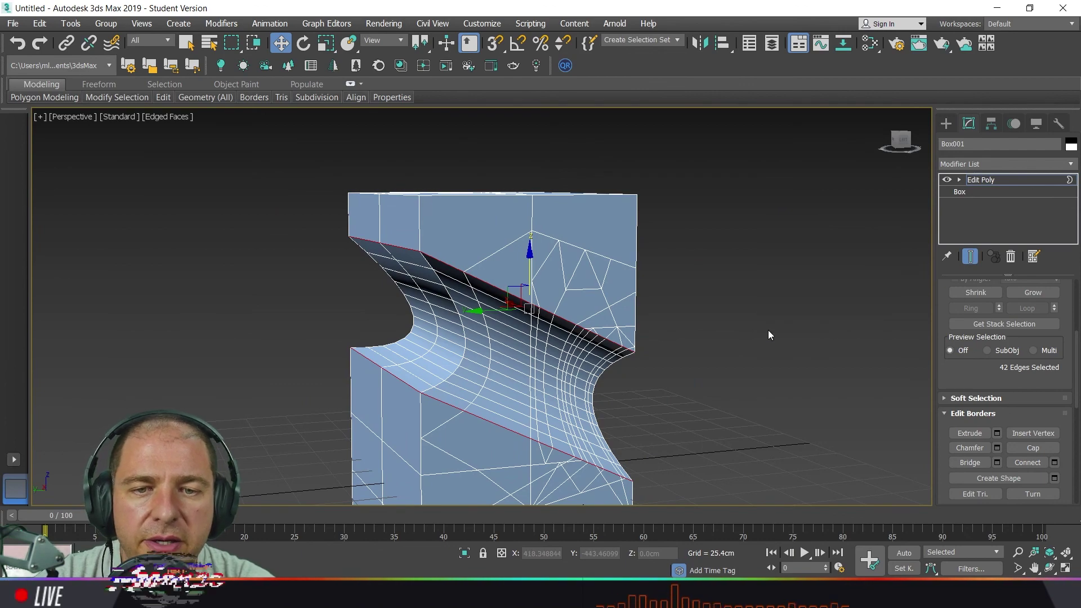
- Look over the bridged shape from other sides and return the Edit Poly modifier to the object level
middle_click_drag(768, 335, 877, 333, "alt")
middle_click_drag(685, 272, 781, 288, "alt")
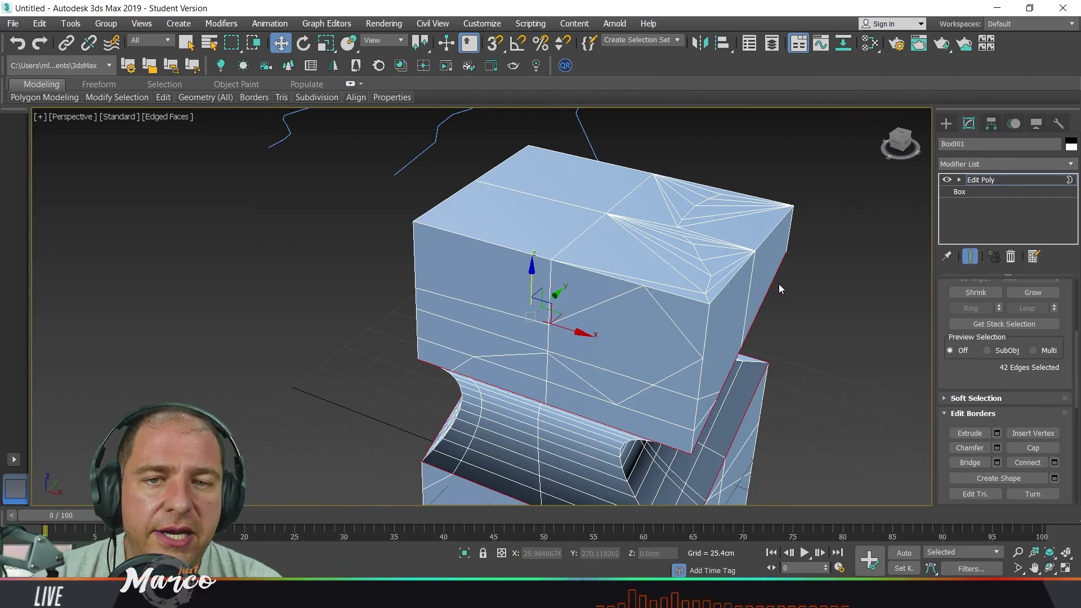
left_click(1007, 179)
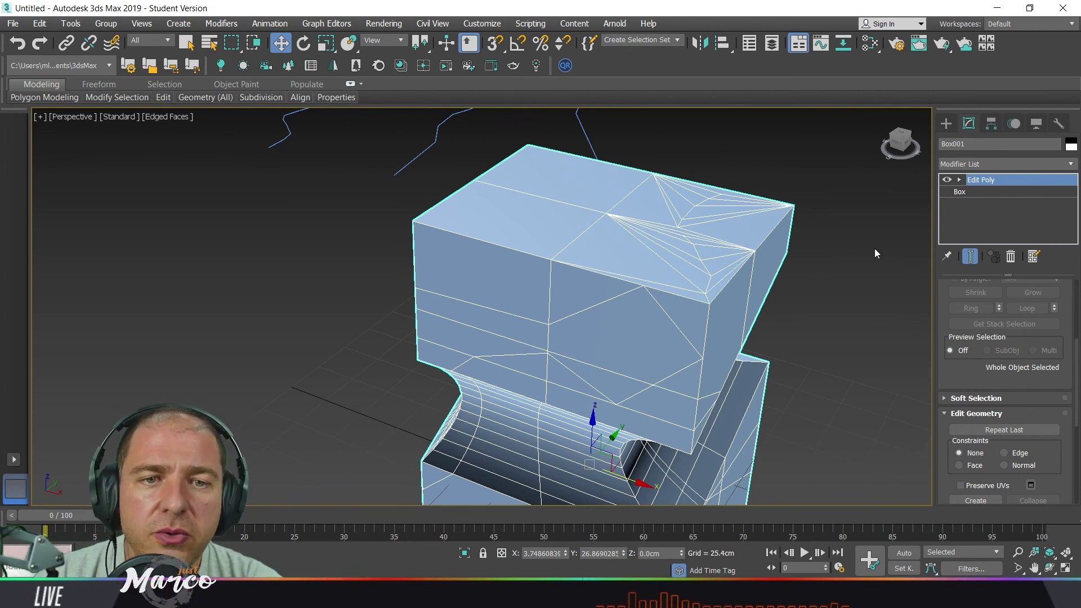
- Examine the conversion options offered for the box, including Editable Poly, and leave without converting it
right_click(456, 238)
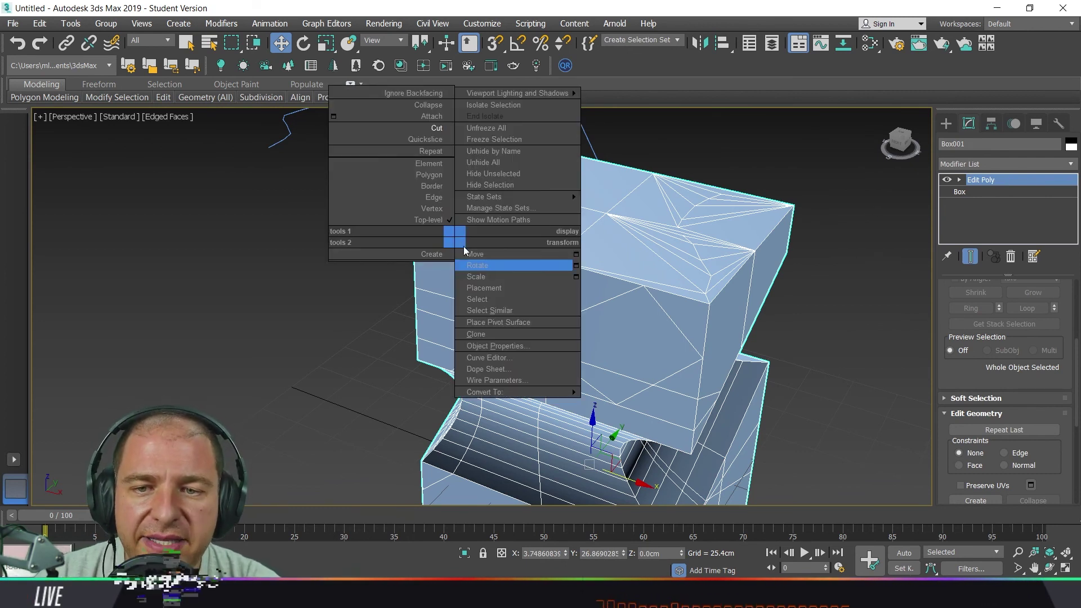
mouse_move(540, 392)
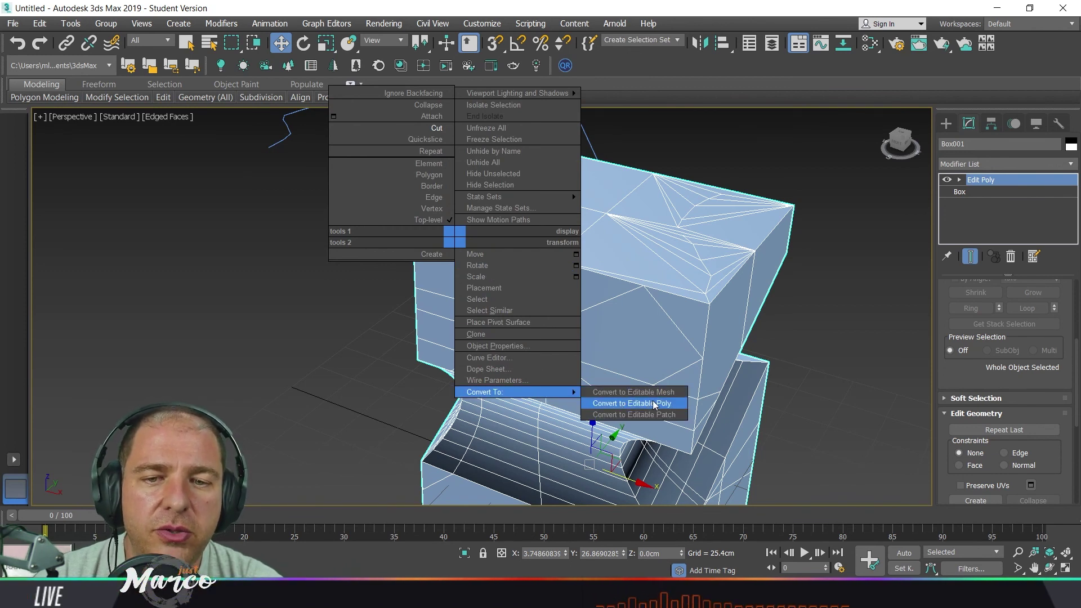
left_click(215, 339)
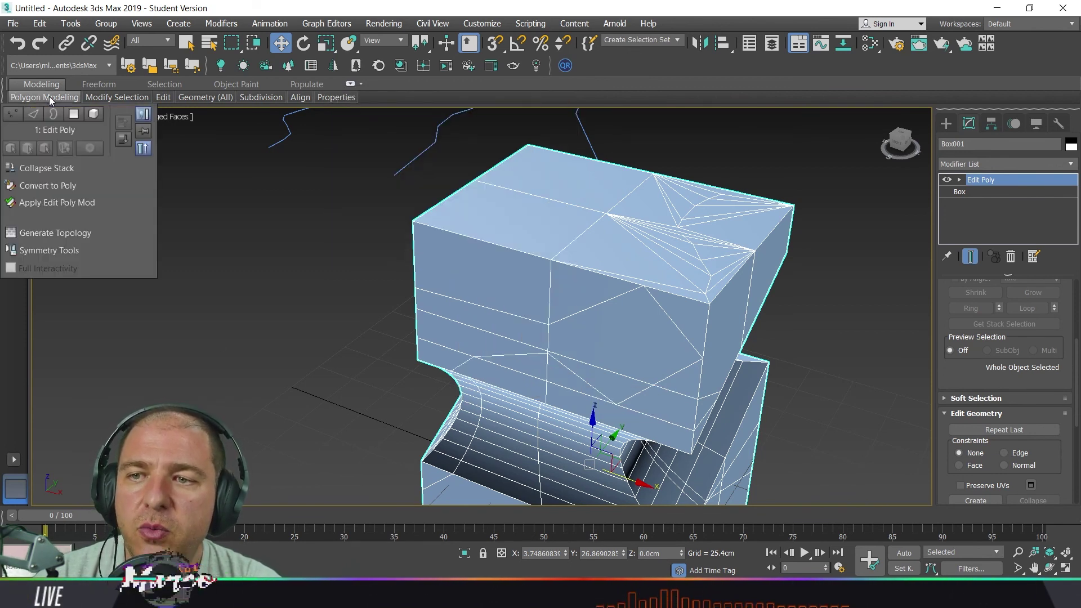
- Examine the Edit, Freeform paint deformation and Object Paint tool sets, ending back at the Polygon Modeling tools
mouse_move(107, 100)
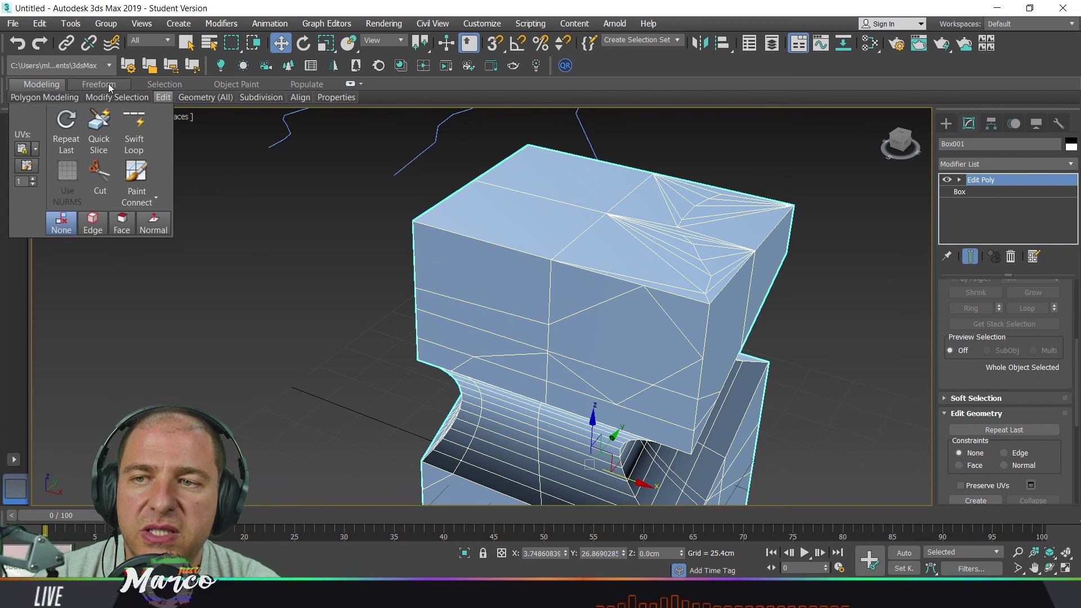
left_click(109, 85)
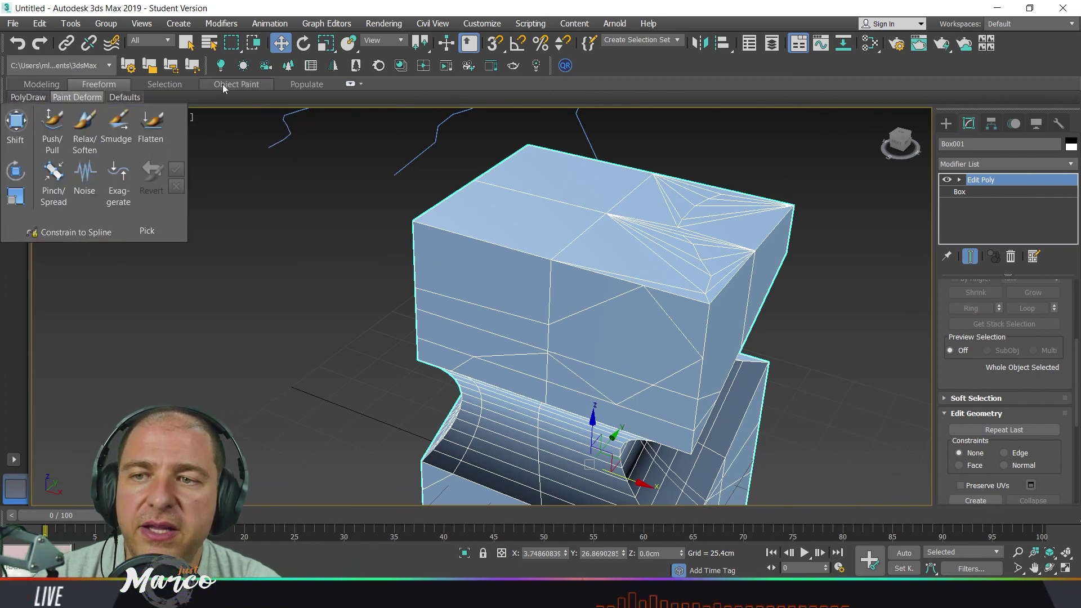
mouse_move(117, 96)
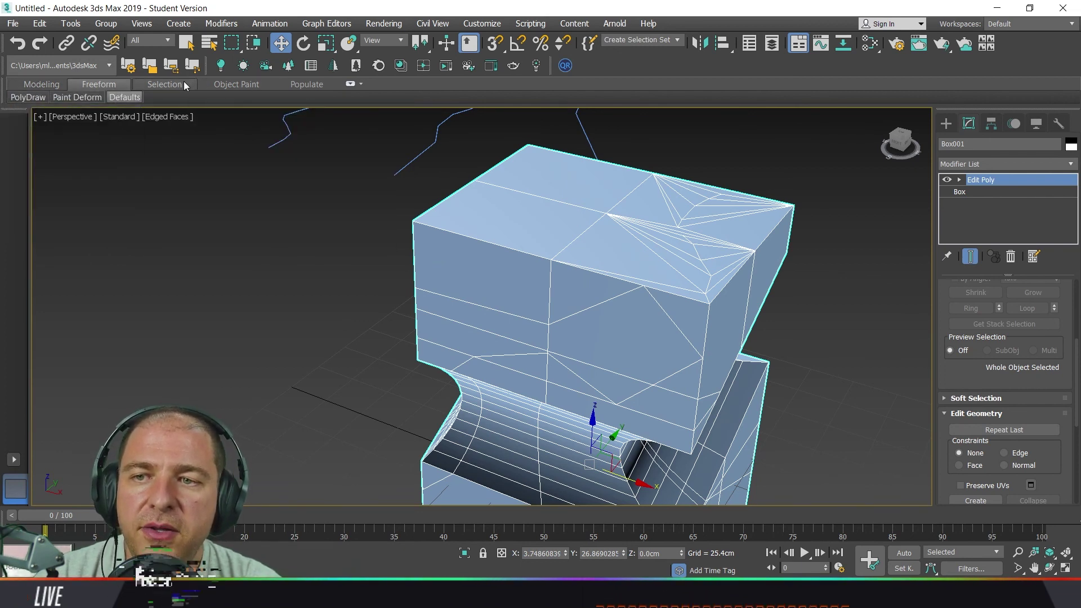
left_click(244, 83)
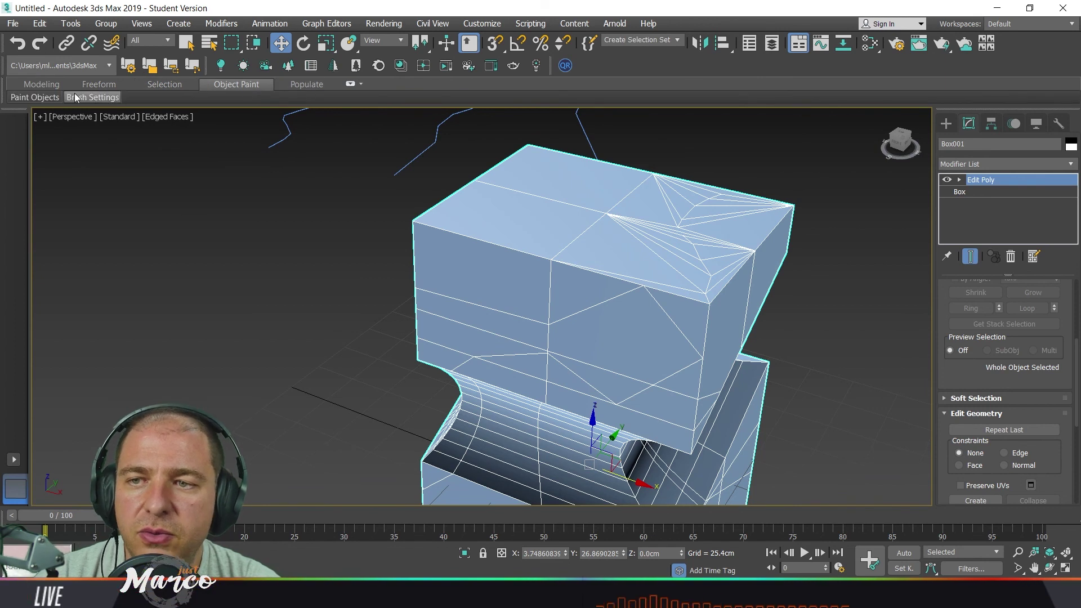
mouse_move(93, 97)
left_click(43, 83)
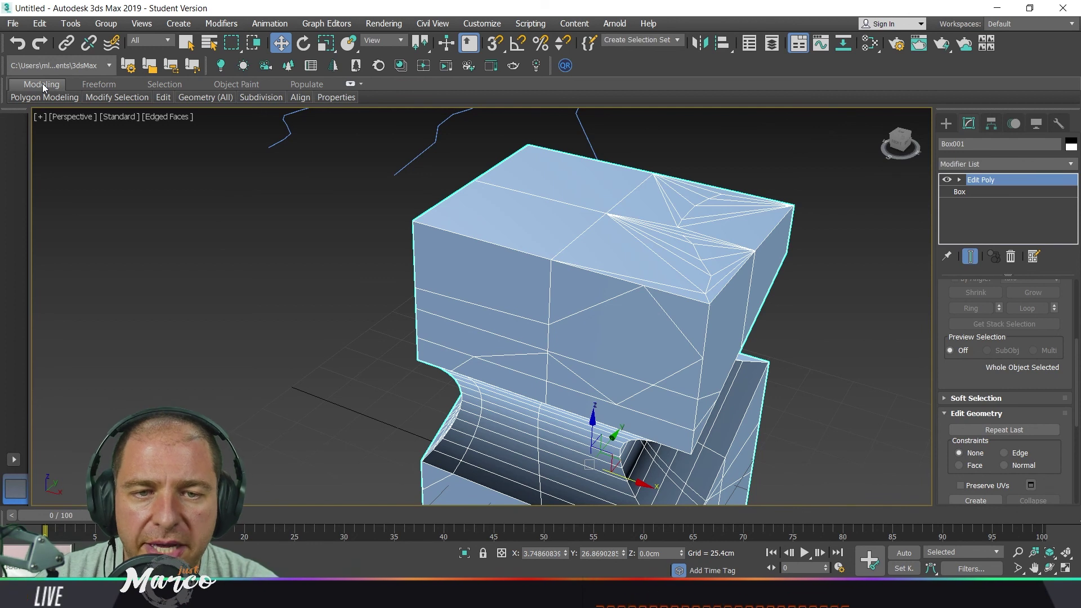
left_click(43, 97)
- Deselect the bridged box so that no object is selected
left_click(293, 251)
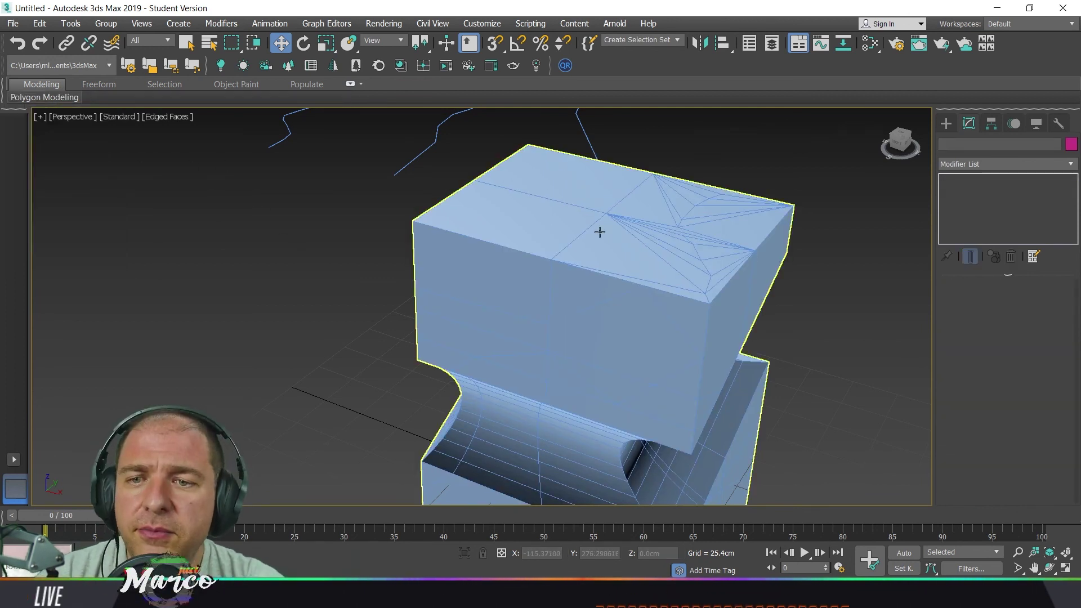
middle_click_drag(758, 306, 730, 299)
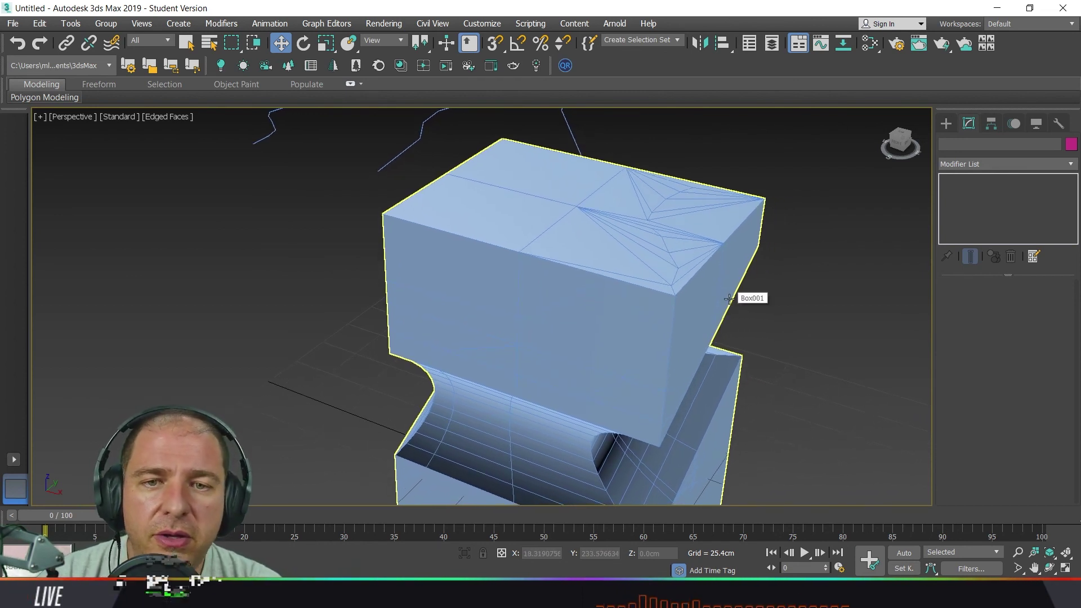